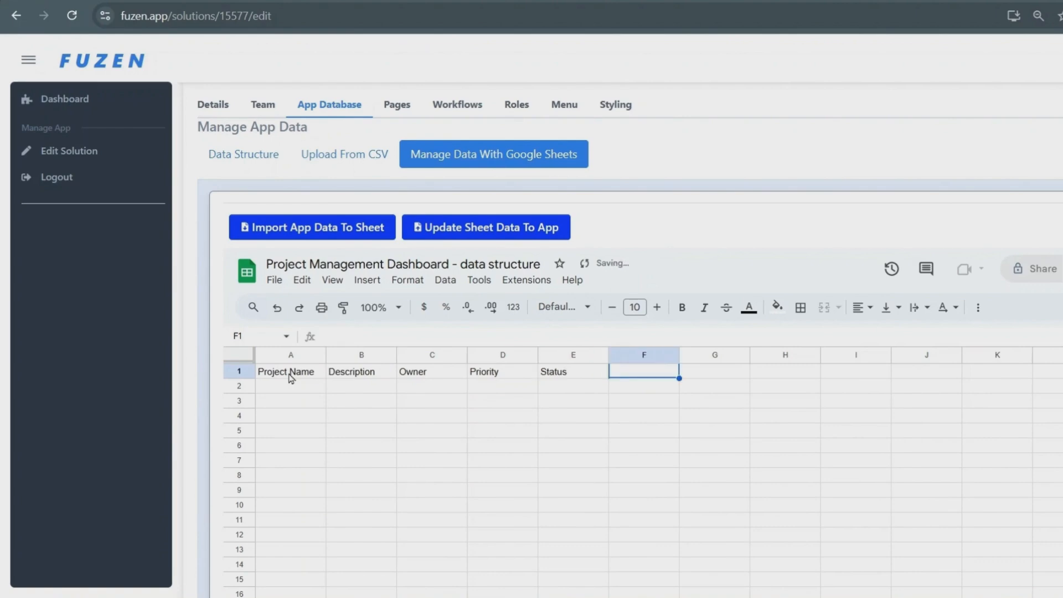
# Complete the Projects sheet's header row with "Created By" in cell F1.
pyautogui.write('reated By')
pyautogui.click(305, 406)
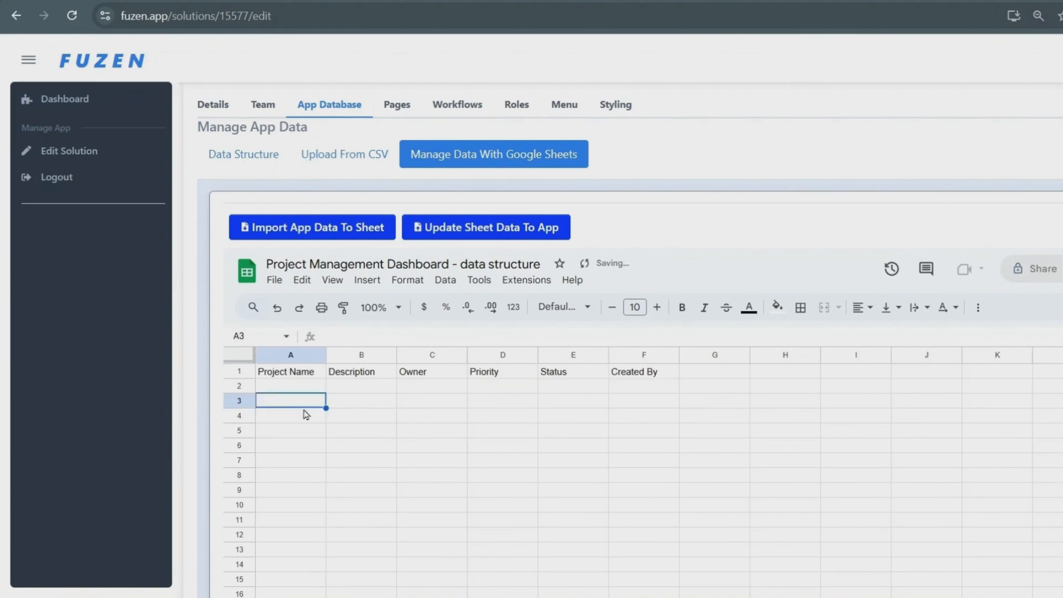
# Switch to the Tasks sheet and enter the headers Task Name, Description, Status and Owner in A1 to D1.
pyautogui.scroll(-3, 306, 414)
pyautogui.click(413, 480)
pyautogui.scroll(5, 293, 207)
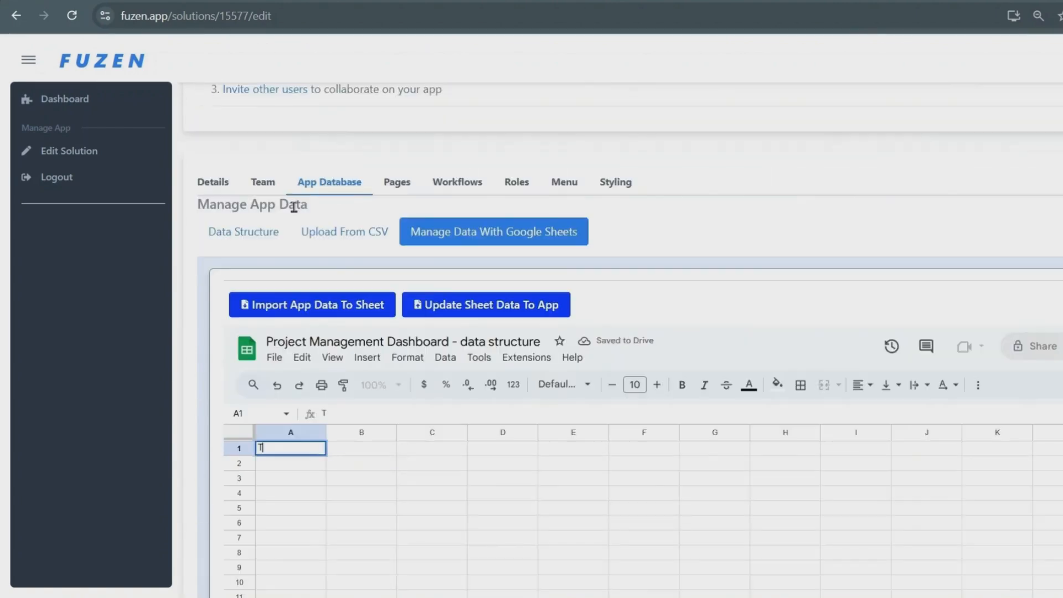
pyautogui.press('Tab')
pyautogui.press('Tab')
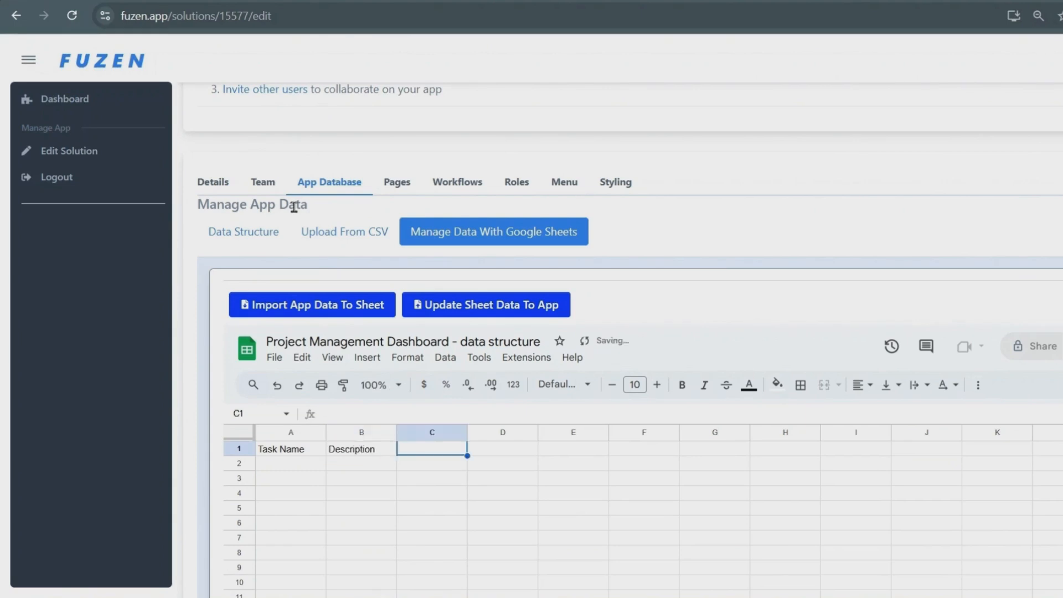
pyautogui.write('Status')
pyautogui.press('Tab')
pyautogui.write('Owner')
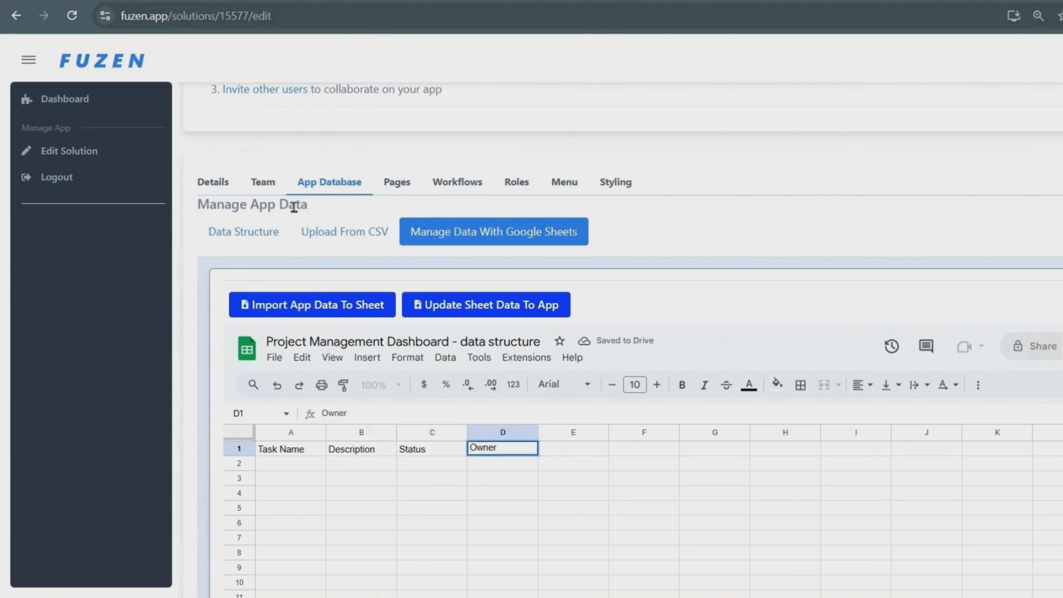
# Add the headers Start Date, End Date and Priority in E1 to G1 of the Tasks sheet.
pyautogui.press('Tab')
pyautogui.write('Start Date')
pyautogui.press('Tab')
pyautogui.write('End Date')
pyautogui.press('Tab')
pyautogui.write('Pr')
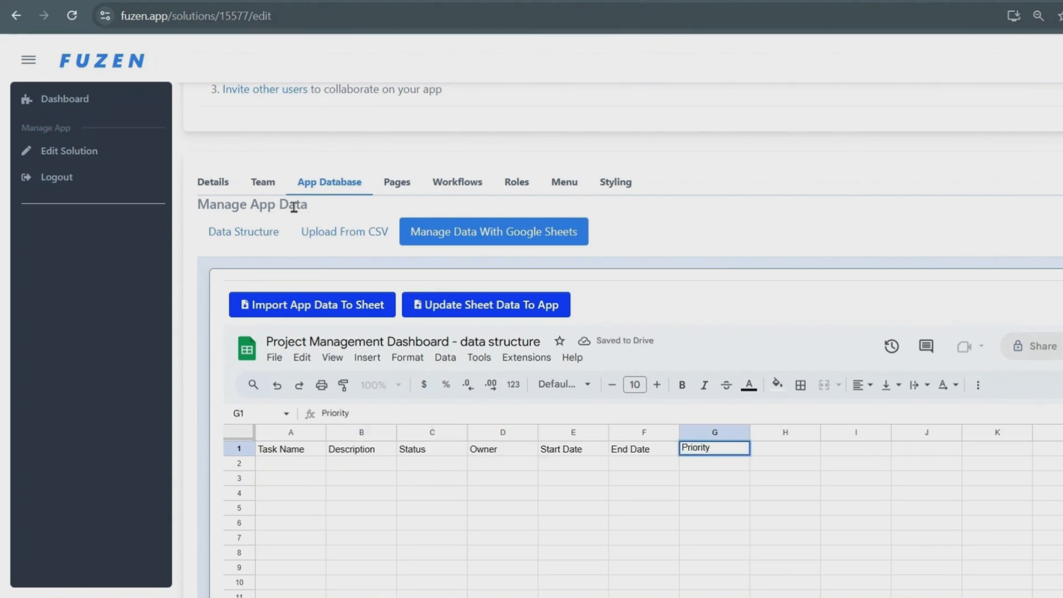
pyautogui.write('iority')
# Extend the Tasks header row with Manhours, Created By and Project in H1 to J1.
pyautogui.press('Tab')
pyautogui.write('Manhours')
pyautogui.press('Tab')
pyautogui.write('Created By')
pyautogui.press('Tab')
pyautogui.write('Pr')
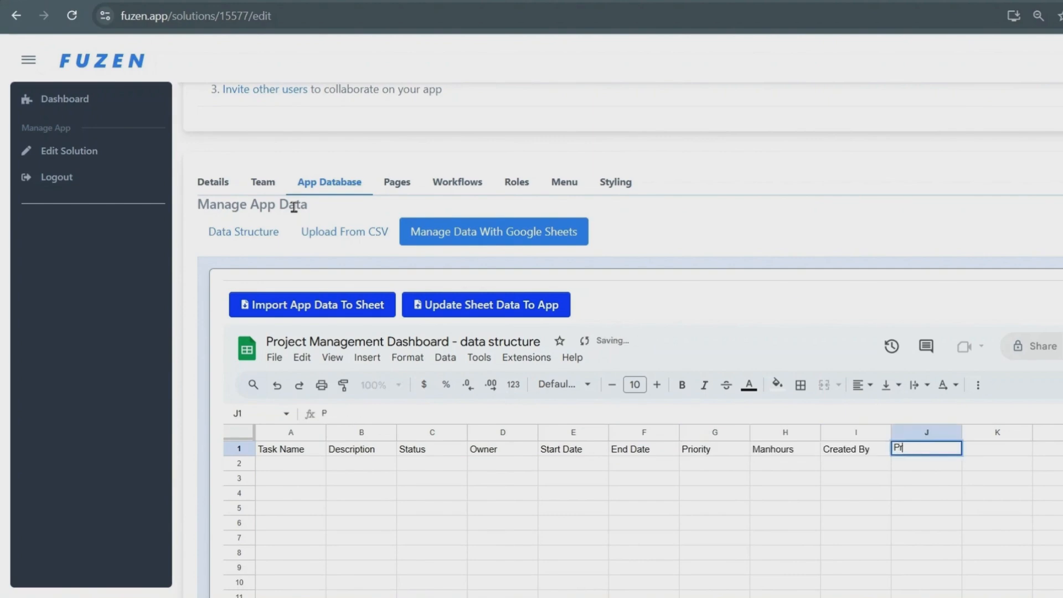
pyautogui.write('oject')
# Update the sheet data to the app and review the fields of the Projects and Tasks collections.
pyautogui.scroll(-3, 646, 332)
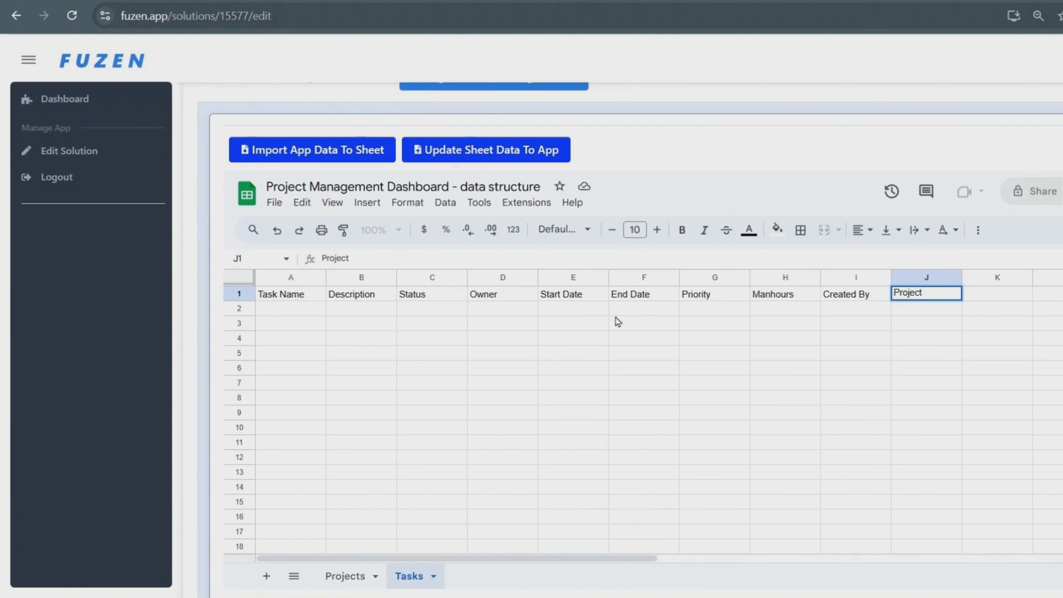
pyautogui.click(490, 157)
pyautogui.click(313, 463)
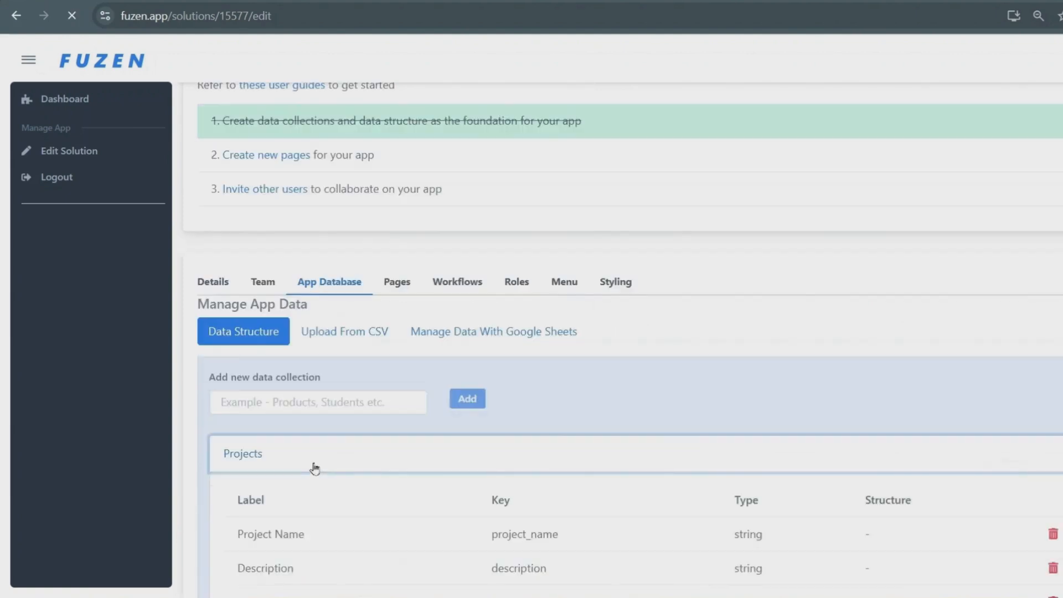
pyautogui.scroll(-5, 313, 464)
pyautogui.scroll(-3, 313, 467)
pyautogui.click(311, 489)
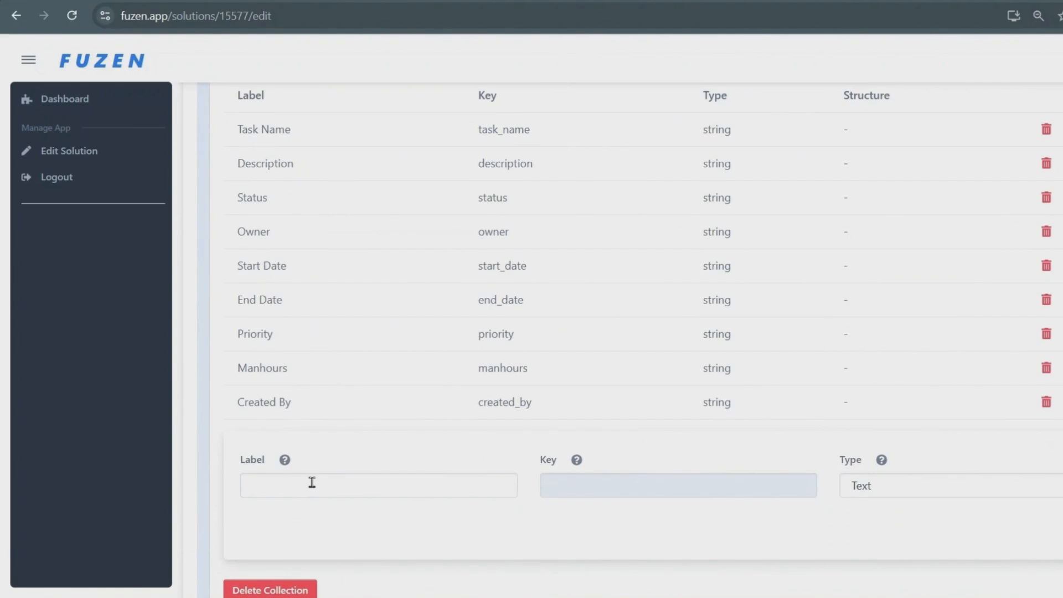
pyautogui.scroll(6, 312, 483)
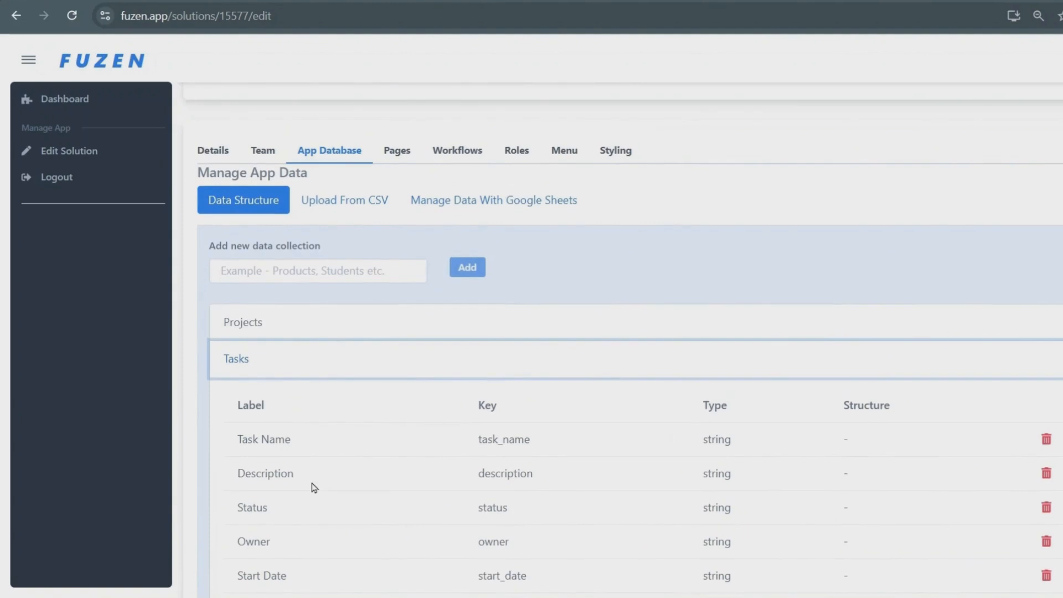
# Add a new app page named "Projects" that is displayed in the menu.
pyautogui.click(398, 157)
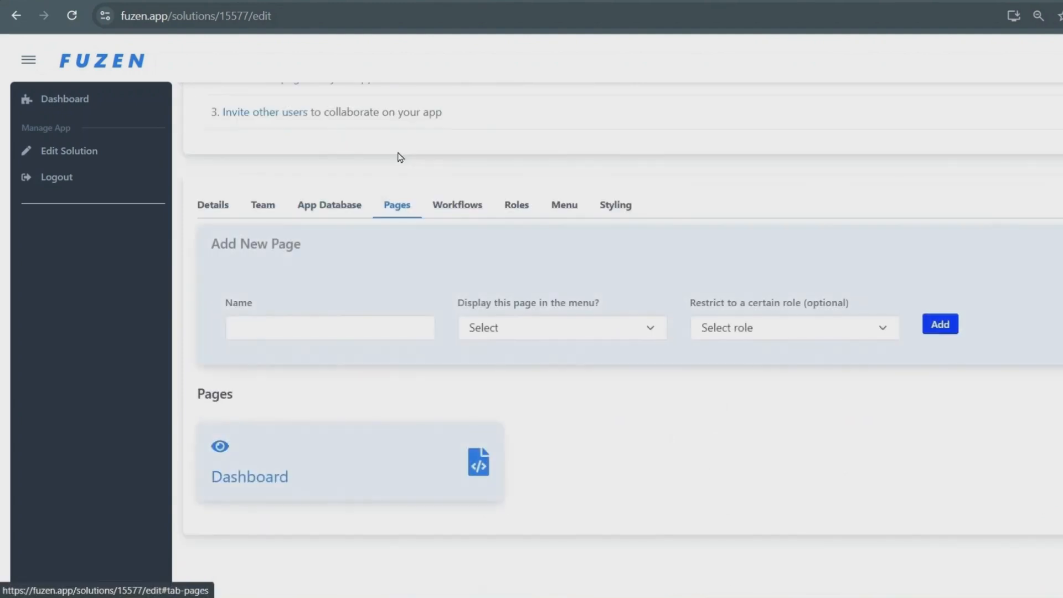
pyautogui.click(321, 331)
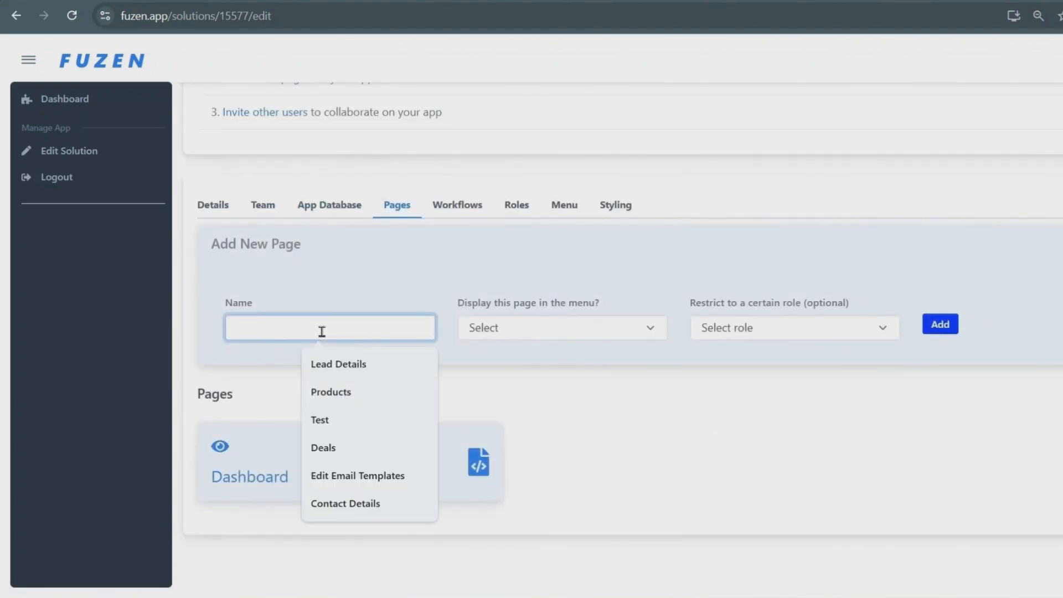
pyautogui.write('Projects')
pyautogui.click(507, 336)
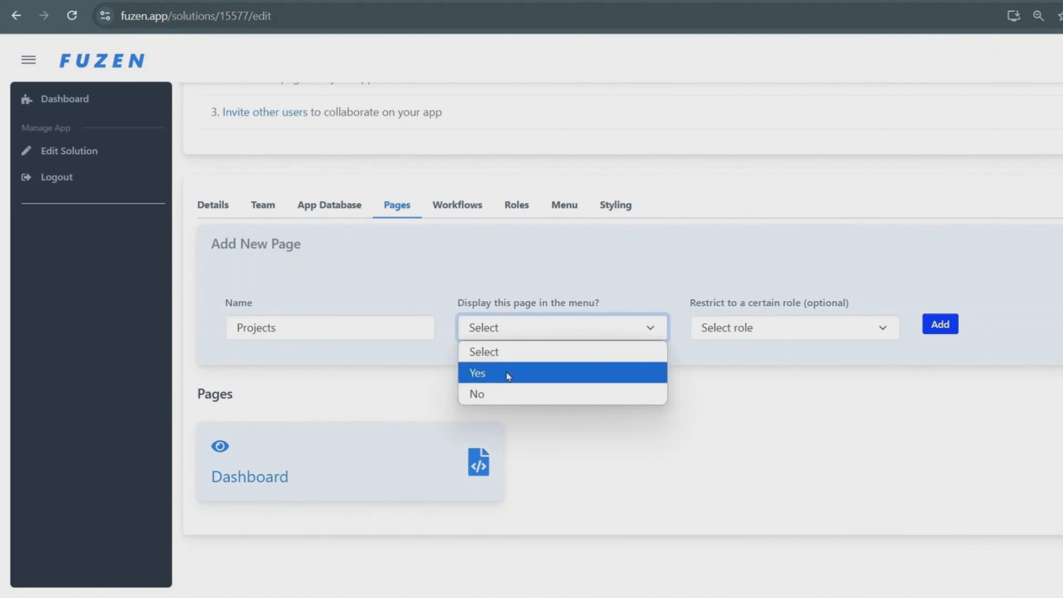
pyautogui.click(508, 375)
pyautogui.click(943, 328)
# Add a page named "Project Details" that is not displayed in the menu.
pyautogui.click(351, 384)
pyautogui.write('Project Details')
pyautogui.click(499, 383)
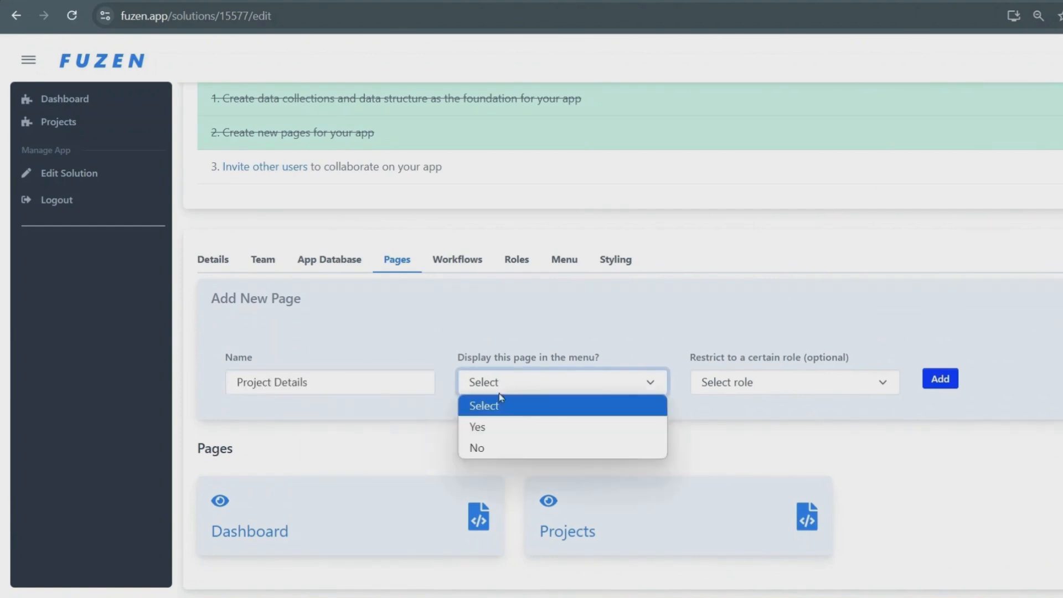
pyautogui.click(505, 446)
pyautogui.click(939, 379)
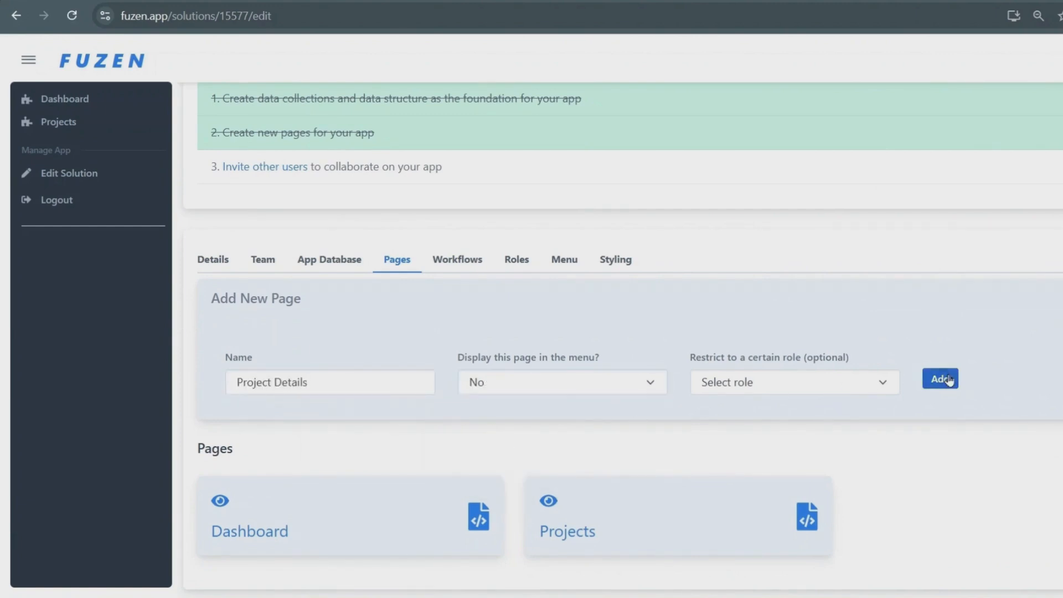
# Add a page named "Task Details" that is not displayed in the menu.
pyautogui.click(296, 328)
pyautogui.write('Task Details')
pyautogui.click(503, 331)
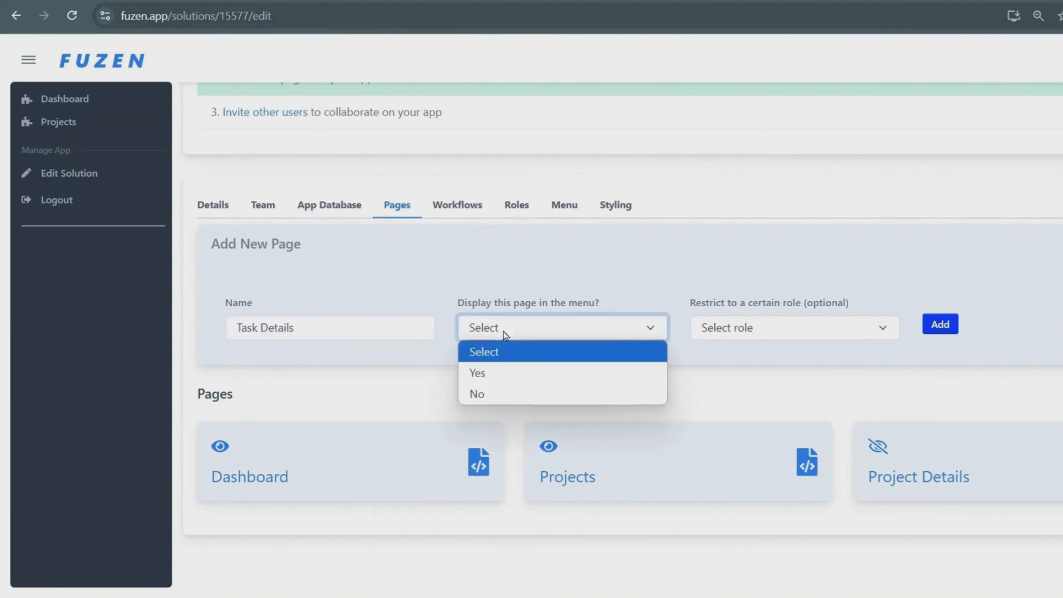
pyautogui.click(503, 400)
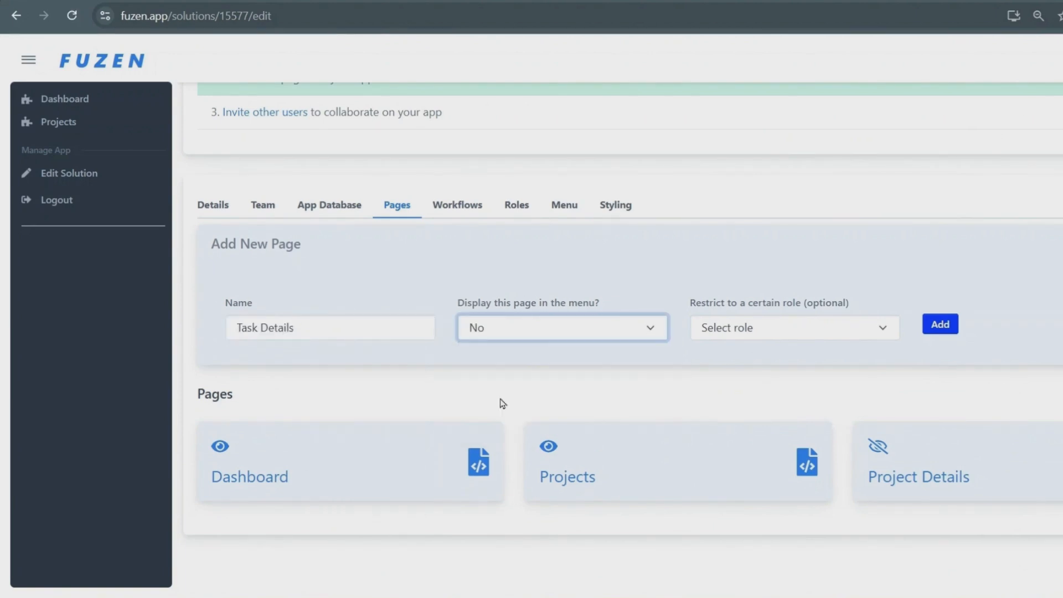
pyautogui.click(940, 325)
# Open the Projects page in the no-code builder and set up a Header UI element with the heading text "Projects".
pyautogui.click(70, 134)
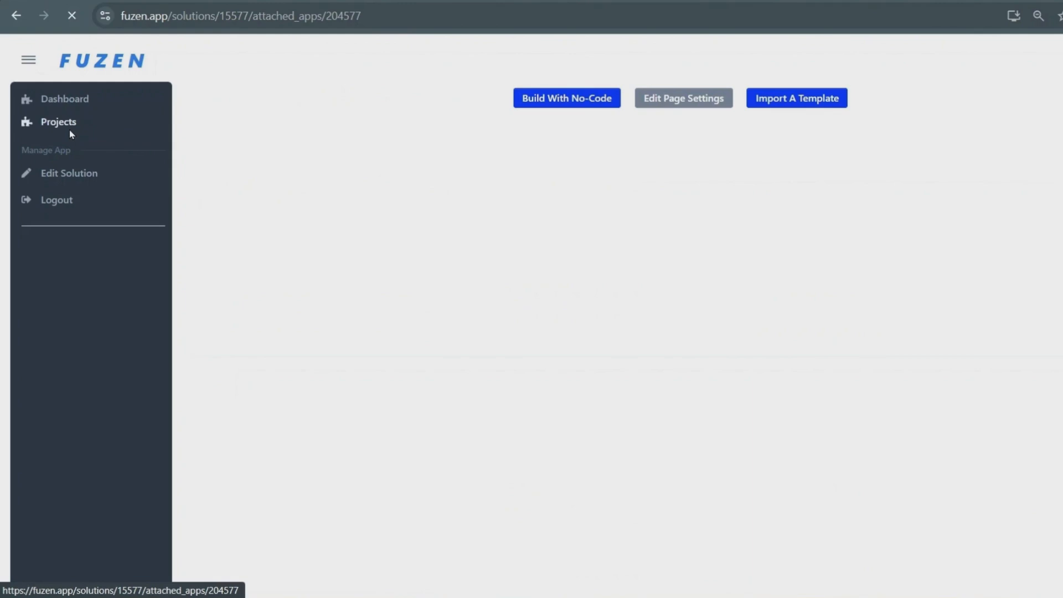
pyautogui.click(548, 107)
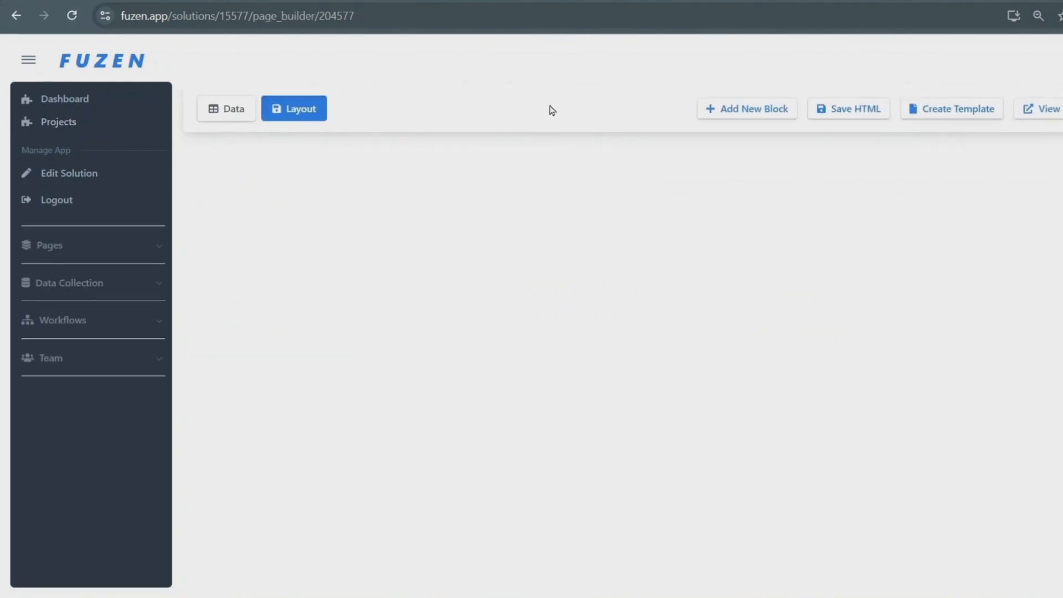
pyautogui.click(716, 109)
pyautogui.click(136, 123)
pyautogui.click(90, 209)
pyautogui.click(178, 159)
pyautogui.write('Header')
pyautogui.press('Return')
pyautogui.write('Projects')
# Style the header text with Normal font weight and the Heading 3 tag.
pyautogui.click(203, 201)
pyautogui.click(161, 245)
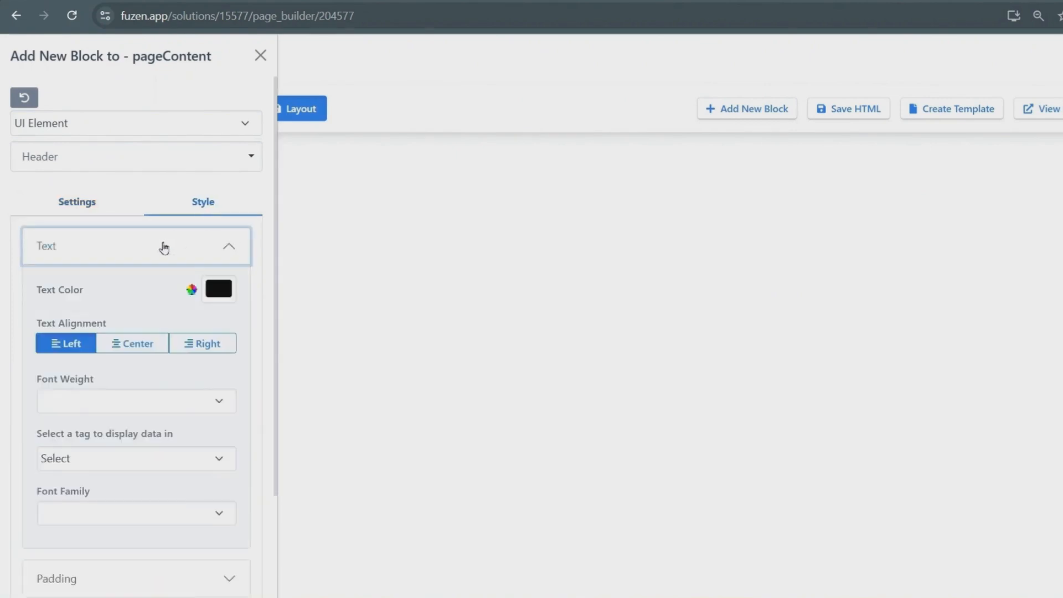
pyautogui.click(123, 407)
pyautogui.click(116, 424)
pyautogui.click(109, 458)
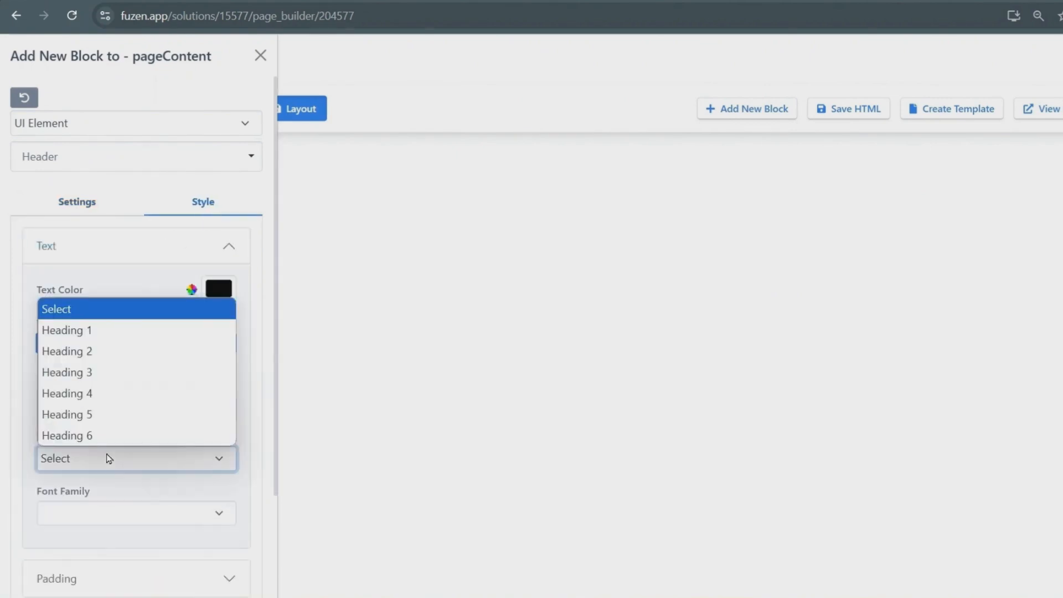
pyautogui.click(122, 367)
# Set the header's top and bottom margins to 15 px and add the block to the page.
pyautogui.scroll(-3, 5, 429)
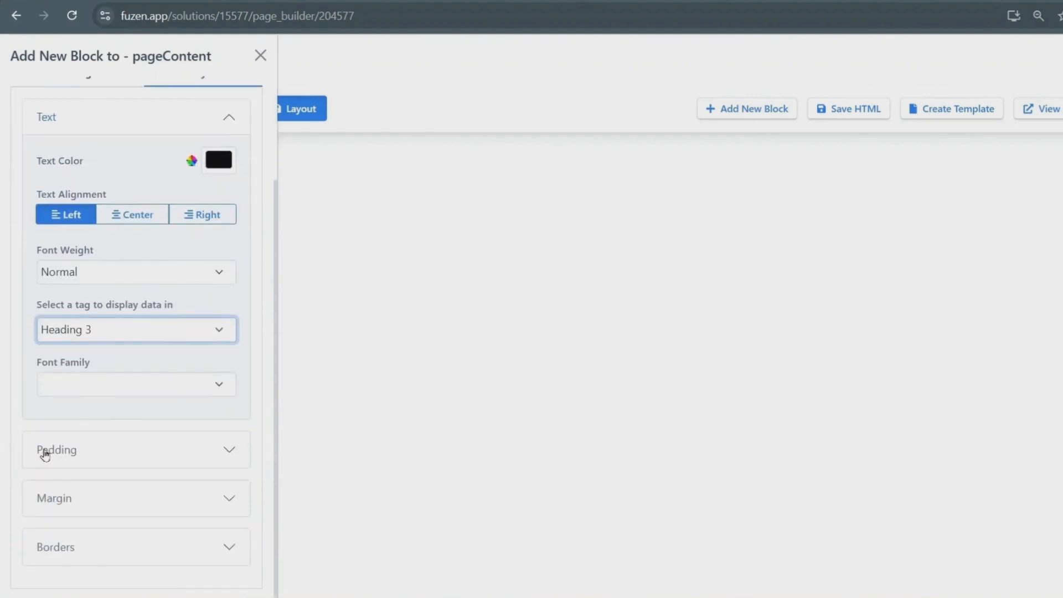
pyautogui.click(46, 496)
pyautogui.scroll(-3, 50, 490)
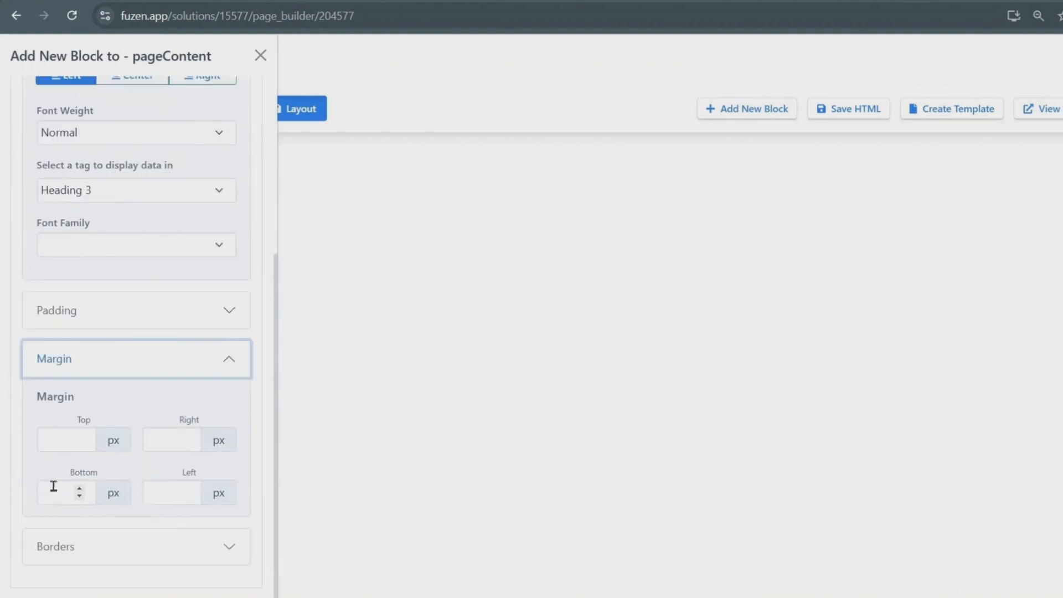
pyautogui.click(58, 452)
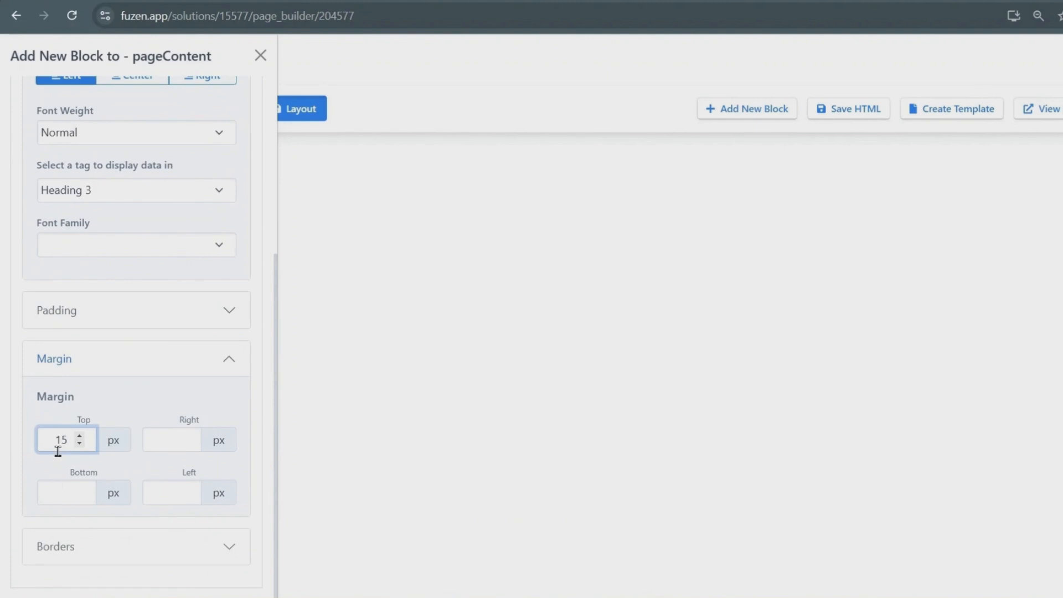
pyautogui.click(40, 491)
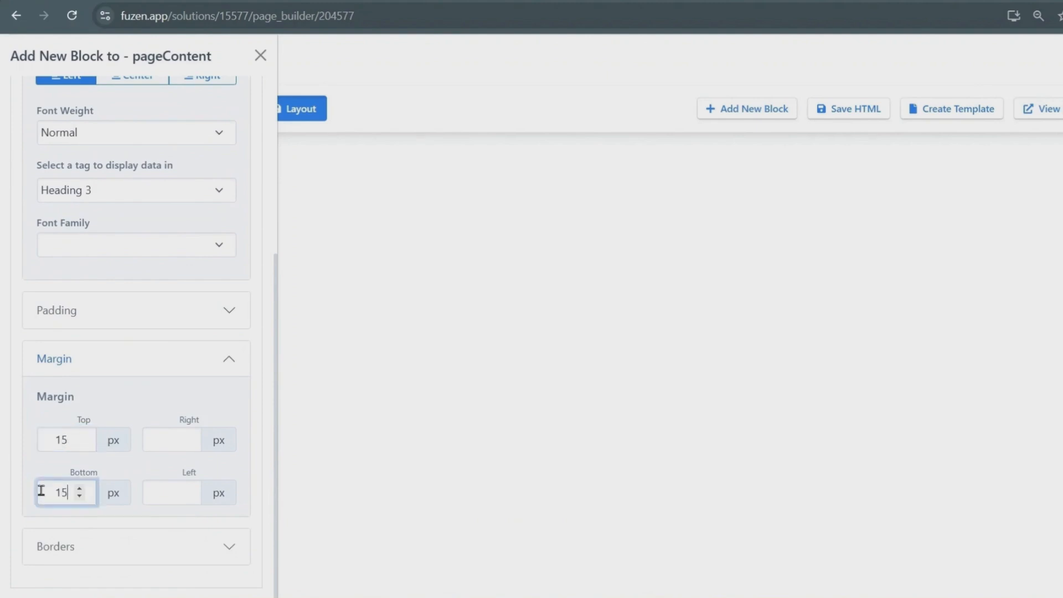
pyautogui.scroll(4, 19, 483)
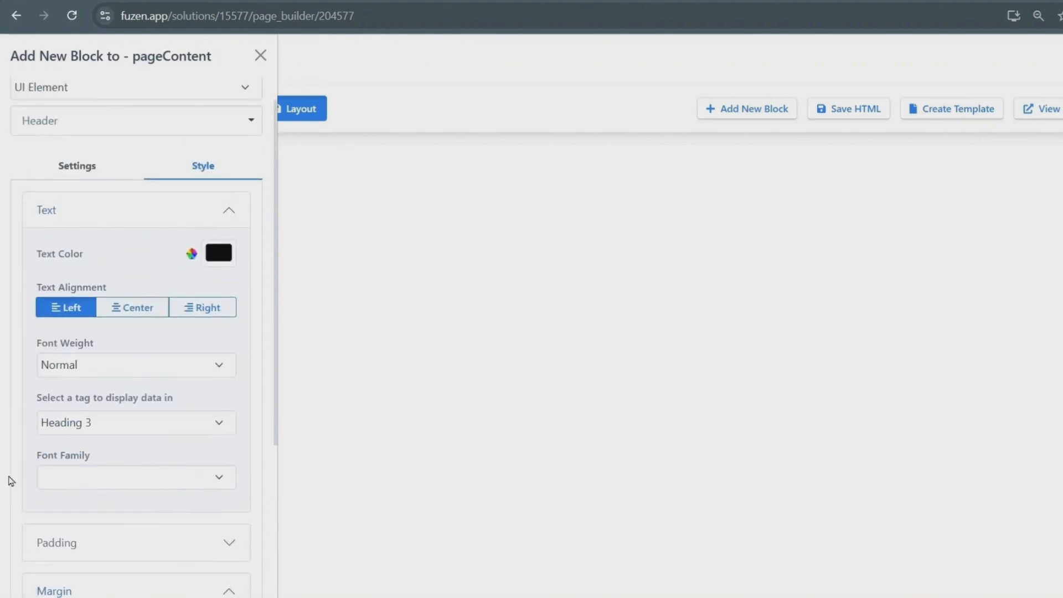
pyautogui.click(95, 176)
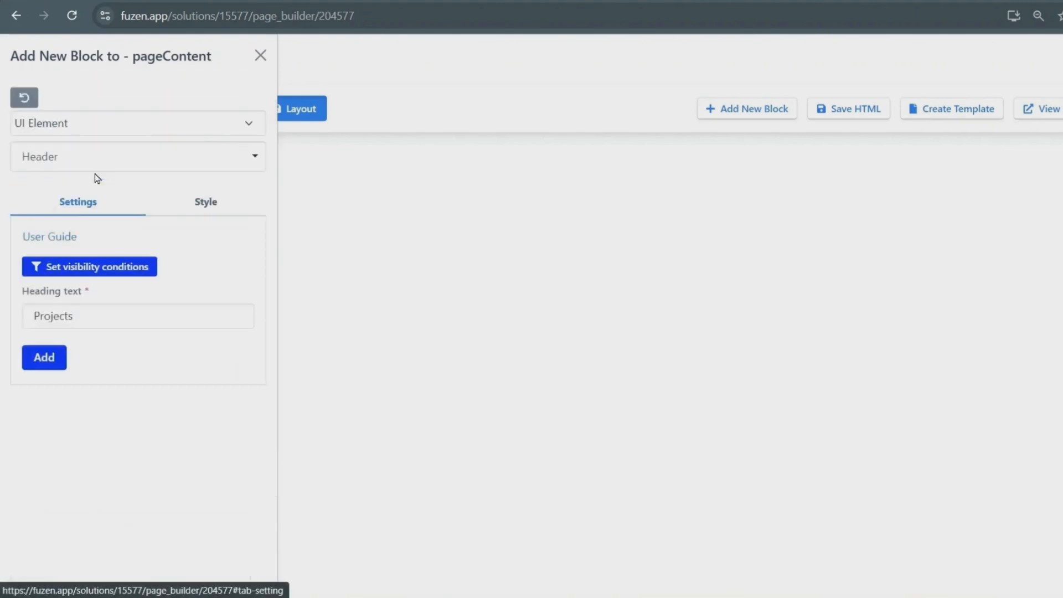
pyautogui.click(47, 354)
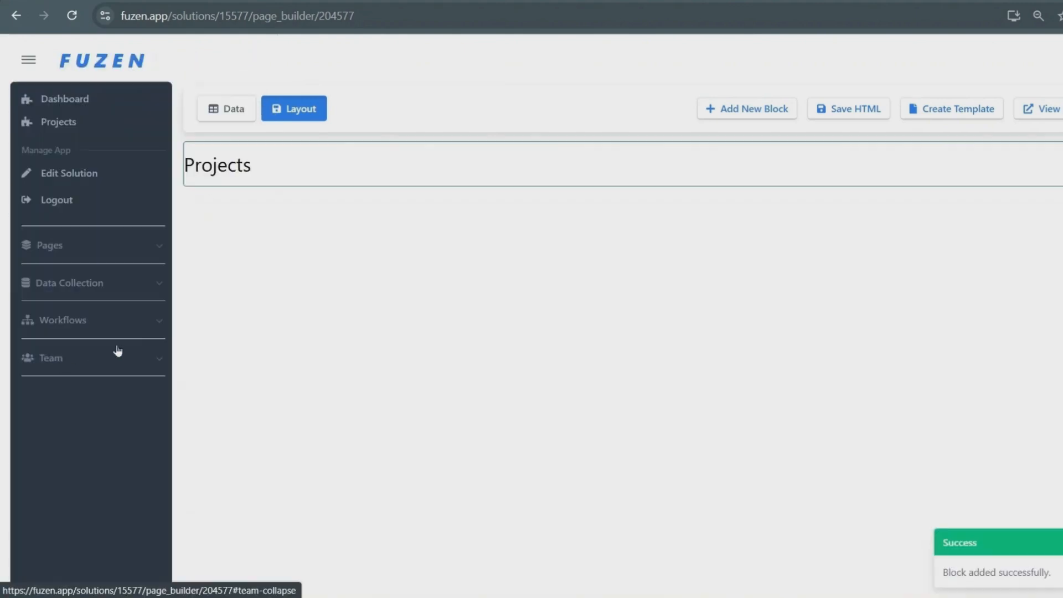
# Add an HTML Structure block of type Card to the page content.
pyautogui.click(724, 113)
pyautogui.click(172, 133)
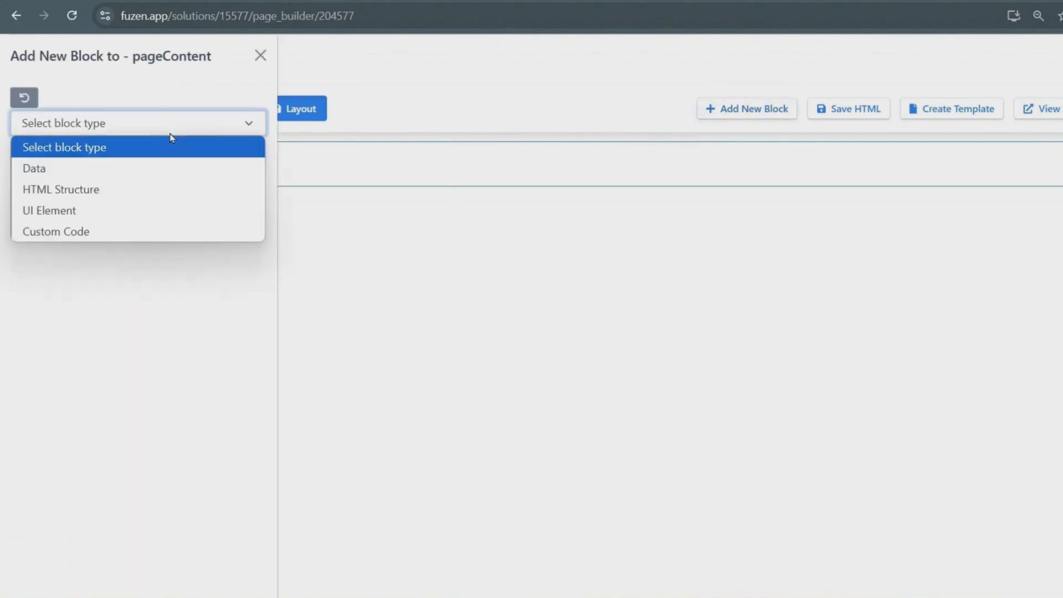
pyautogui.click(160, 189)
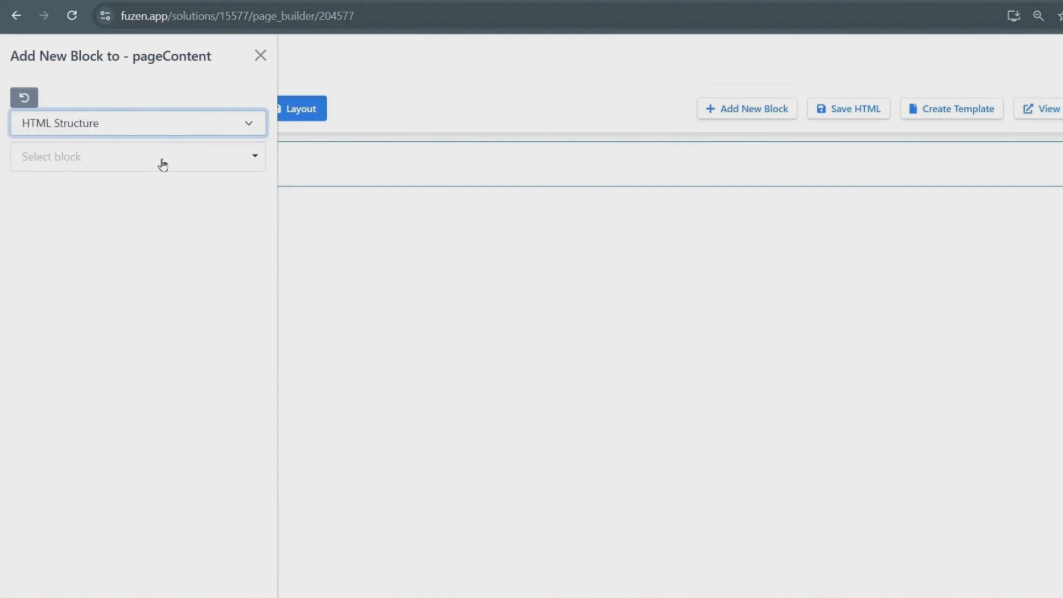
pyautogui.click(163, 165)
pyautogui.click(142, 236)
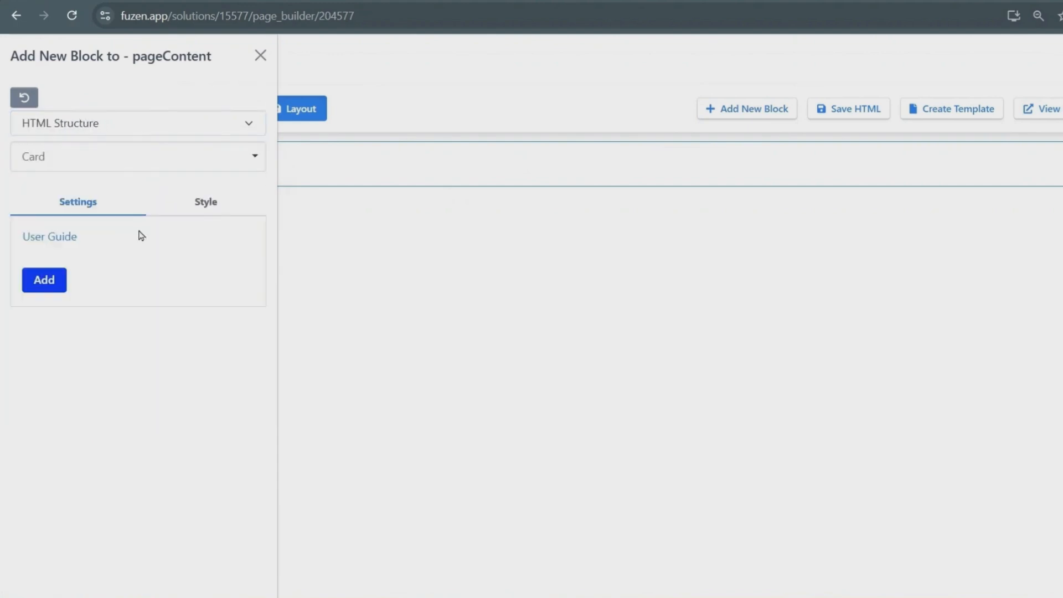
pyautogui.click(47, 282)
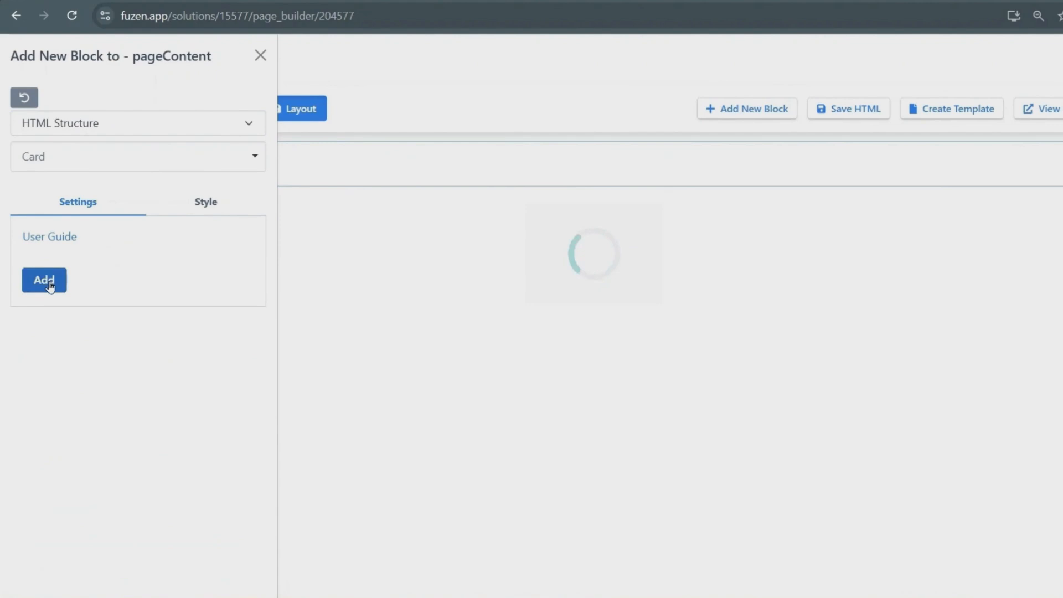
# Set up a Flexi Form UI element in the card's header, based on the Projects data collection.
pyautogui.click(213, 226)
pyautogui.click(114, 131)
pyautogui.click(111, 209)
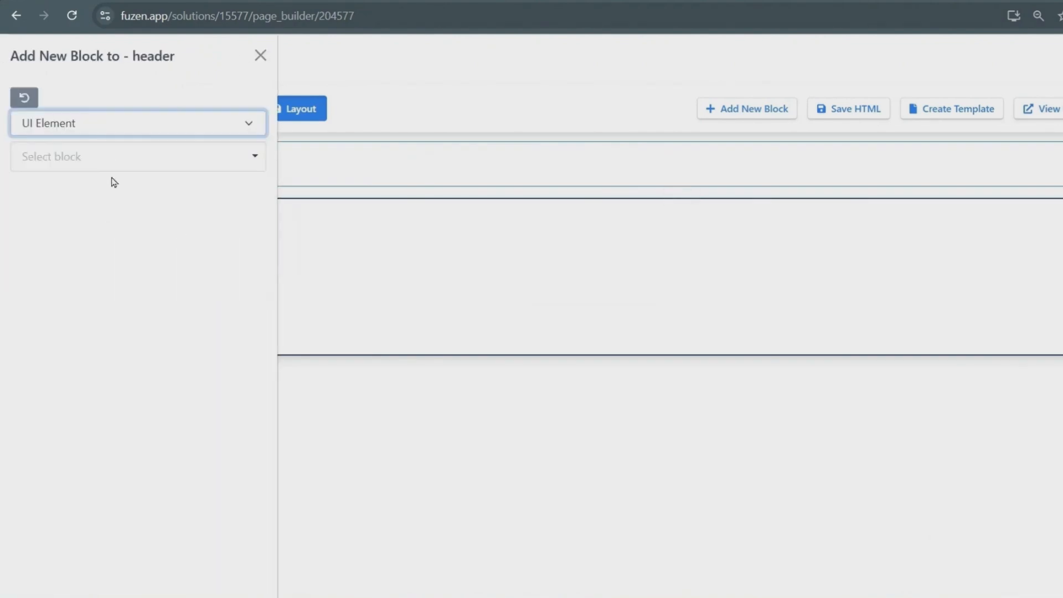
pyautogui.click(115, 159)
pyautogui.write('fle')
pyautogui.click(113, 232)
pyautogui.click(100, 286)
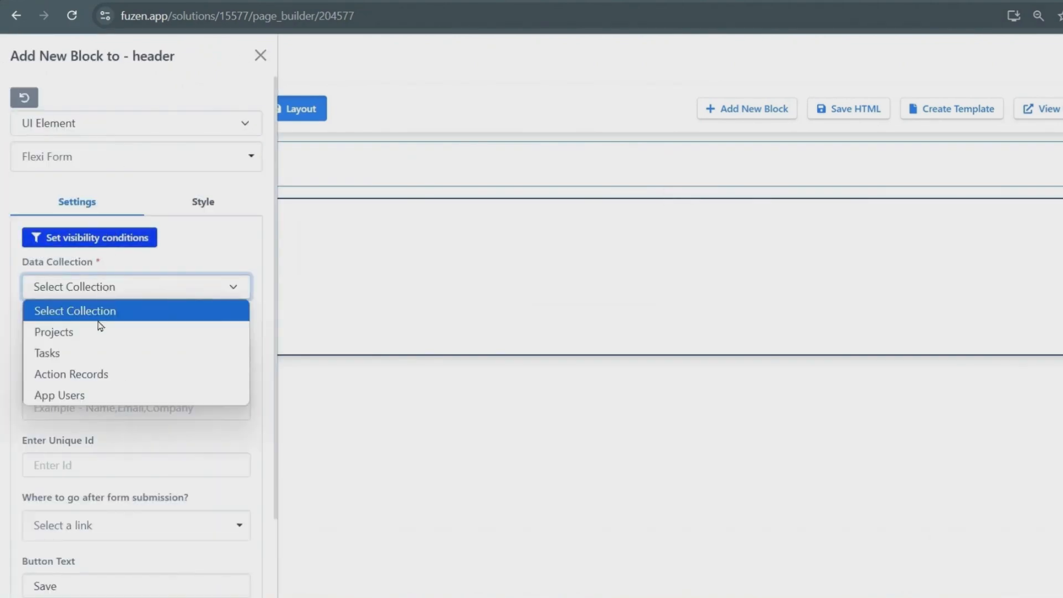
pyautogui.click(95, 334)
# Include the Project Name, Description, Owner, Priority, Status and Created By fields in the form.
pyautogui.click(28, 314)
pyautogui.click(114, 313)
pyautogui.click(192, 313)
pyautogui.click(28, 340)
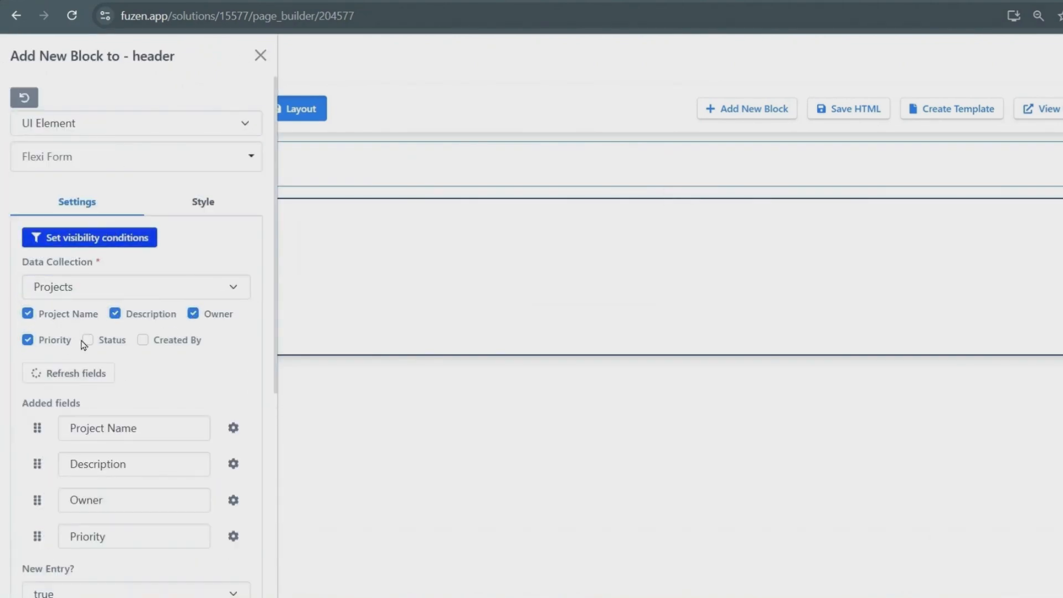
pyautogui.click(87, 339)
# Change the form's Description field to the Text-area type and save its settings.
pyautogui.scroll(-1, 166, 387)
pyautogui.click(232, 387)
pyautogui.click(360, 383)
pyautogui.click(347, 98)
pyautogui.click(893, 455)
# Set the form's Owner field to 1/3 width and the Select type.
pyautogui.click(233, 422)
pyautogui.click(775, 238)
pyautogui.click(759, 304)
pyautogui.click(421, 394)
pyautogui.click(289, 135)
# Load the Owner options dynamically from the database, choosing their source array, displayed attribute and dropdown value, and save the field.
pyautogui.click(502, 347)
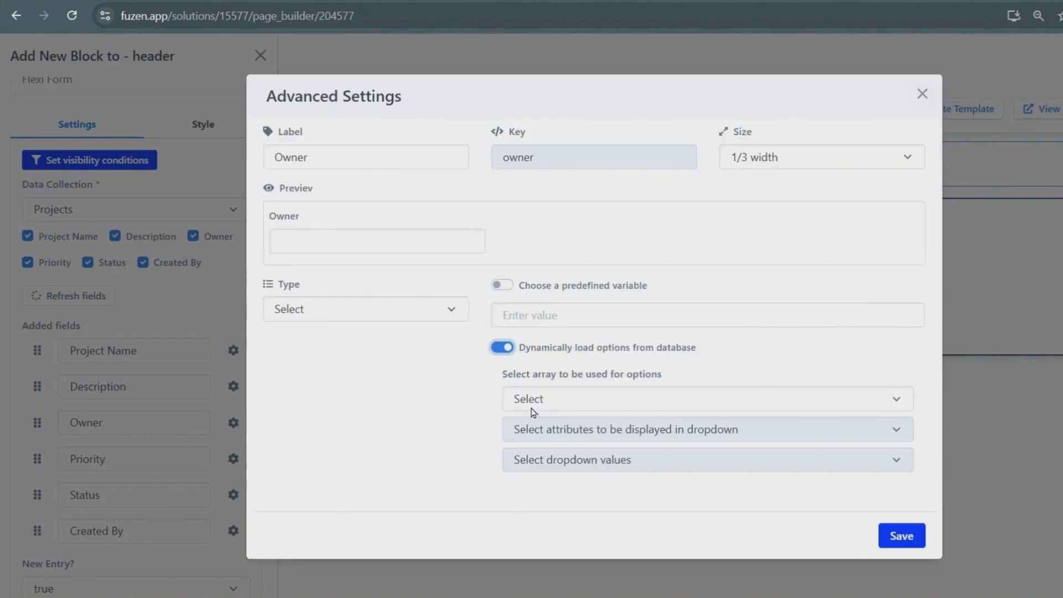
pyautogui.click(553, 398)
pyautogui.click(548, 440)
pyautogui.click(548, 432)
pyautogui.click(555, 465)
pyautogui.click(555, 488)
pyautogui.click(901, 536)
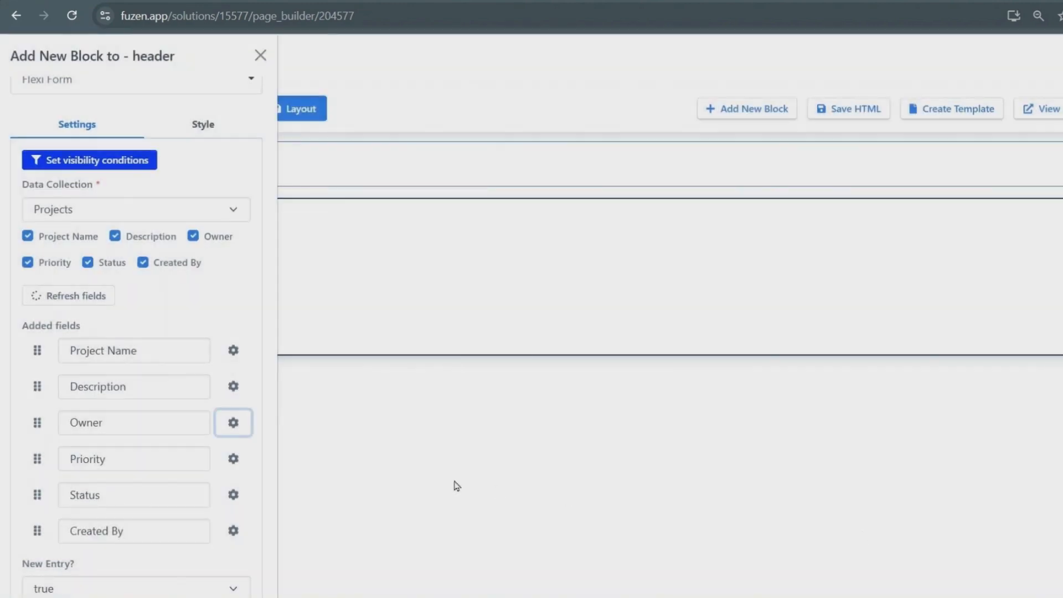
# Configure the Priority field as a 1/3-width Select, enter its options including High, and save it.
pyautogui.click(233, 459)
pyautogui.click(360, 388)
pyautogui.click(289, 135)
pyautogui.click(764, 200)
pyautogui.click(766, 264)
pyautogui.click(605, 435)
pyautogui.write('H')
pyautogui.click(899, 500)
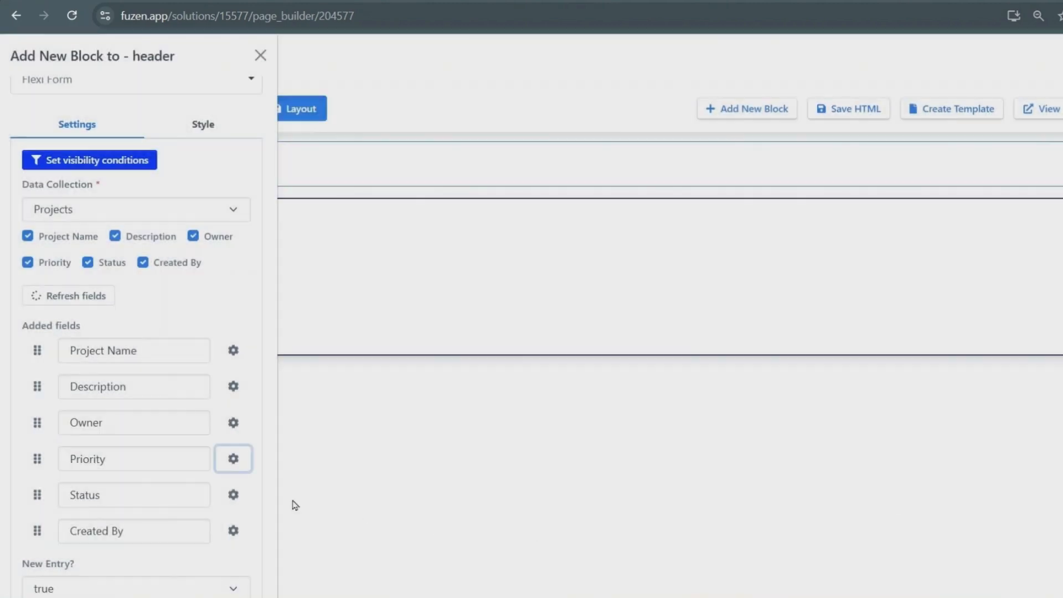
# Configure the Status field as a 1/3-width Select, fill in its options, and save it.
pyautogui.click(234, 501)
pyautogui.click(819, 237)
pyautogui.click(764, 325)
pyautogui.click(360, 389)
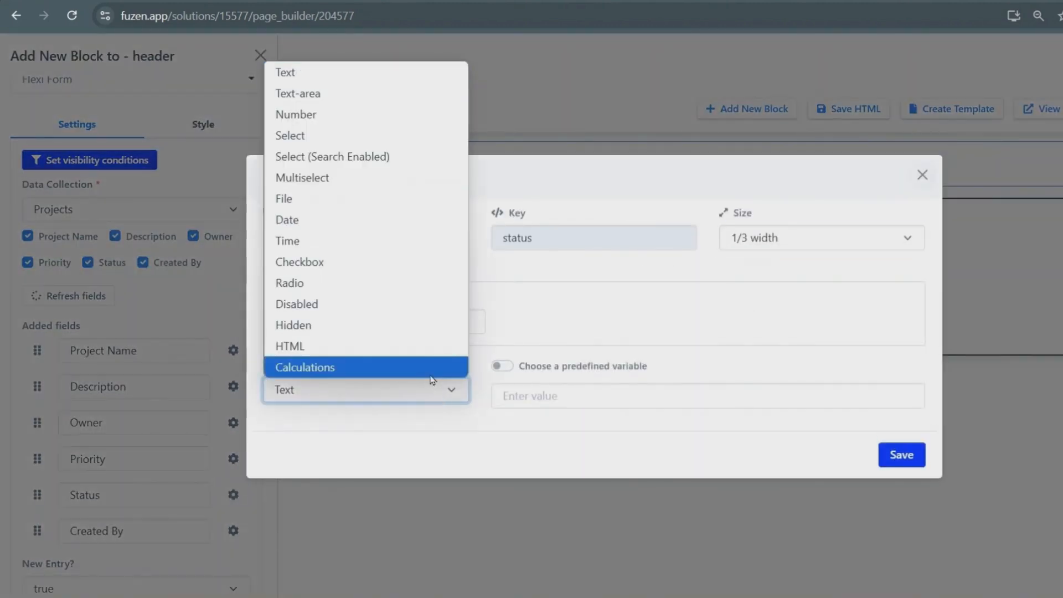
pyautogui.click(424, 145)
pyautogui.click(547, 425)
pyautogui.click(886, 499)
# Make the Created By field Hidden, fill it from a predefined variable, and save it.
pyautogui.click(235, 530)
pyautogui.click(399, 389)
pyautogui.click(335, 318)
pyautogui.click(502, 365)
pyautogui.click(541, 396)
pyautogui.click(561, 441)
pyautogui.click(899, 455)
# Make Project Name a required field of the form.
pyautogui.scroll(-3, 133, 467)
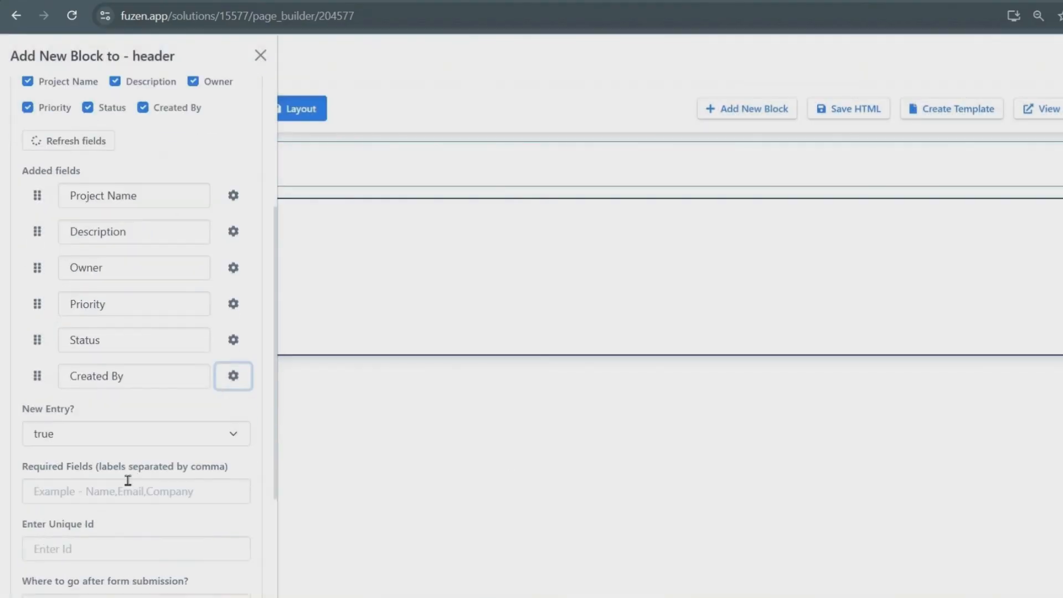
pyautogui.click(127, 481)
pyautogui.write('Project Name')
pyautogui.scroll(-3, 127, 481)
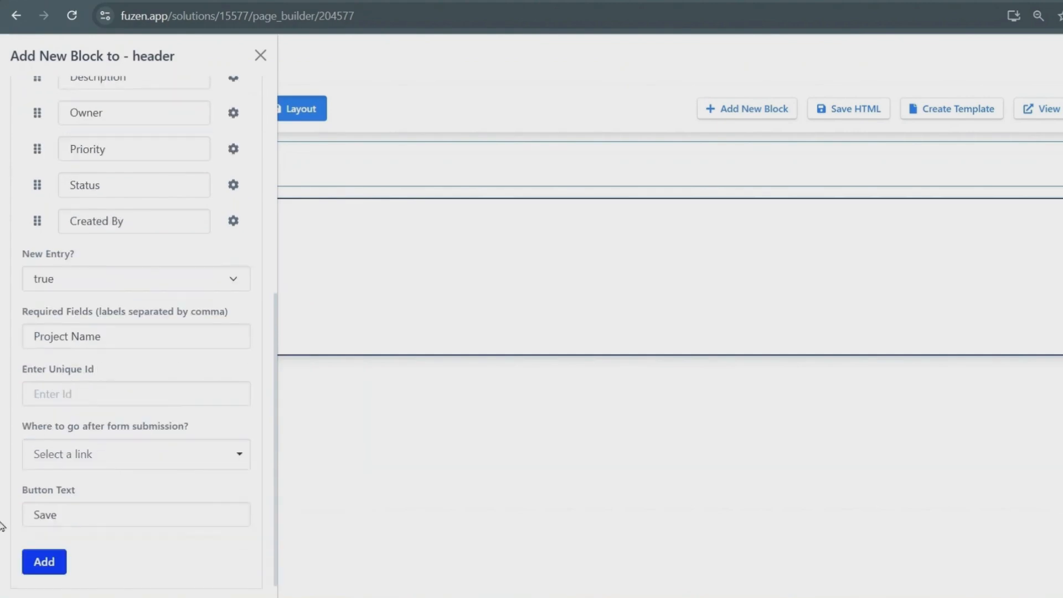
# Set the form to Refresh Page after submission, label its button Add Project, and add the form to the card.
pyautogui.click(69, 469)
pyautogui.click(67, 408)
pyautogui.doubleClick(64, 518)
pyautogui.write('Add Project')
pyautogui.click(44, 562)
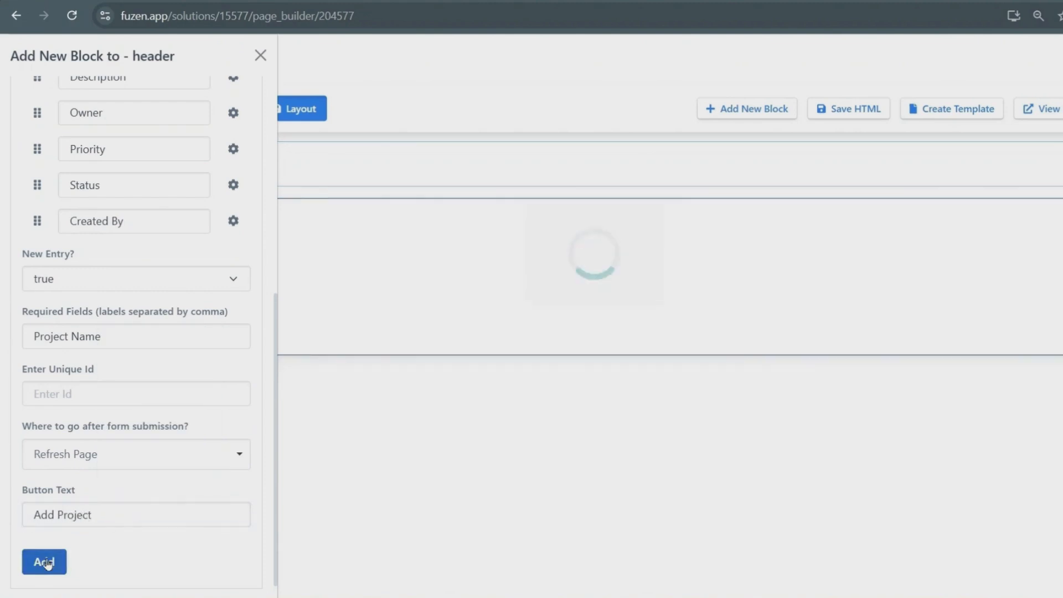
pyautogui.click(72, 20)
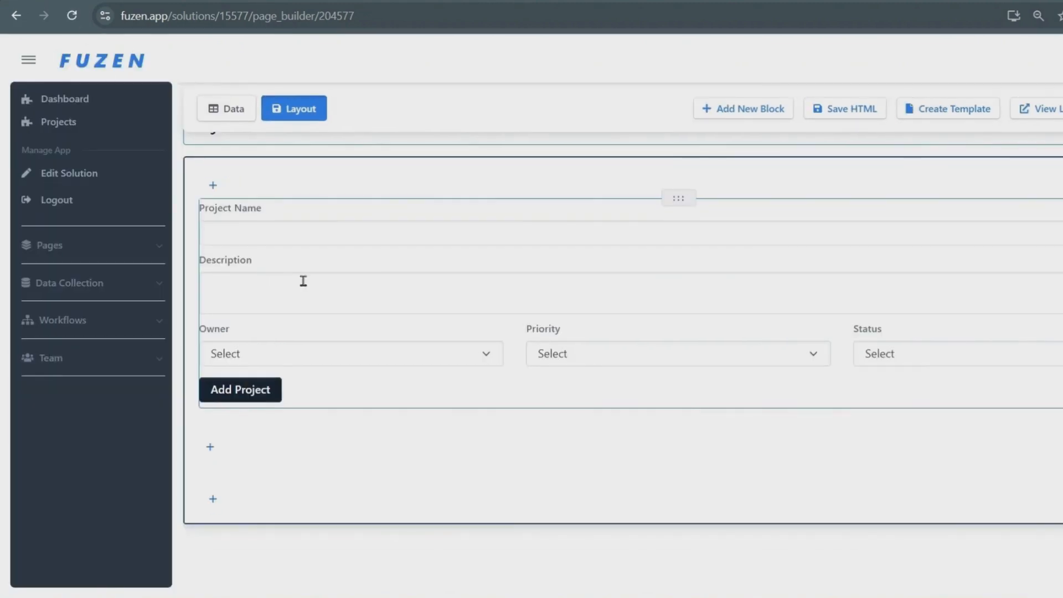
# Start a Flexi Table UI element in the card's body below the project form.
pyautogui.click(209, 447)
pyautogui.click(114, 122)
pyautogui.click(62, 208)
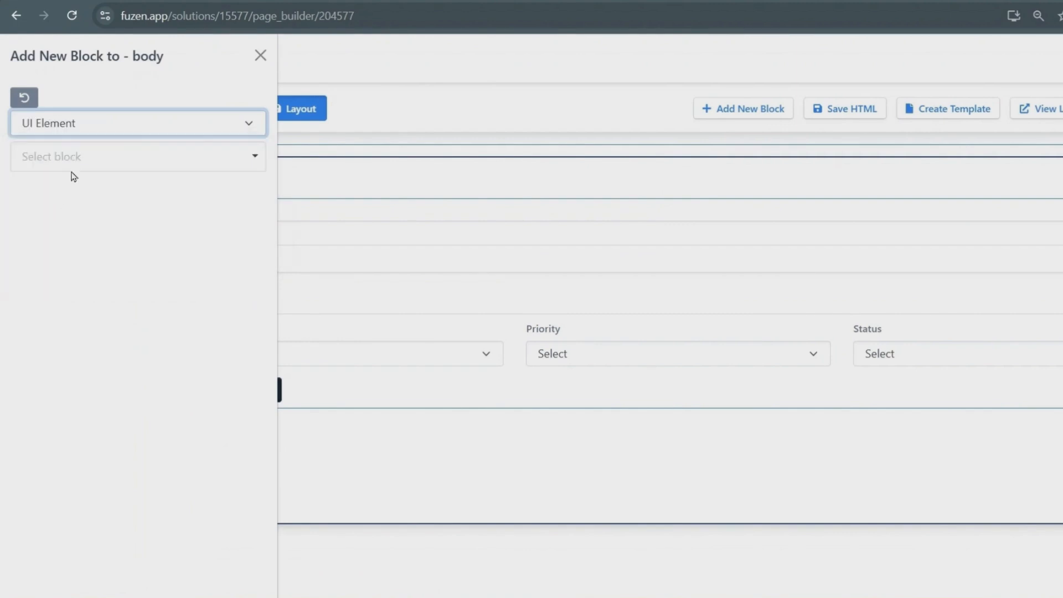
pyautogui.click(77, 167)
pyautogui.write('table')
pyautogui.press('Down')
pyautogui.press('Return')
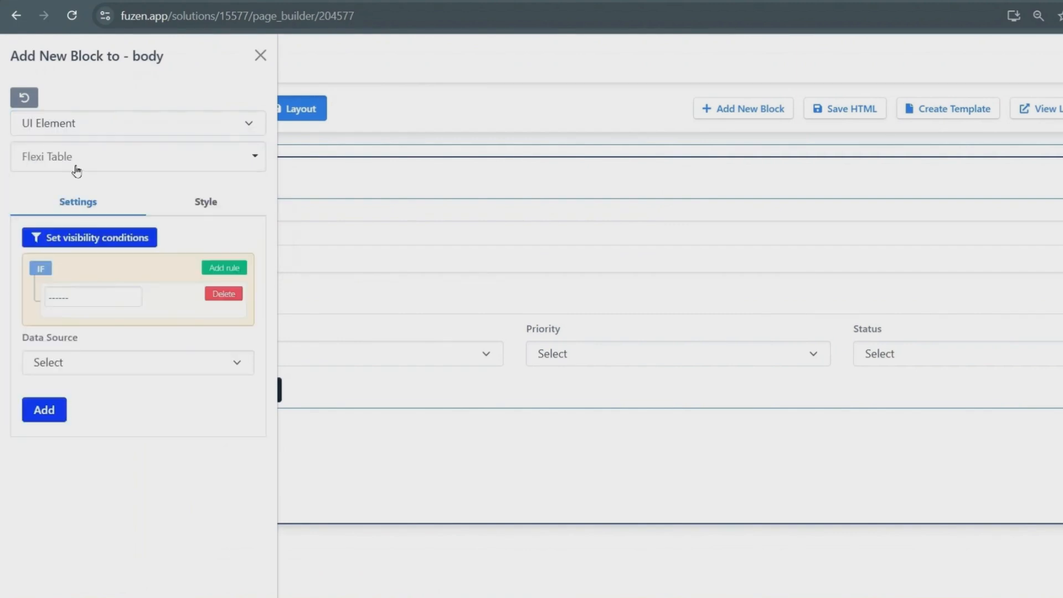
# Source the table by filtering new data from the Projects collection, with all data loaded at start.
pyautogui.click(68, 361)
pyautogui.click(71, 405)
pyautogui.click(68, 420)
pyautogui.click(68, 442)
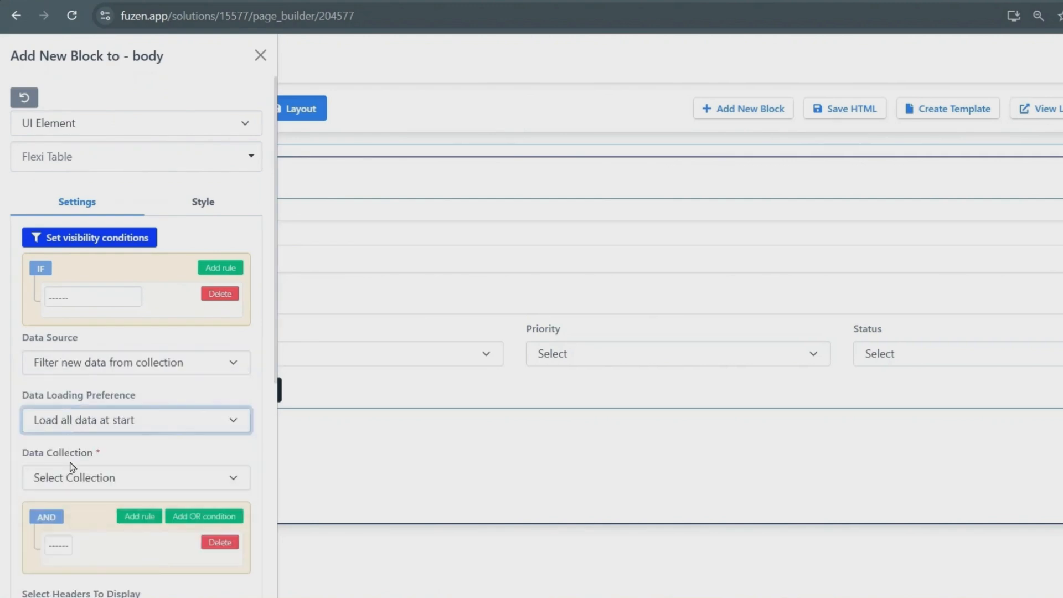
pyautogui.click(68, 477)
pyautogui.click(53, 522)
# Filter the table to records whose project_name is not null.
pyautogui.scroll(-3, 61, 526)
pyautogui.click(73, 390)
pyautogui.click(83, 429)
pyautogui.click(151, 390)
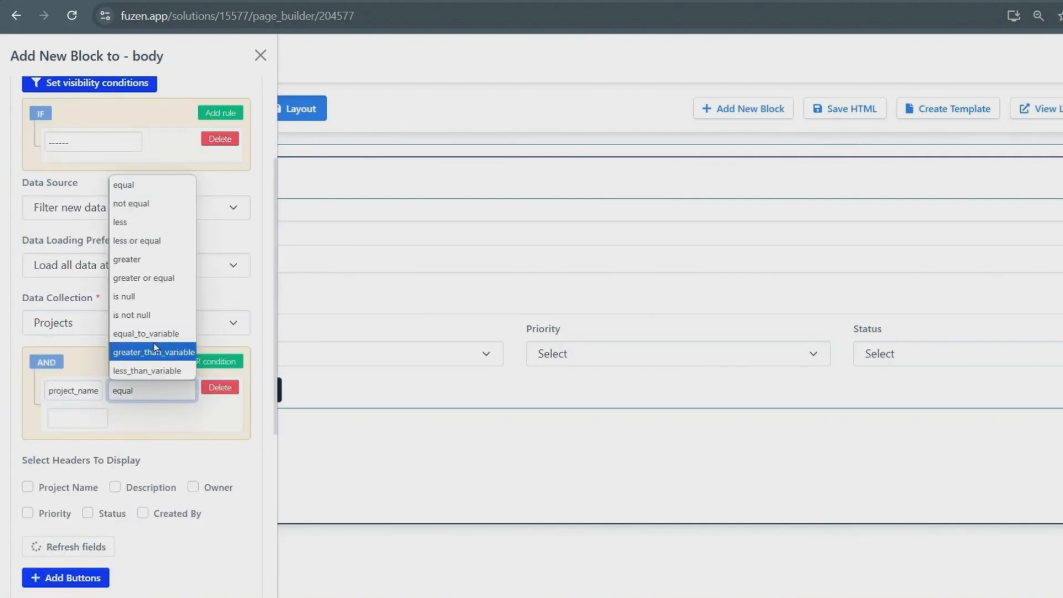
pyautogui.click(162, 316)
# Display the Project Name, Description, Owner, Priority and Status headers in the table.
pyautogui.scroll(-3, 67, 360)
pyautogui.click(28, 311)
pyautogui.click(114, 311)
pyautogui.click(193, 311)
pyautogui.click(28, 337)
pyautogui.click(88, 337)
# Configure which page the table's rows open and add the table to the card's body.
pyautogui.scroll(-5, 86, 346)
pyautogui.click(83, 366)
pyautogui.click(79, 464)
pyautogui.click(79, 426)
pyautogui.click(78, 466)
pyautogui.scroll(-2, 76, 470)
pyautogui.click(51, 561)
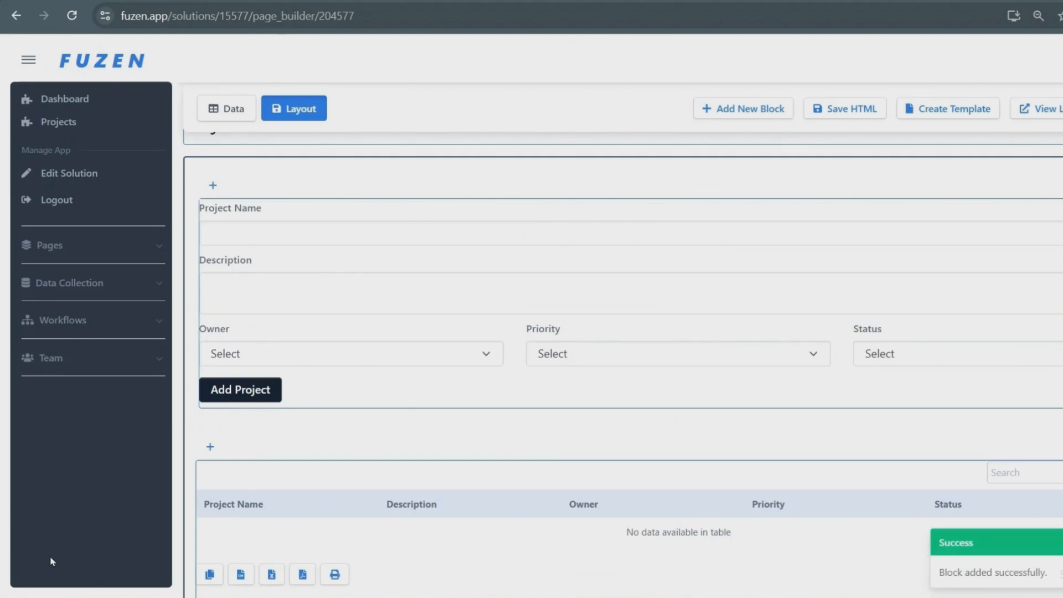
# Save the Projects page's HTML and open its live view.
pyautogui.scroll(-2, 664, 469)
pyautogui.scroll(4, 665, 470)
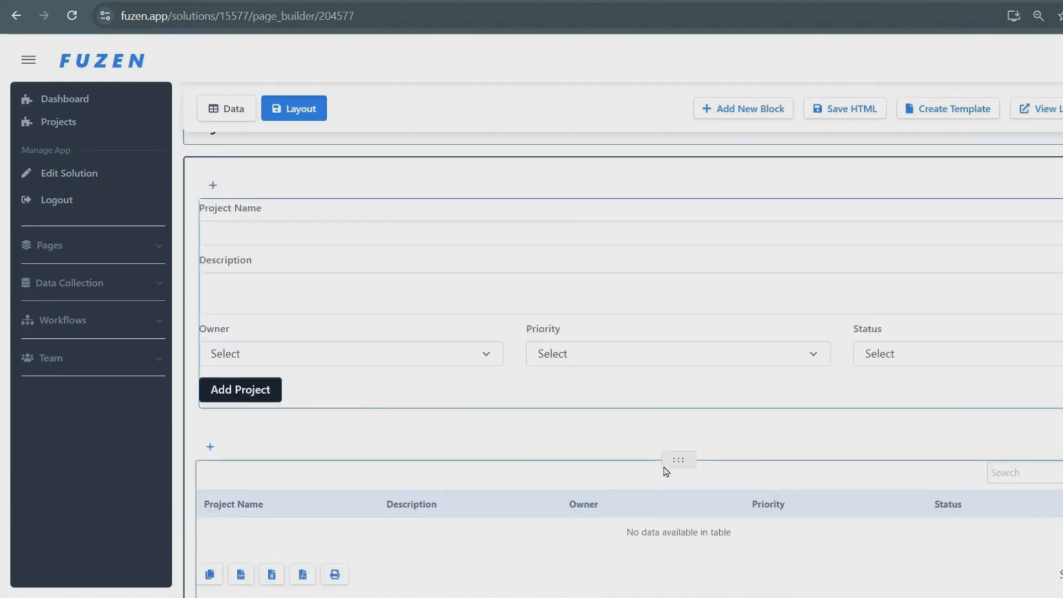
pyautogui.click(842, 117)
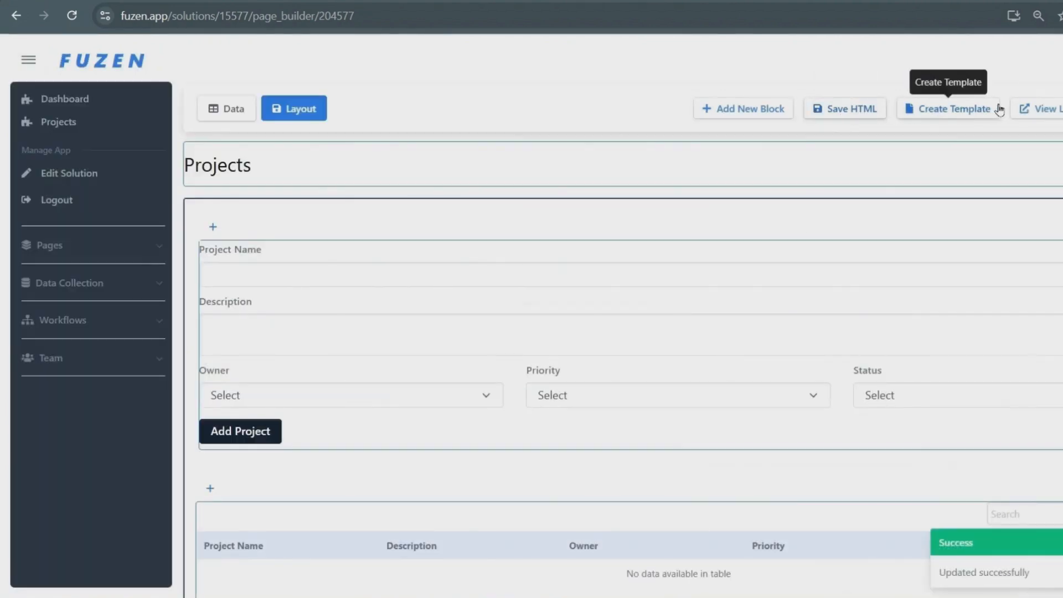
pyautogui.click(1041, 109)
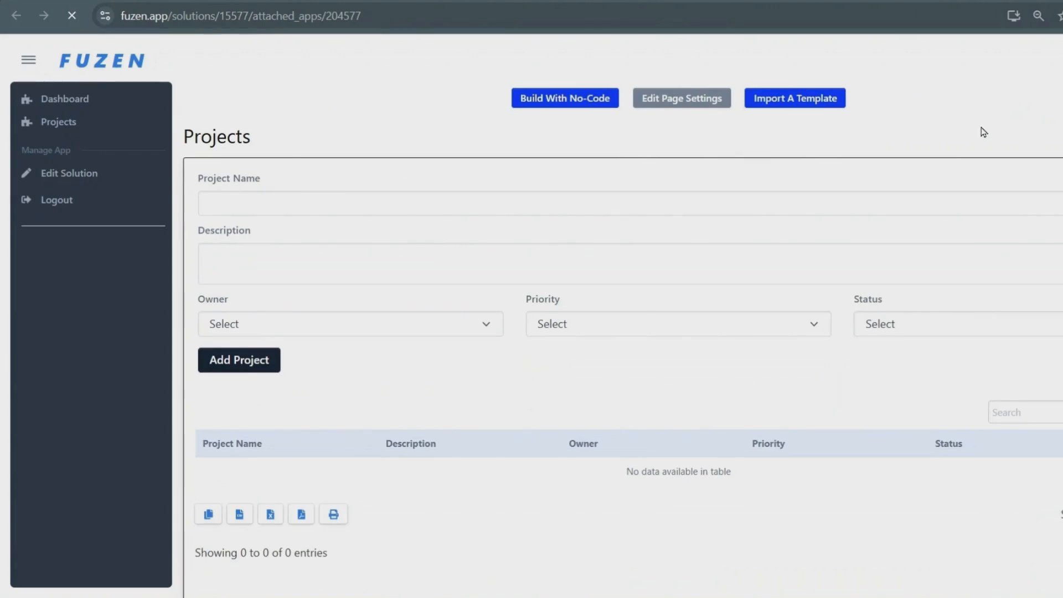
# Enter the project name ACME Solar CRM and the description "A CRM app for ACME Solar to manage their leads and sales".
pyautogui.click(325, 207)
pyautogui.write('ACME Solar CRM')
pyautogui.press('Tab')
pyautogui.write('A')
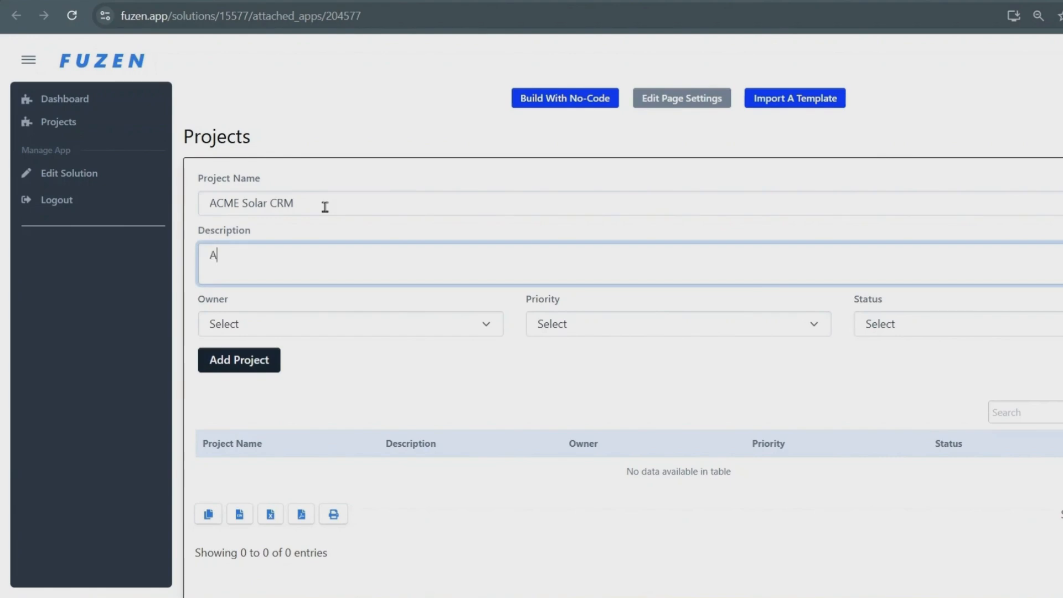
pyautogui.write(' CRM app for ACME Solar to manage their leads and sales')
# Choose the project's owner, set Priority to High and Status to Ongoing, and submit the new project.
pyautogui.click(304, 331)
pyautogui.click(300, 370)
pyautogui.click(570, 324)
pyautogui.click(572, 370)
pyautogui.click(908, 322)
pyautogui.click(923, 387)
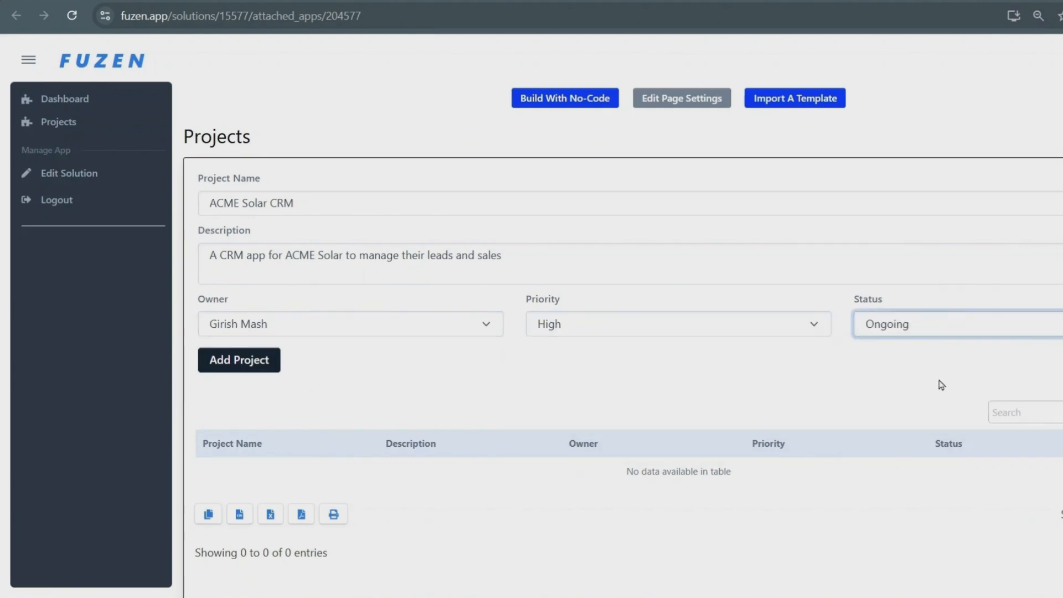
pyautogui.click(223, 361)
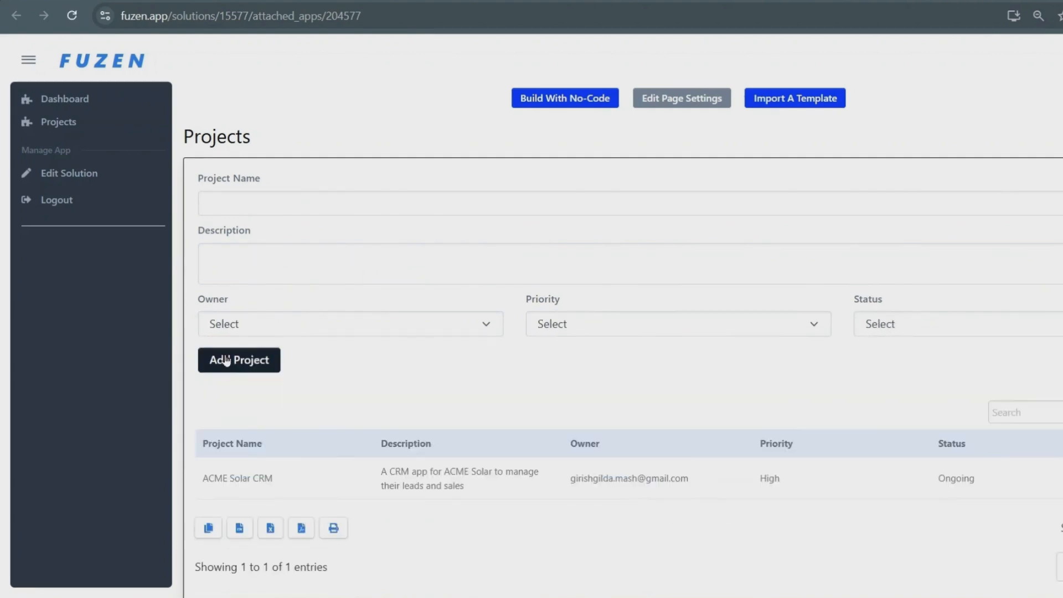
# Open the ACME Solar CRM project's page in the no-code builder and start a Header UI element there.
pyautogui.click(401, 491)
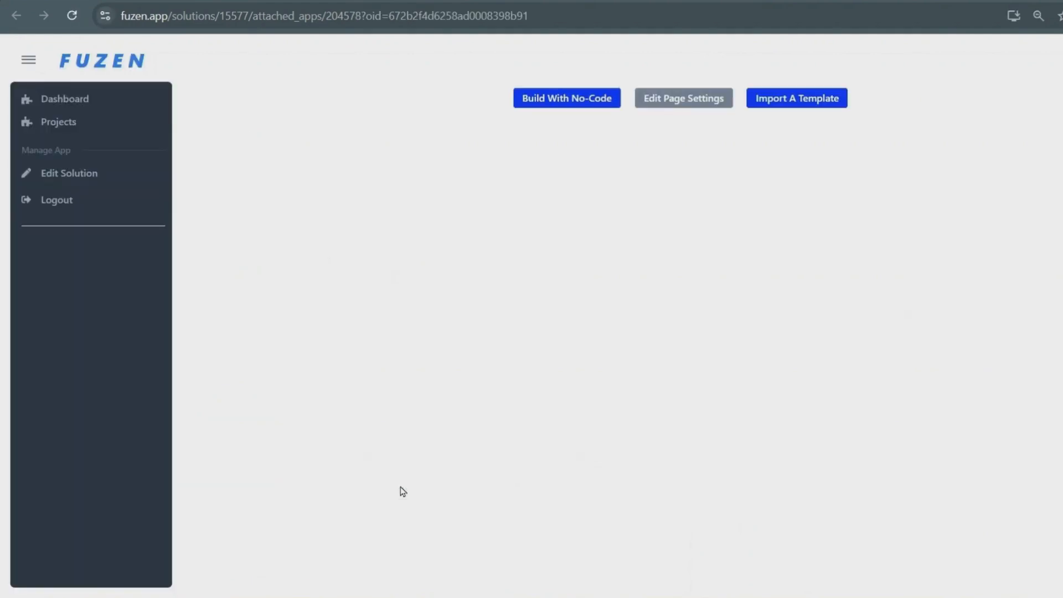
pyautogui.click(559, 104)
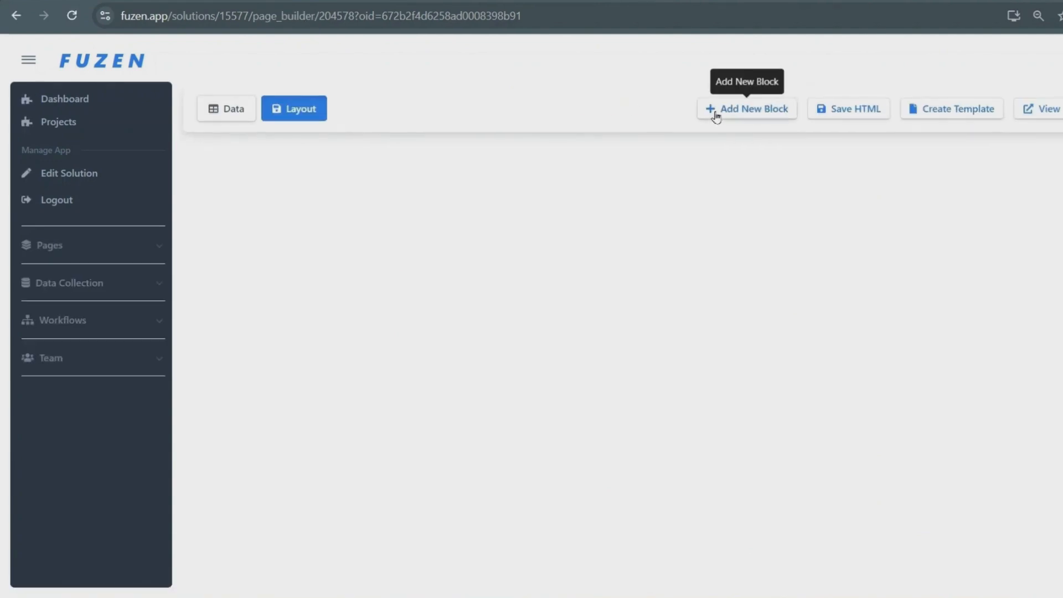
pyautogui.click(704, 112)
pyautogui.click(161, 130)
pyautogui.click(164, 209)
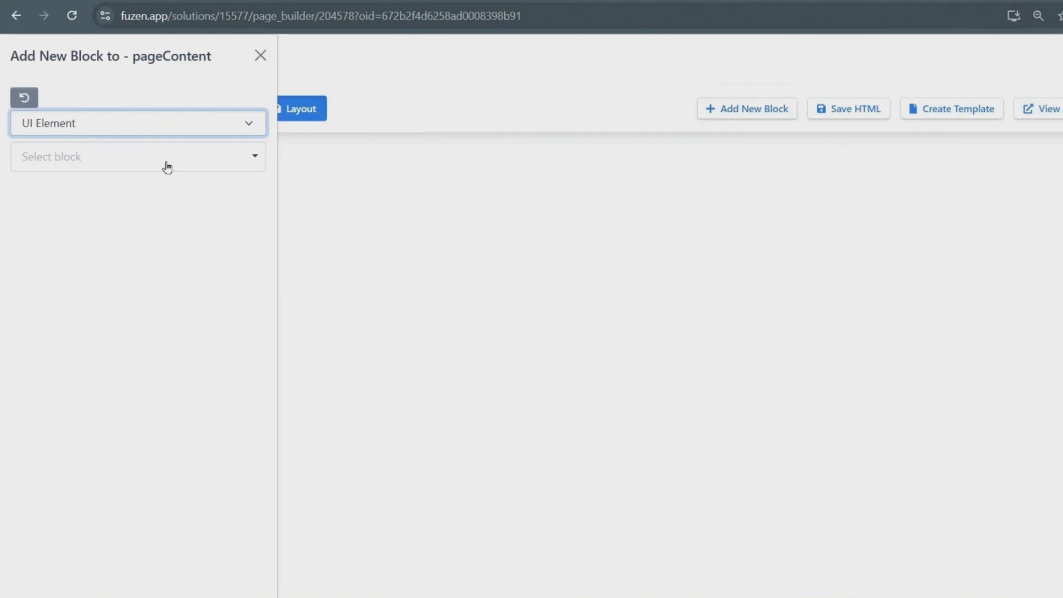
pyautogui.click(166, 163)
pyautogui.write('head')
pyautogui.click(164, 217)
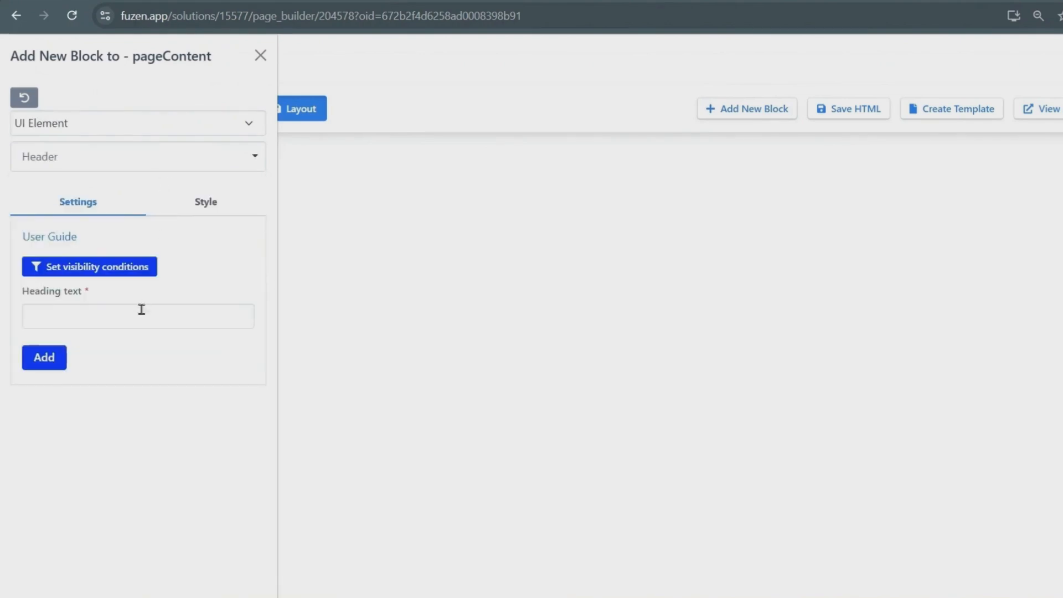
# Title the header Project Dashboard, style it with Normal font weight and the Heading 3 tag, and add it.
pyautogui.click(140, 312)
pyautogui.write('Project Dashboard')
pyautogui.click(202, 205)
pyautogui.click(108, 247)
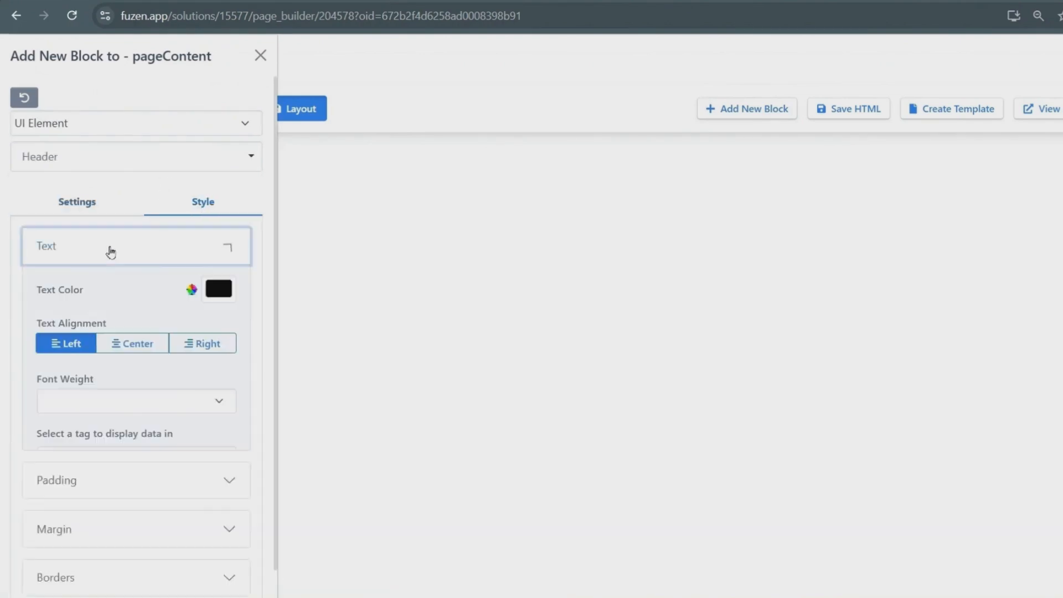
pyautogui.click(95, 399)
pyautogui.click(89, 429)
pyautogui.click(88, 456)
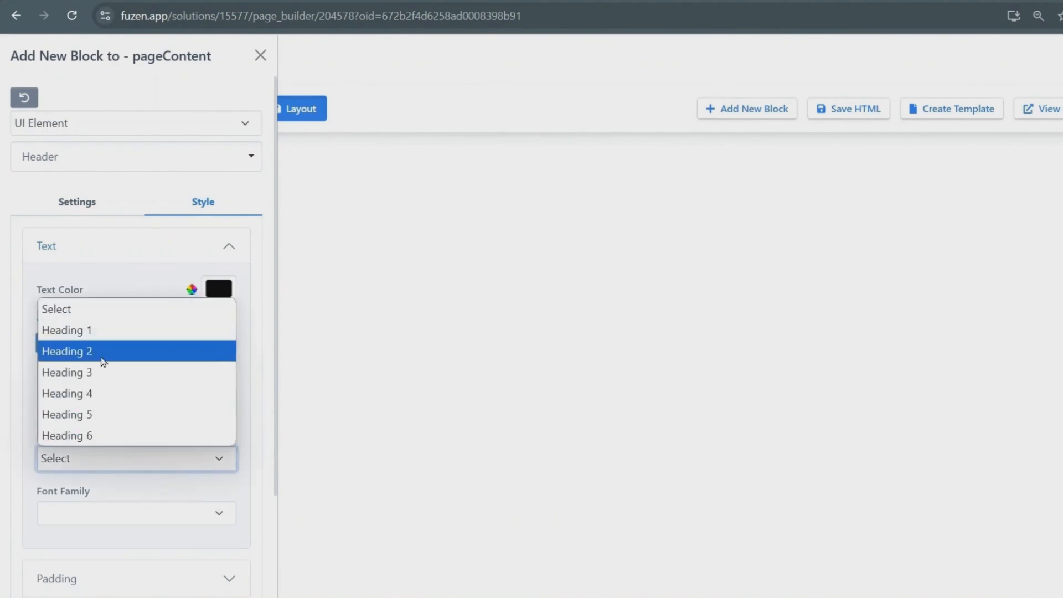
pyautogui.click(166, 369)
pyautogui.click(81, 208)
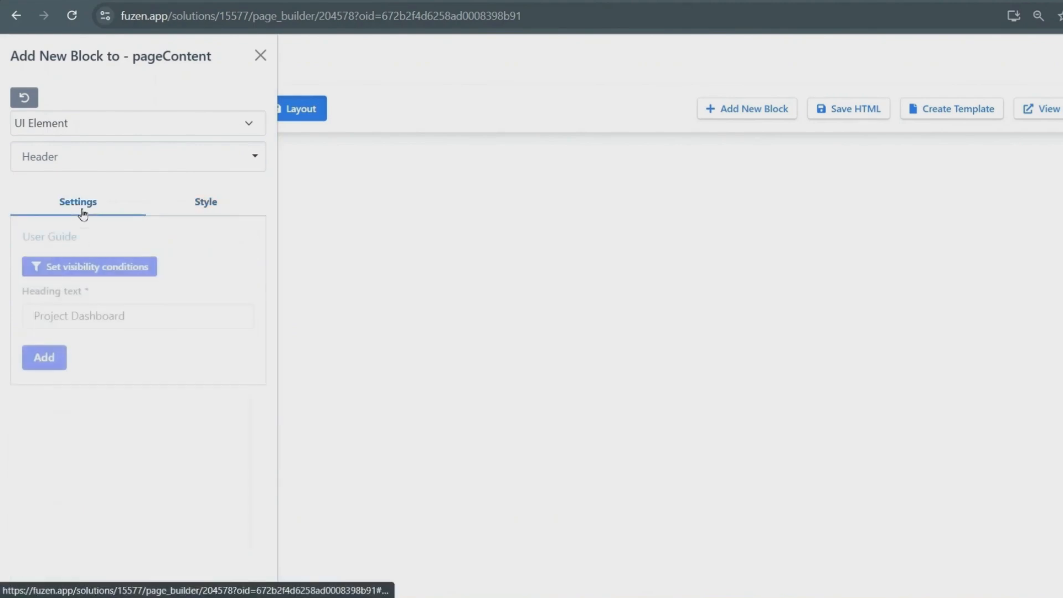
pyautogui.click(49, 358)
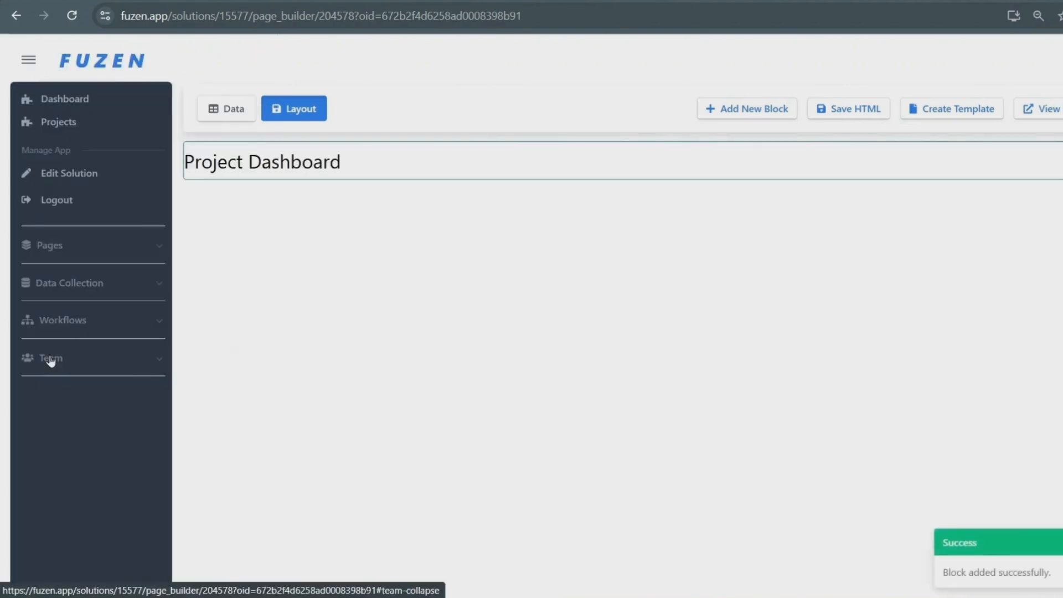
# Start a Data Display UI element in the page content below the Project Dashboard header.
pyautogui.click(731, 109)
pyautogui.click(218, 131)
pyautogui.click(205, 210)
pyautogui.click(191, 166)
pyautogui.write('data')
pyautogui.press('Down')
pyautogui.press('Return')
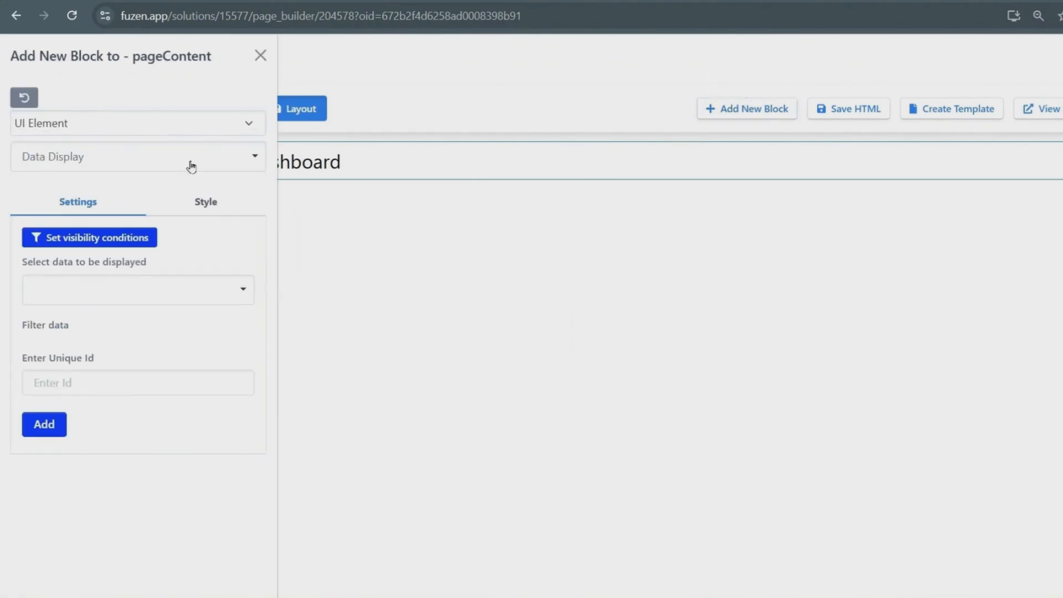
# Set the Data Display element to show the project_name value of the project data.
pyautogui.click(127, 286)
pyautogui.click(125, 389)
pyautogui.click(106, 352)
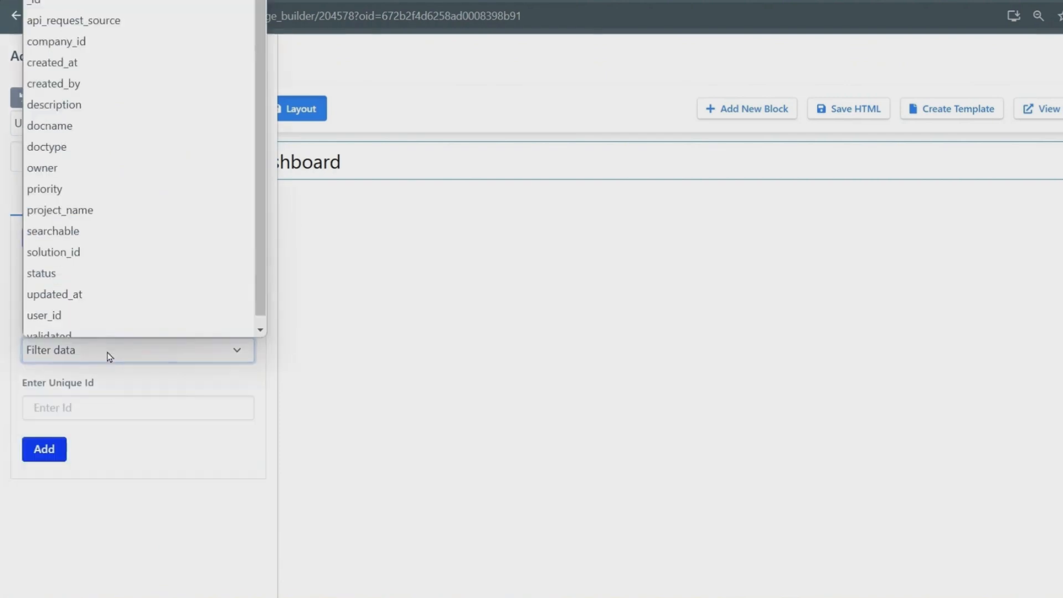
pyautogui.click(117, 207)
# Style the displayed project name in Bold with the Heading 4 tag.
pyautogui.click(203, 202)
pyautogui.click(100, 401)
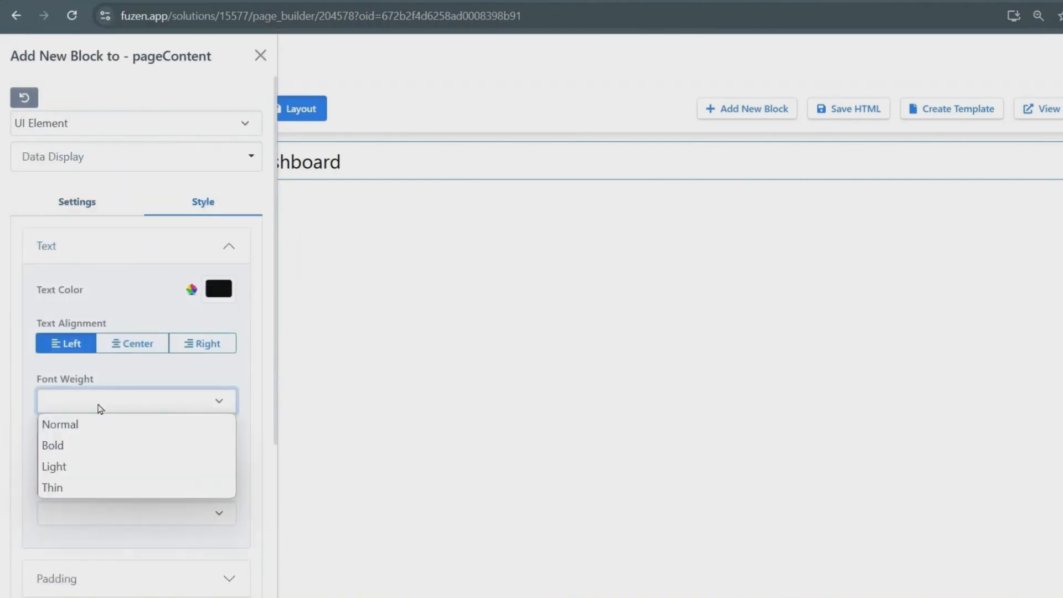
pyautogui.click(95, 445)
pyautogui.click(105, 455)
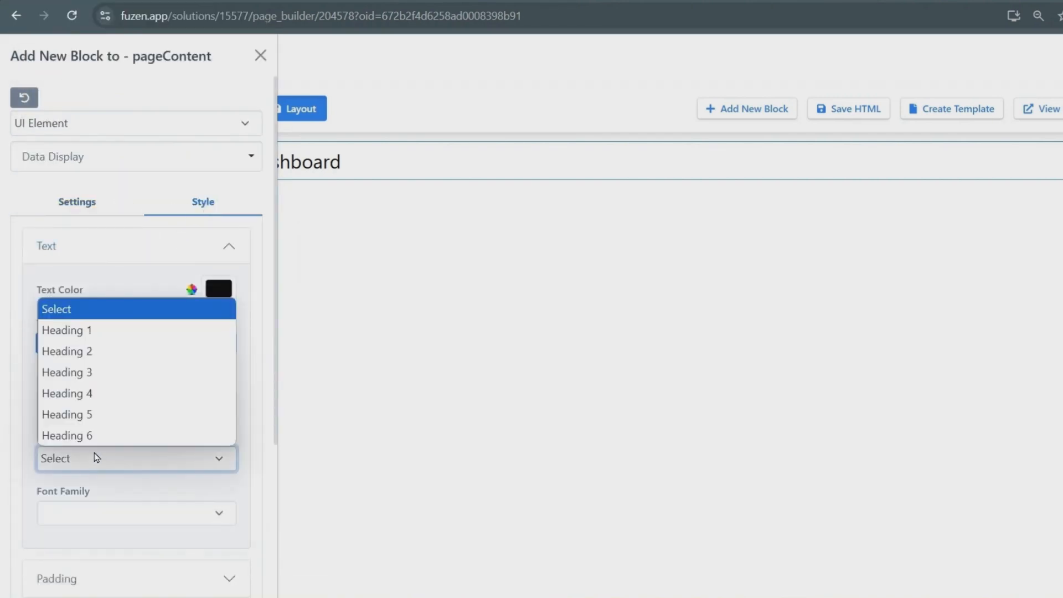
pyautogui.click(107, 396)
# Set the Data Display element's top and bottom margins and add it to the page.
pyautogui.scroll(-1, 107, 403)
pyautogui.scroll(-1, 99, 436)
pyautogui.scroll(-1, 266, 214)
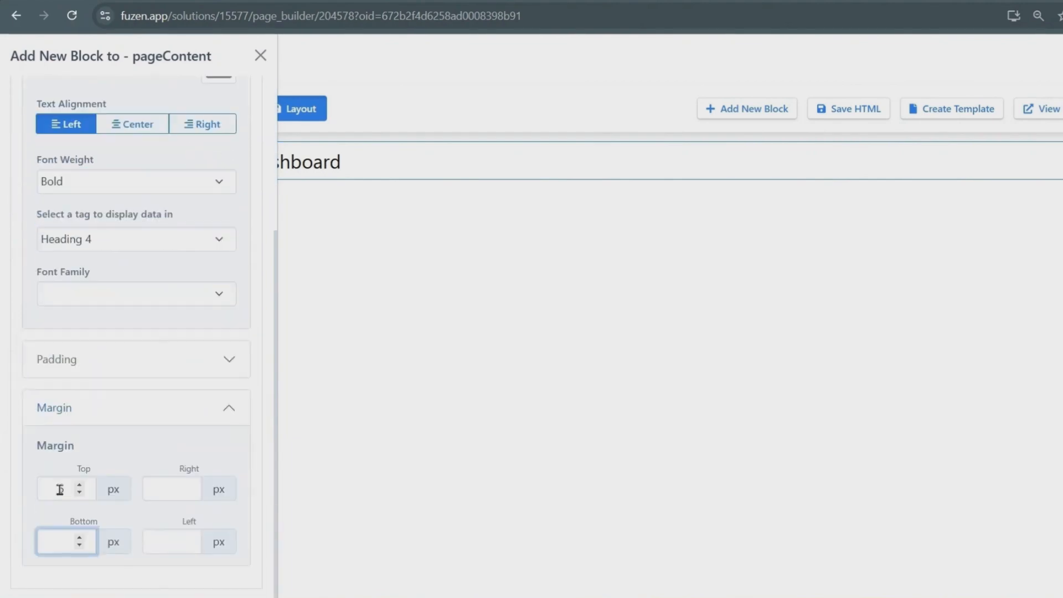
pyautogui.scroll(5, 24, 404)
pyautogui.click(59, 202)
pyautogui.click(44, 448)
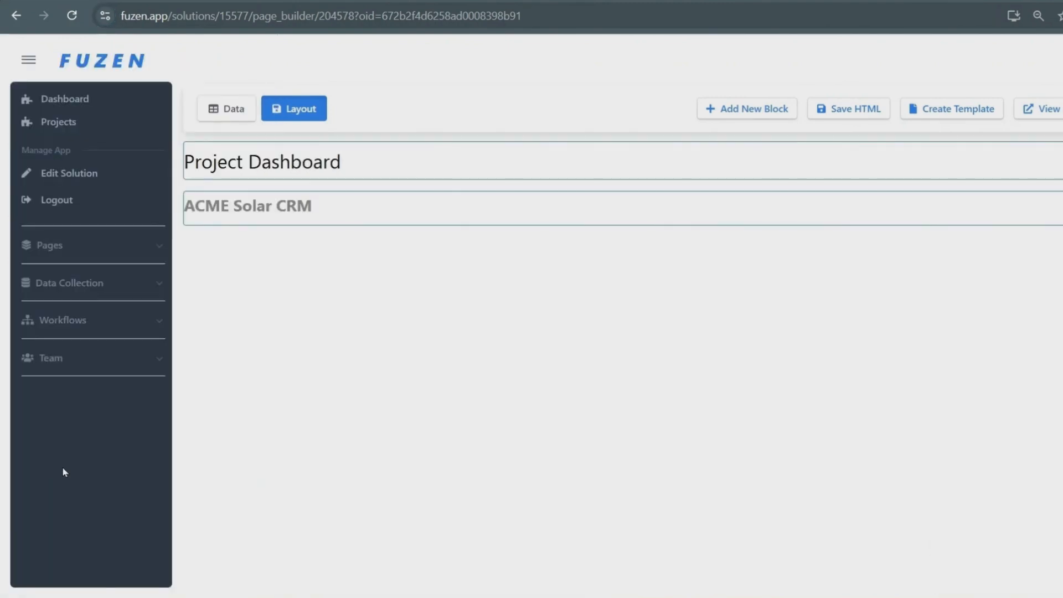
# Start a Data Variable block from the Data category in the page content.
pyautogui.click(723, 110)
pyautogui.click(177, 126)
pyautogui.click(166, 166)
pyautogui.click(144, 157)
pyautogui.click(138, 263)
# Source the variable from Other variable on this page, Current Object Data (oid), using Select a value with the _id key.
pyautogui.click(128, 284)
pyautogui.click(124, 352)
pyautogui.click(119, 360)
pyautogui.click(107, 449)
pyautogui.click(108, 412)
pyautogui.click(100, 475)
pyautogui.click(100, 474)
pyautogui.click(116, 104)
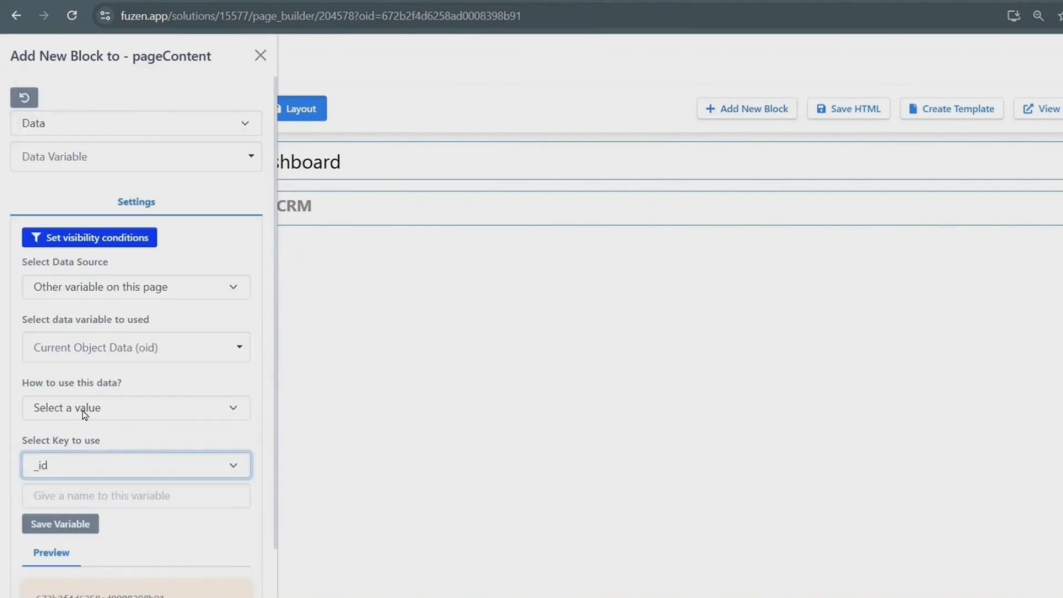
# Name the data variable project_id and save it.
pyautogui.scroll(-1, 83, 408)
pyautogui.click(78, 439)
pyautogui.write('project_')
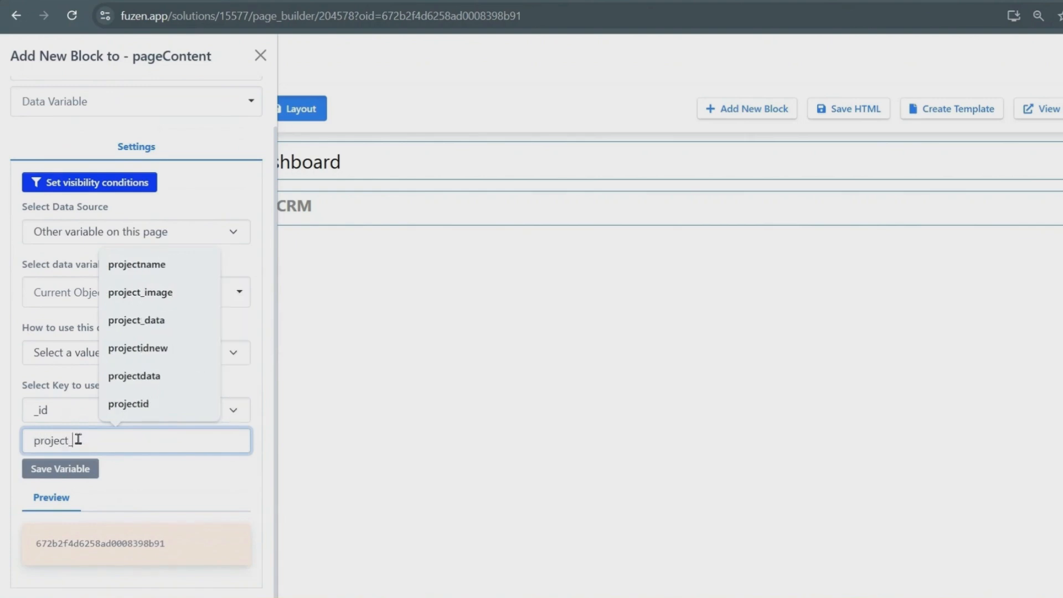
pyautogui.write('id')
pyautogui.click(75, 468)
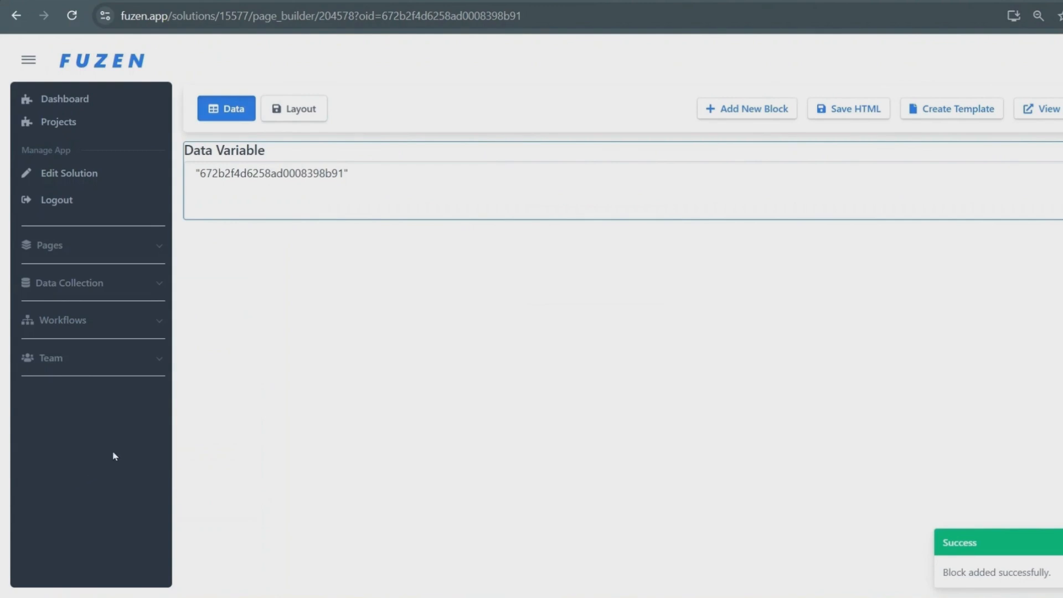
# Start a Nav Tabs block from the HTML Structure category in the page layout.
pyautogui.click(298, 119)
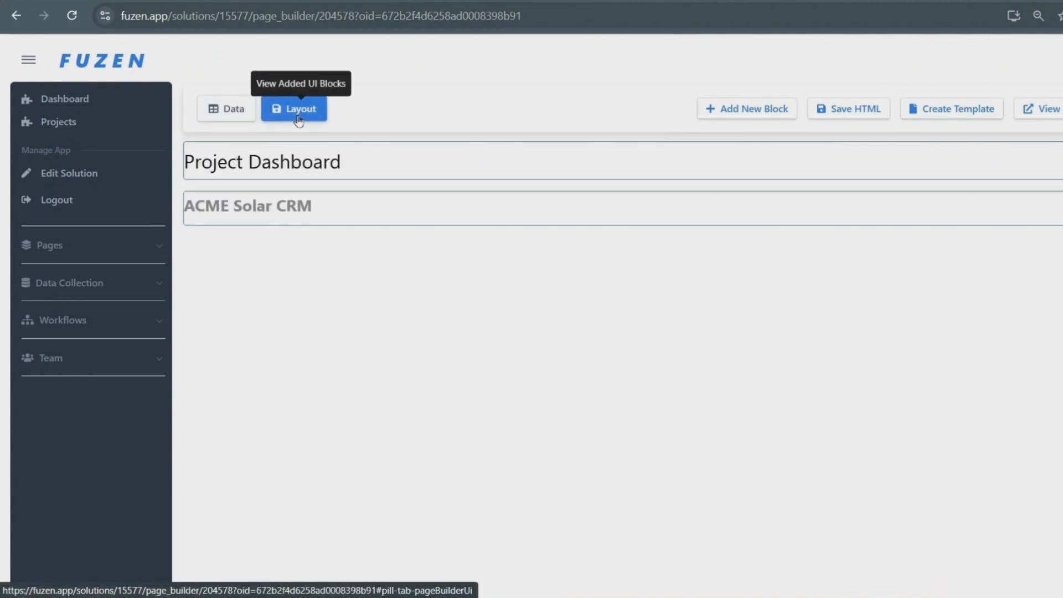
pyautogui.click(703, 110)
pyautogui.click(194, 131)
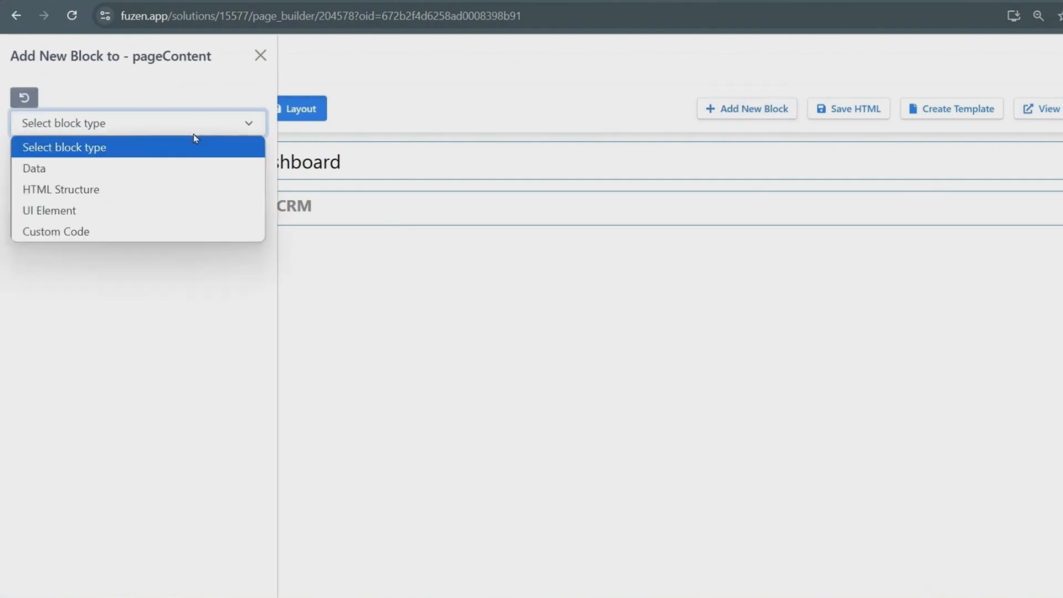
pyautogui.click(174, 209)
pyautogui.click(160, 188)
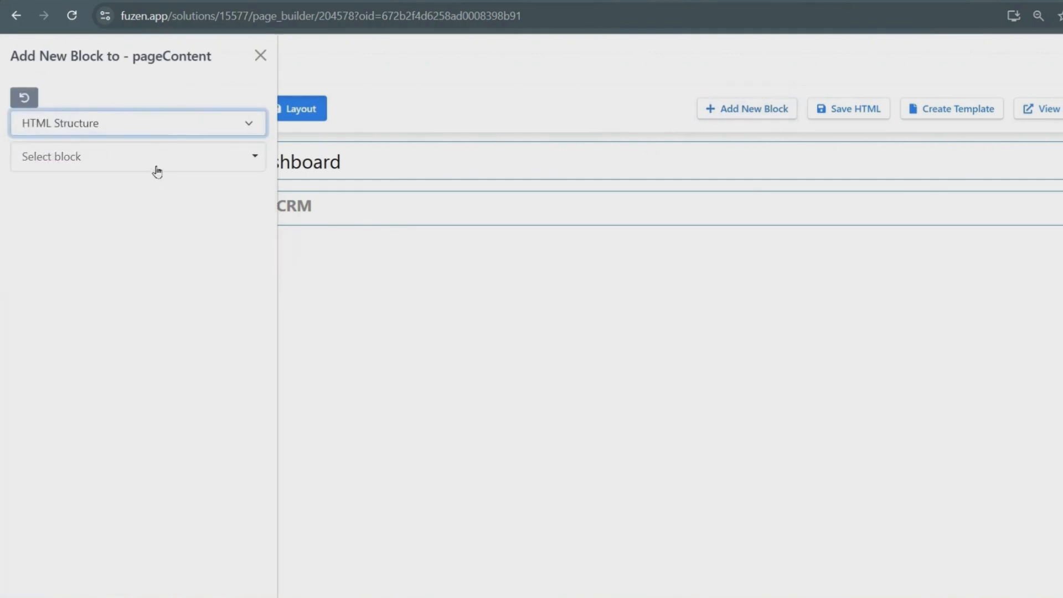
pyautogui.click(157, 164)
pyautogui.scroll(-1, 128, 355)
pyautogui.click(126, 368)
# Define three tabs in the Nav Tabs block named Tasks, Calendar and Kanban.
pyautogui.click(116, 381)
pyautogui.click(118, 420)
pyautogui.click(189, 330)
pyautogui.click(130, 438)
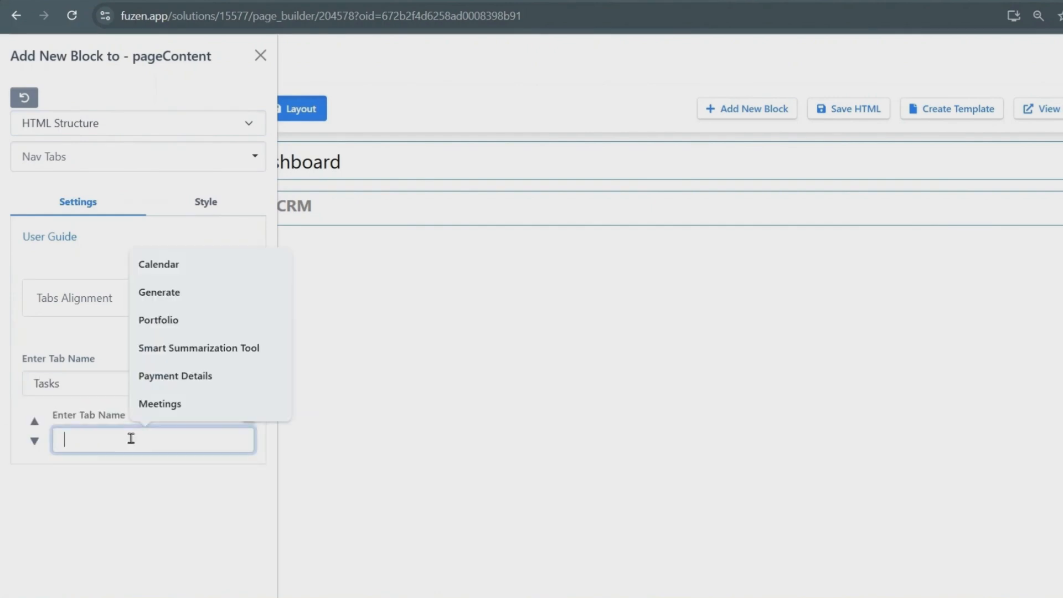
pyautogui.click(158, 264)
pyautogui.click(195, 328)
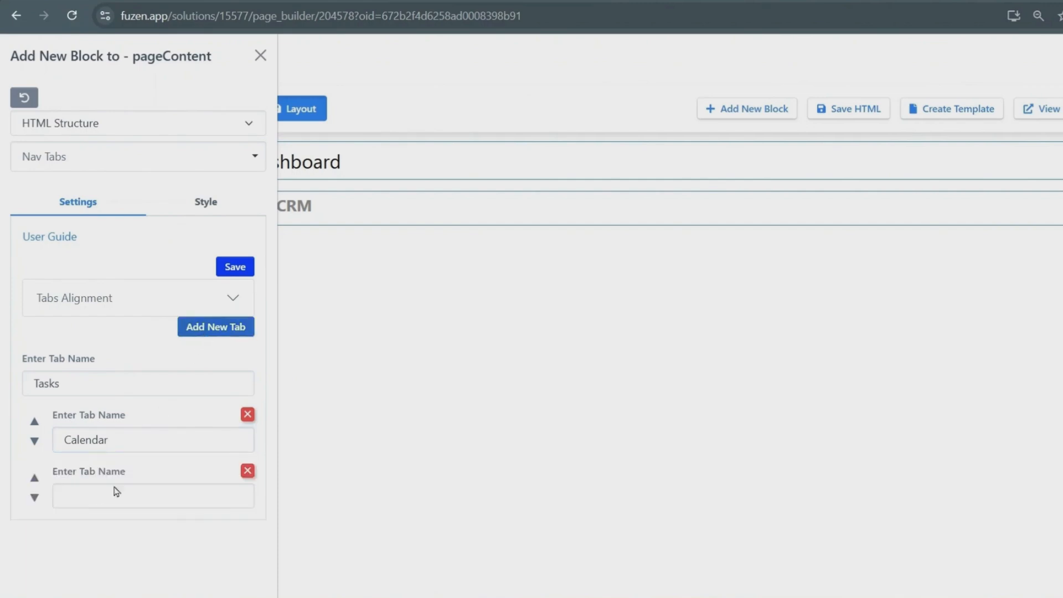
pyautogui.click(105, 494)
pyautogui.write('Kanban')
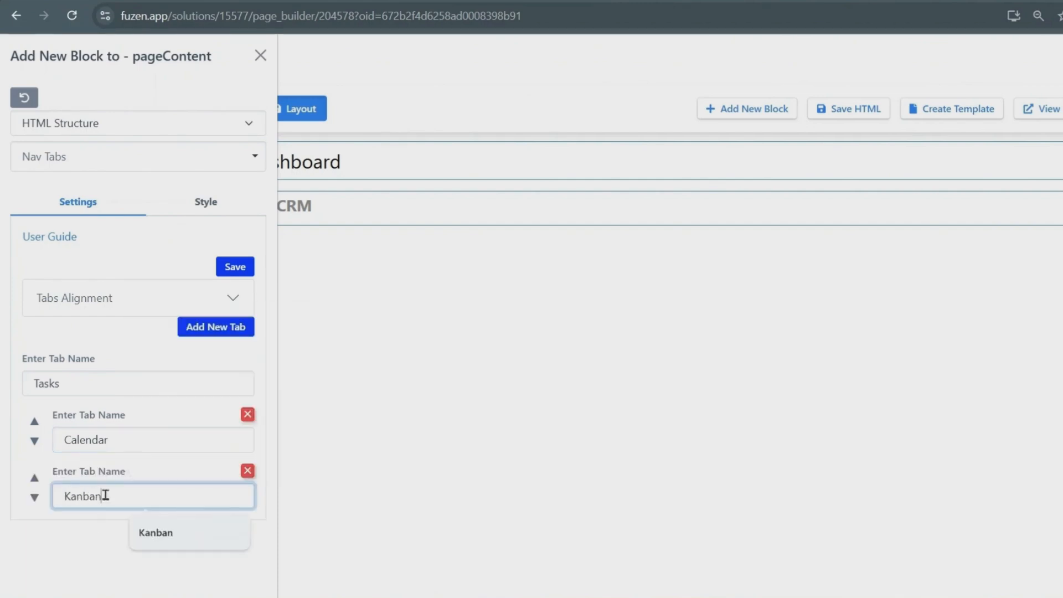
# Align the tabs Left and save the Nav Tabs block to the page.
pyautogui.click(87, 306)
pyautogui.click(78, 334)
pyautogui.click(69, 377)
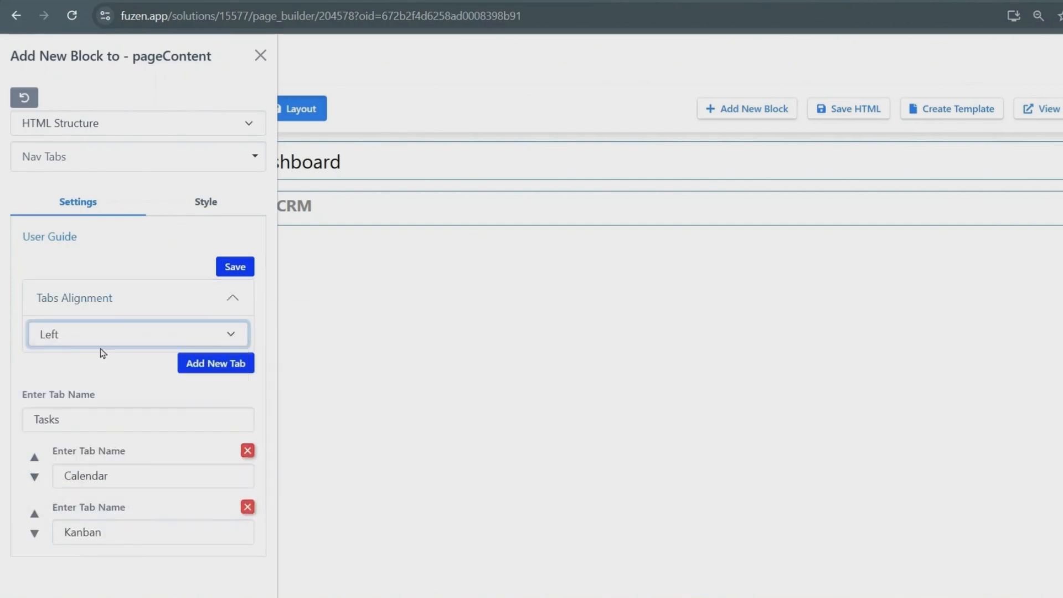
pyautogui.click(242, 272)
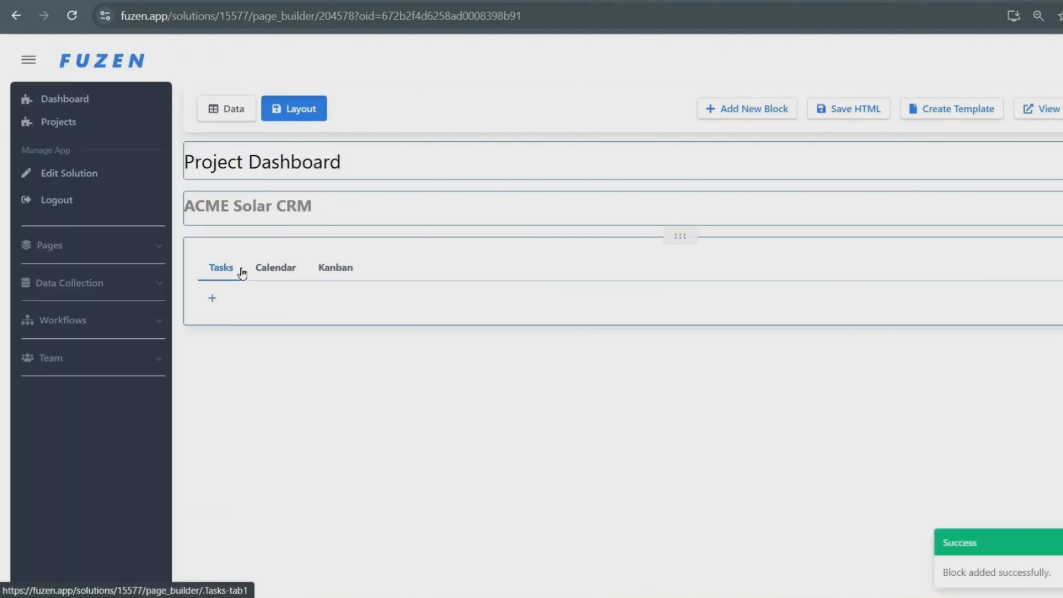
# Start an Editable Table UI element inside the Tasks tab.
pyautogui.click(213, 301)
pyautogui.click(133, 128)
pyautogui.click(128, 209)
pyautogui.click(147, 160)
pyautogui.write('edita')
pyautogui.click(133, 217)
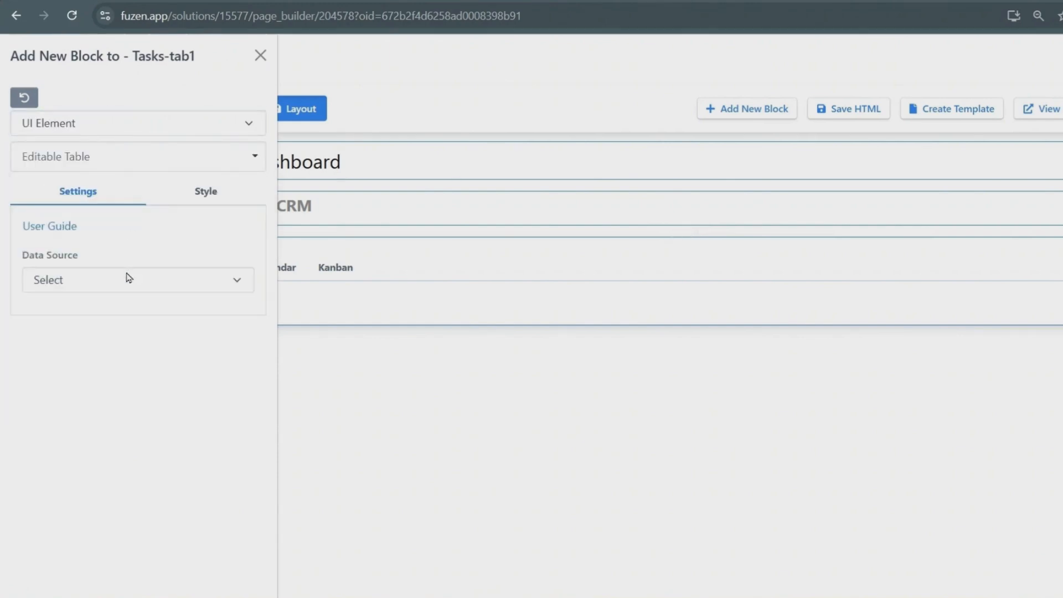
# Source the editable table by filtering new data from the Tasks collection where task_name is not null.
pyautogui.click(128, 277)
pyautogui.click(128, 324)
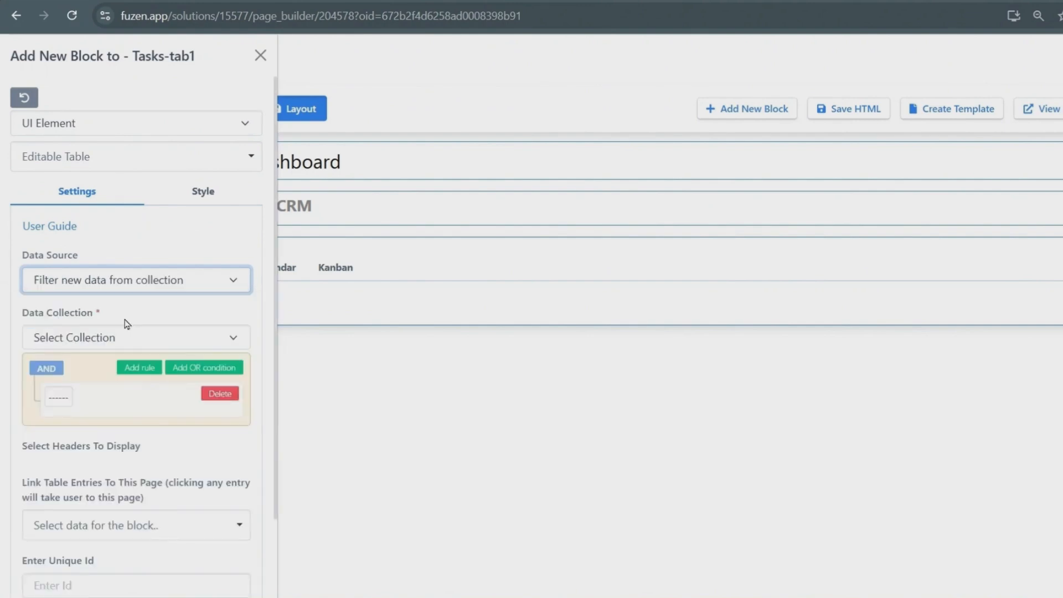
pyautogui.click(100, 344)
pyautogui.click(77, 398)
pyautogui.click(69, 191)
pyautogui.click(143, 397)
pyautogui.click(143, 319)
# Add a filter rule to the table: project equal_to_variable Current Object Data (oid) with the _id key.
pyautogui.click(140, 367)
pyautogui.click(74, 436)
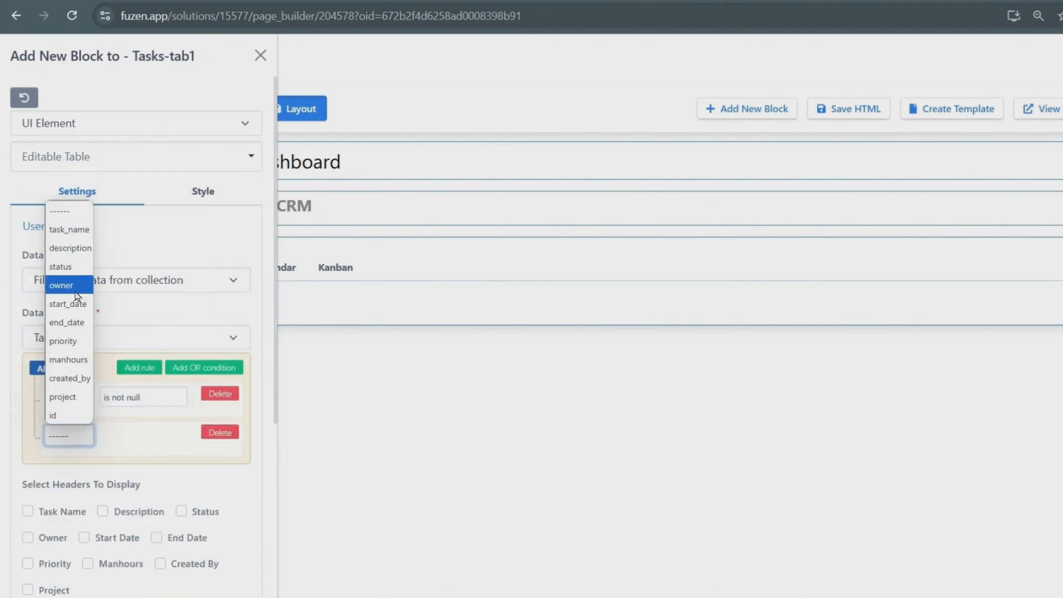
pyautogui.click(62, 397)
pyautogui.click(143, 436)
pyautogui.click(143, 382)
pyautogui.click(78, 462)
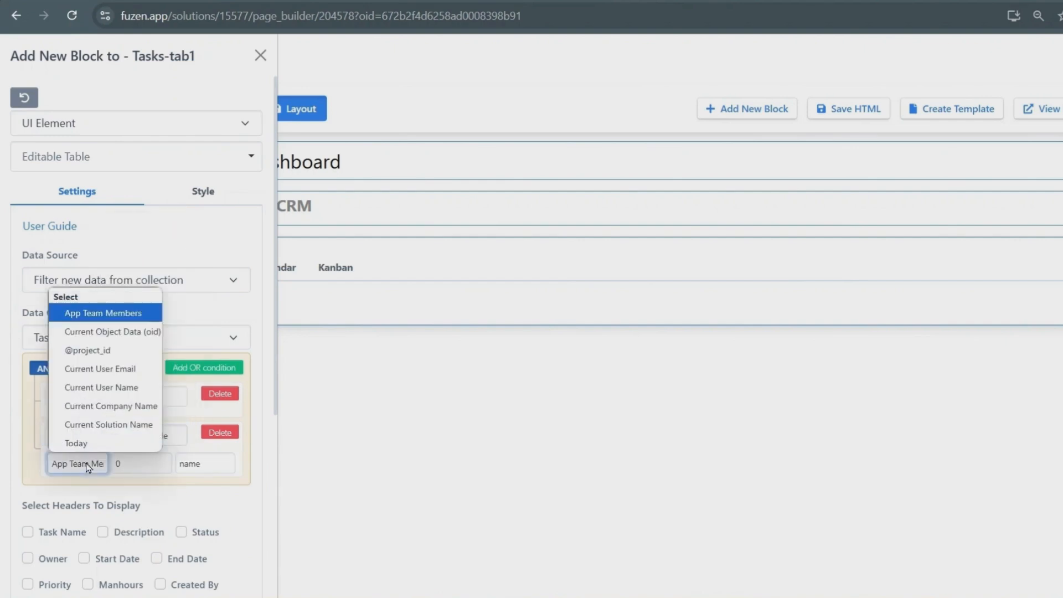
pyautogui.click(105, 330)
# Display all task headers in the table, from Task Name and Description through Manhours, Created By and Project.
pyautogui.scroll(-2, 63, 446)
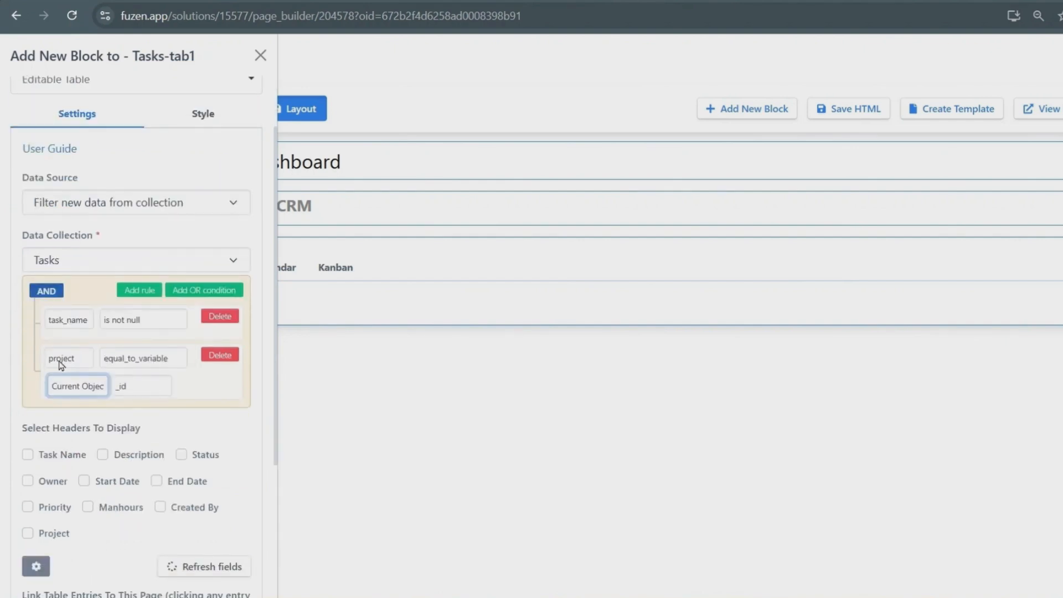
pyautogui.click(28, 454)
pyautogui.click(103, 454)
pyautogui.click(181, 455)
pyautogui.click(28, 480)
pyautogui.click(84, 481)
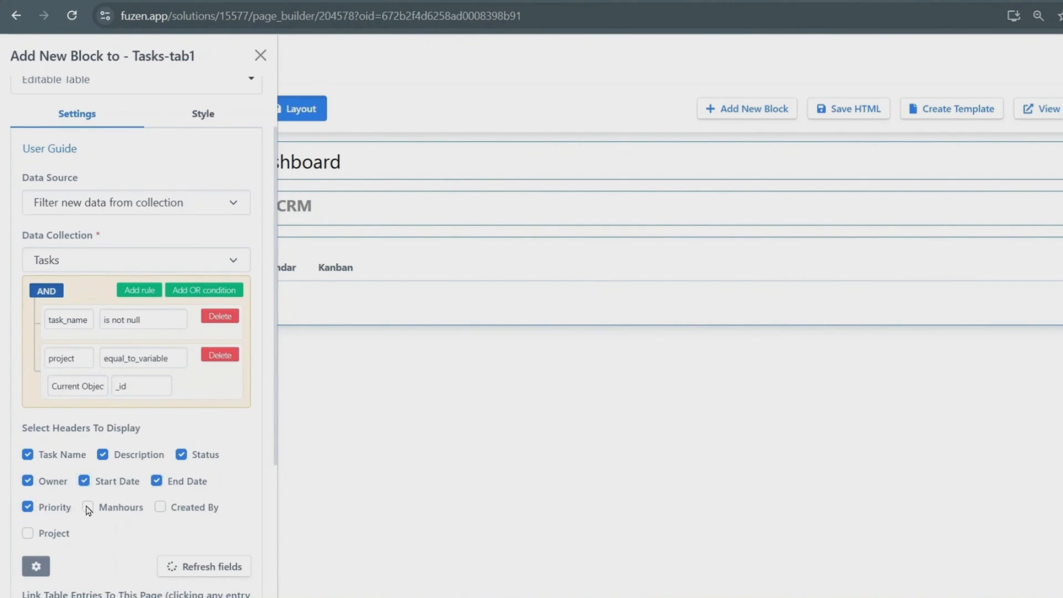
pyautogui.click(160, 507)
pyautogui.click(28, 533)
# In the table's advanced settings, make description a Text-area and status a Select with options Fresh,In Progress,Done,Verified.
pyautogui.click(36, 566)
pyautogui.click(492, 252)
pyautogui.click(474, 289)
pyautogui.click(486, 313)
pyautogui.click(465, 397)
pyautogui.click(630, 348)
pyautogui.write('Fresh,In Progress,Done,Verified')
# Make owner a Select that dynamically loads its options from App Team Members using the name and email keys.
pyautogui.click(498, 398)
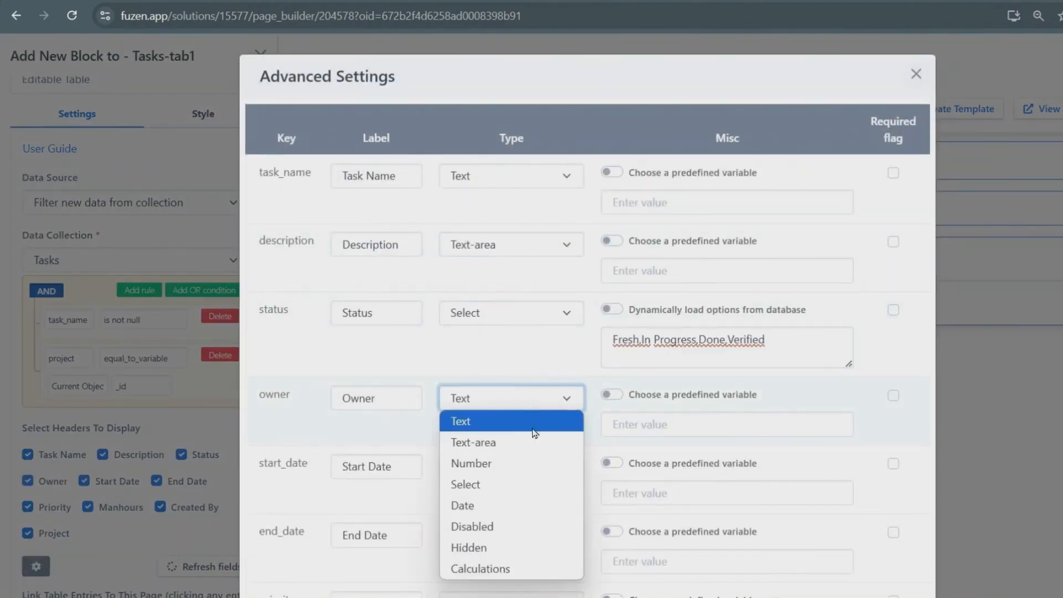
pyautogui.click(465, 415)
pyautogui.click(611, 394)
pyautogui.click(629, 448)
pyautogui.click(637, 509)
pyautogui.click(650, 487)
pyautogui.click(650, 525)
pyautogui.click(650, 517)
pyautogui.click(644, 575)
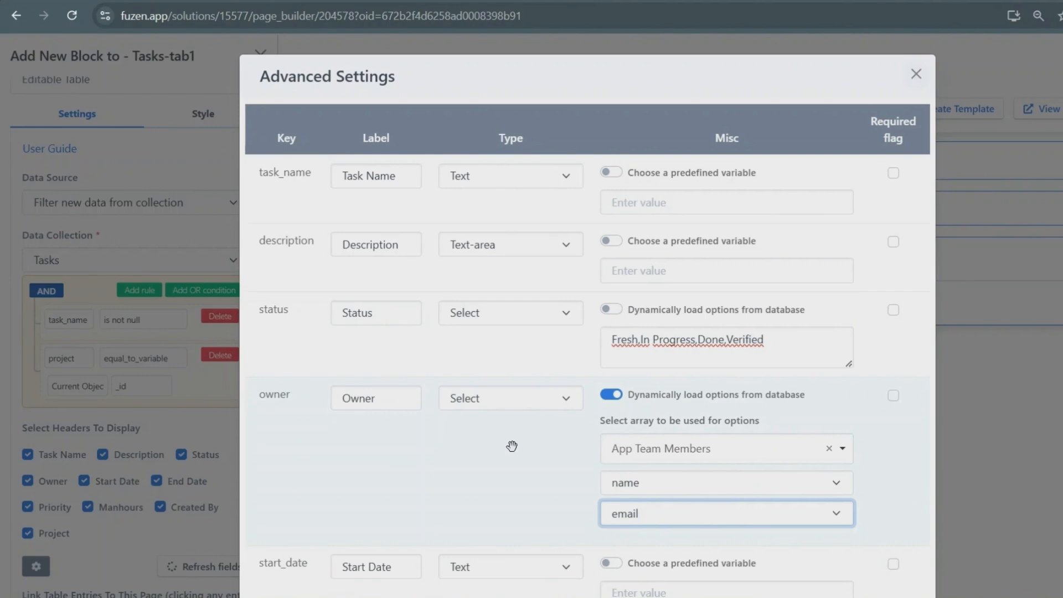
# Set the start_date and end_date fields to the Date type.
pyautogui.scroll(-3, 511, 446)
pyautogui.click(500, 422)
pyautogui.click(470, 519)
pyautogui.click(487, 481)
pyautogui.click(465, 393)
# Make priority a Select with the options High,Medium,Low.
pyautogui.scroll(-1, 492, 406)
pyautogui.scroll(-2, 493, 406)
pyautogui.click(492, 405)
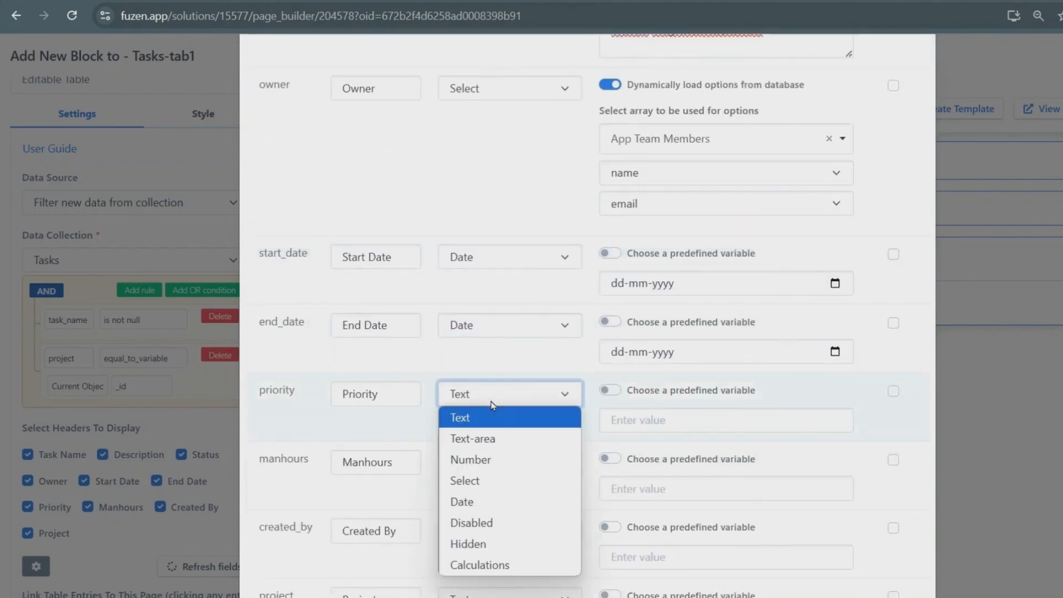
pyautogui.click(476, 481)
pyautogui.click(692, 427)
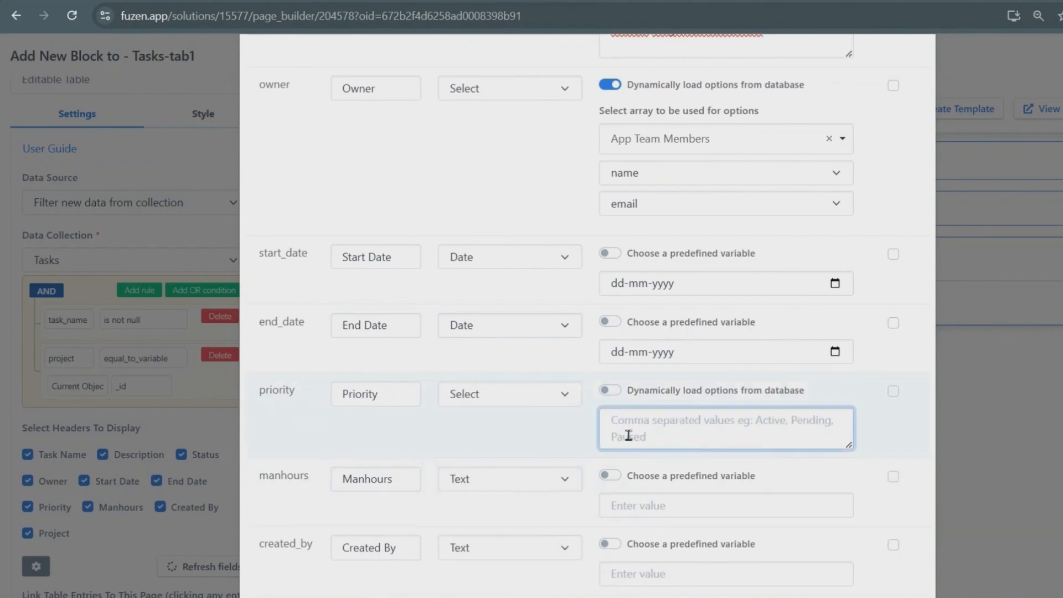
pyautogui.write('High,Medium,Low')
# Set manhours to Number and created_by to Hidden with the predefined variable Current User Email.
pyautogui.click(520, 478)
pyautogui.click(515, 349)
pyautogui.scroll(-3, 515, 350)
pyautogui.click(510, 399)
pyautogui.click(505, 540)
pyautogui.click(609, 389)
pyautogui.click(692, 419)
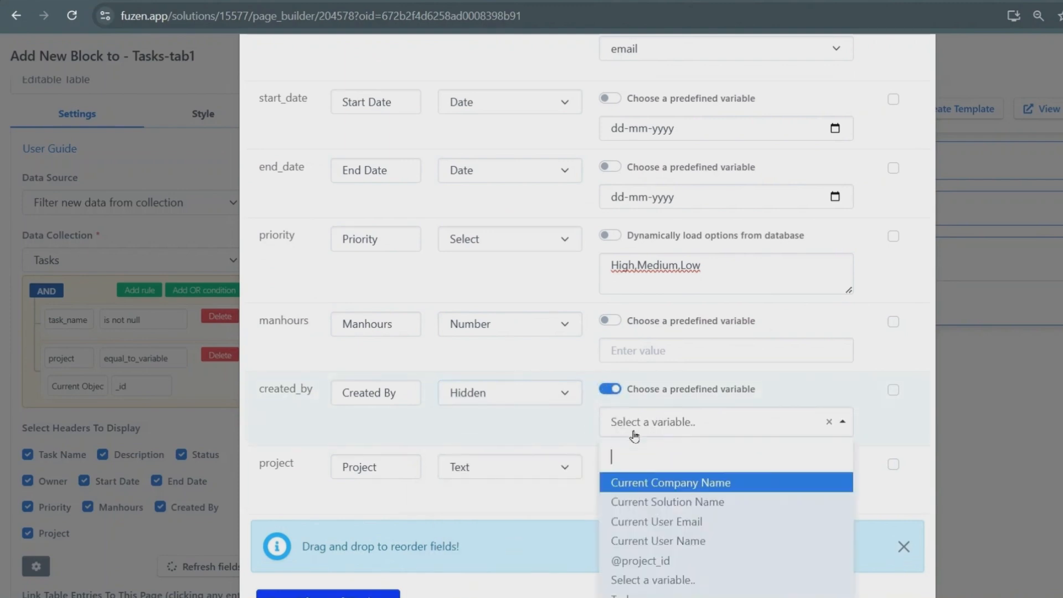
pyautogui.click(664, 524)
pyautogui.click(530, 467)
pyautogui.click(498, 422)
pyautogui.click(609, 463)
pyautogui.click(692, 493)
pyautogui.scroll(-2, 641, 550)
pyautogui.click(641, 549)
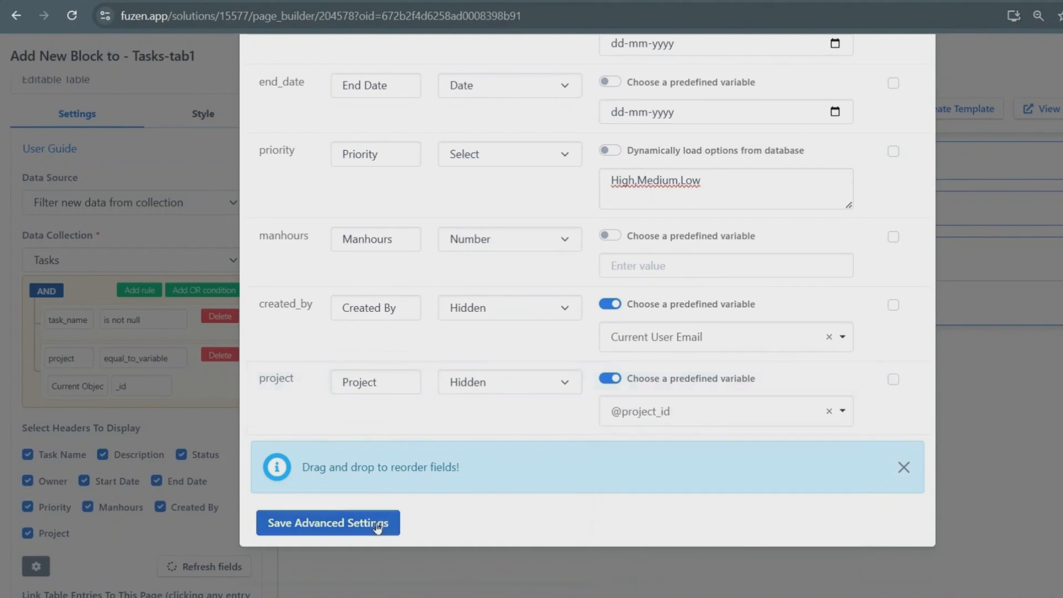
pyautogui.click(380, 526)
# Link the table entries to Task Details path and add the table to the Tasks tab.
pyautogui.scroll(-3, 83, 490)
pyautogui.click(80, 487)
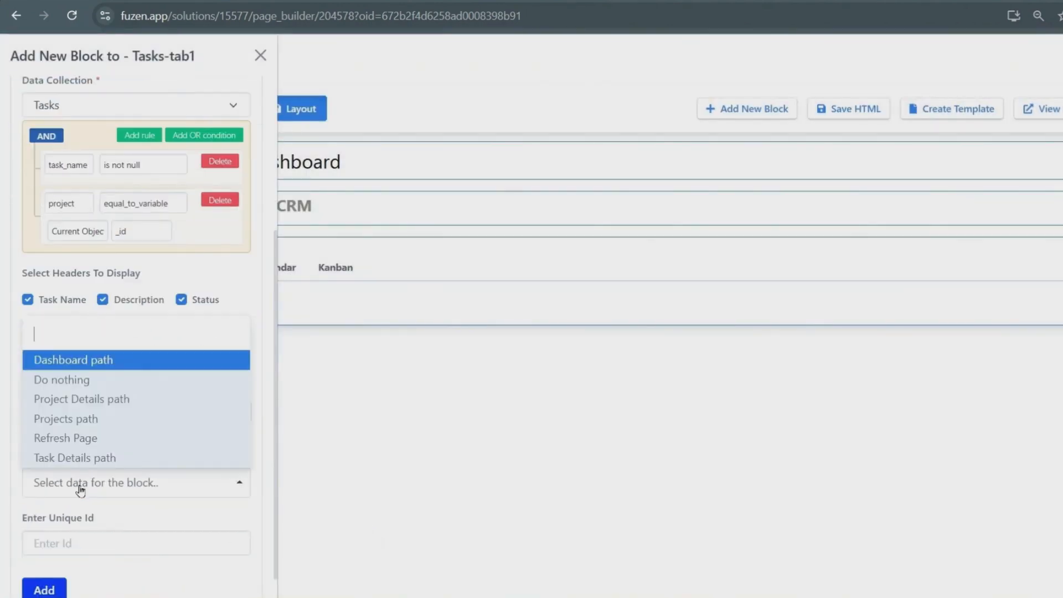
pyautogui.click(92, 457)
pyautogui.scroll(-1, 93, 456)
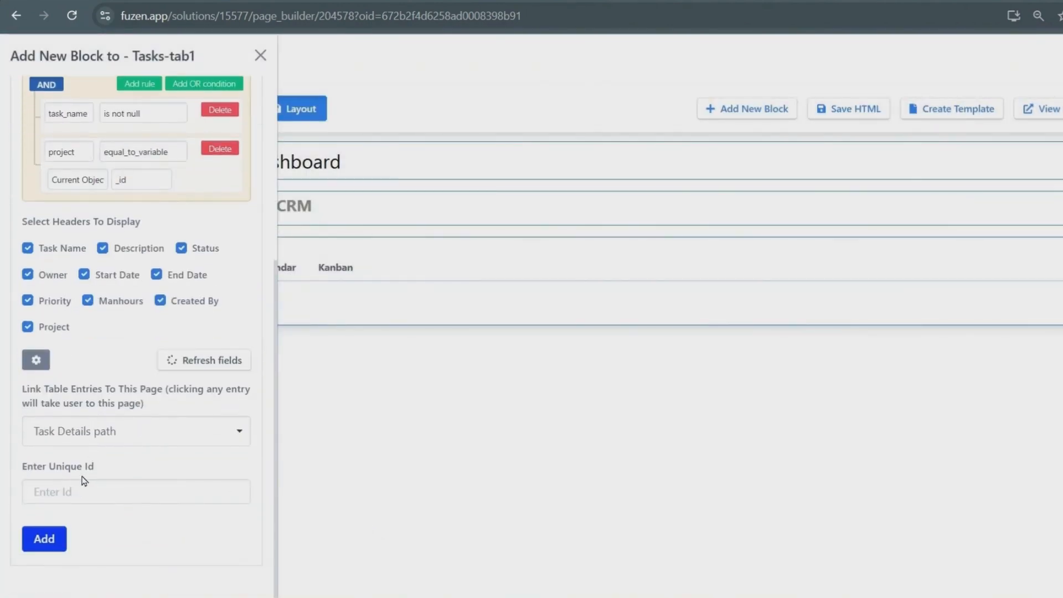
pyautogui.click(47, 538)
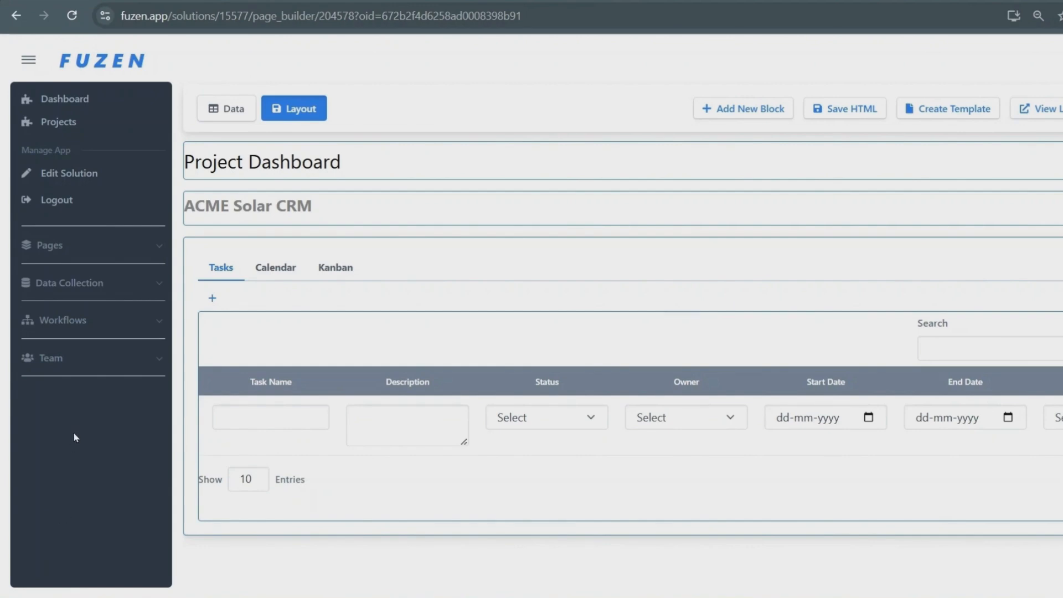
# Start a Calendar UI element inside the Calendar tab.
pyautogui.click(269, 271)
pyautogui.click(212, 298)
pyautogui.click(104, 126)
pyautogui.click(92, 210)
pyautogui.click(96, 161)
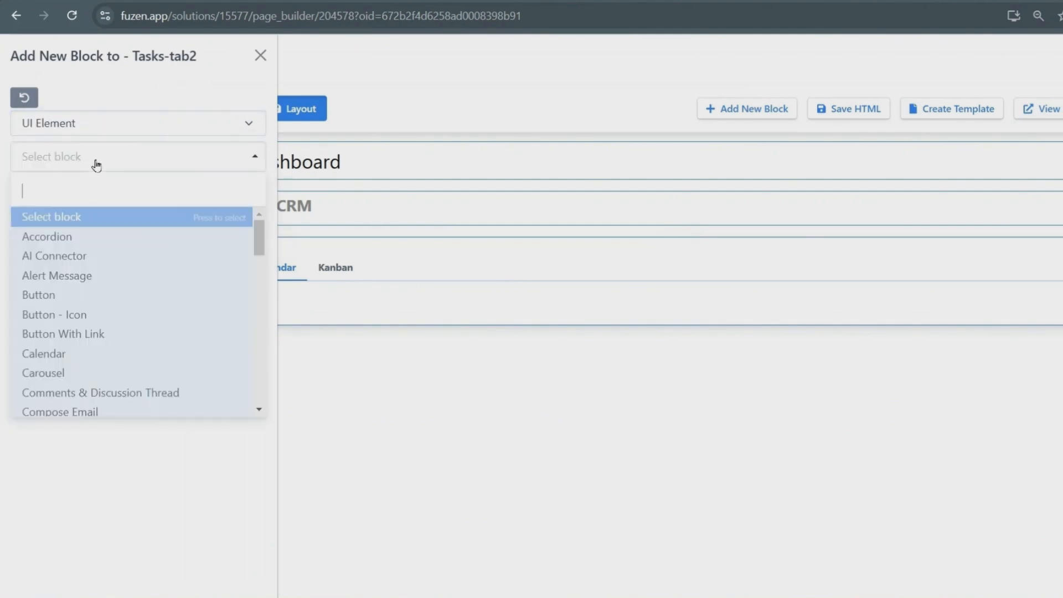
pyautogui.click(66, 354)
# Source the calendar by filtering new data from the Tasks collection where task_name is not null.
pyautogui.click(69, 292)
pyautogui.click(70, 335)
pyautogui.click(70, 352)
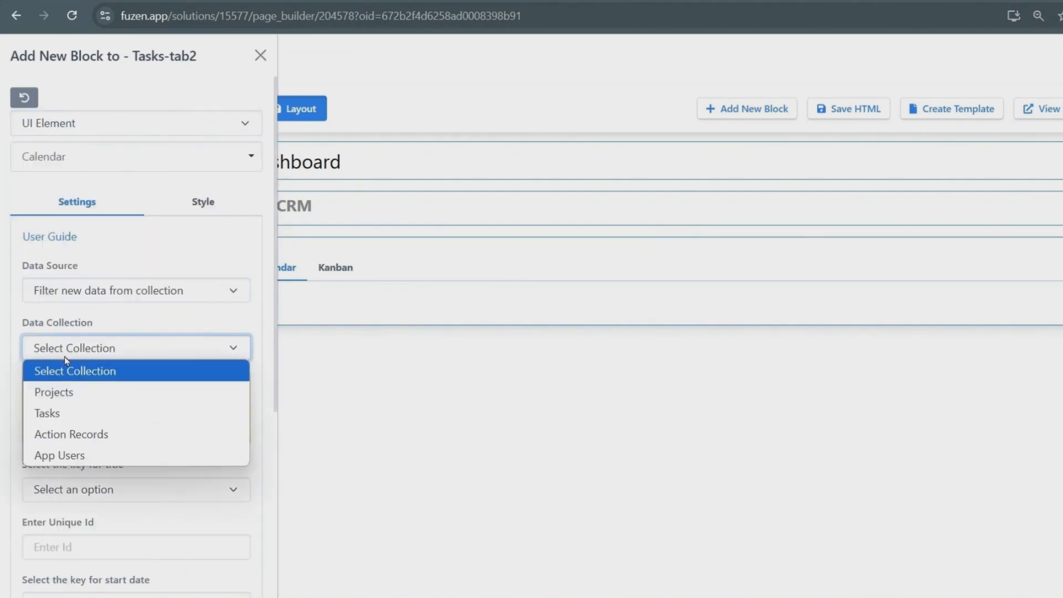
pyautogui.click(59, 410)
pyautogui.click(58, 415)
pyautogui.click(82, 213)
pyautogui.click(121, 415)
pyautogui.click(123, 340)
pyautogui.click(143, 387)
pyautogui.click(83, 453)
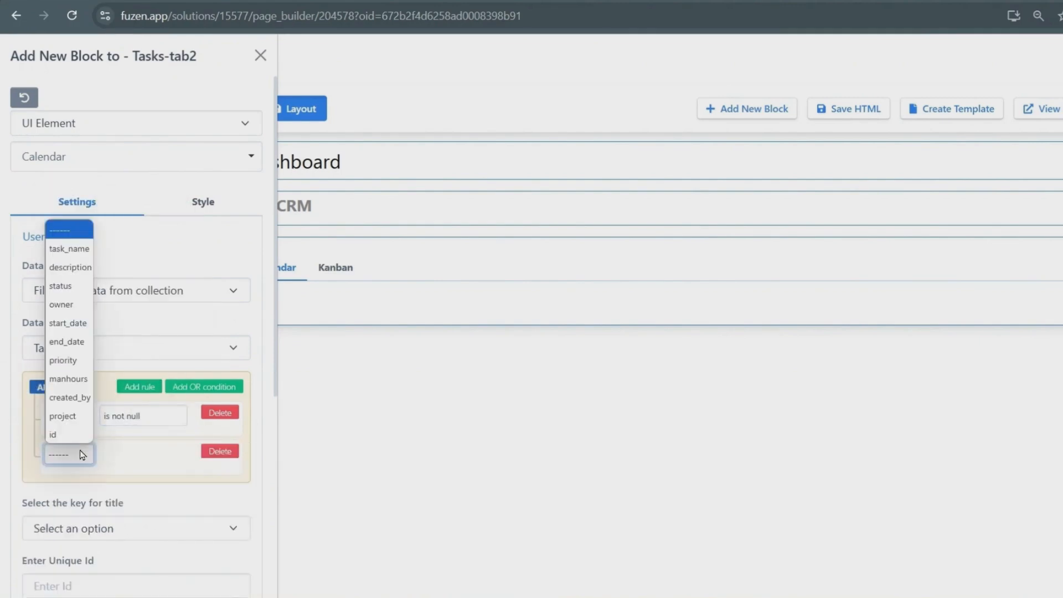
pyautogui.click(70, 416)
pyautogui.click(130, 453)
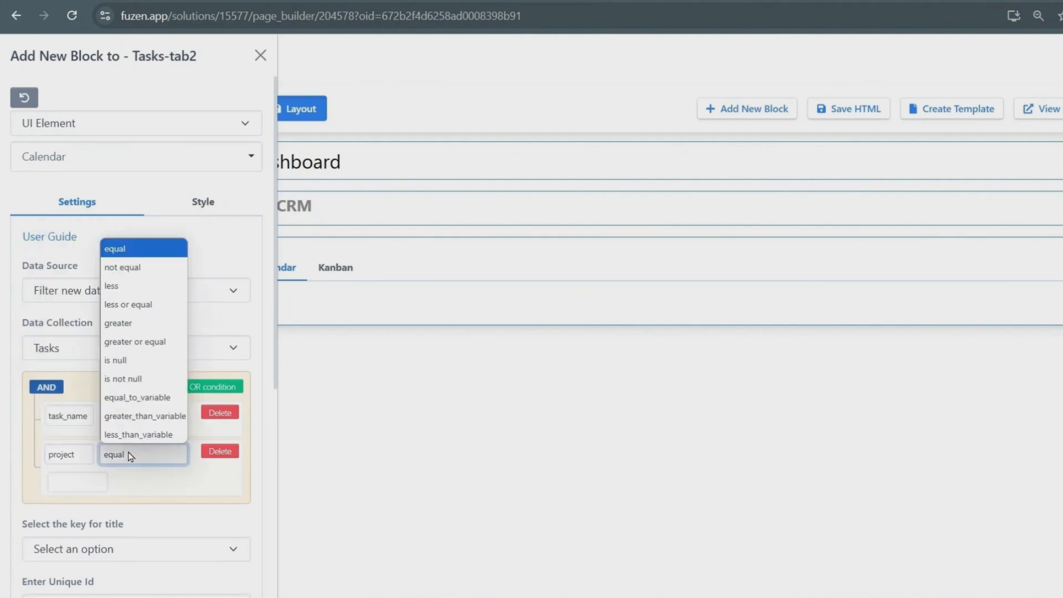
pyautogui.click(138, 398)
pyautogui.click(87, 482)
pyautogui.click(87, 369)
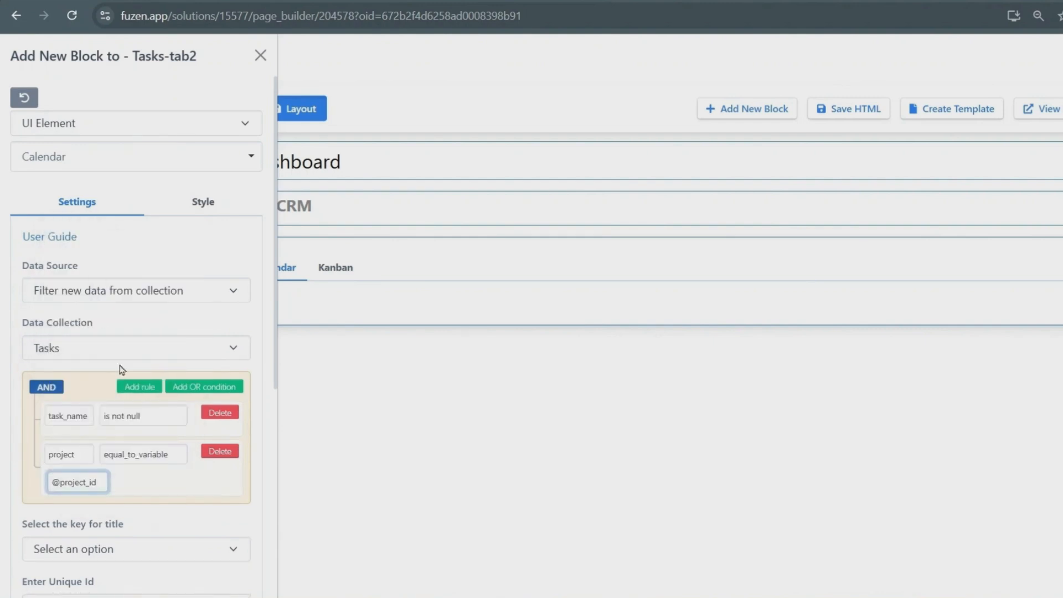
# Map the calendar's title key to Task Name, start date key to Start Date and end date key to End Date.
pyautogui.scroll(-3, 113, 377)
pyautogui.click(119, 395)
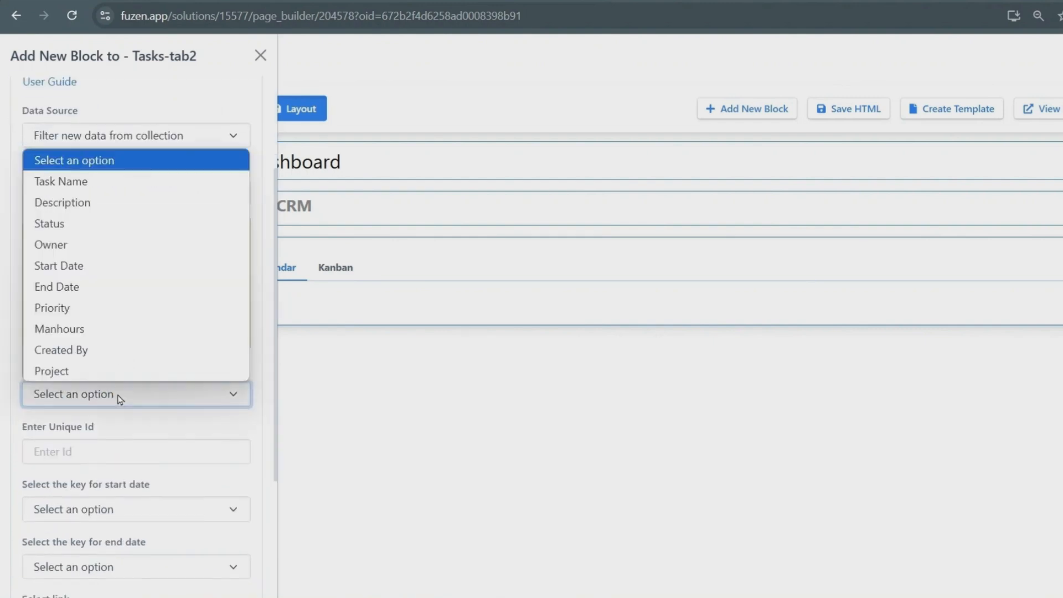
pyautogui.click(128, 182)
pyautogui.scroll(-3, 111, 277)
pyautogui.click(95, 352)
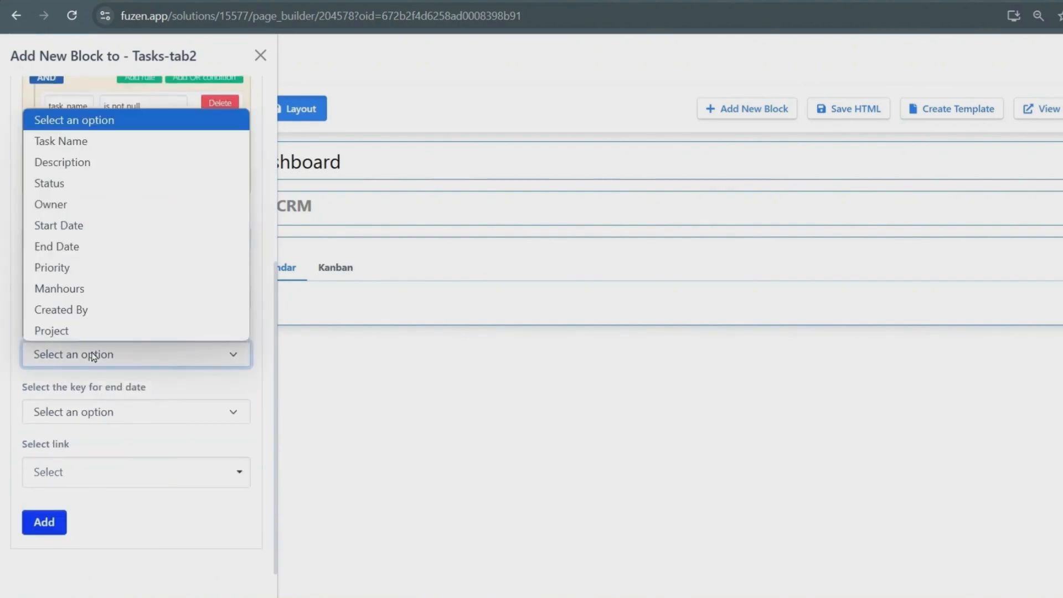
pyautogui.click(59, 225)
pyautogui.click(90, 415)
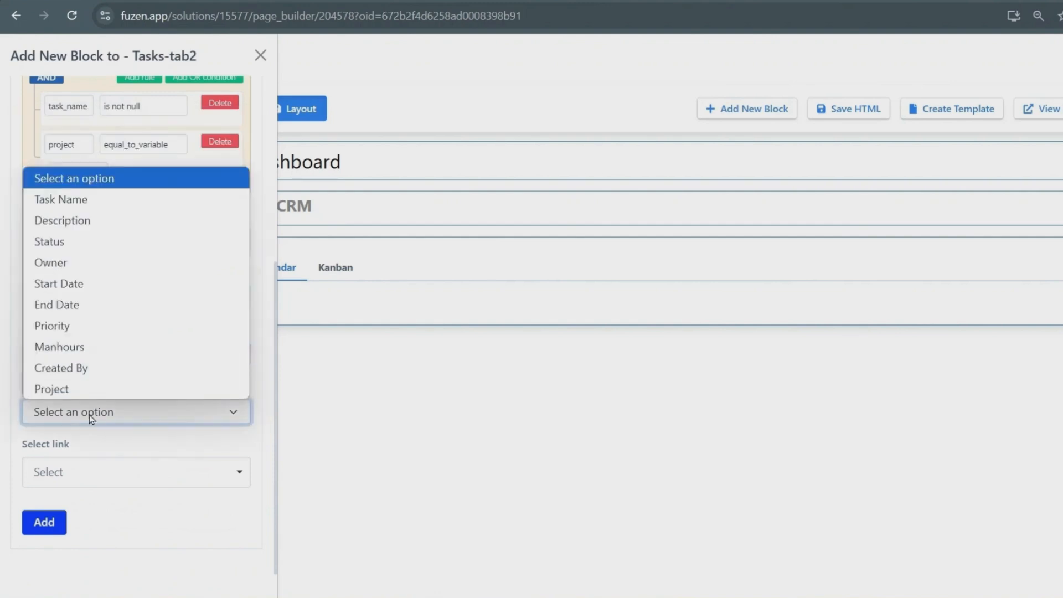
pyautogui.click(83, 304)
# Link the calendar entries to Task Details path and add the calendar to its tab.
pyautogui.click(66, 469)
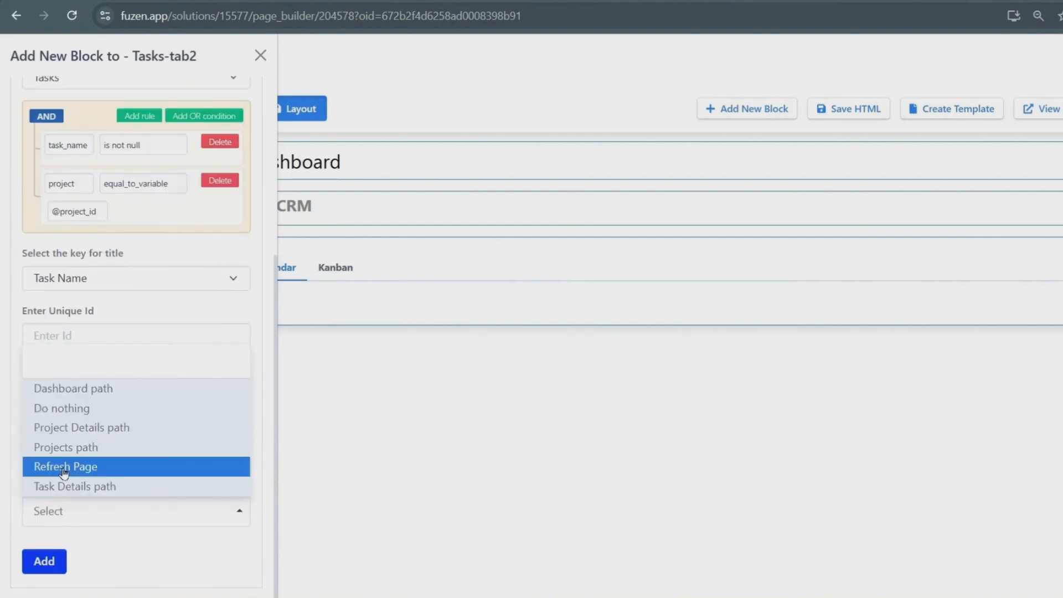
pyautogui.click(62, 485)
pyautogui.click(45, 560)
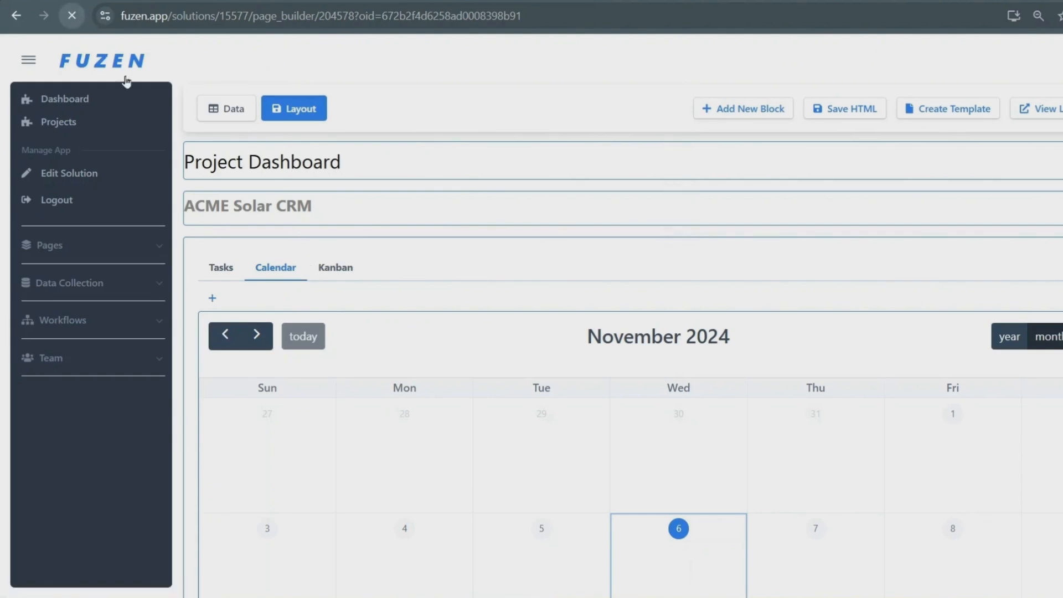
# Start a new Kanban UI element block inside the dashboard's Kanban tab.
pyautogui.click(329, 267)
pyautogui.click(214, 298)
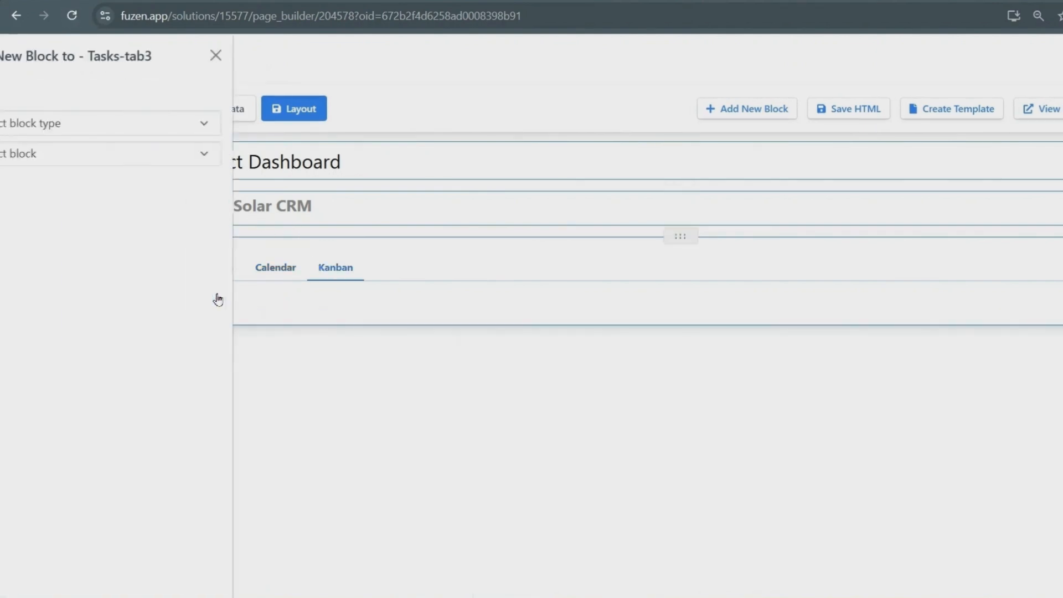
pyautogui.click(133, 133)
pyautogui.click(123, 206)
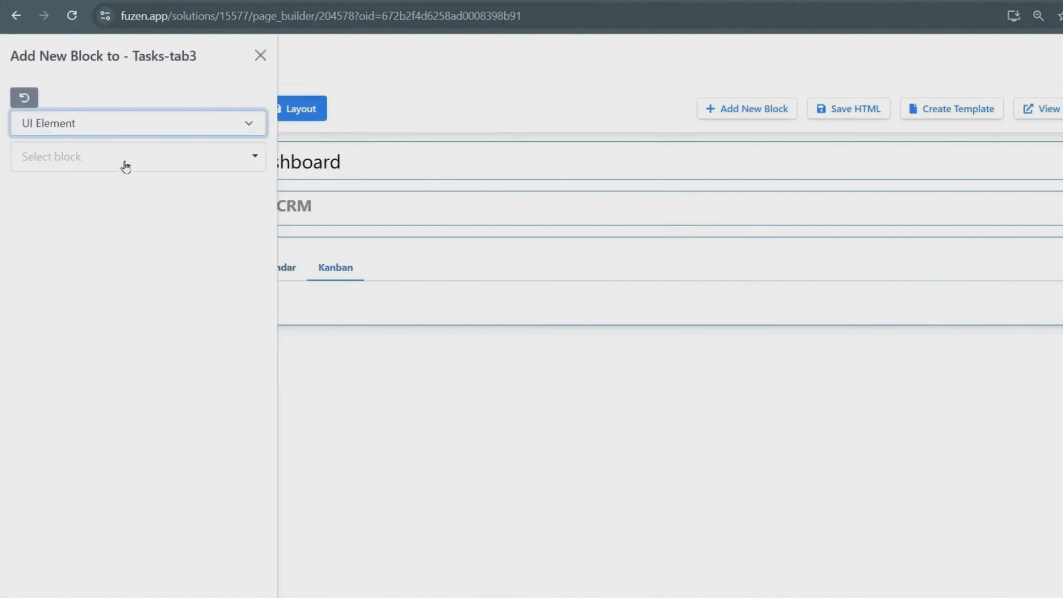
pyautogui.click(125, 166)
pyautogui.write('Kanban')
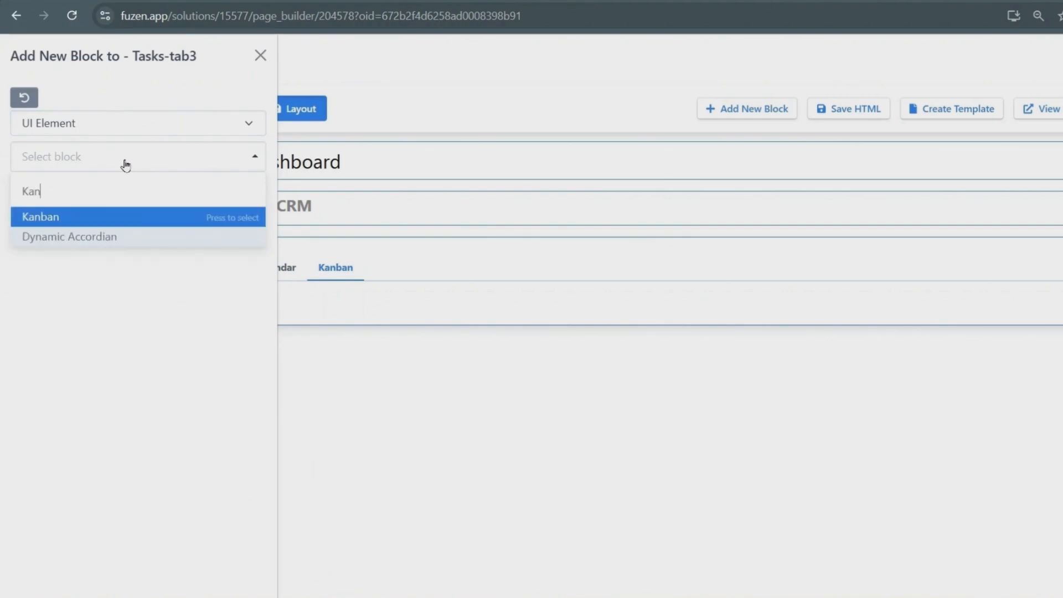
pyautogui.click(113, 215)
# Source the Kanban by filtering new data from the Tasks collection where task_name is not null.
pyautogui.click(102, 290)
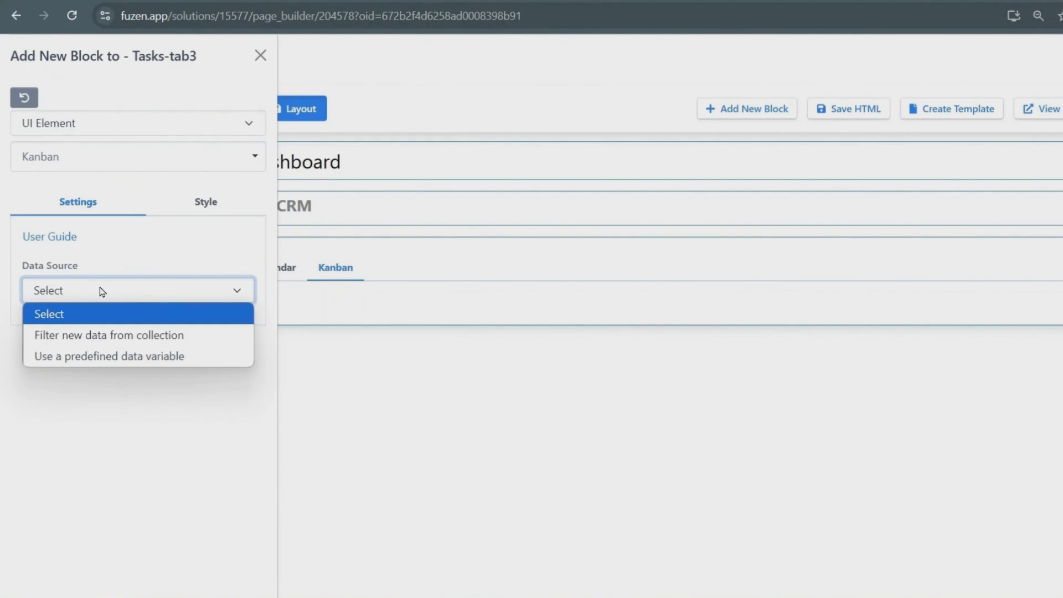
pyautogui.click(101, 335)
pyautogui.click(93, 347)
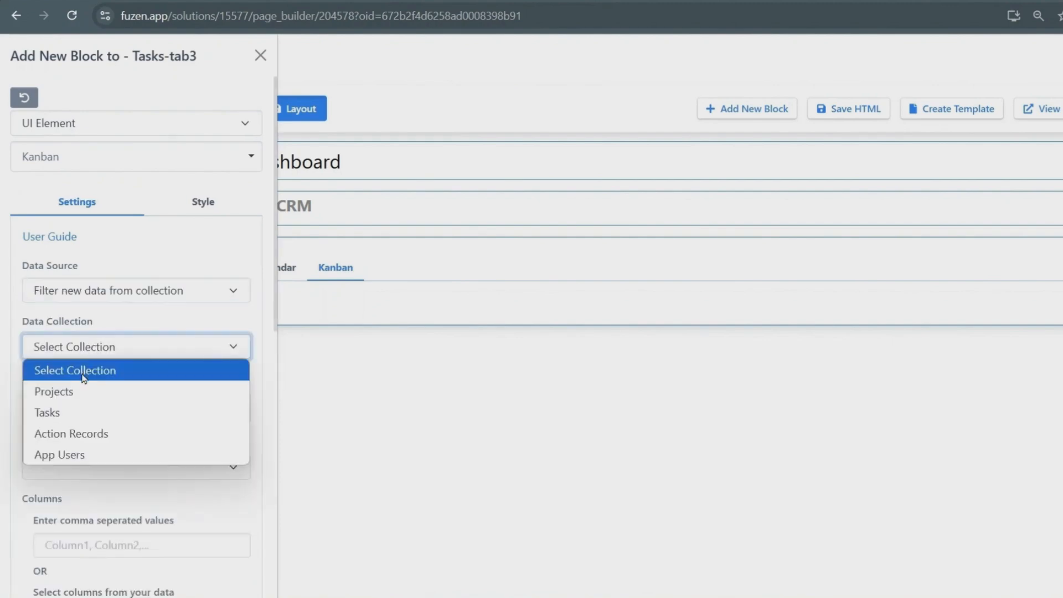
pyautogui.click(78, 412)
pyautogui.click(68, 414)
pyautogui.click(66, 210)
pyautogui.click(111, 418)
pyautogui.click(123, 339)
pyautogui.click(139, 385)
pyautogui.click(66, 453)
pyautogui.click(62, 414)
pyautogui.click(110, 453)
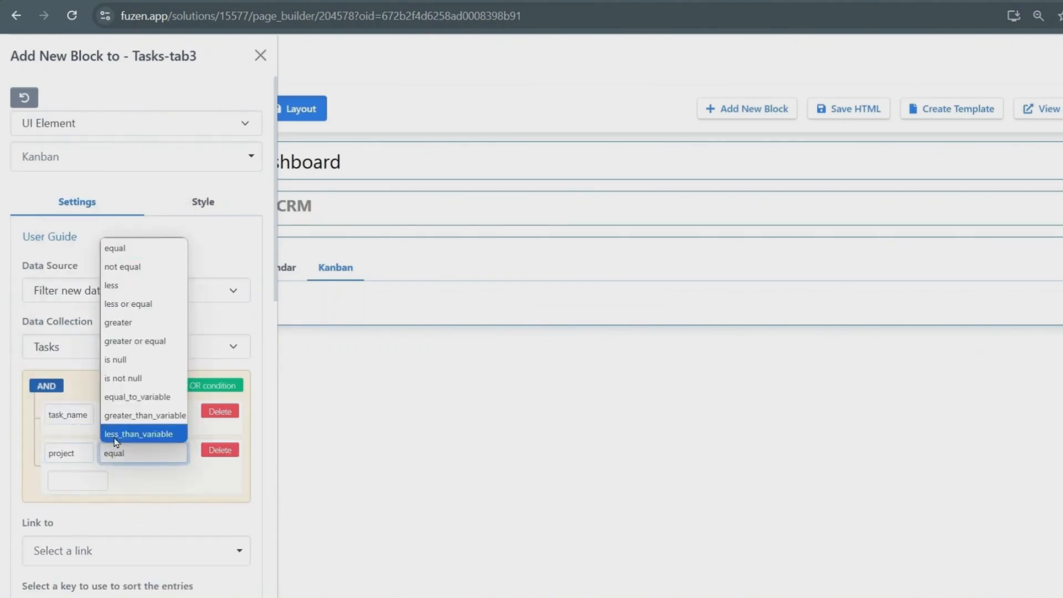
pyautogui.click(138, 397)
pyautogui.click(78, 481)
pyautogui.click(83, 368)
# Link the Kanban entries to Task Details path.
pyautogui.scroll(-3, 88, 404)
pyautogui.click(88, 408)
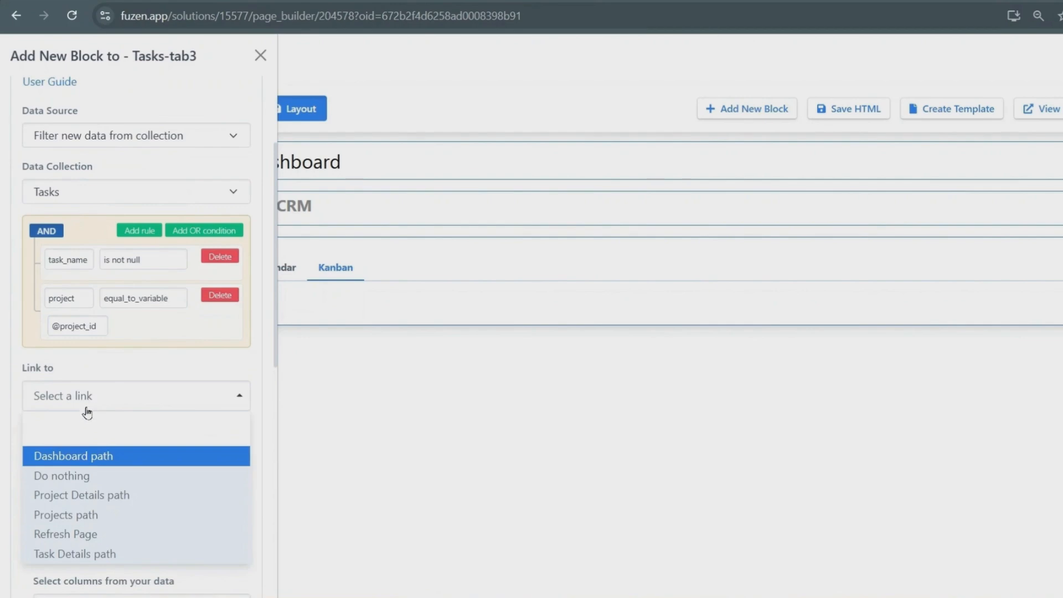
pyautogui.click(74, 553)
# Sort the Kanban entries by the Status key into the columns Fresh,In Progress,Done,Verified.
pyautogui.click(78, 457)
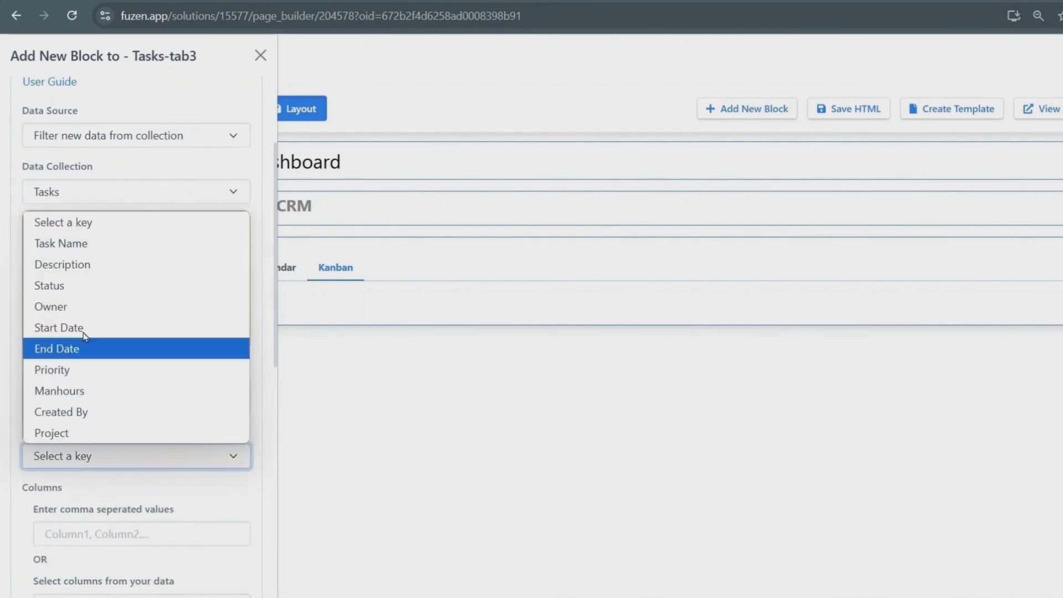
pyautogui.click(80, 287)
pyautogui.click(64, 528)
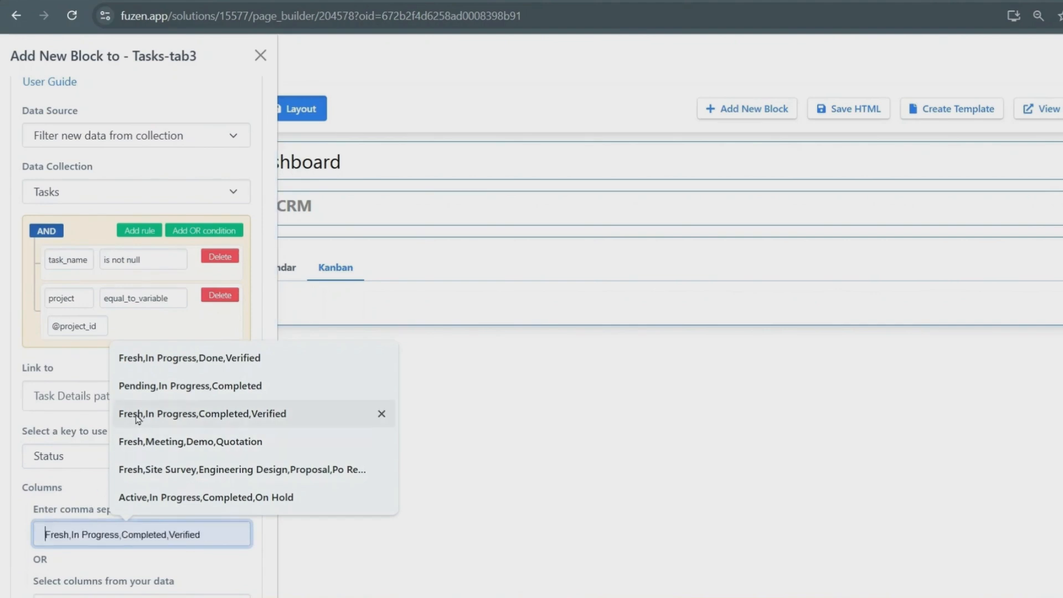
pyautogui.click(160, 364)
# Set the card background colors to Bluish Gray for Fresh, Light Green for In Progress, Light Orange for Done and Light Blue for Verified.
pyautogui.scroll(-1, 2, 506)
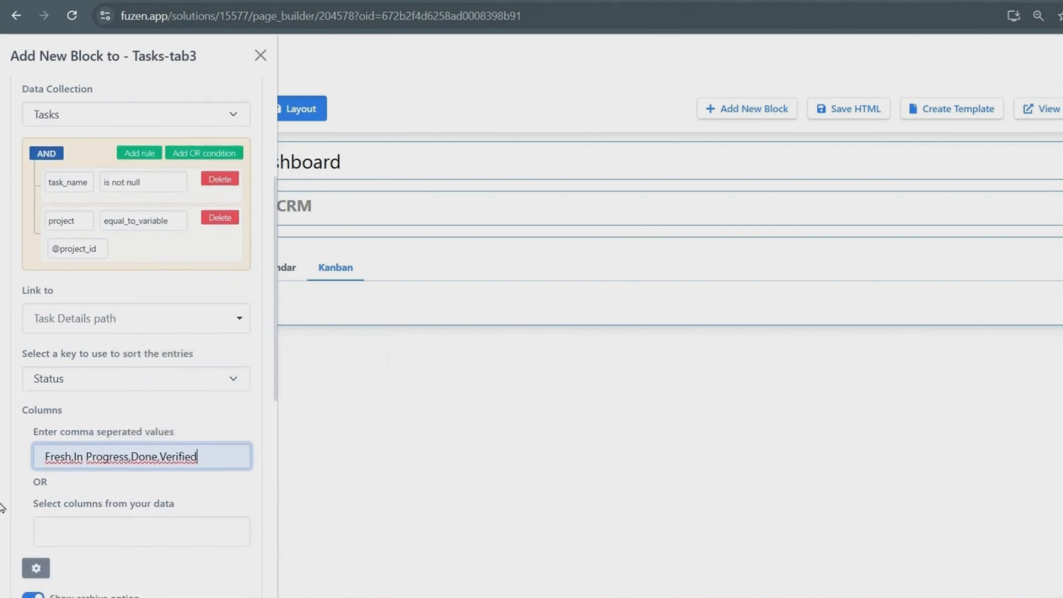
pyautogui.scroll(-1, 20, 448)
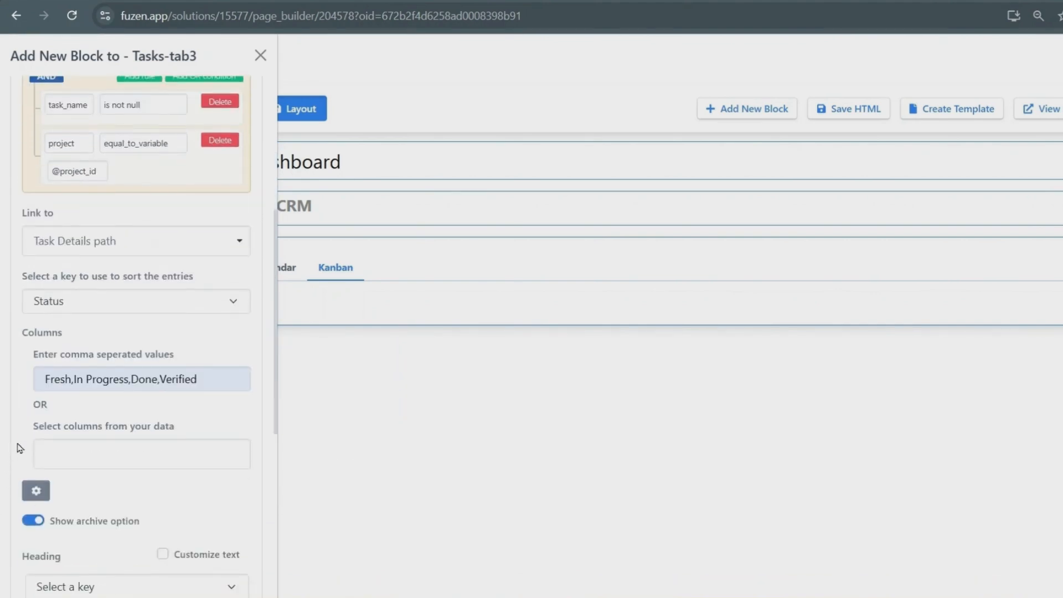
pyautogui.scroll(-1, 20, 447)
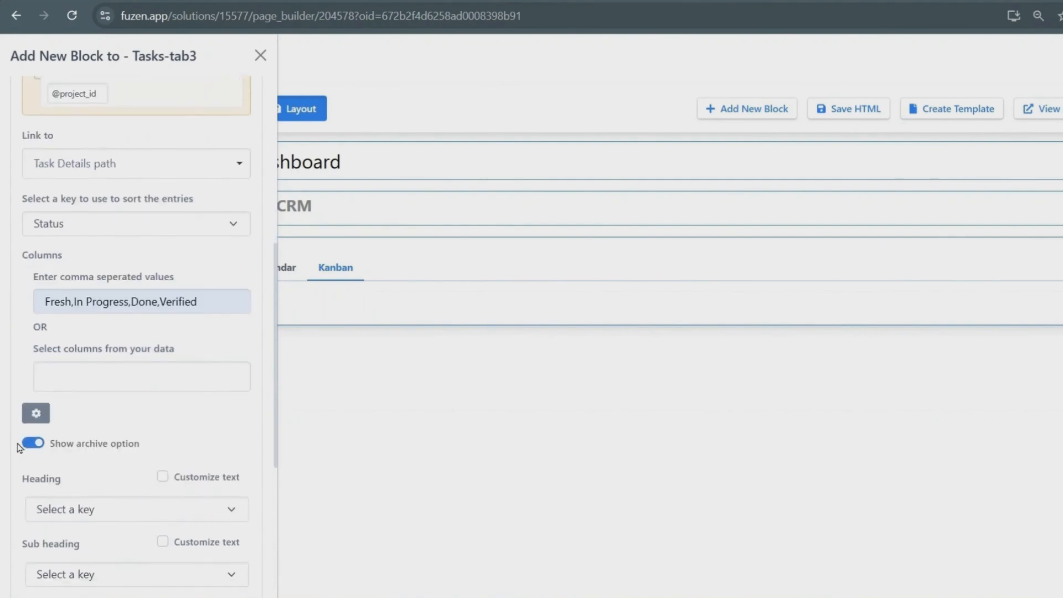
pyautogui.scroll(-1, 20, 448)
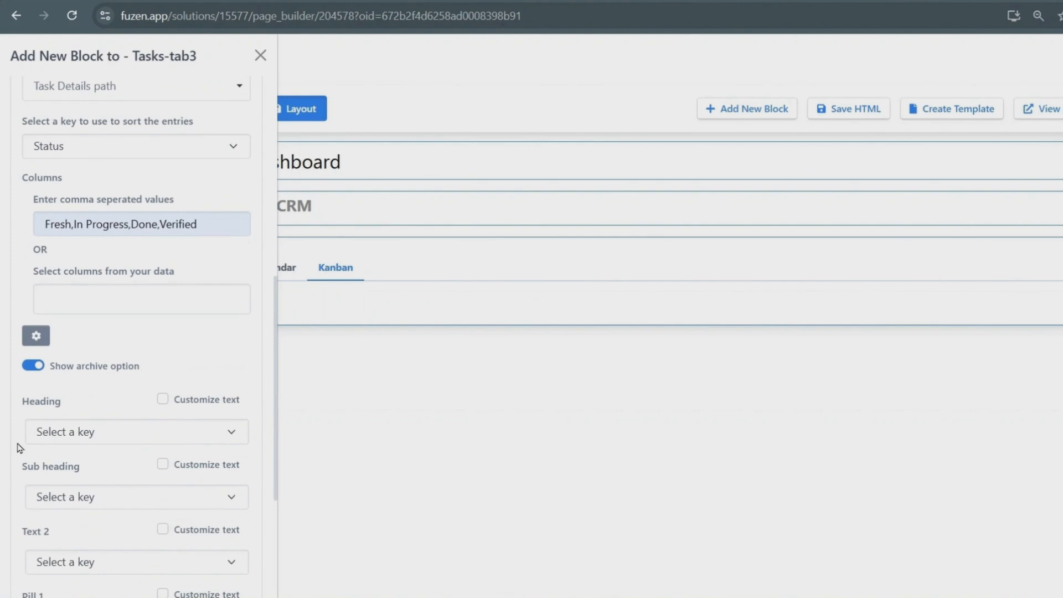
pyautogui.click(36, 337)
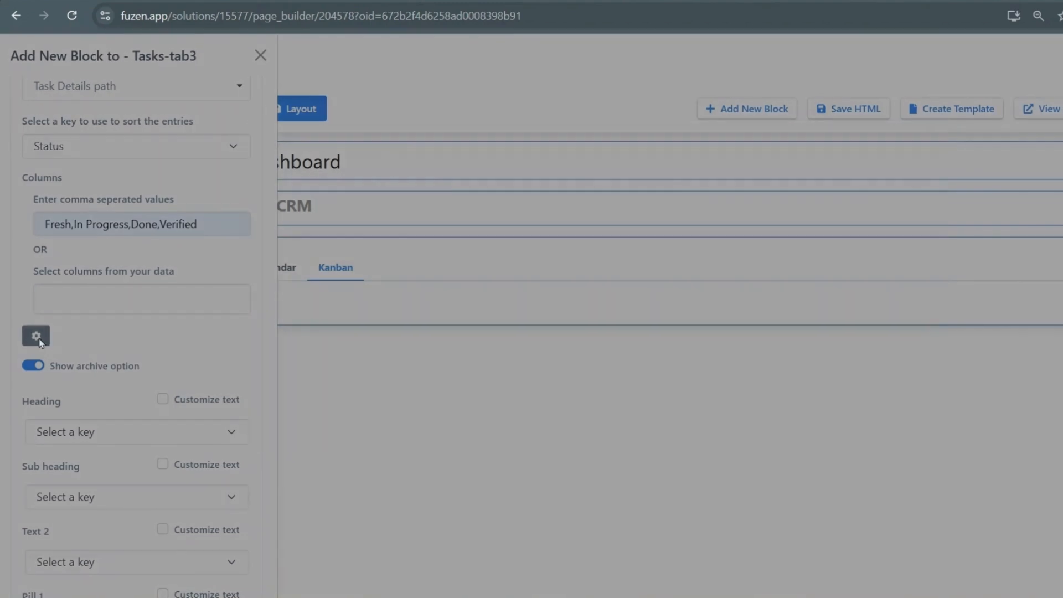
pyautogui.click(288, 247)
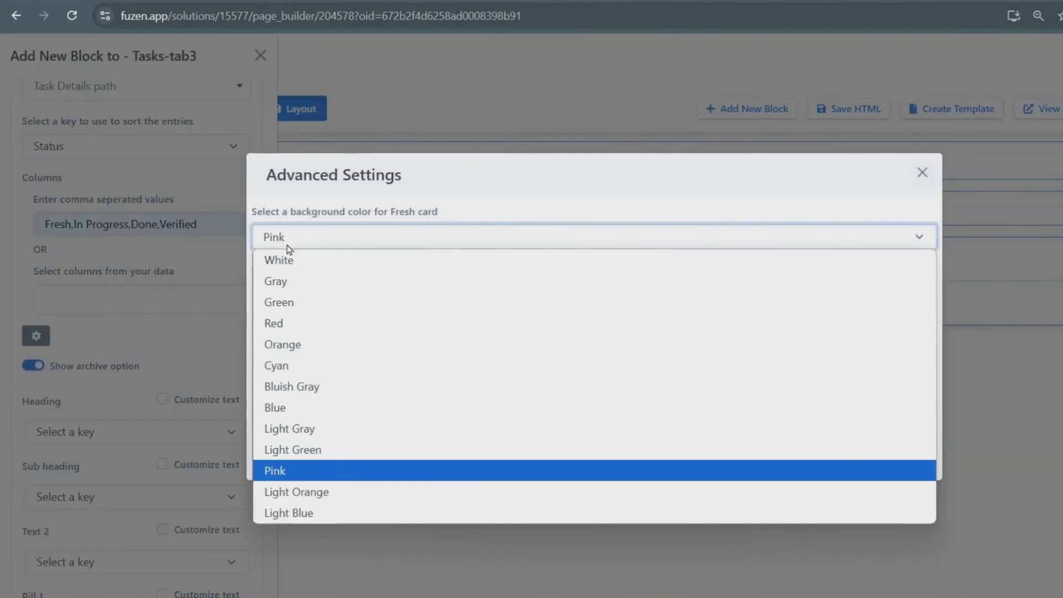
pyautogui.click(280, 387)
pyautogui.click(287, 301)
pyautogui.click(293, 508)
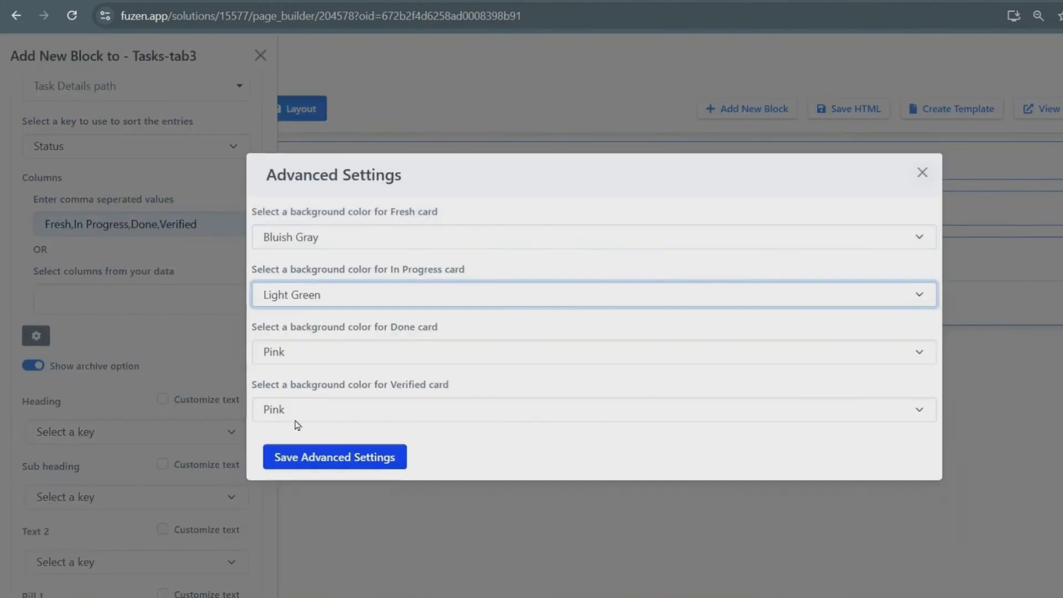
pyautogui.click(296, 357)
pyautogui.click(308, 308)
pyautogui.click(311, 410)
pyautogui.click(311, 384)
pyautogui.click(311, 461)
# Map the Kanban card's heading to Task Name and its sub heading to Description.
pyautogui.click(106, 431)
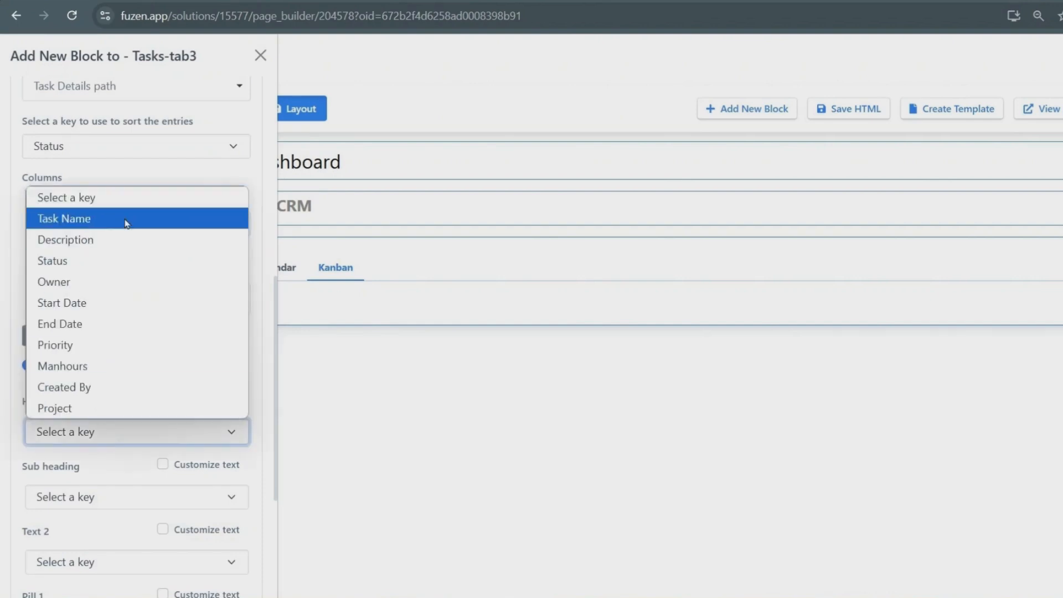
pyautogui.click(123, 221)
pyautogui.click(83, 496)
pyautogui.click(101, 309)
# Map the card's Text 2 to Owner with the custom prefix "Owner:".
pyautogui.scroll(-3, 91, 312)
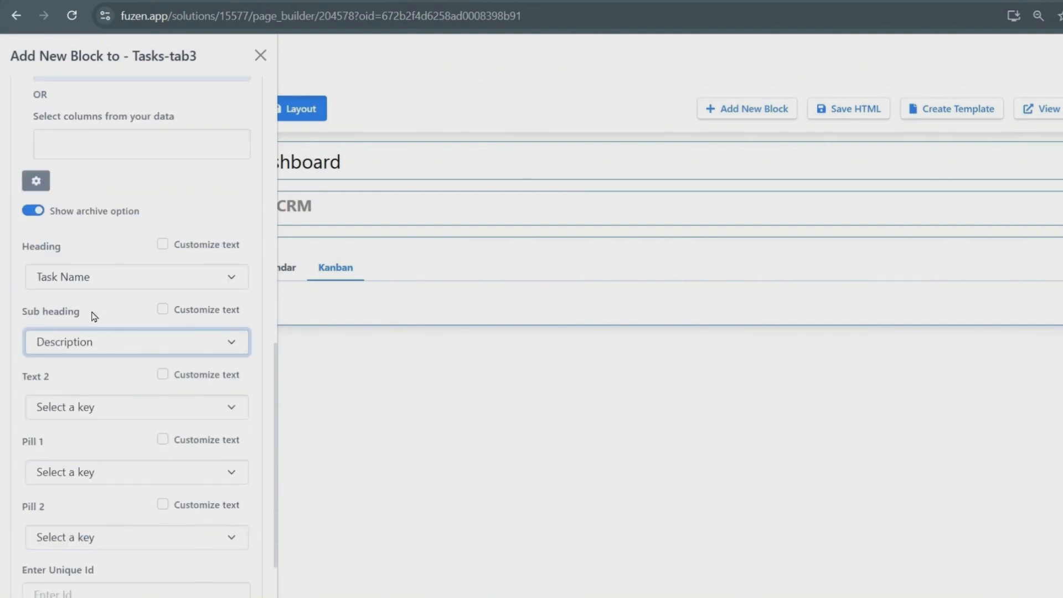
pyautogui.click(91, 399)
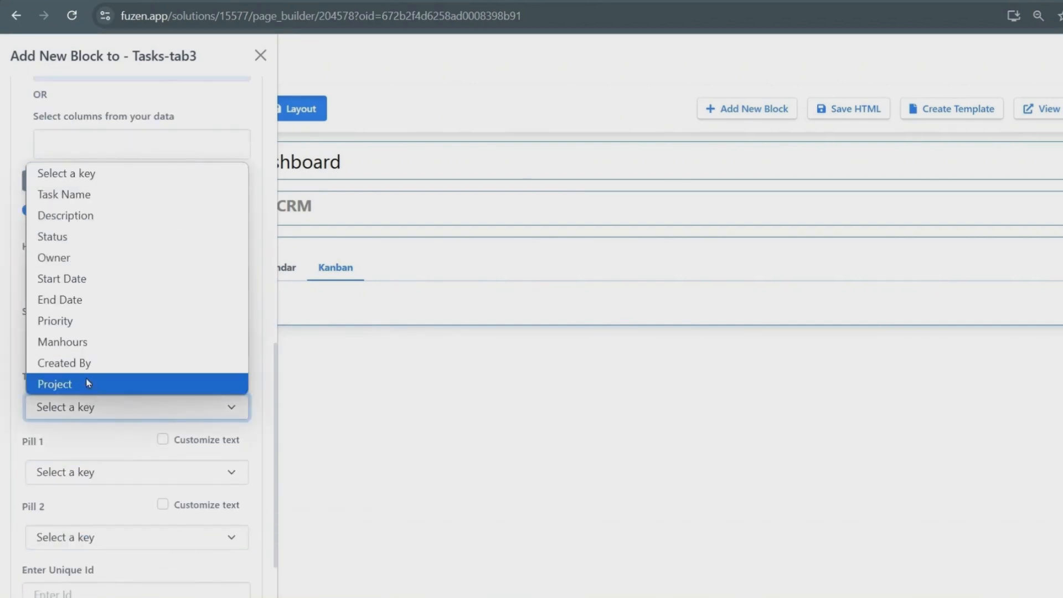
pyautogui.click(90, 260)
pyautogui.click(162, 376)
pyautogui.click(90, 434)
pyautogui.write('Owner:')
# Map the card's Pill 1 to Manhours with the custom prefix "Manhours:".
pyautogui.click(94, 500)
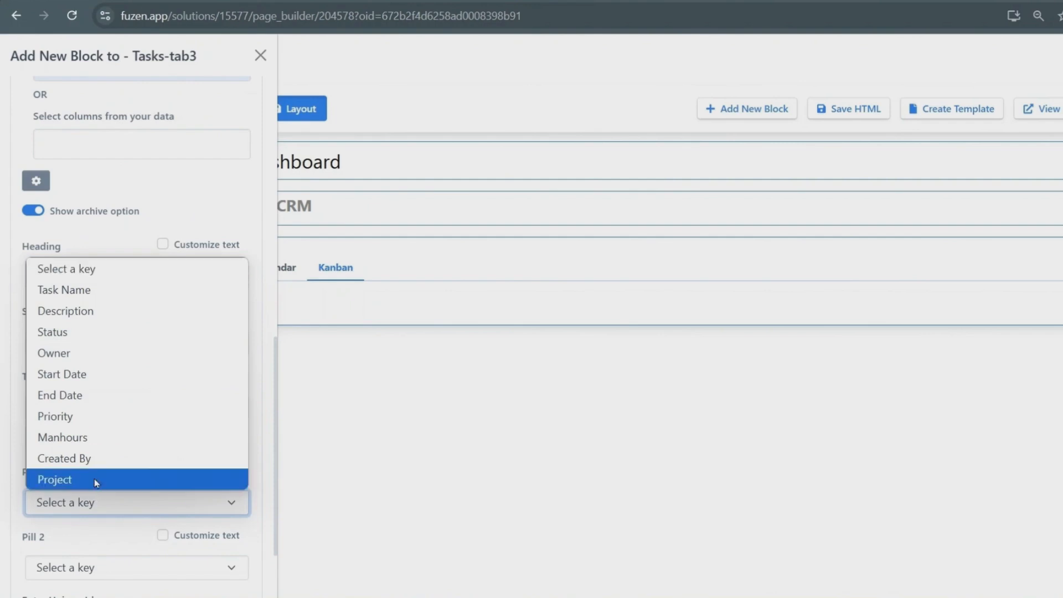
pyautogui.click(83, 437)
pyautogui.click(163, 471)
pyautogui.click(95, 528)
pyautogui.write('Man')
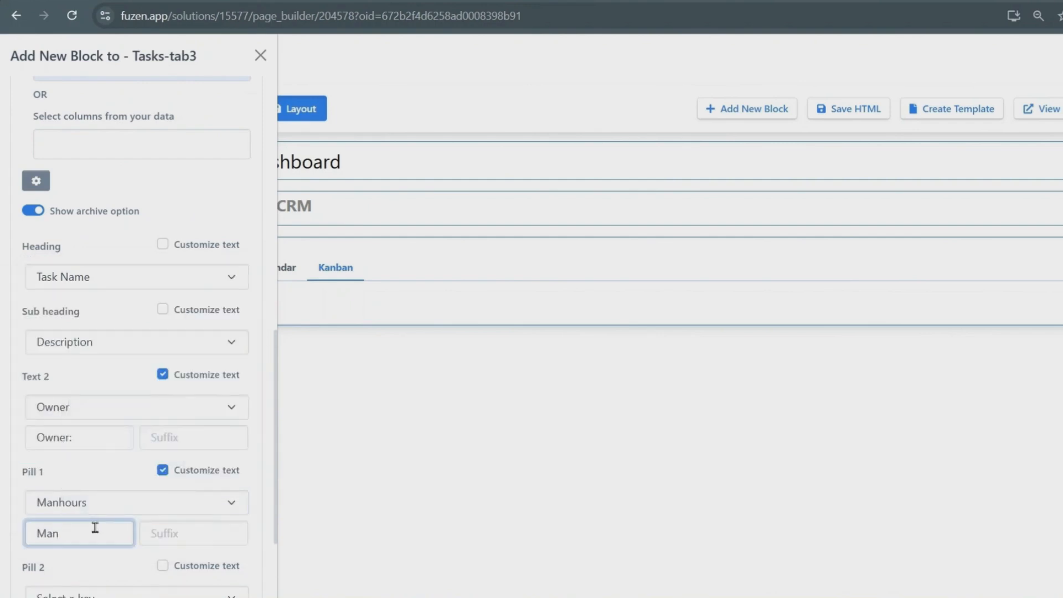
# Map the card's Pill 2 to End Date with the prefix "Due Date:" and add the Kanban block to its tab.
pyautogui.scroll(-2, 84, 493)
pyautogui.click(163, 487)
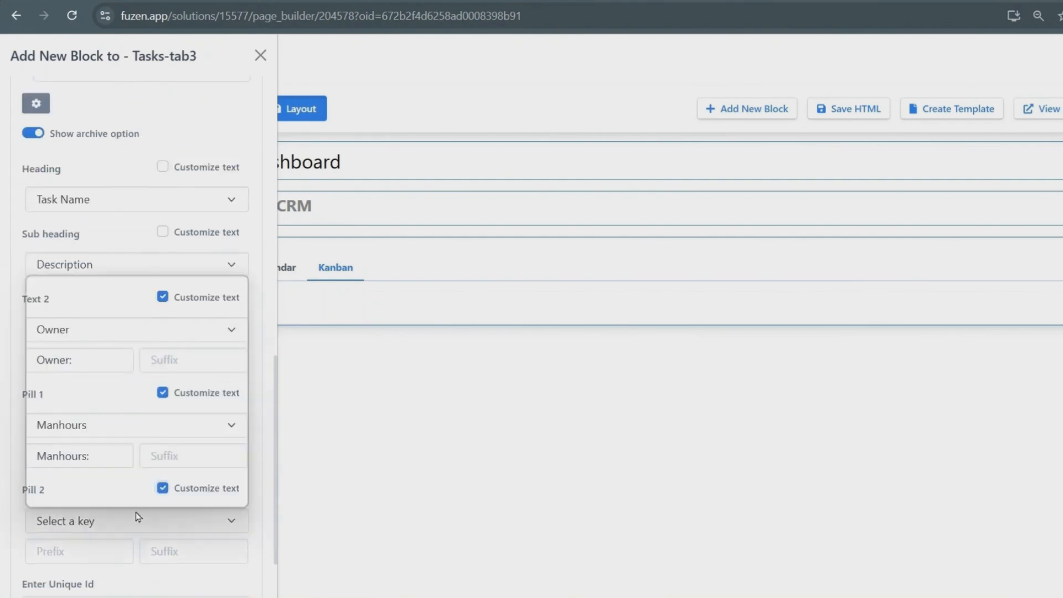
pyautogui.click(137, 516)
pyautogui.click(138, 415)
pyautogui.scroll(-2, 89, 479)
pyautogui.click(89, 478)
pyautogui.write('Due Date')
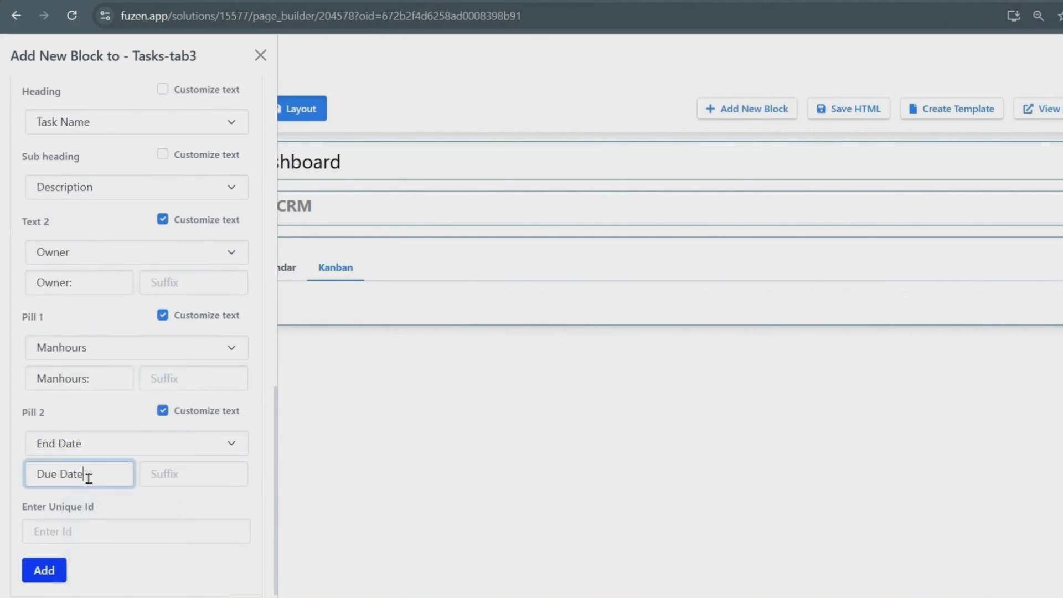
pyautogui.write(':')
pyautogui.click(48, 561)
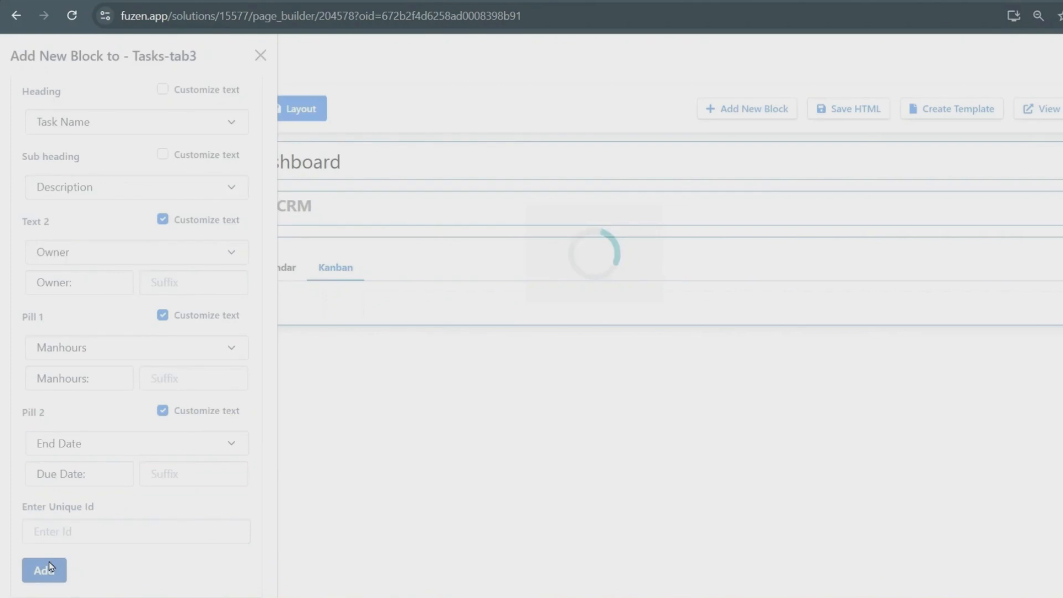
# Save the Project Dashboard page's HTML and open its live view.
pyautogui.click(840, 121)
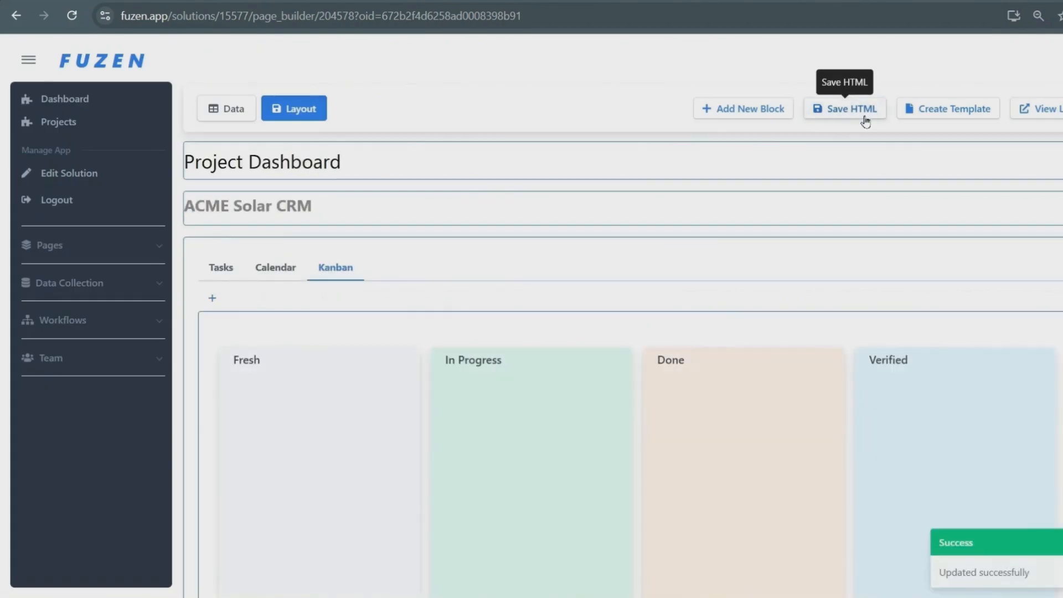
pyautogui.click(1031, 111)
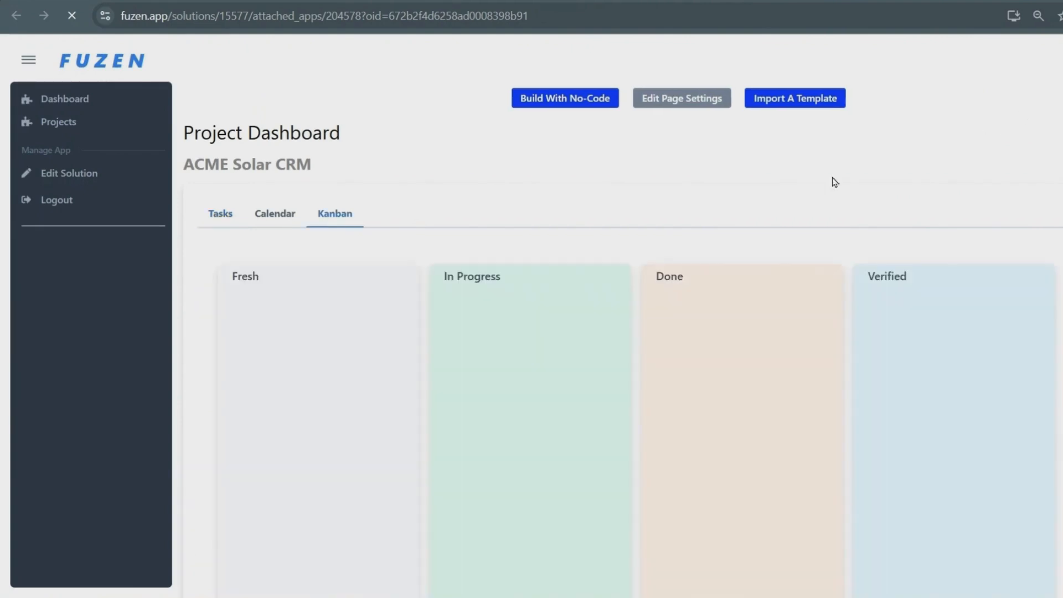
# In the Tasks tab, enter a new task named App Database with the description "Setup app database".
pyautogui.click(219, 216)
pyautogui.click(222, 333)
pyautogui.write('App Database')
pyautogui.click(386, 339)
pyautogui.write('Setup app database')
# Set the new task's status to Fresh and select its owner.
pyautogui.click(545, 333)
pyautogui.click(510, 377)
pyautogui.click(685, 333)
pyautogui.click(714, 442)
# Set the new task's start date to 06-11-2024 and its end date to 09-11-2024.
pyautogui.click(867, 333)
pyautogui.click(845, 431)
pyautogui.click(1007, 333)
pyautogui.click(1037, 429)
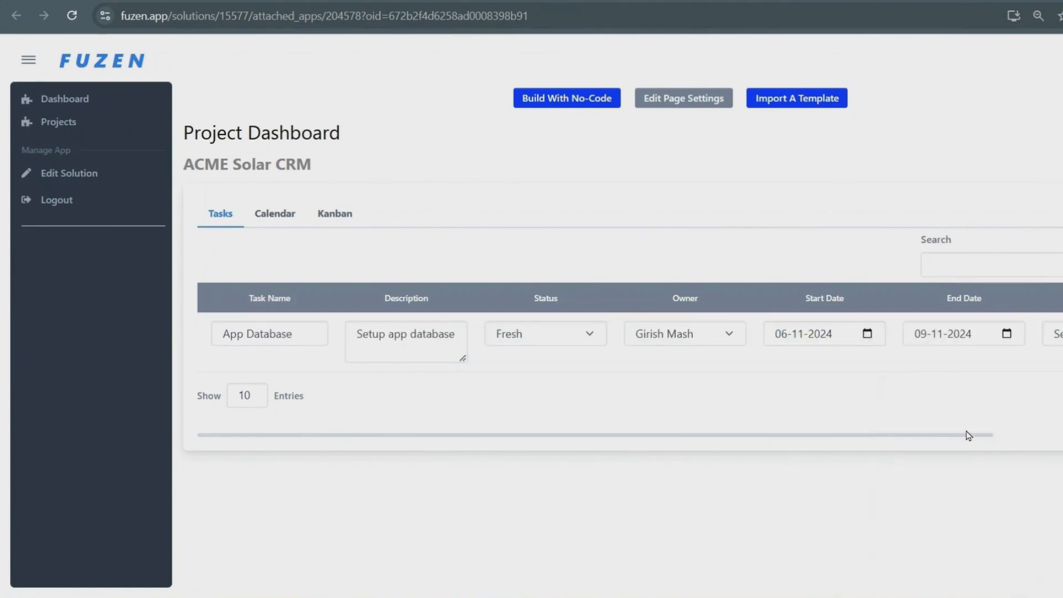
# Choose the new task's priority, set its manhours to 5 and save the task.
pyautogui.moveTo(983, 437); pyautogui.dragTo(1062, 437)
pyautogui.click(966, 334)
pyautogui.click(901, 377)
pyautogui.click(1052, 330)
pyautogui.hscroll(1, 1052, 330)
pyautogui.click(1062, 332)
pyautogui.click(727, 124)
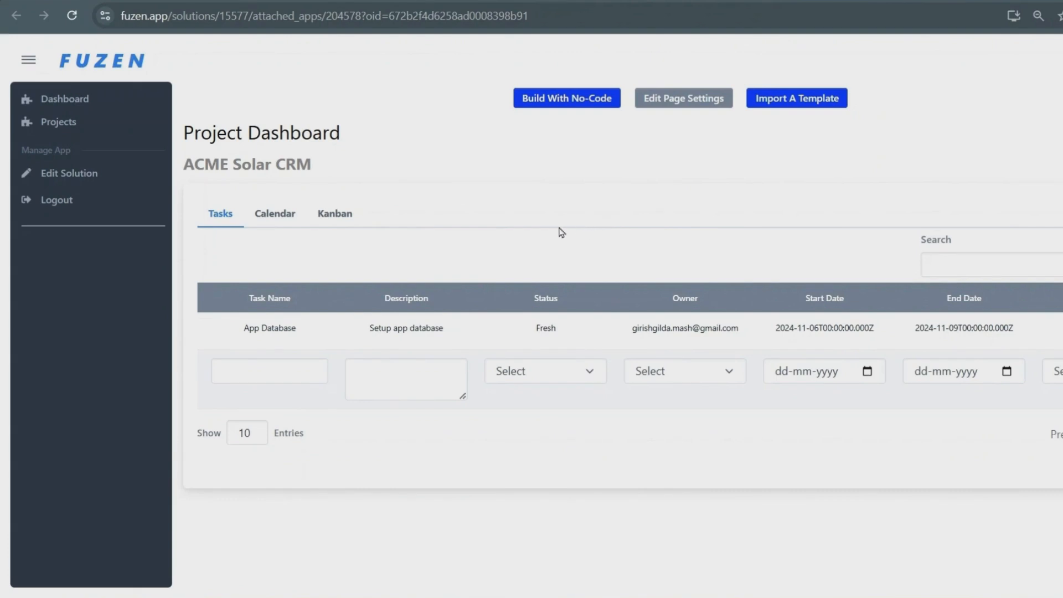
# Check how the App Database task is displayed in the Calendar and Kanban tabs.
pyautogui.click(275, 221)
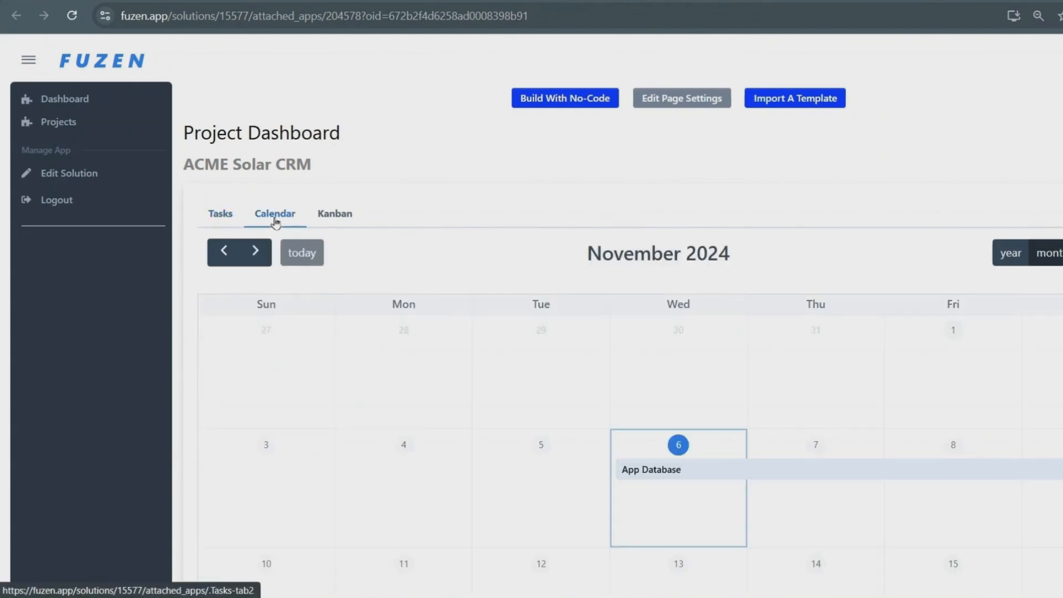
pyautogui.scroll(-4, 275, 221)
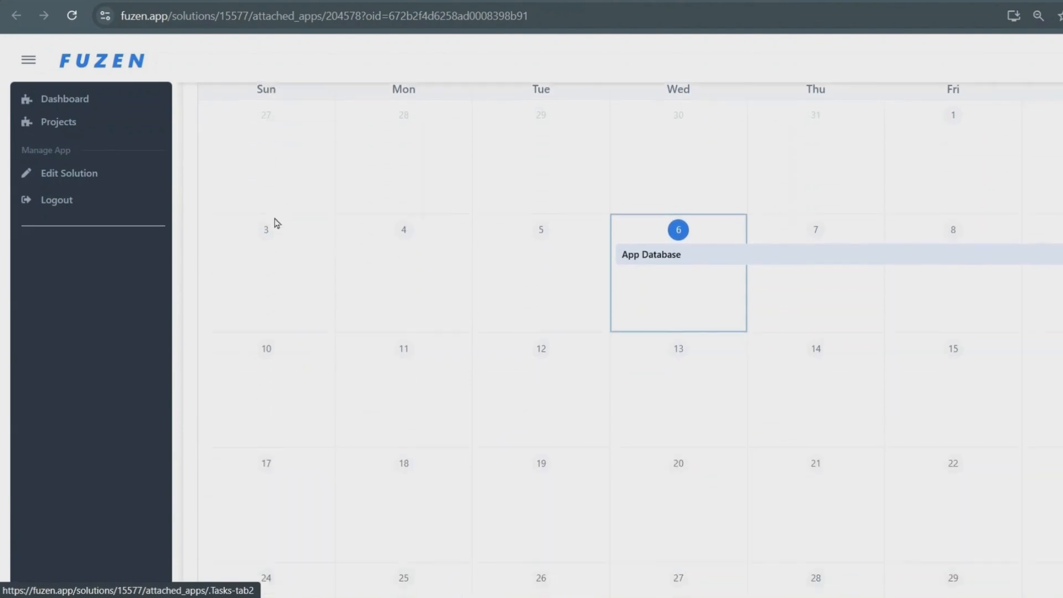
pyautogui.scroll(3, 275, 222)
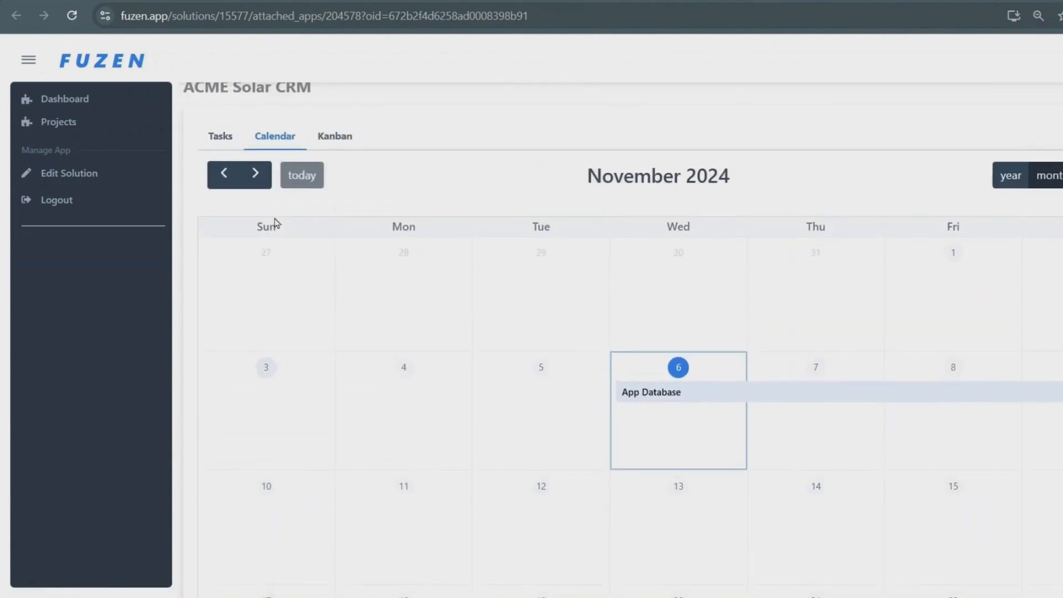
pyautogui.click(334, 140)
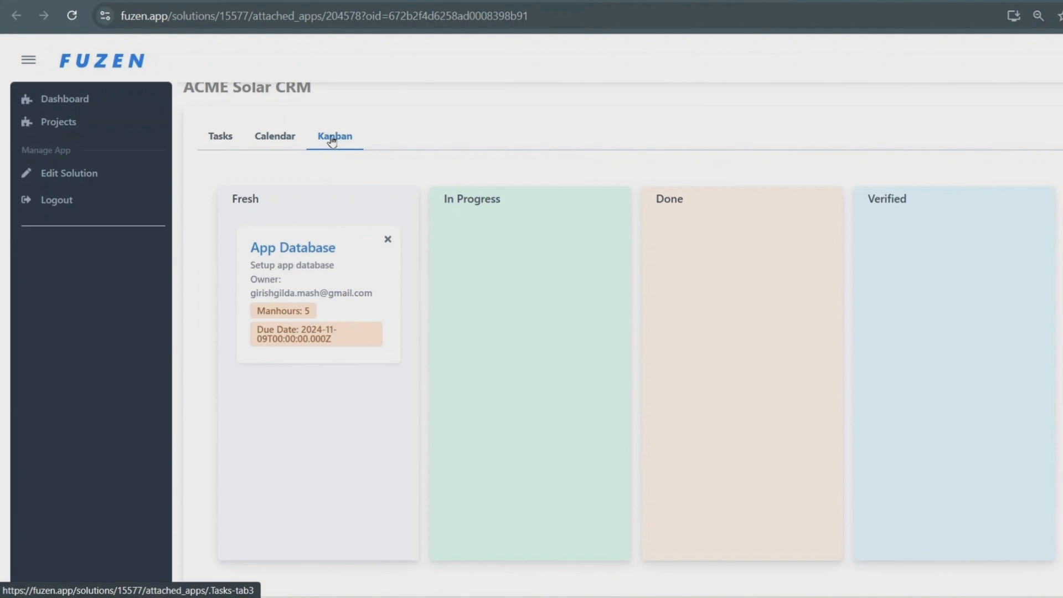
# Open the App Database task's details page for editing and start a new Data Display UI element block.
pyautogui.click(219, 146)
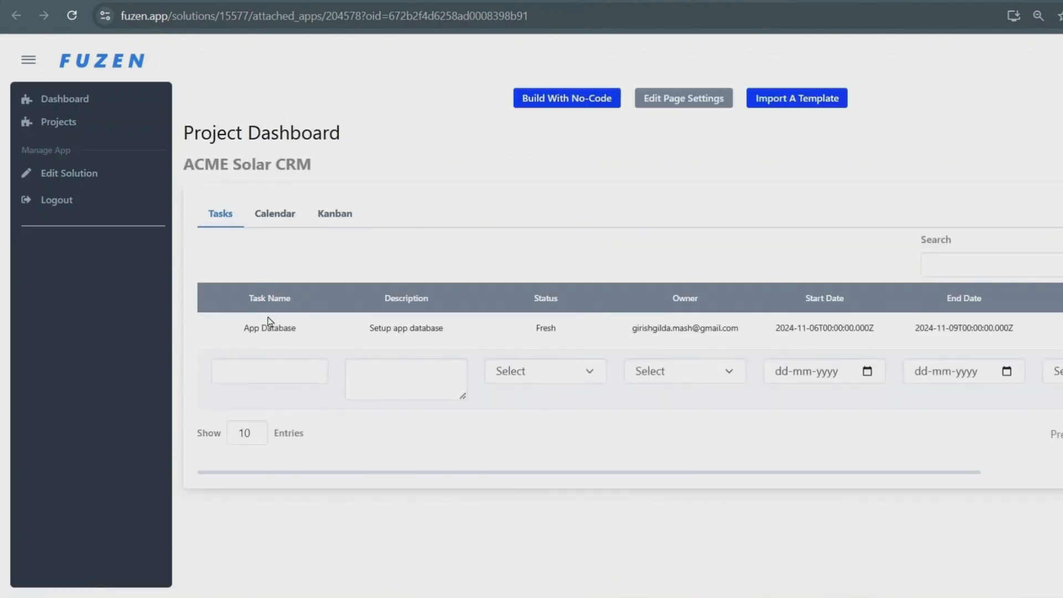
pyautogui.click(273, 331)
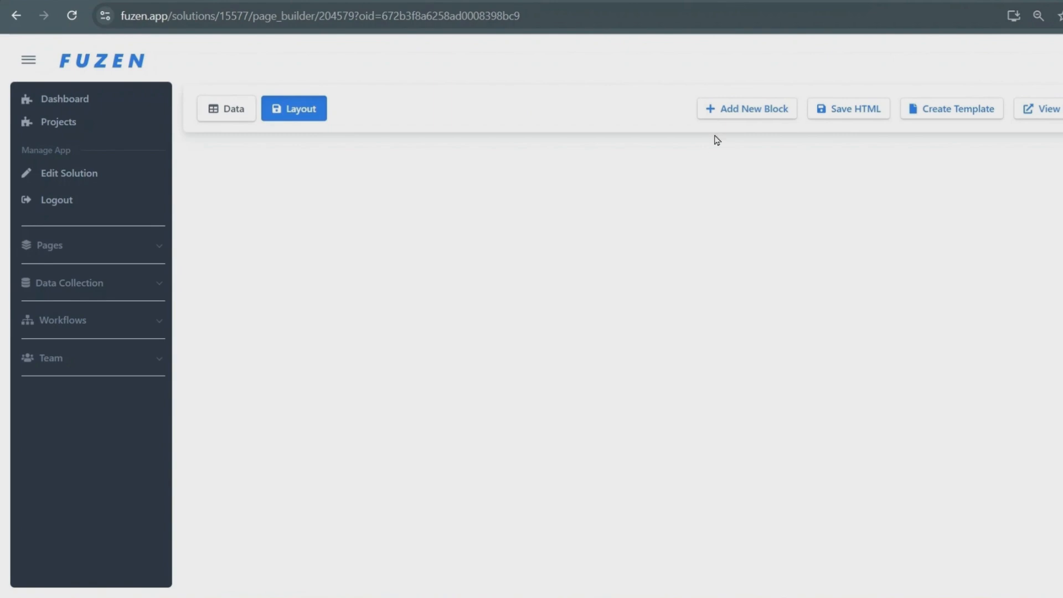
pyautogui.click(730, 115)
pyautogui.click(231, 132)
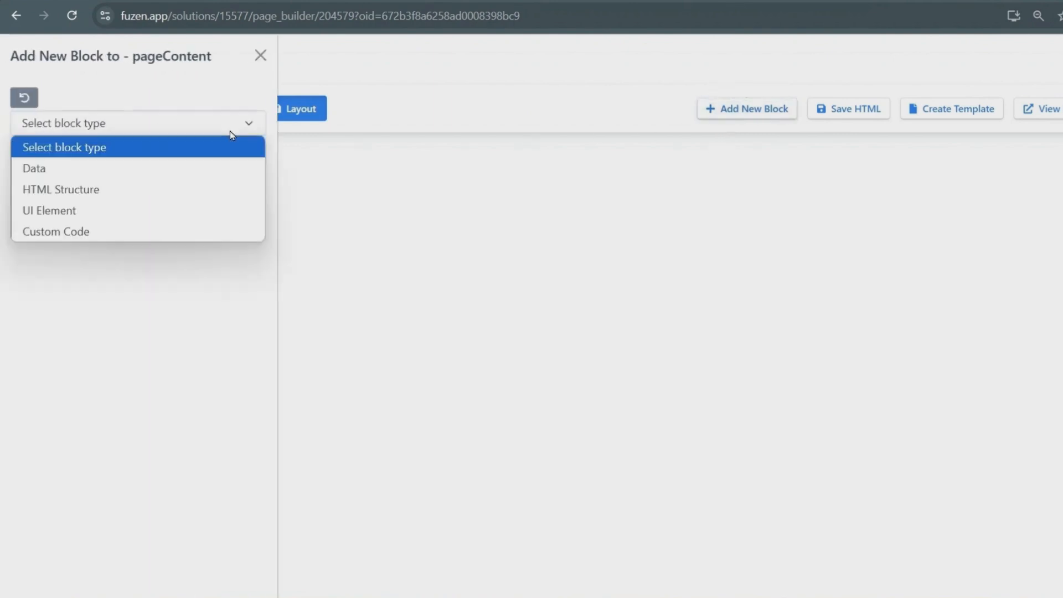
pyautogui.click(208, 205)
pyautogui.click(222, 163)
pyautogui.write('data')
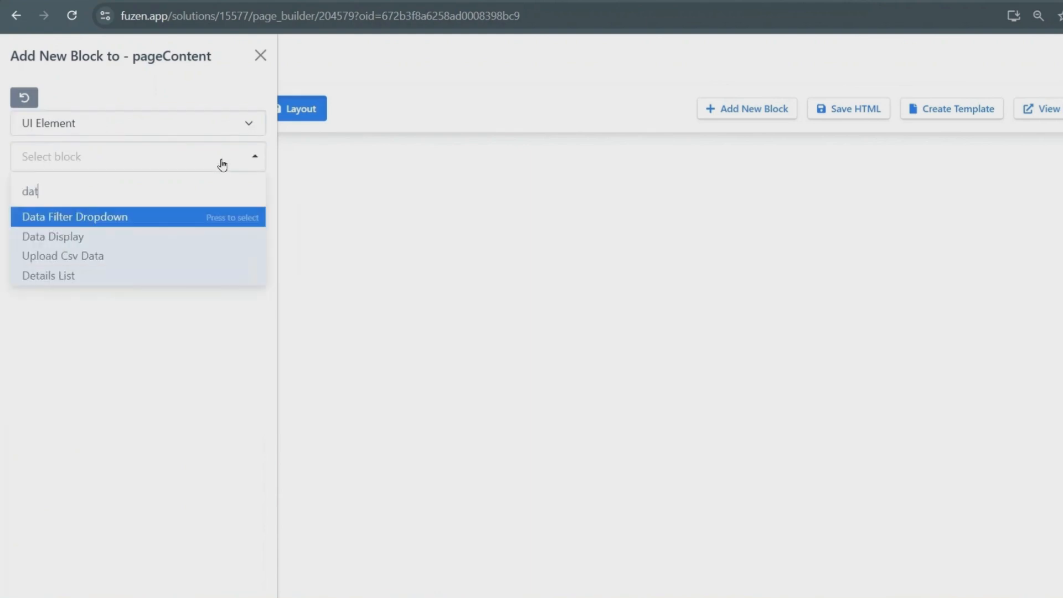
pyautogui.click(190, 238)
# Bind the Data Display block to Current Object Data (oid), filtered to task_name.
pyautogui.click(188, 284)
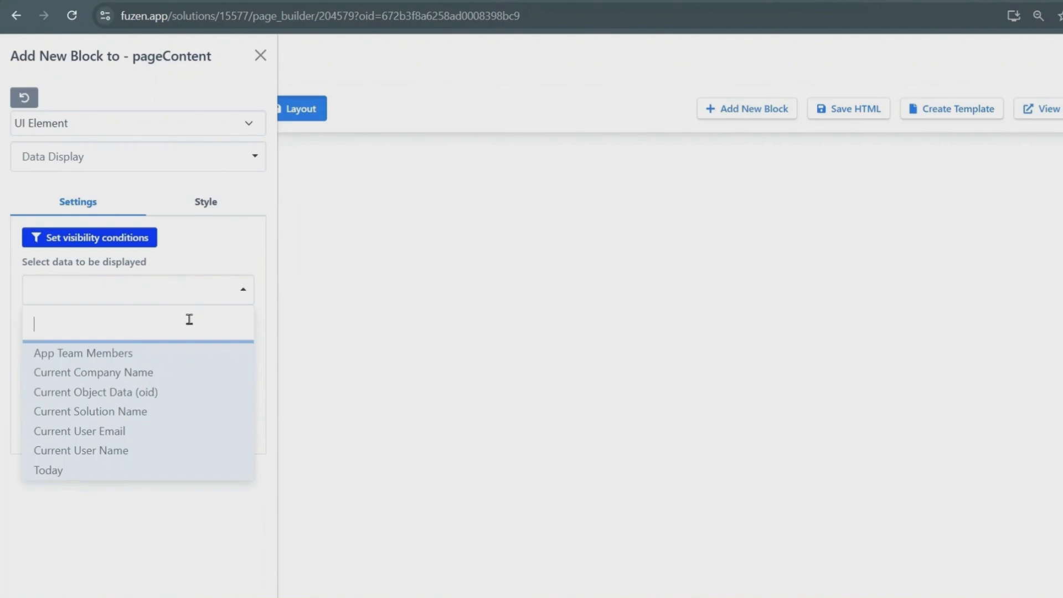
pyautogui.click(182, 393)
pyautogui.click(152, 358)
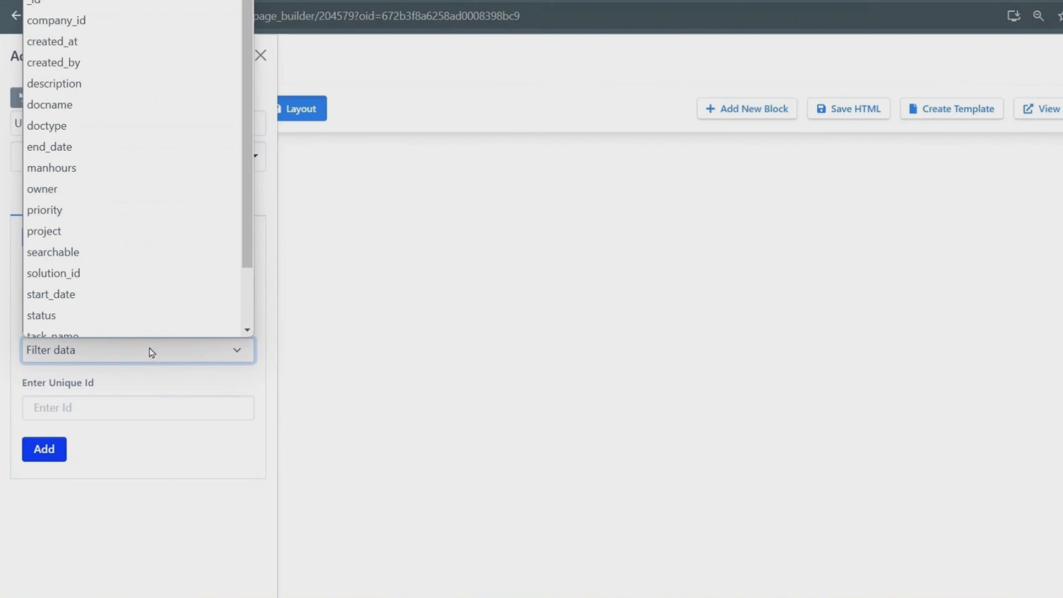
pyautogui.scroll(-1, 147, 332)
pyautogui.click(148, 330)
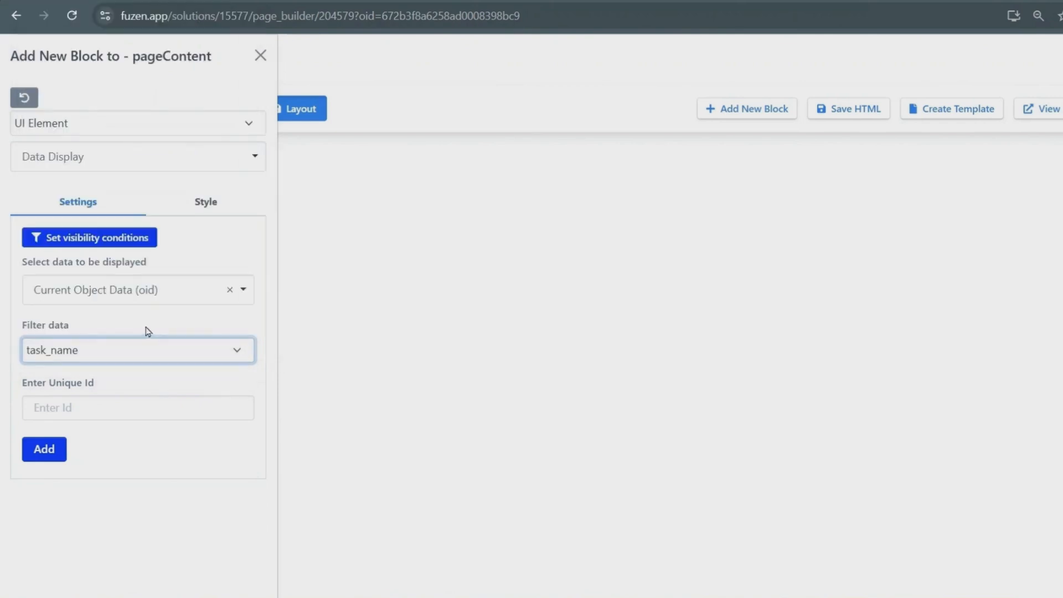
# Style the task name text with Normal font weight and the Heading 3 tag, and add the block to the page.
pyautogui.click(206, 201)
pyautogui.click(155, 256)
pyautogui.scroll(-1, 149, 270)
pyautogui.click(91, 324)
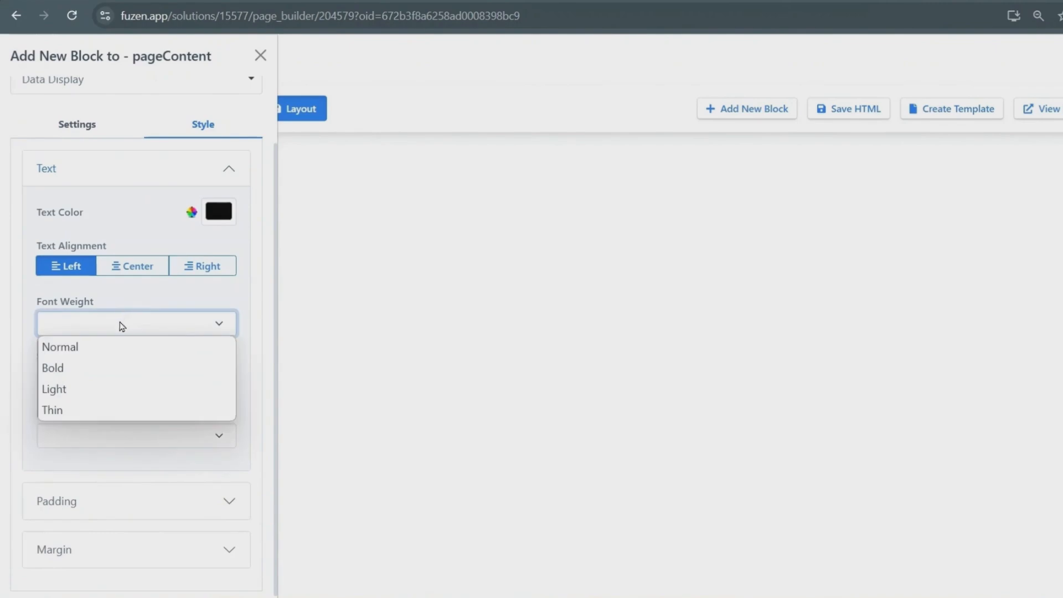
pyautogui.click(108, 347)
pyautogui.click(90, 381)
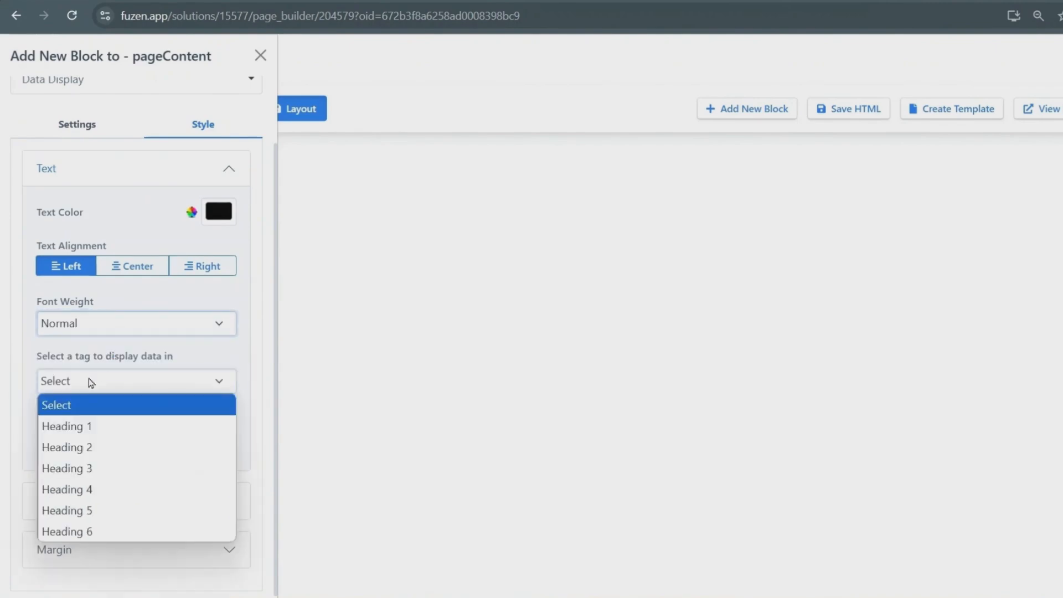
pyautogui.click(83, 468)
pyautogui.click(65, 203)
pyautogui.click(47, 450)
# Start a Data Variable block whose source is another variable on this page, Current Object Data (oid).
pyautogui.click(734, 110)
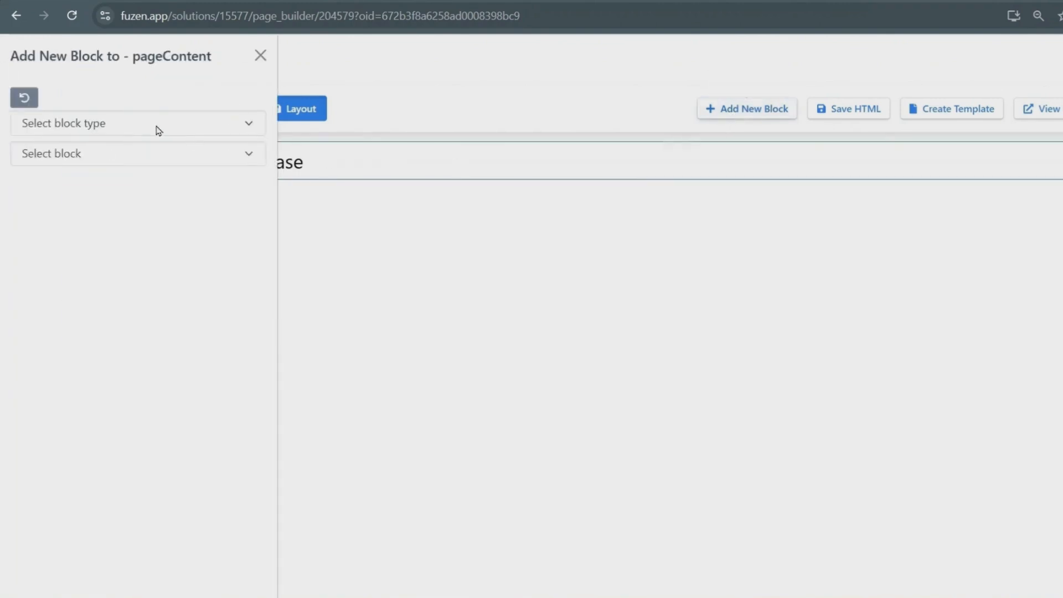
pyautogui.click(156, 125)
pyautogui.click(135, 169)
pyautogui.click(116, 155)
pyautogui.click(104, 254)
pyautogui.click(92, 287)
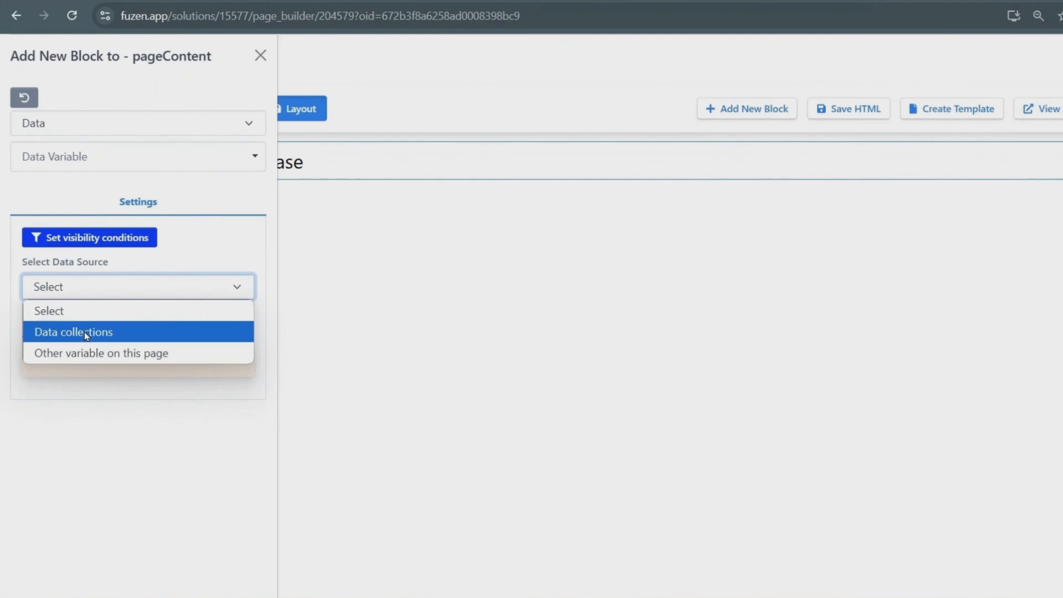
pyautogui.click(83, 352)
pyautogui.click(78, 346)
pyautogui.click(76, 443)
# Select the value of the project key and save it as a variable named project_id.
pyautogui.click(79, 410)
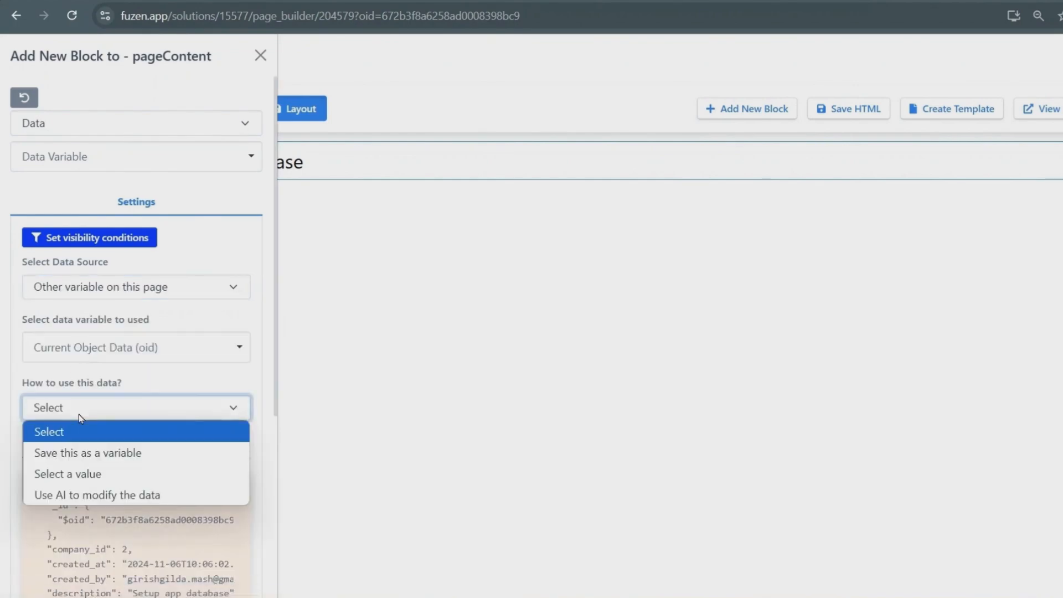
pyautogui.click(76, 472)
pyautogui.click(75, 466)
pyautogui.click(105, 304)
pyautogui.scroll(-1, 105, 304)
pyautogui.click(82, 442)
pyautogui.write('project_')
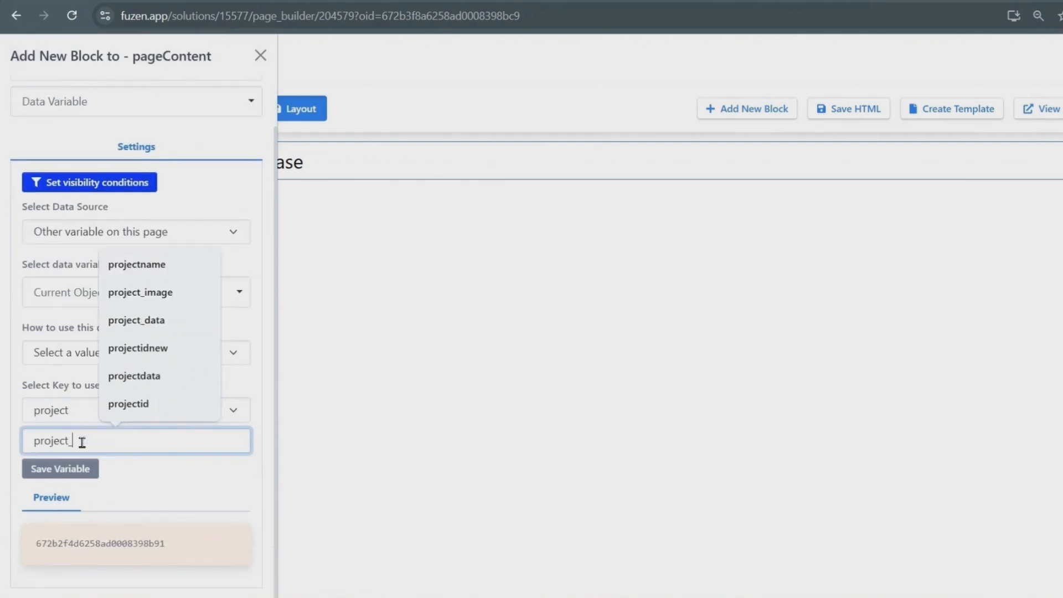
pyautogui.write('id')
pyautogui.click(78, 470)
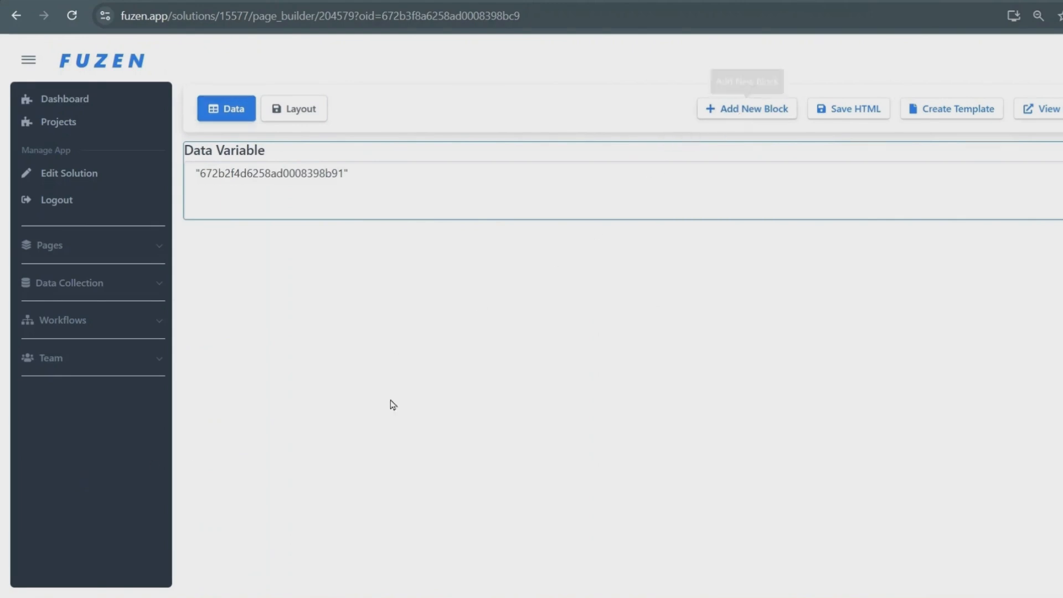
# Start another Data Variable block that takes its data from the Projects data collection.
pyautogui.click(747, 109)
pyautogui.click(117, 122)
pyautogui.click(114, 168)
pyautogui.click(110, 161)
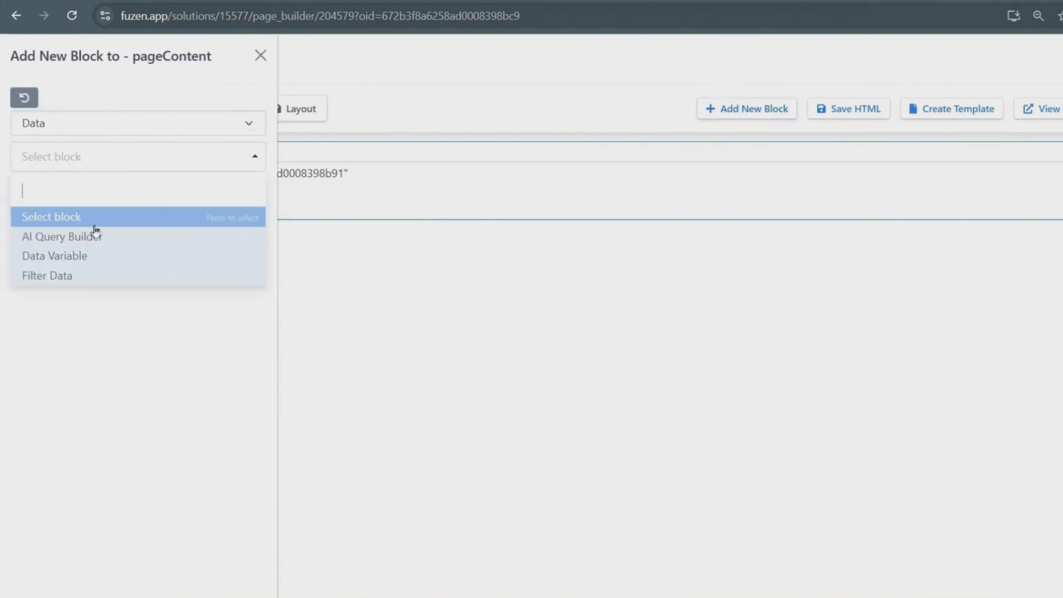
pyautogui.click(83, 255)
pyautogui.click(78, 284)
pyautogui.click(74, 332)
pyautogui.click(78, 344)
pyautogui.click(56, 387)
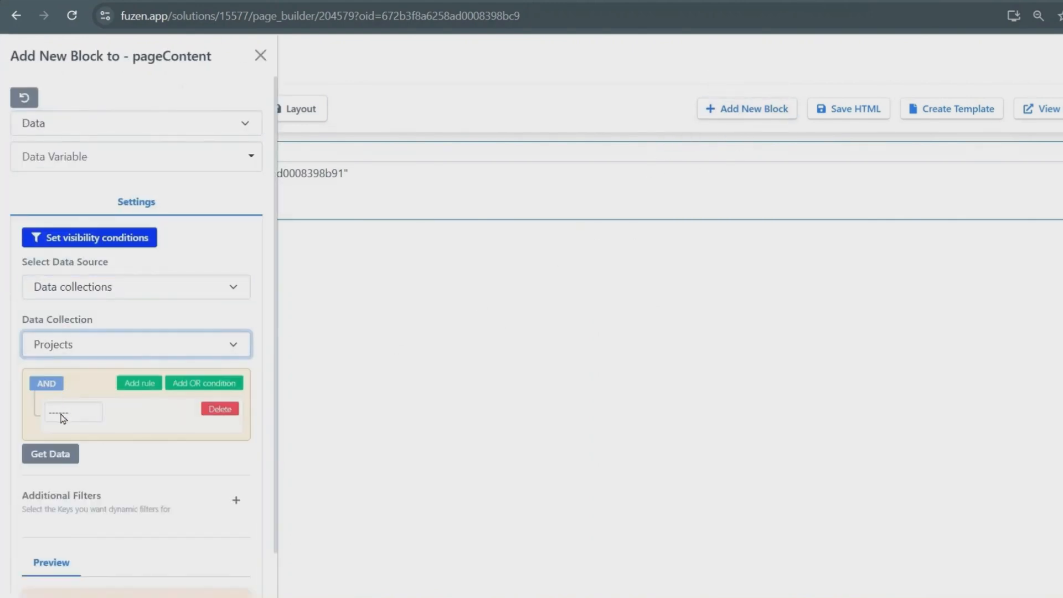
pyautogui.click(63, 415)
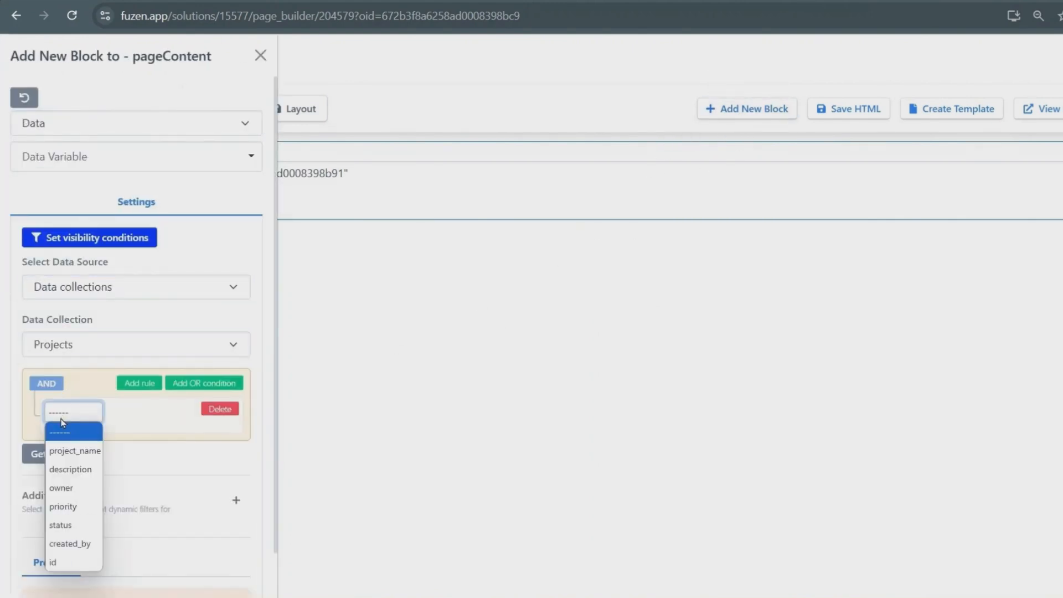
pyautogui.click(53, 563)
pyautogui.click(138, 413)
pyautogui.click(124, 470)
pyautogui.click(83, 440)
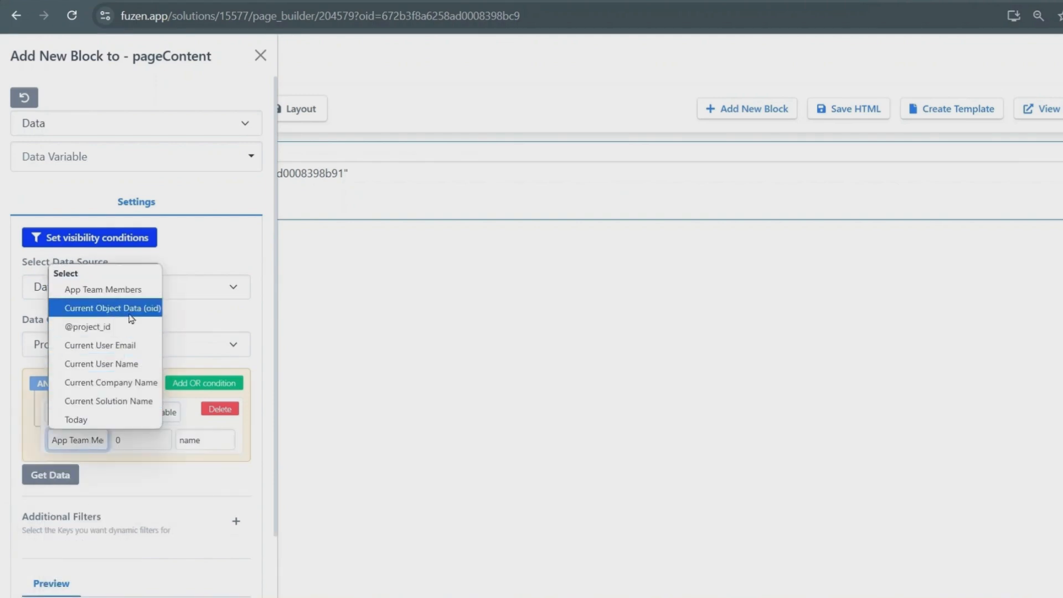
pyautogui.click(128, 320)
pyautogui.click(78, 440)
pyautogui.click(87, 327)
pyautogui.click(49, 474)
# Select project_name from data point 0 and save it as a variable named project_name.
pyautogui.scroll(-4, 91, 337)
pyautogui.click(92, 371)
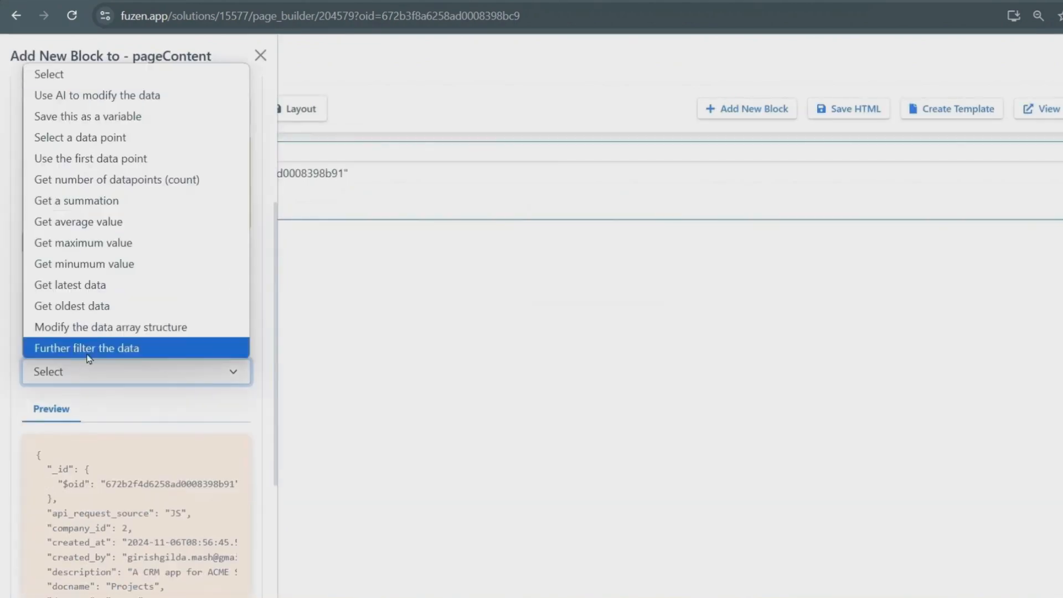
pyautogui.click(161, 139)
pyautogui.click(95, 408)
pyautogui.click(89, 449)
pyautogui.click(90, 443)
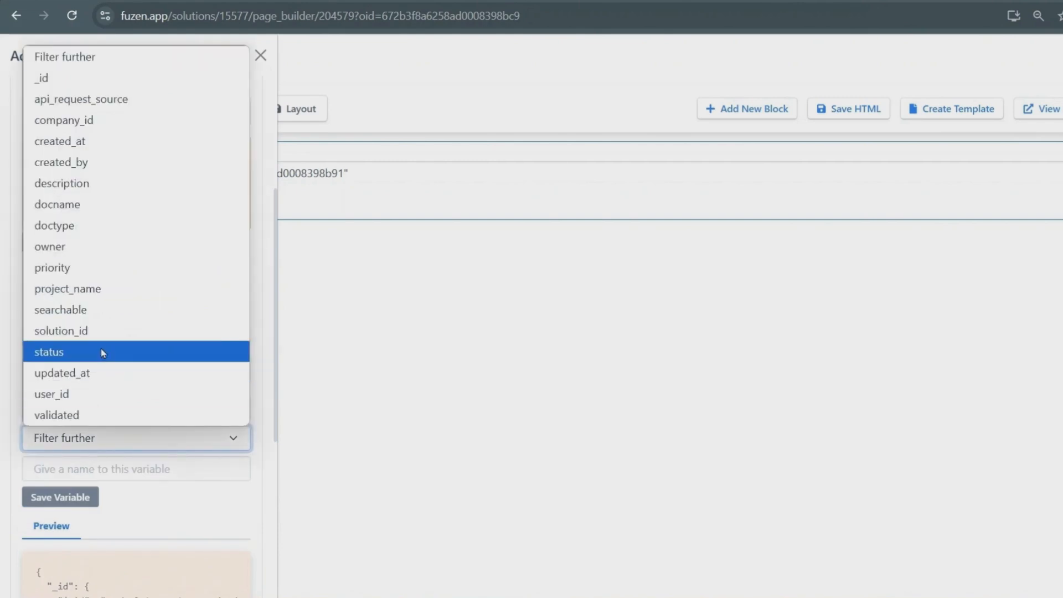
pyautogui.click(114, 288)
pyautogui.click(93, 474)
pyautogui.write('project_name')
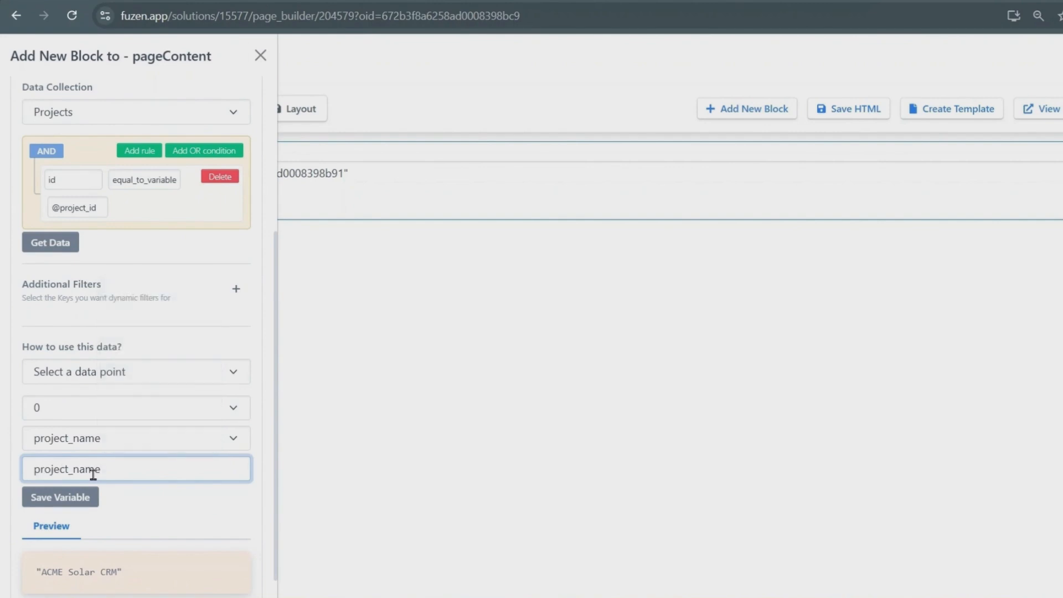
pyautogui.click(83, 497)
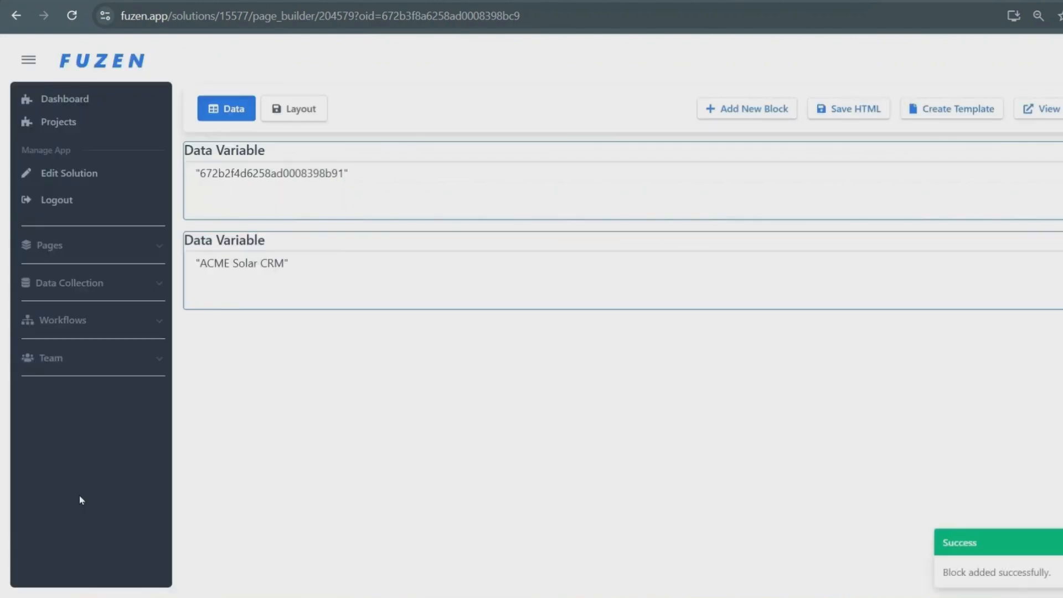
# Start a Data Display UI element block in the page layout that shows the project_name variable.
pyautogui.click(294, 109)
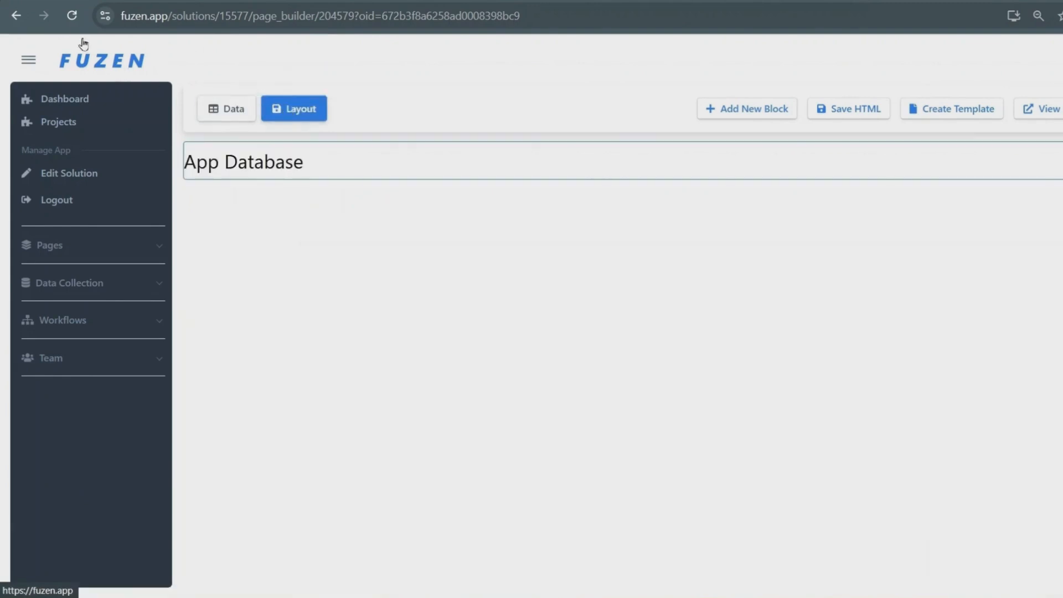
pyautogui.click(723, 118)
pyautogui.click(208, 123)
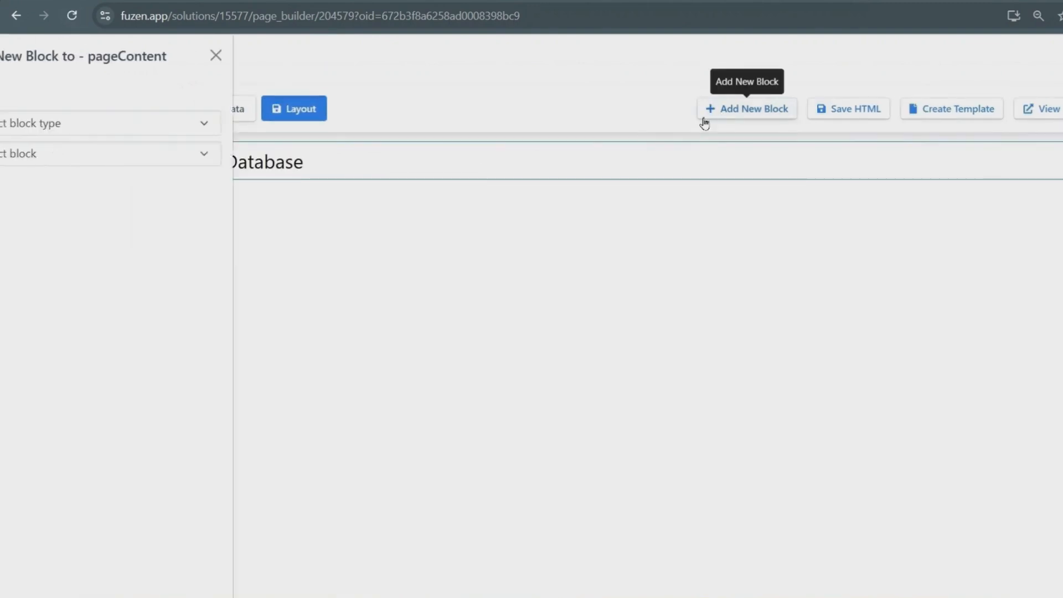
pyautogui.click(166, 209)
pyautogui.click(167, 158)
pyautogui.write('data')
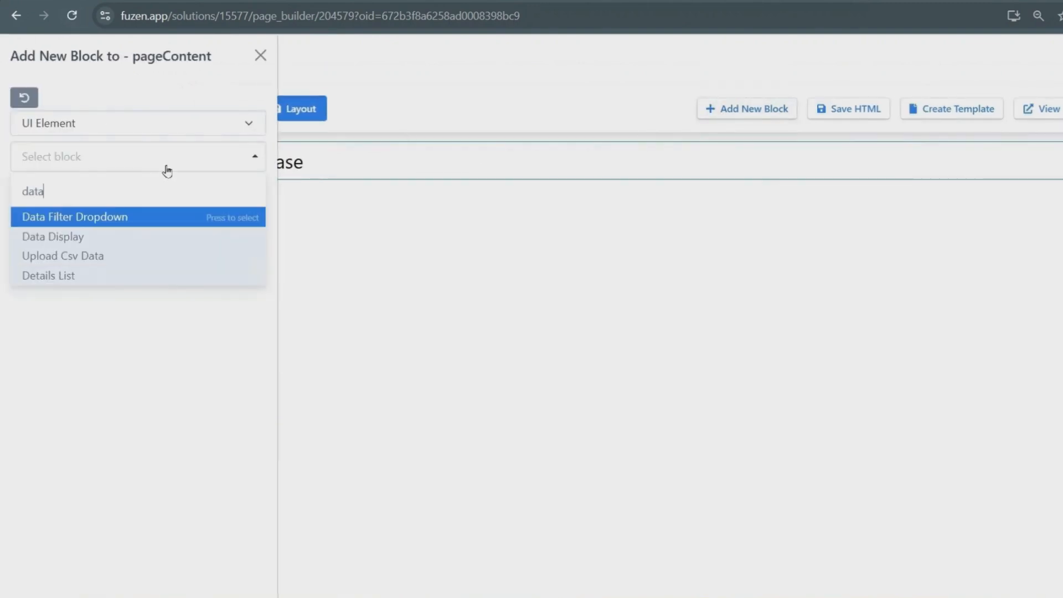
pyautogui.click(124, 237)
pyautogui.click(114, 287)
pyautogui.click(95, 487)
# Style the project name text as Bold with the Heading 5 tag and a grey text color.
pyautogui.click(201, 203)
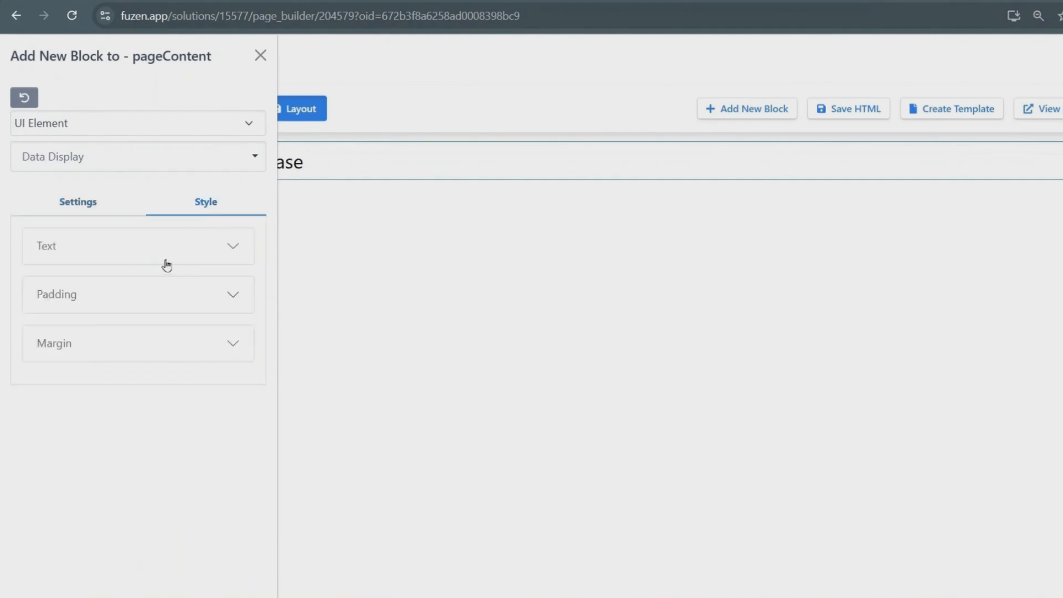
pyautogui.click(166, 256)
pyautogui.click(100, 408)
pyautogui.click(78, 445)
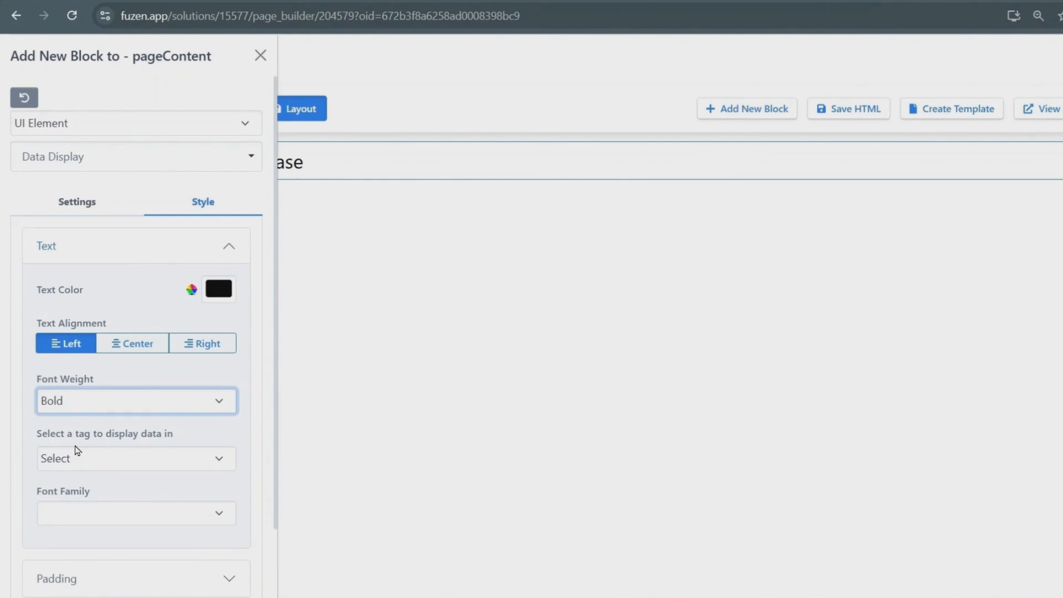
pyautogui.click(78, 458)
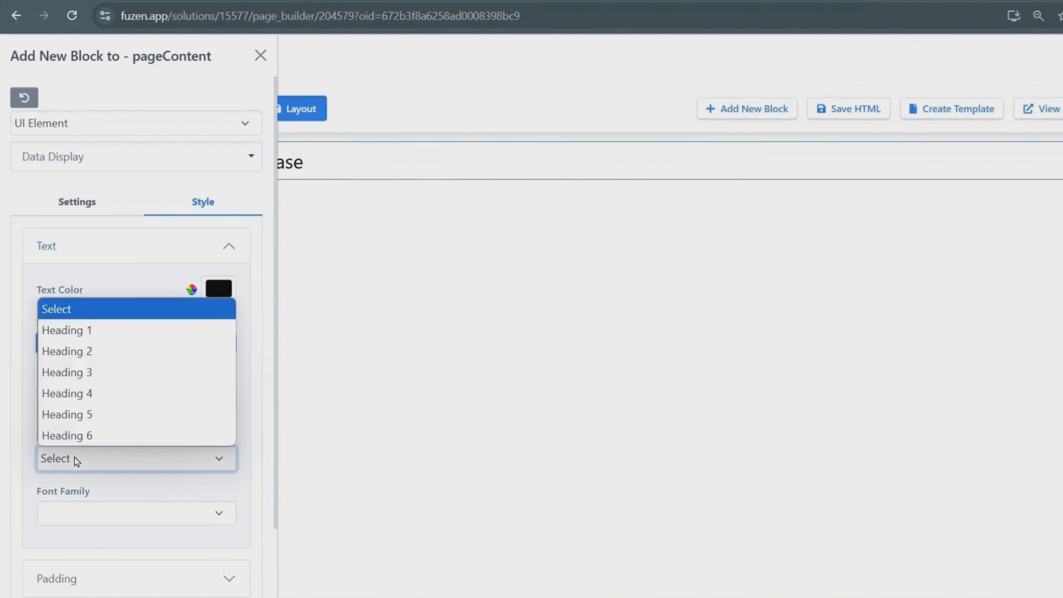
pyautogui.click(93, 413)
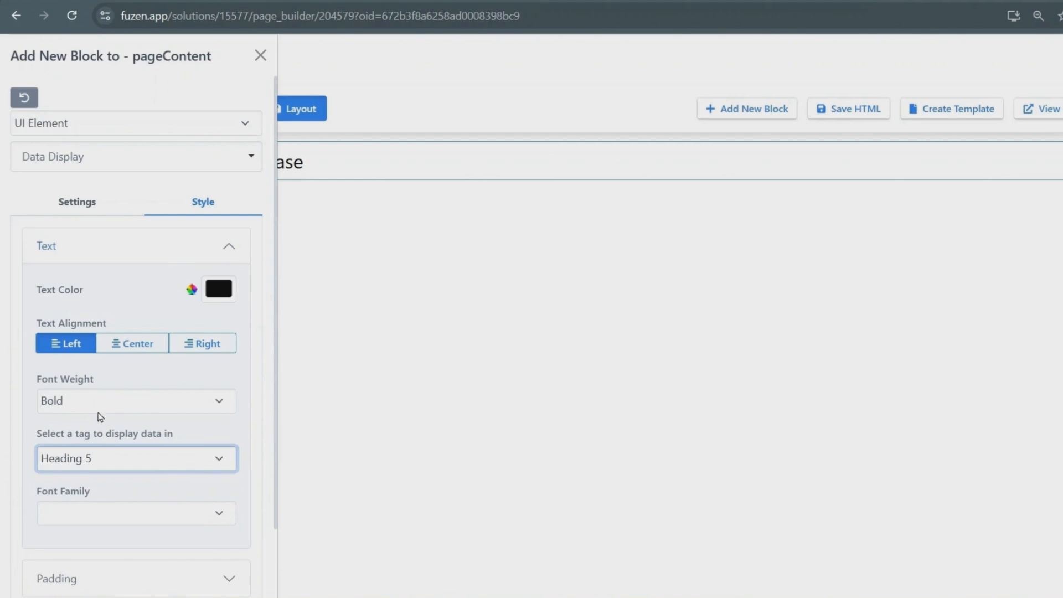
pyautogui.click(217, 299)
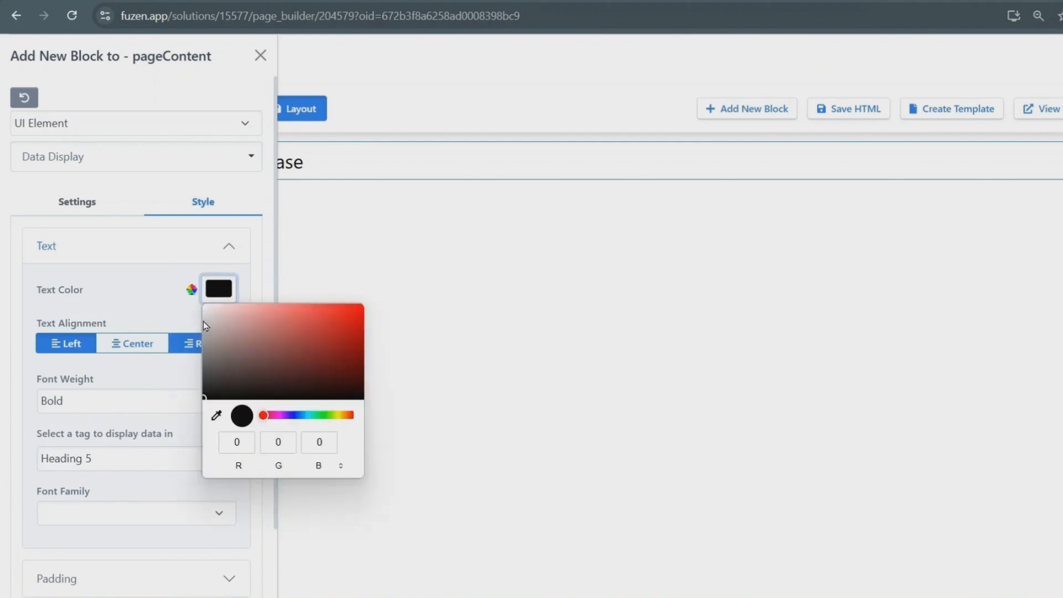
pyautogui.click(203, 357)
pyautogui.click(39, 423)
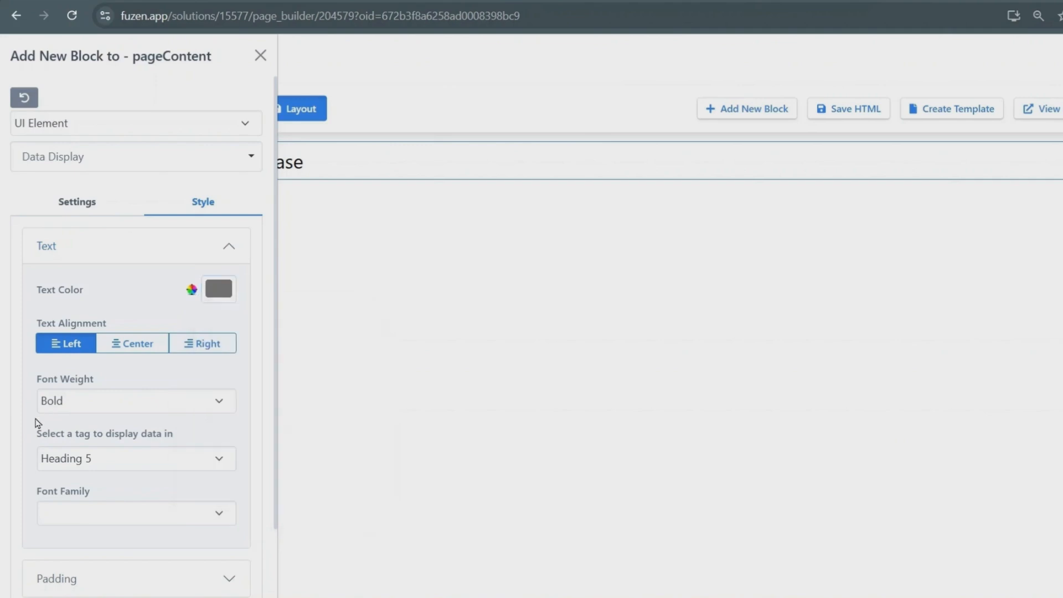
# Add the project name block to the page and move it above the task name heading.
pyautogui.click(71, 202)
pyautogui.click(56, 425)
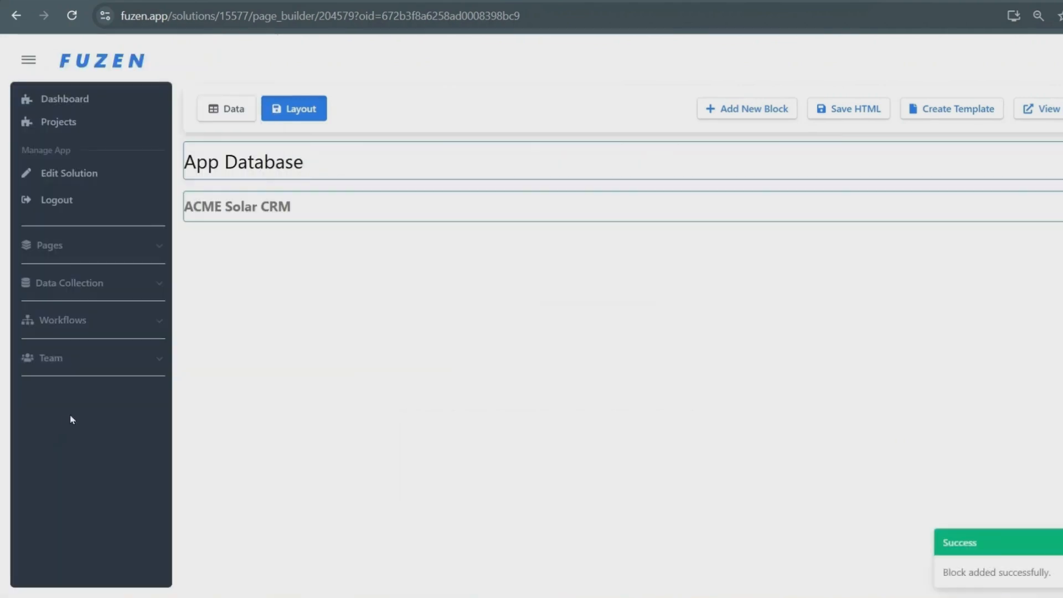
pyautogui.moveTo(678, 185); pyautogui.dragTo(674, 157)
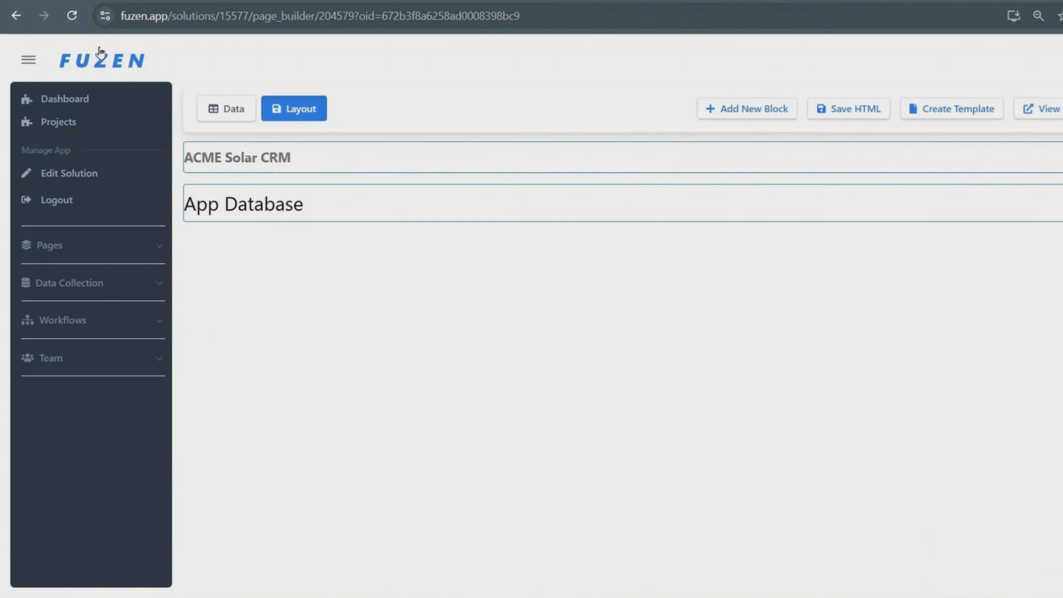
pyautogui.click(75, 19)
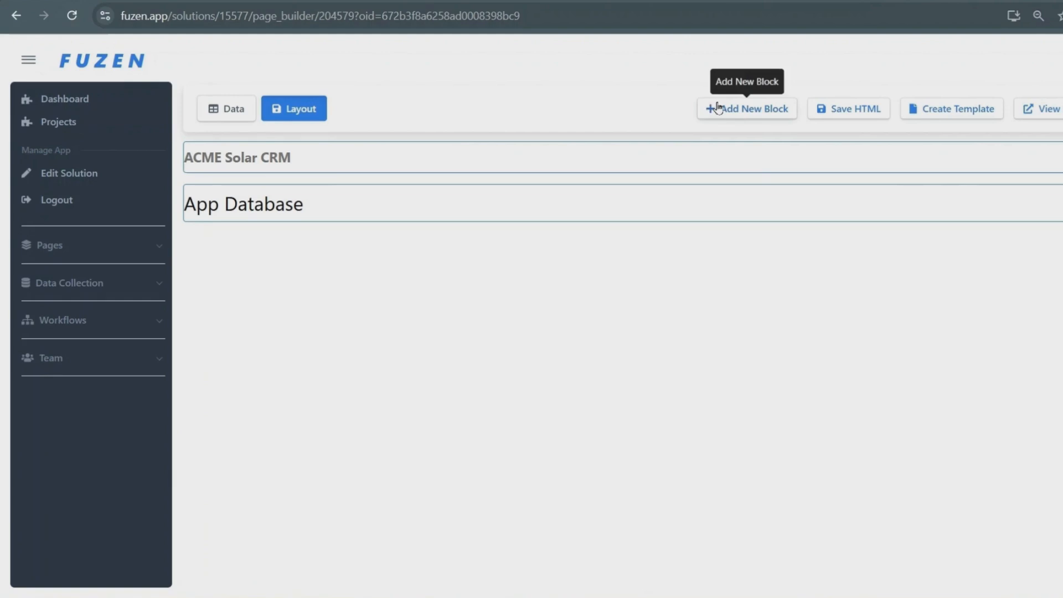
# Start a Flexi Form UI element block on the Task Details page and set its data collection to Tasks.
pyautogui.click(711, 109)
pyautogui.click(252, 124)
pyautogui.click(111, 209)
pyautogui.click(117, 158)
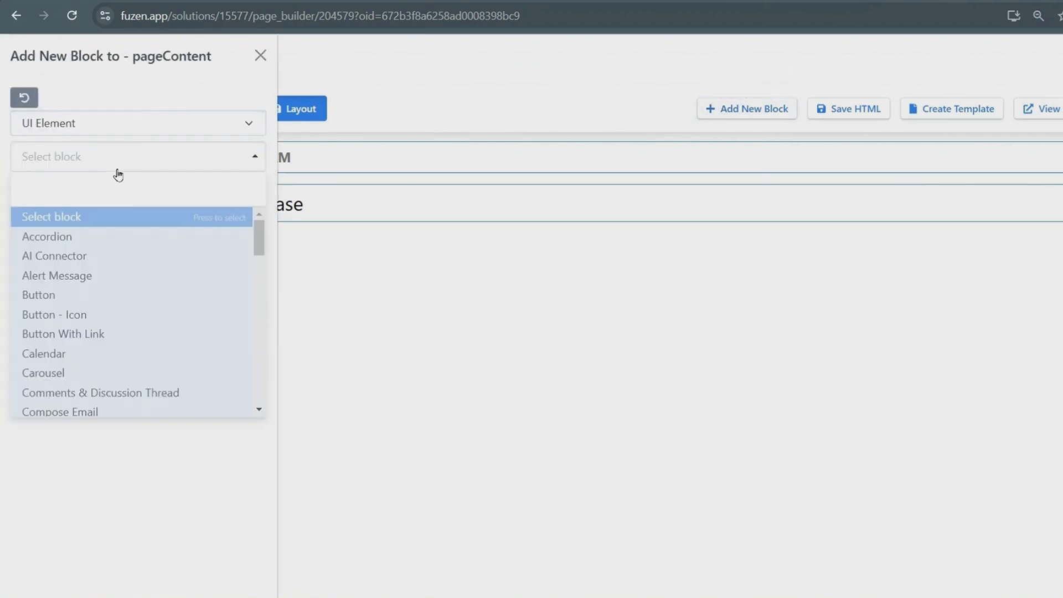
pyautogui.write('form')
pyautogui.click(83, 236)
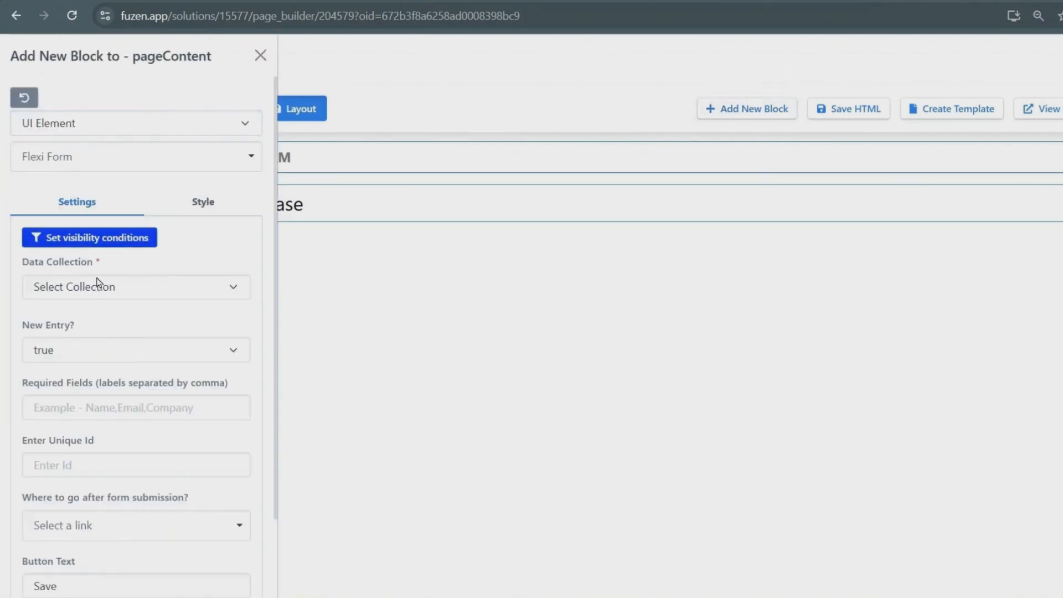
pyautogui.click(98, 285)
pyautogui.click(80, 346)
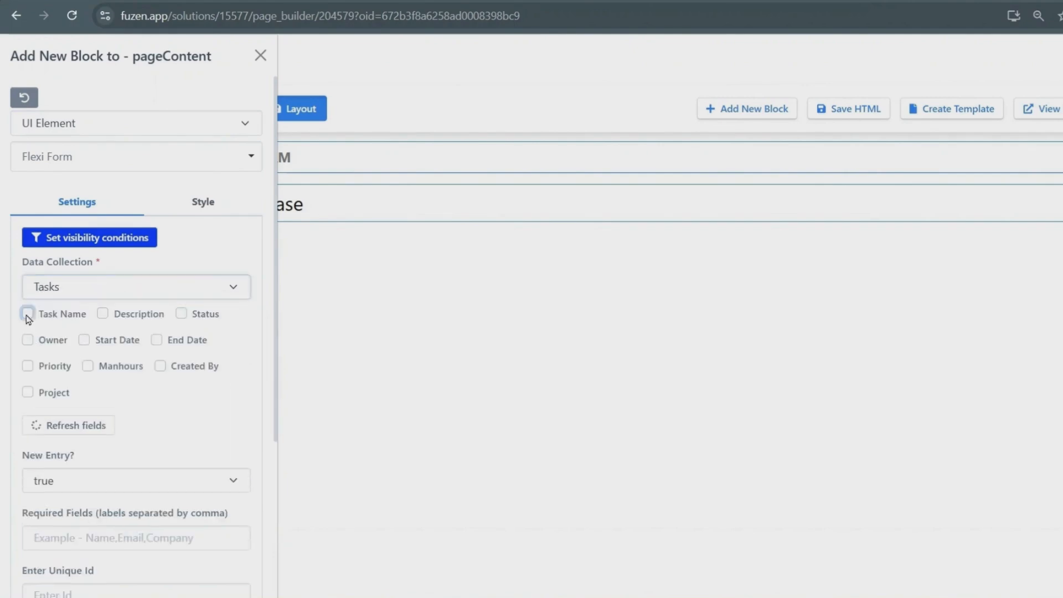
# Include Task Name, Description, Status, Owner, Start Date, End Date, Priority, Manhours and Created By as form fields.
pyautogui.click(28, 313)
pyautogui.click(103, 313)
pyautogui.click(181, 313)
pyautogui.click(28, 339)
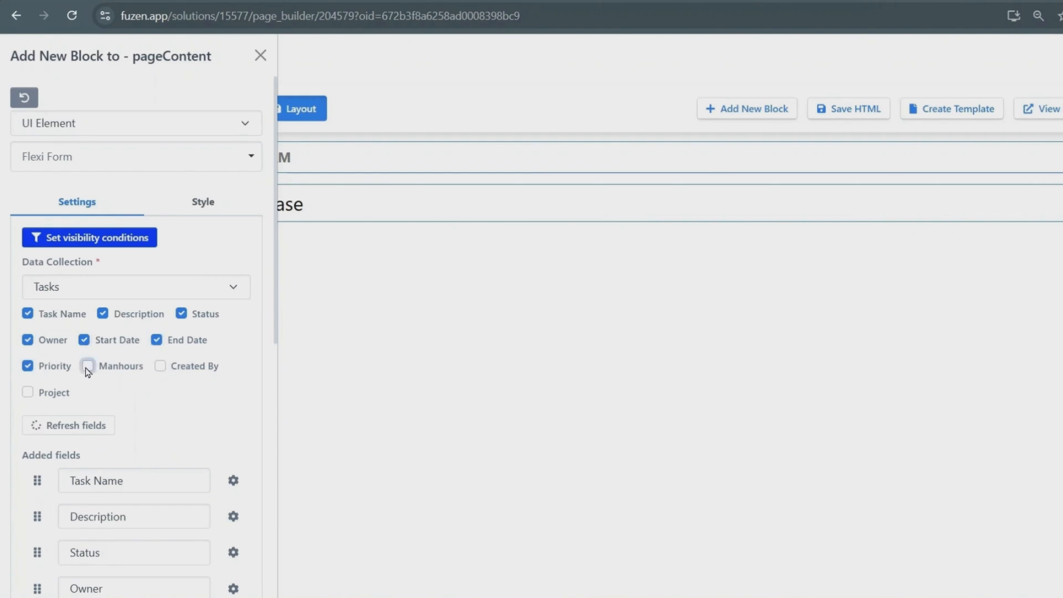
# Set the Description field's type to Text-area and save its advanced settings.
pyautogui.scroll(-3, 158, 370)
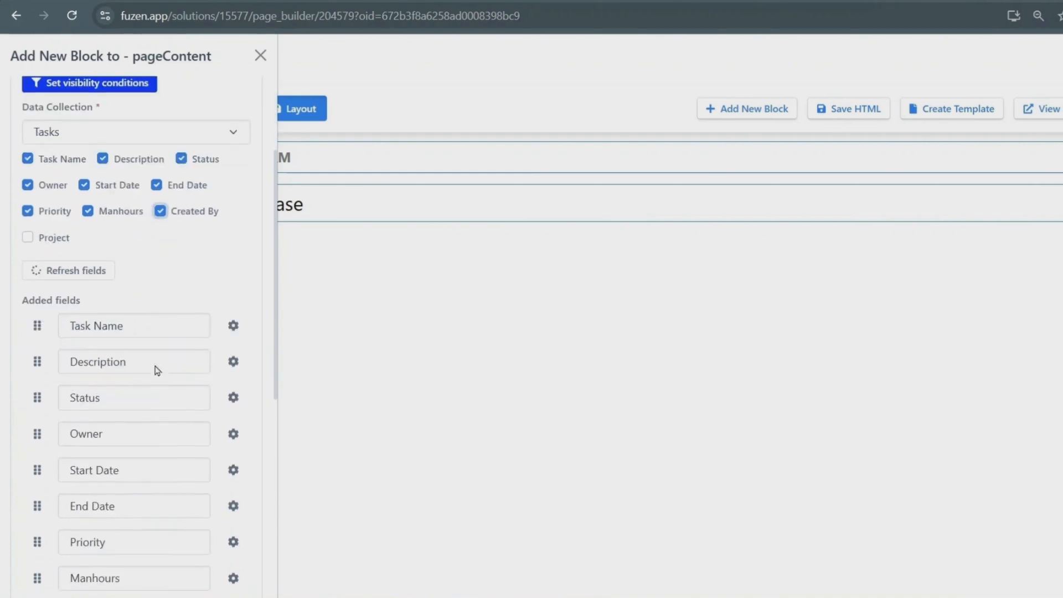
pyautogui.click(234, 361)
pyautogui.click(332, 390)
pyautogui.click(357, 83)
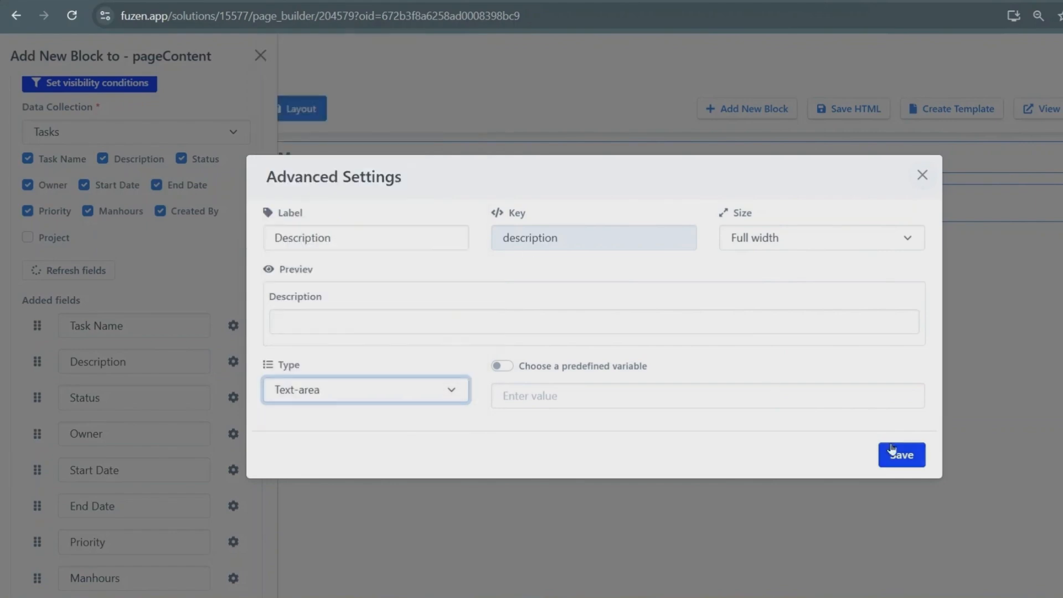
pyautogui.click(902, 454)
# Make Status a half-width Select field with the options Fresh,In Progress,Done,Verified and save it.
pyautogui.click(234, 399)
pyautogui.click(281, 389)
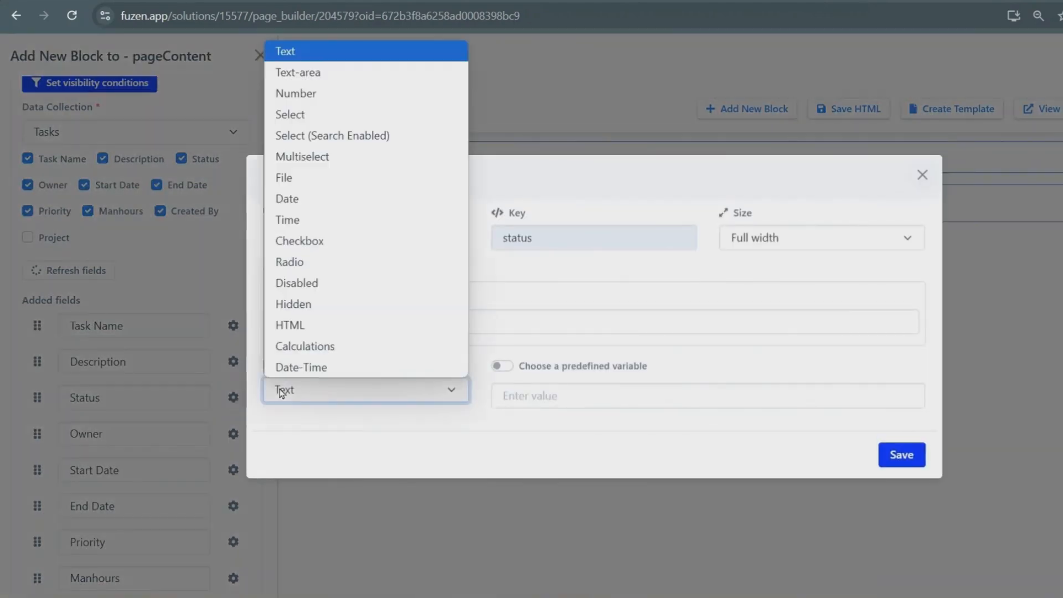
pyautogui.click(321, 117)
pyautogui.click(531, 426)
pyautogui.write('Fresh,In Progress,Done,Verified')
pyautogui.click(822, 199)
pyautogui.click(769, 243)
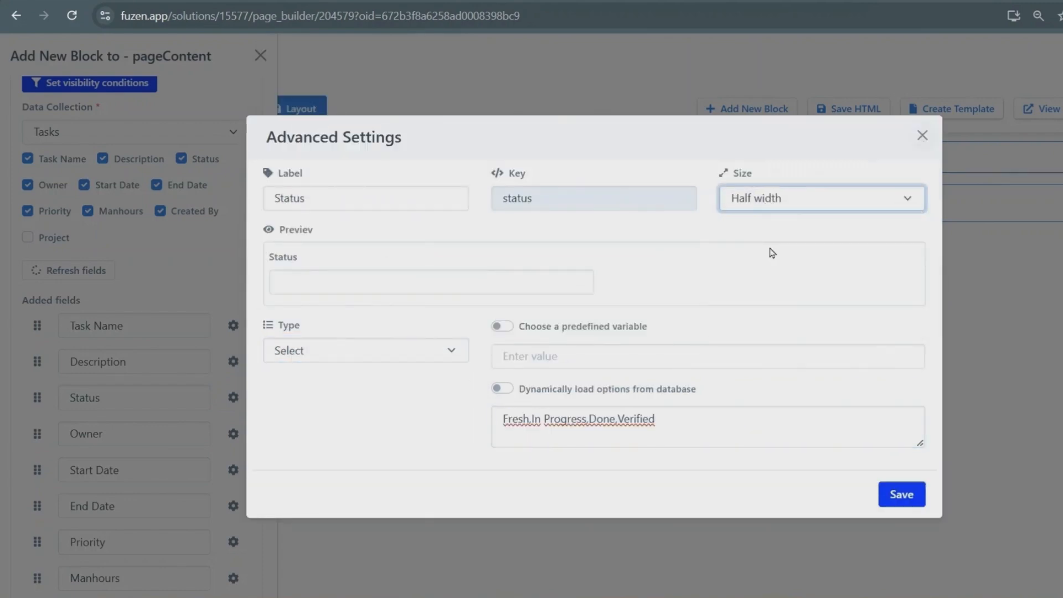
pyautogui.click(901, 494)
# Make Owner a half-width Select field that loads its options dynamically from the database, and save it.
pyautogui.click(233, 433)
pyautogui.click(822, 237)
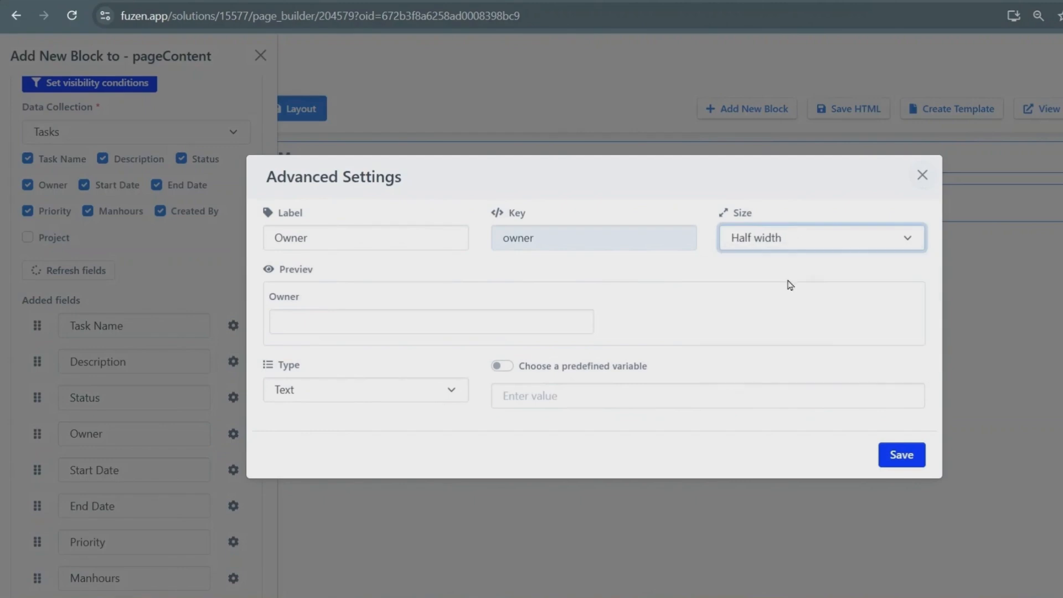
pyautogui.click(781, 280)
pyautogui.click(399, 390)
pyautogui.click(385, 118)
pyautogui.click(522, 401)
pyautogui.click(522, 437)
pyautogui.click(553, 460)
pyautogui.click(528, 524)
pyautogui.click(902, 535)
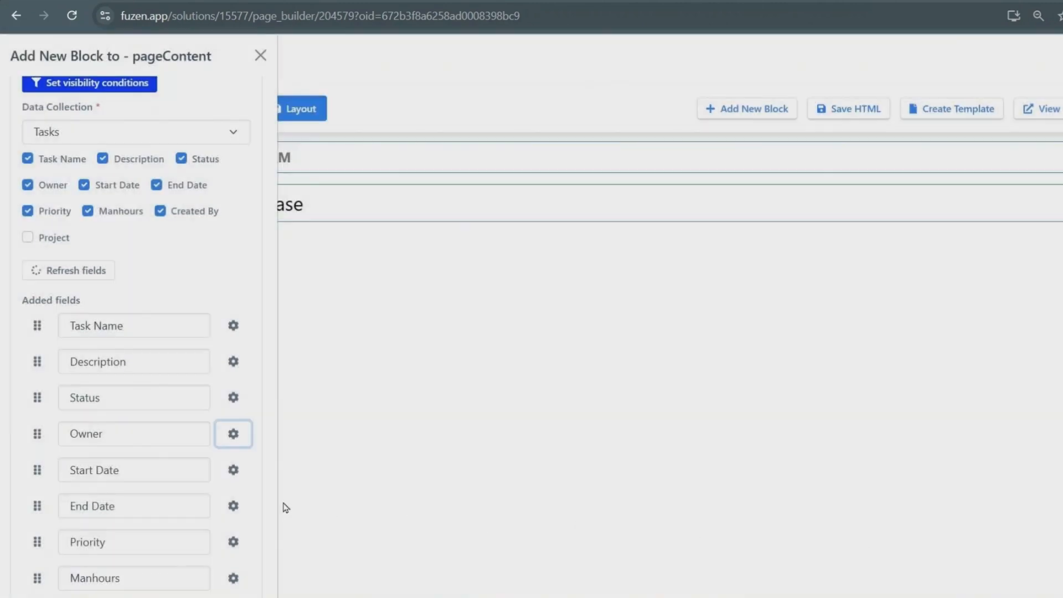
# Set the Start Date field to the Date type at half width and save it.
pyautogui.click(233, 469)
pyautogui.click(366, 390)
pyautogui.click(310, 197)
pyautogui.click(750, 244)
pyautogui.click(780, 280)
pyautogui.click(901, 454)
# Set the End Date field to the Date type at half width and save it.
pyautogui.click(233, 505)
pyautogui.click(337, 394)
pyautogui.click(310, 197)
pyautogui.click(775, 238)
pyautogui.click(781, 281)
pyautogui.click(901, 454)
# Make Priority a half-width Select field with the options High,Medium,Low and save it.
pyautogui.click(233, 542)
pyautogui.click(336, 388)
pyautogui.click(339, 130)
pyautogui.click(775, 198)
pyautogui.click(755, 244)
pyautogui.click(622, 416)
pyautogui.write('High,Medium,Low')
pyautogui.click(901, 494)
# Set the Manhours field to 1/3 width with the Number type and save it.
pyautogui.scroll(-2, 222, 523)
pyautogui.click(233, 500)
pyautogui.click(753, 237)
pyautogui.click(754, 304)
pyautogui.click(411, 389)
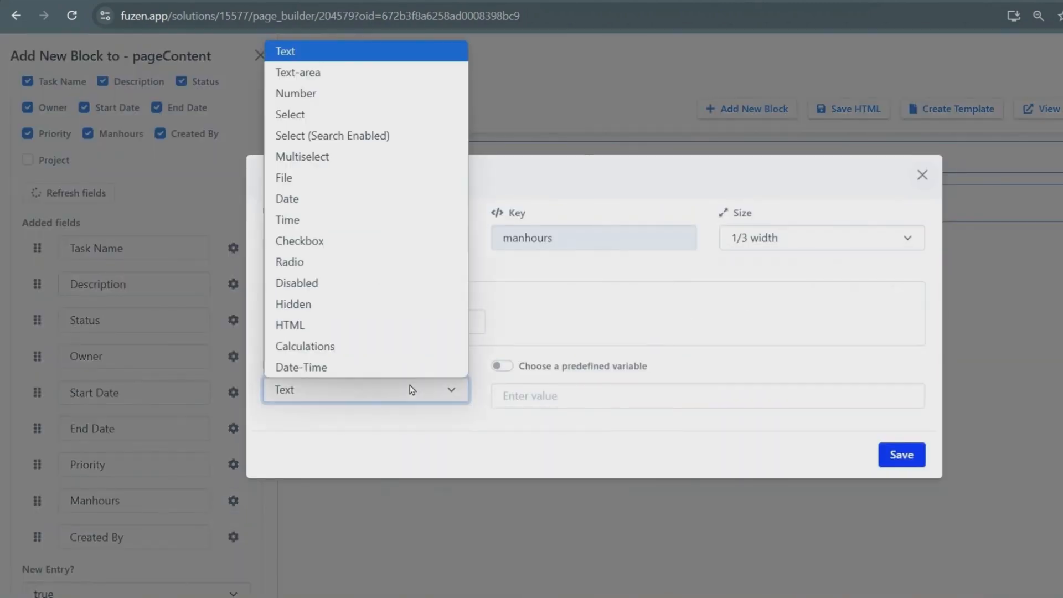
pyautogui.click(400, 93)
pyautogui.click(901, 454)
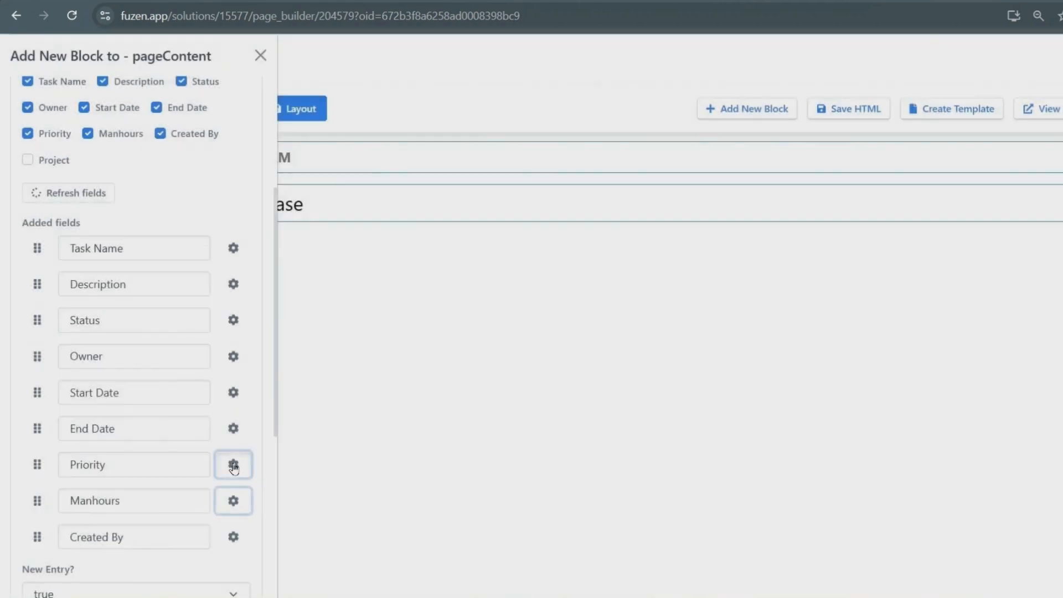
# Change the Priority field's size to 1/3 width and save it.
pyautogui.click(234, 464)
pyautogui.click(741, 198)
pyautogui.click(755, 265)
pyautogui.click(901, 494)
# Set the Created By field to 1/3 width with the Disabled type and save it.
pyautogui.click(233, 537)
pyautogui.click(754, 237)
pyautogui.click(755, 303)
pyautogui.click(365, 390)
pyautogui.click(310, 277)
pyautogui.click(902, 454)
# Set the form's New Entry option to false and complete its remaining settings.
pyautogui.scroll(-2, 138, 443)
pyautogui.click(75, 518)
pyautogui.click(56, 562)
pyautogui.scroll(-4, 71, 559)
pyautogui.click(88, 462)
pyautogui.click(66, 413)
pyautogui.scroll(10, 68, 522)
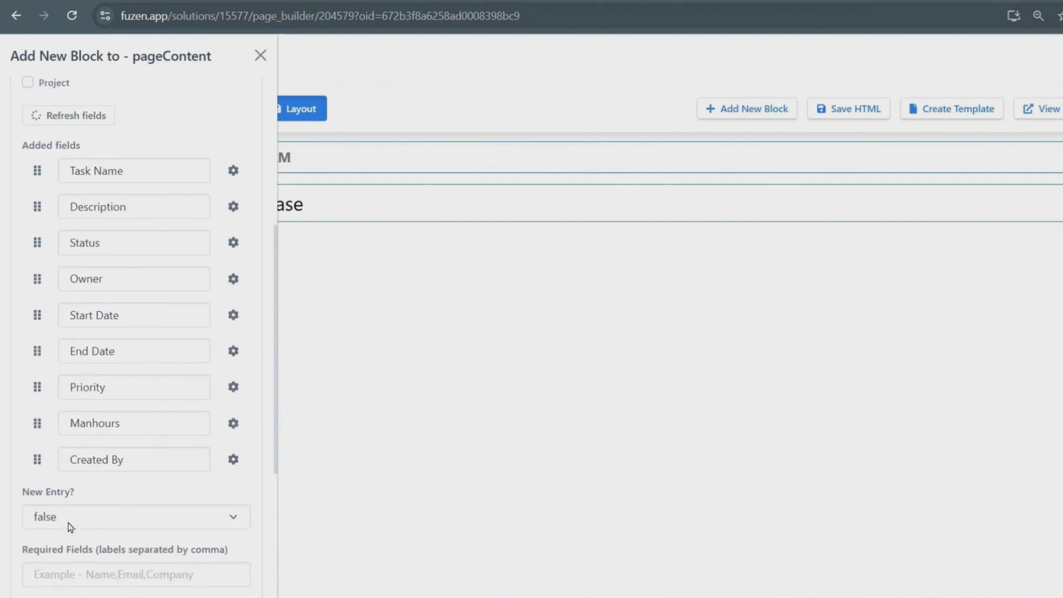
# Set the form's top margin to 15 px and expand its background color options.
pyautogui.click(209, 214)
pyautogui.click(122, 338)
pyautogui.click(62, 424)
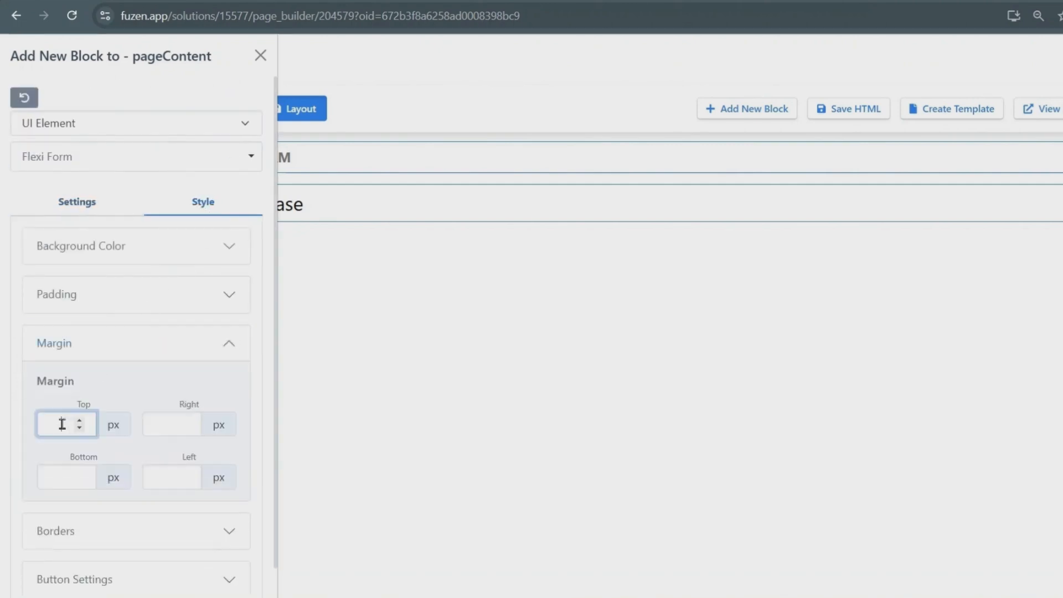
pyautogui.click(89, 245)
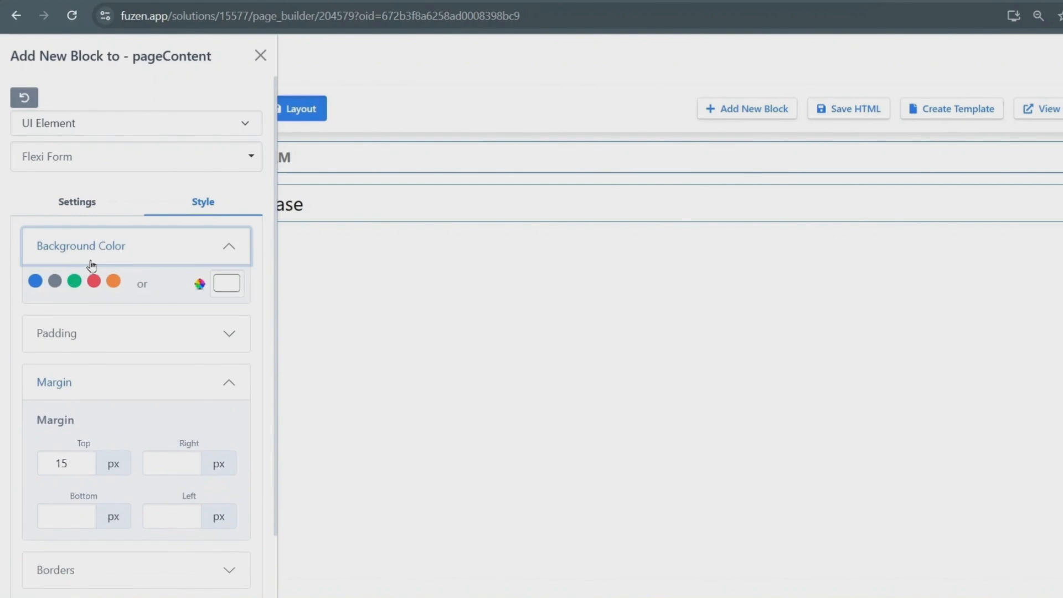
# Adjust the form's button settings in its style options.
pyautogui.scroll(-1, 100, 346)
pyautogui.click(83, 546)
pyautogui.scroll(-3, 92, 515)
pyautogui.click(90, 536)
pyautogui.click(88, 492)
# Add the task form block to the page and save the page's HTML.
pyautogui.scroll(5, 20, 465)
pyautogui.click(77, 203)
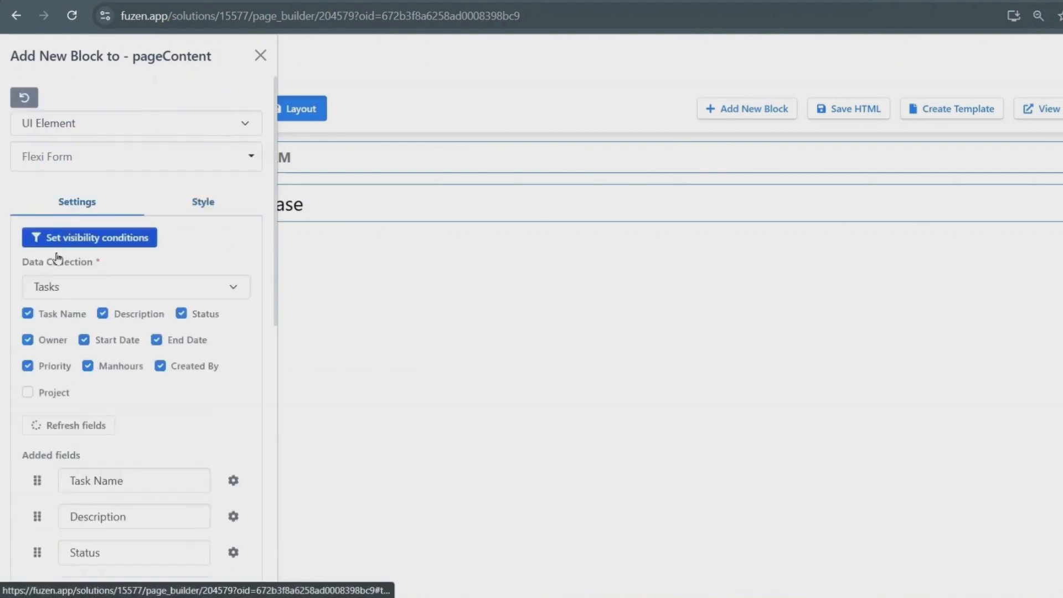
pyautogui.scroll(-10, 61, 243)
pyautogui.click(45, 572)
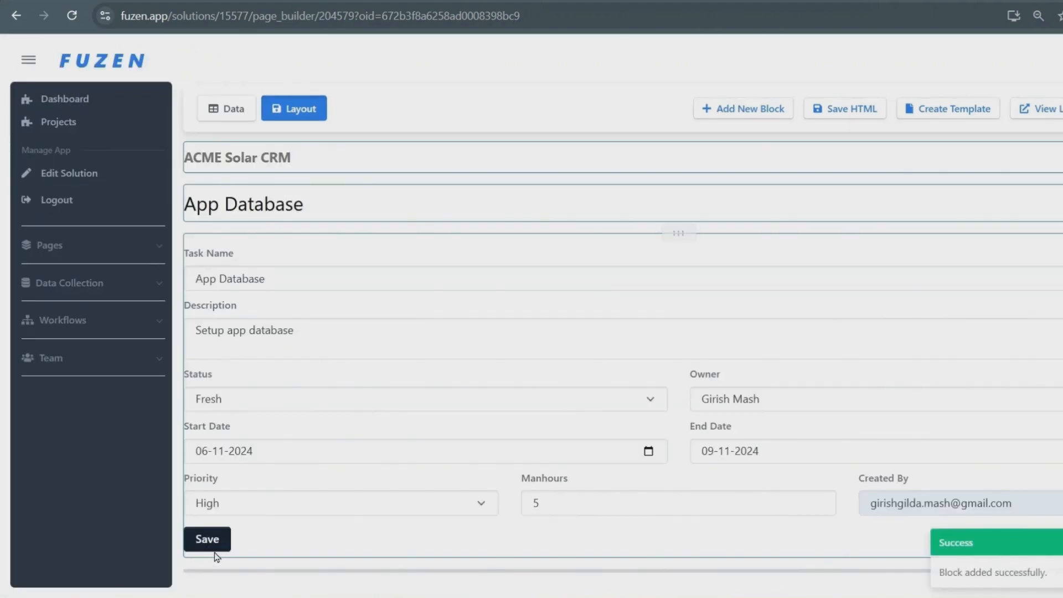
pyautogui.click(842, 111)
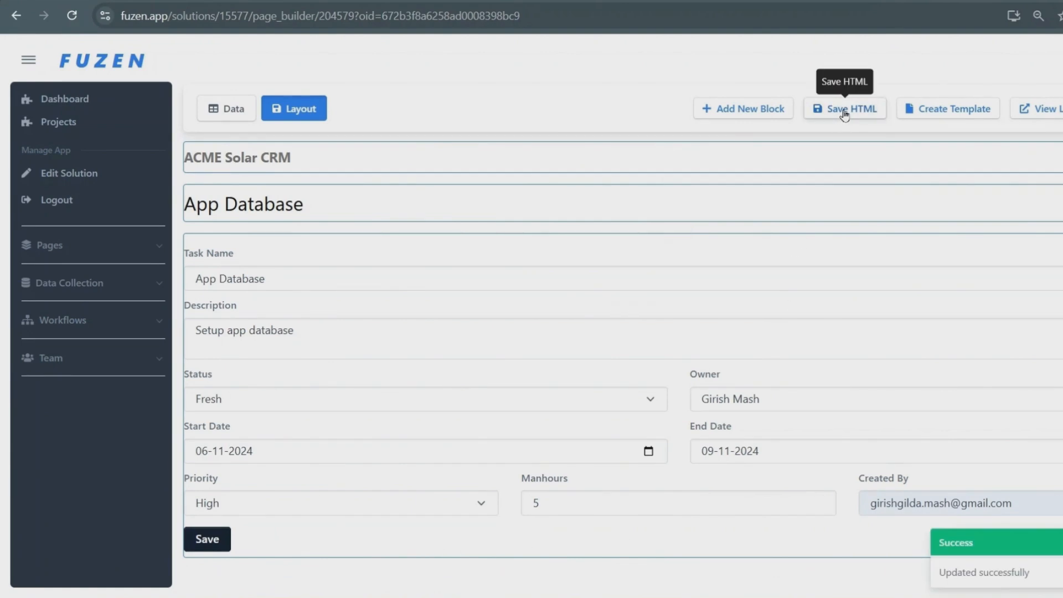
# Open the live Task Details page, change the task's priority to Medium and save the form.
pyautogui.click(1036, 107)
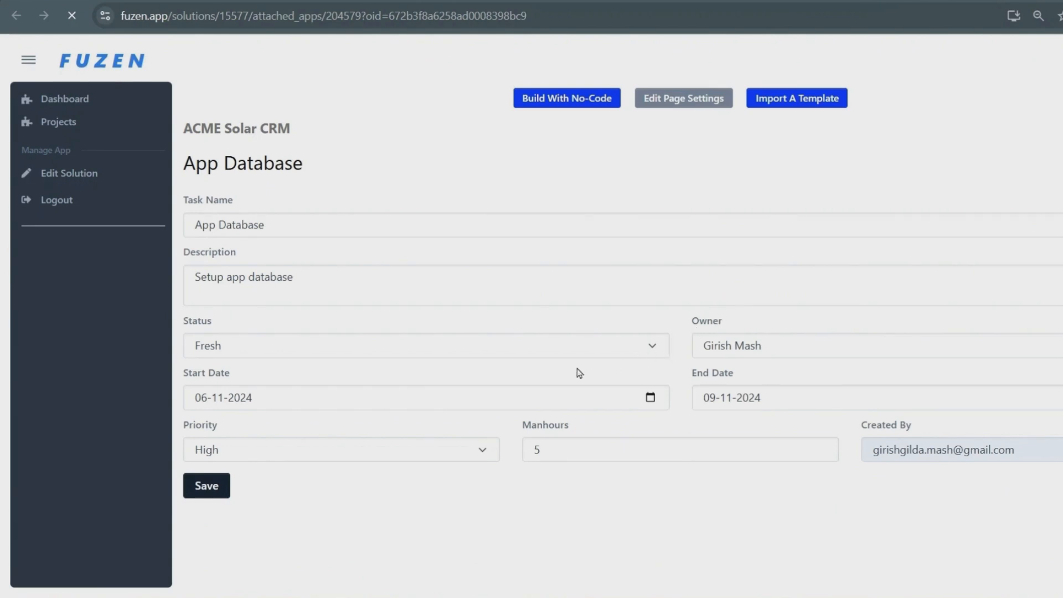
pyautogui.click(368, 459)
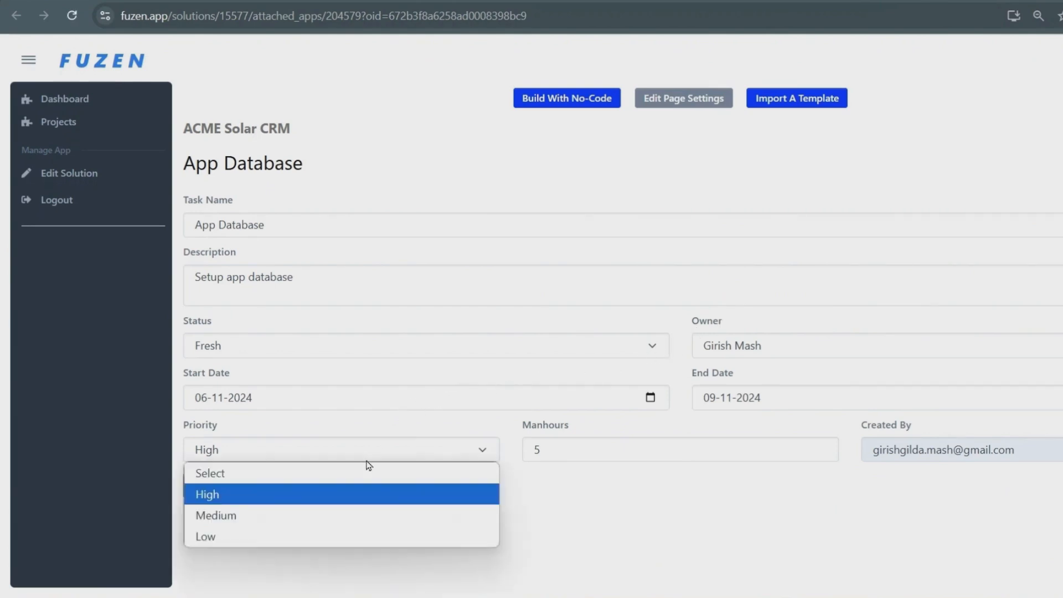
pyautogui.click(354, 513)
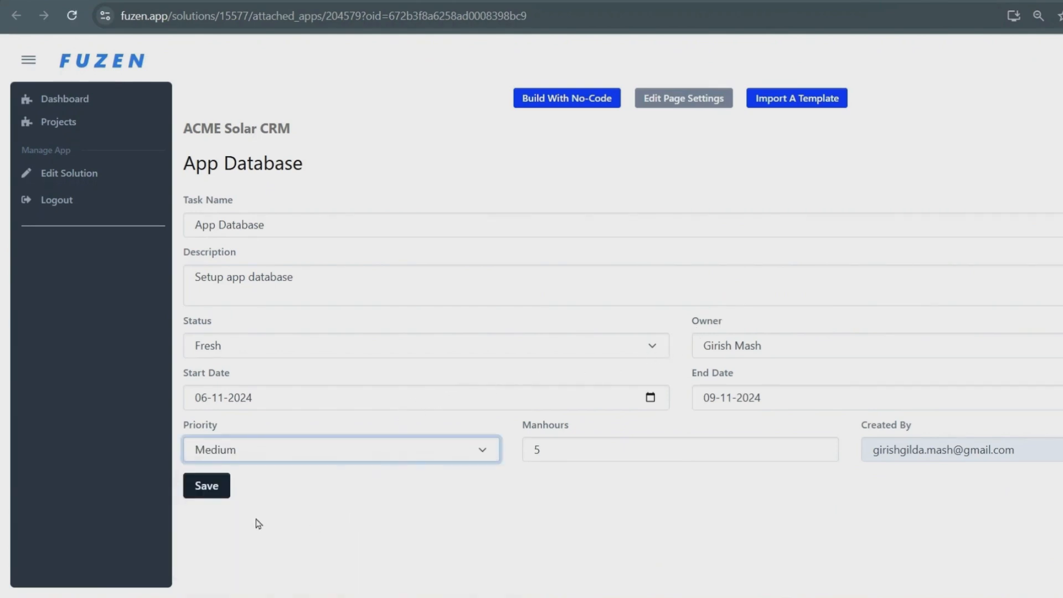
pyautogui.click(206, 487)
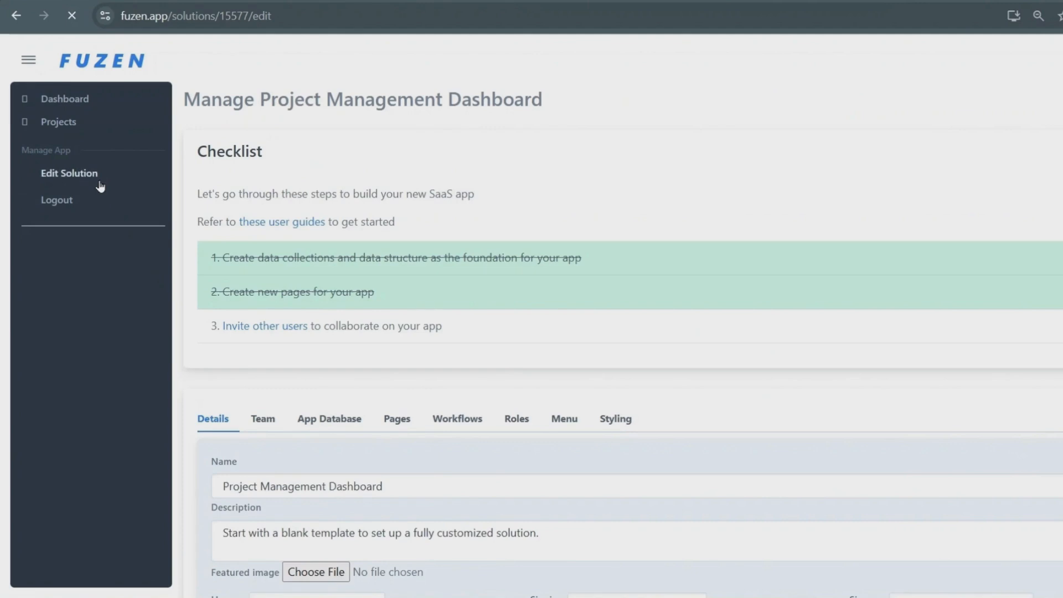
# Add a new page named My Todos to the solution and display it in the menu.
pyautogui.click(394, 415)
pyautogui.scroll(-3, 394, 417)
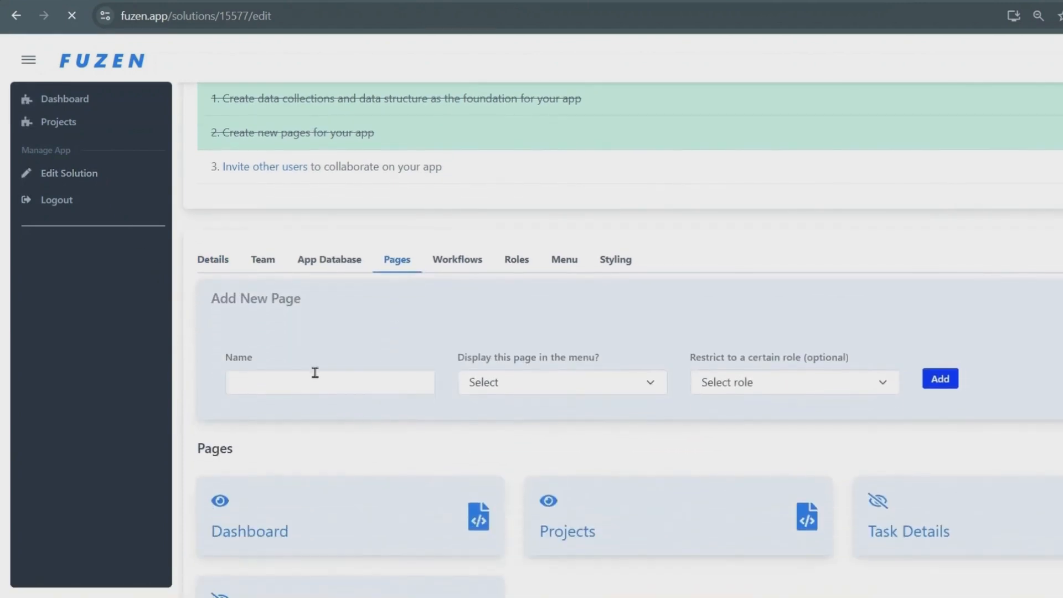
pyautogui.click(316, 375)
pyautogui.write('My Todos')
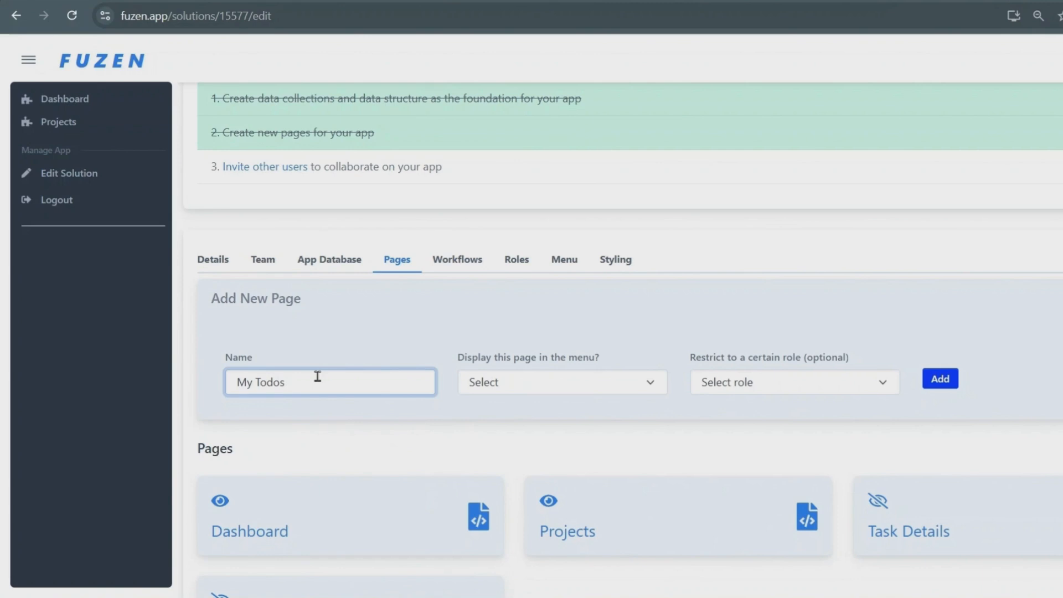
pyautogui.click(486, 388)
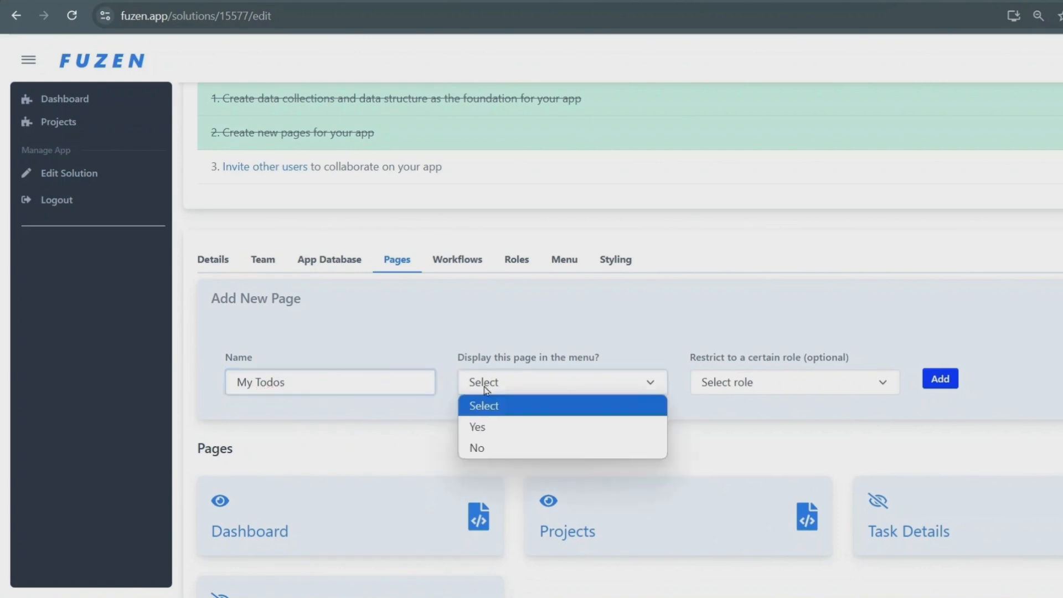
pyautogui.click(490, 427)
pyautogui.click(939, 379)
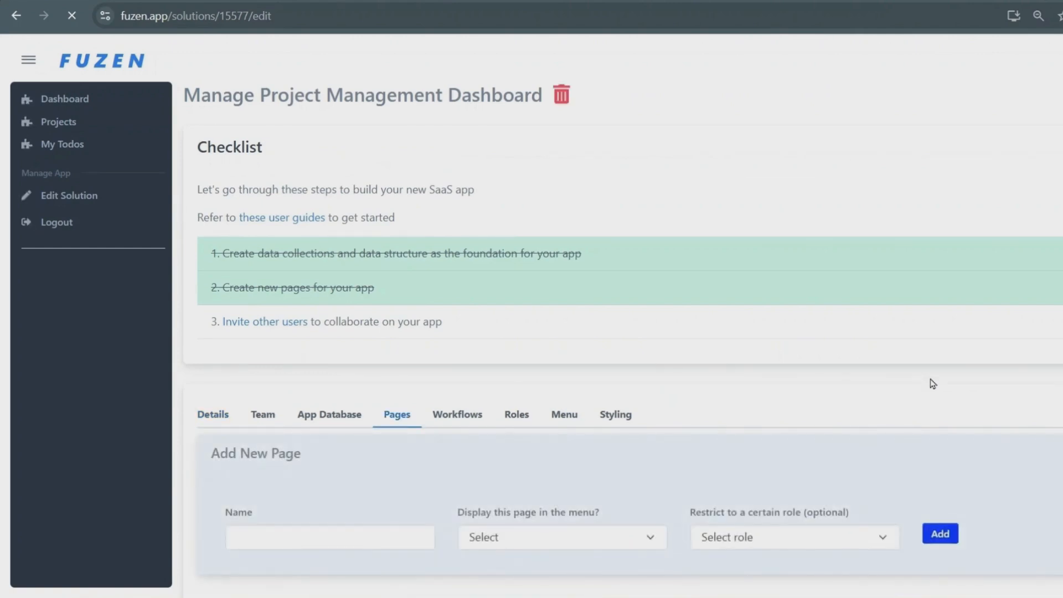
# Open the My Todos page in the no-code builder and start a UI Element Header block with the text My Todos.
pyautogui.click(62, 144)
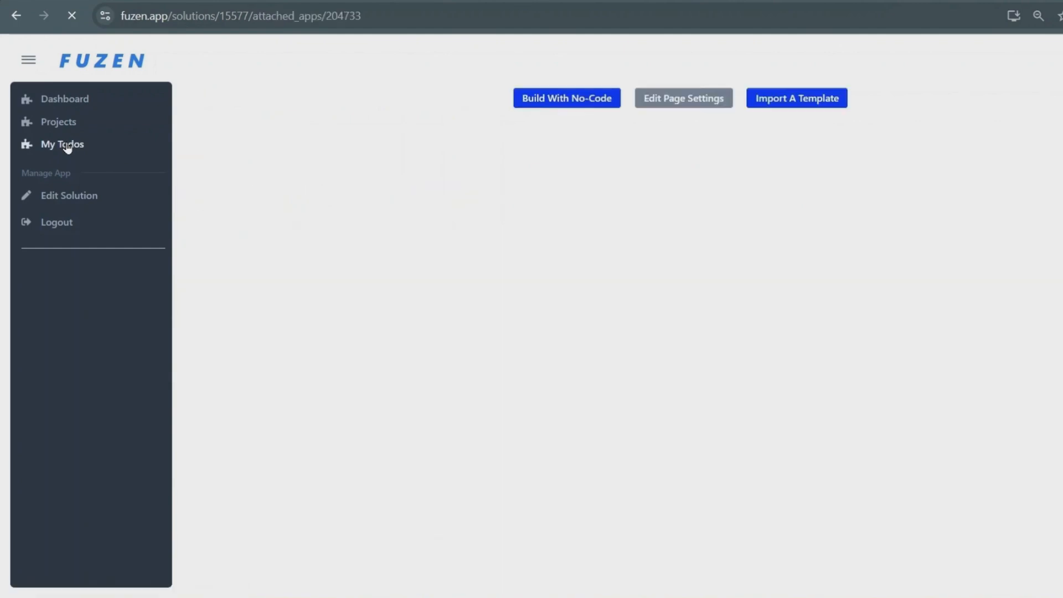
pyautogui.click(545, 101)
pyautogui.click(726, 107)
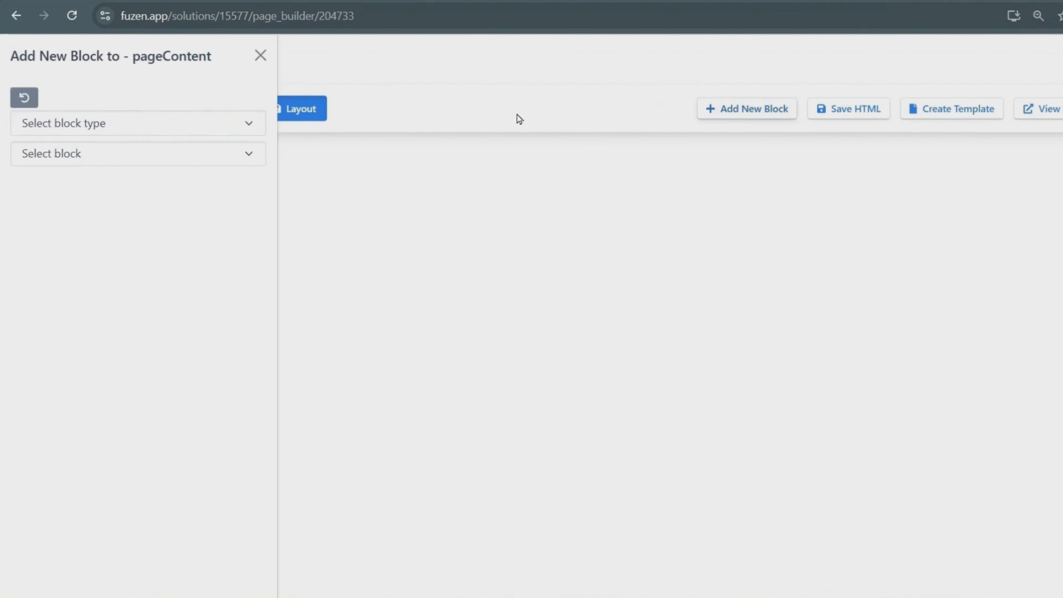
pyautogui.click(171, 121)
pyautogui.click(135, 209)
pyautogui.click(145, 167)
pyautogui.write('header')
pyautogui.click(136, 215)
pyautogui.click(119, 307)
pyautogui.write('My')
# Choose the header text's font weight and heading tag, and add the header block to the page.
pyautogui.click(199, 204)
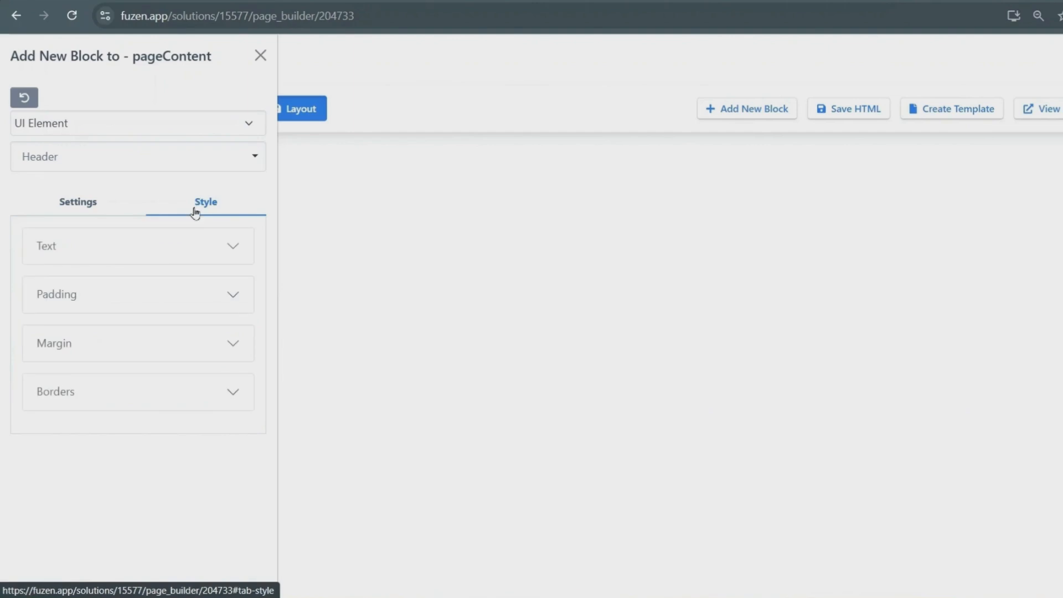
pyautogui.click(157, 252)
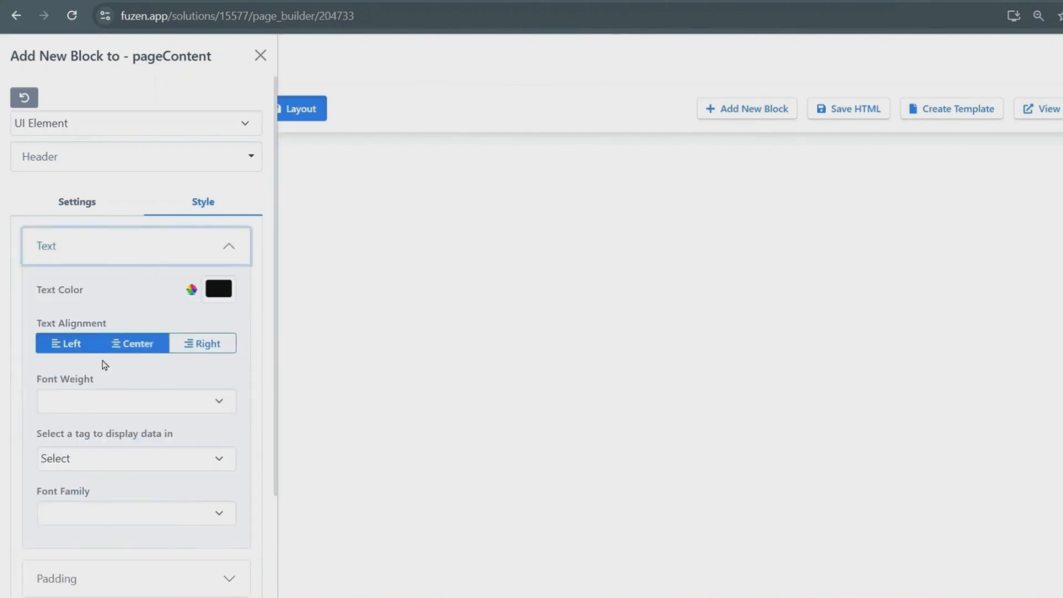
pyautogui.click(90, 406)
pyautogui.click(86, 427)
pyautogui.click(83, 460)
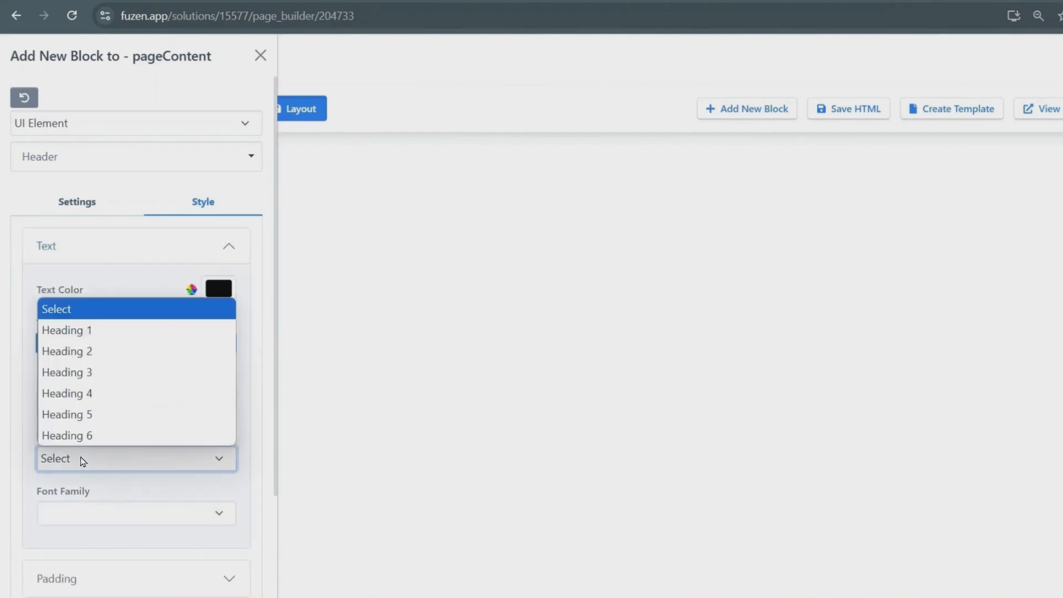
pyautogui.click(86, 416)
pyautogui.click(73, 204)
pyautogui.click(53, 364)
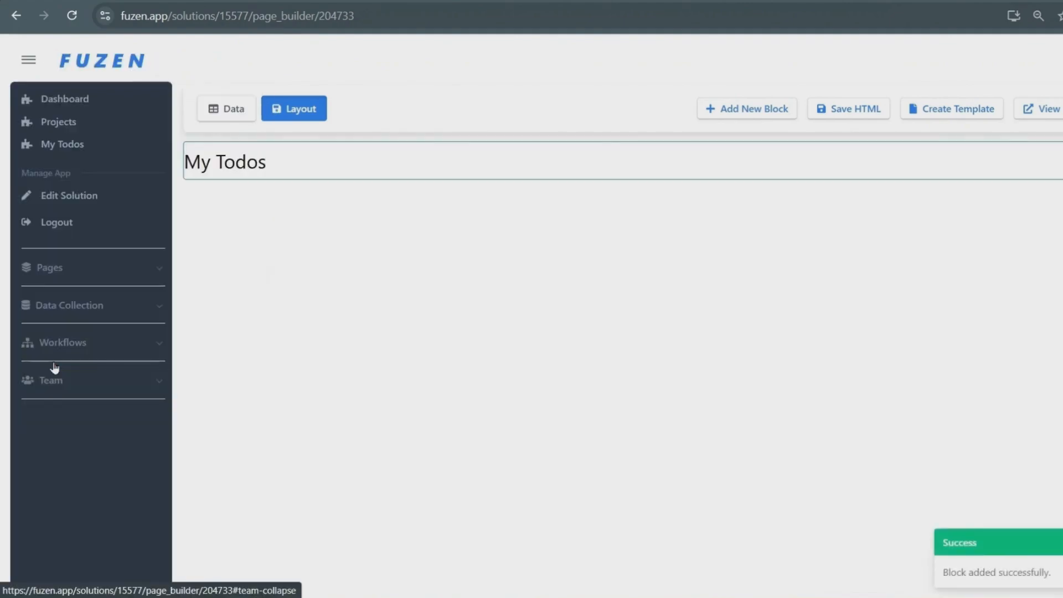
# Start an HTML Structure Nav Tabs block on the My Todos page and set its tabs alignment to Left.
pyautogui.click(724, 109)
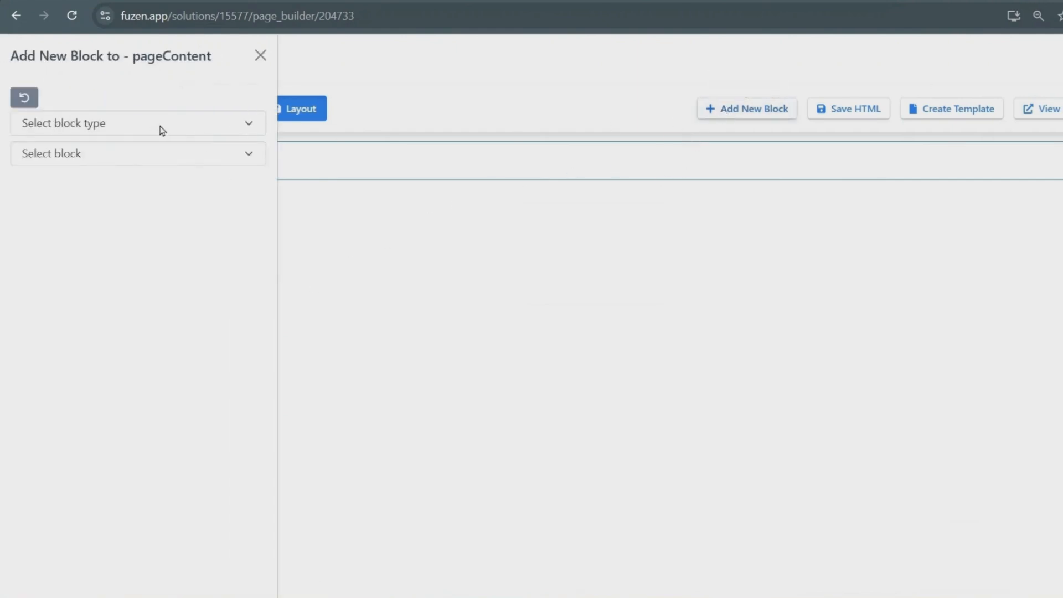
pyautogui.click(167, 131)
pyautogui.click(142, 188)
pyautogui.click(142, 166)
pyautogui.scroll(-3, 101, 332)
pyautogui.click(100, 384)
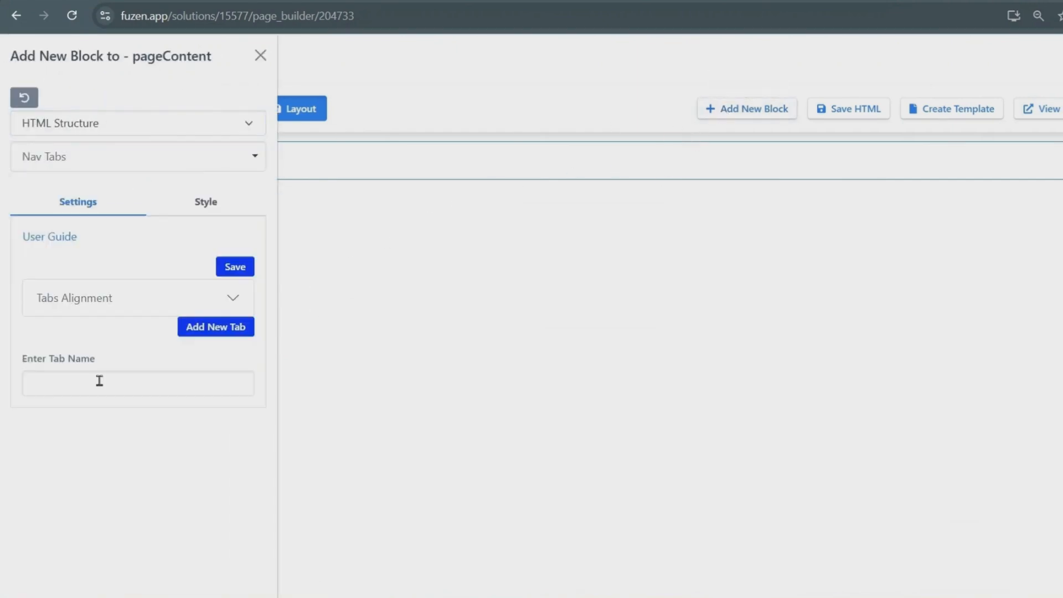
pyautogui.click(99, 302)
pyautogui.click(101, 332)
pyautogui.click(95, 377)
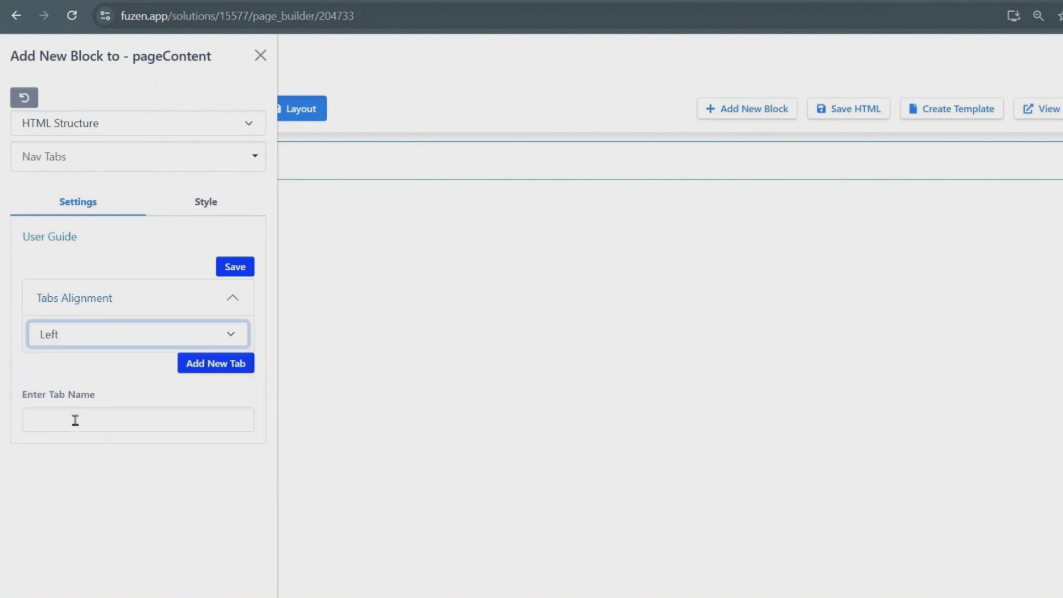
# Name the two navigation tabs My Todos and Calendar, and save the Nav Tabs block to the page.
pyautogui.click(74, 421)
pyautogui.write('My Todos')
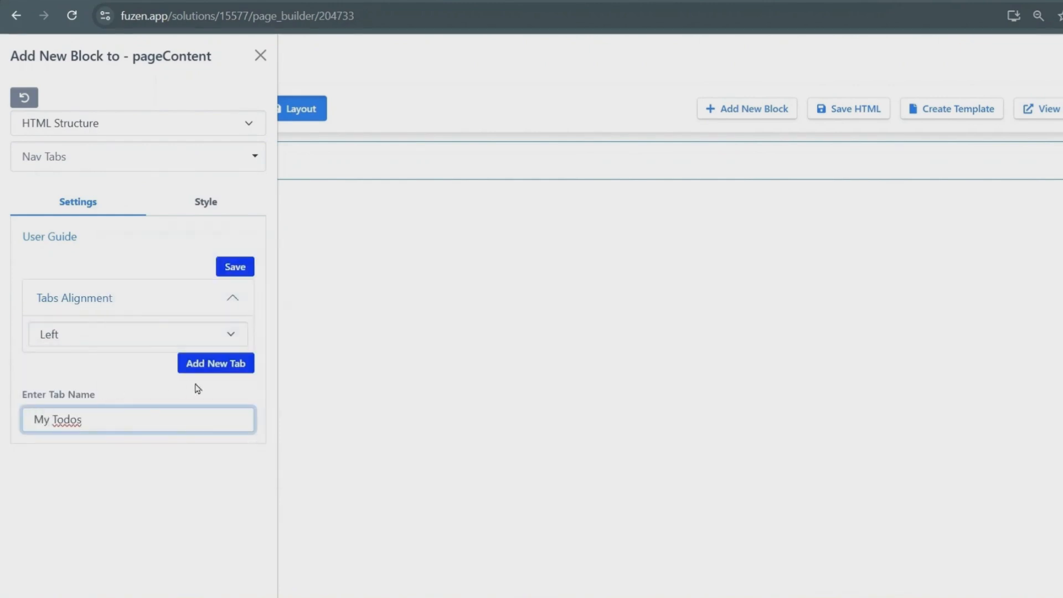
pyautogui.click(244, 364)
pyautogui.click(152, 472)
pyautogui.click(150, 299)
pyautogui.click(231, 267)
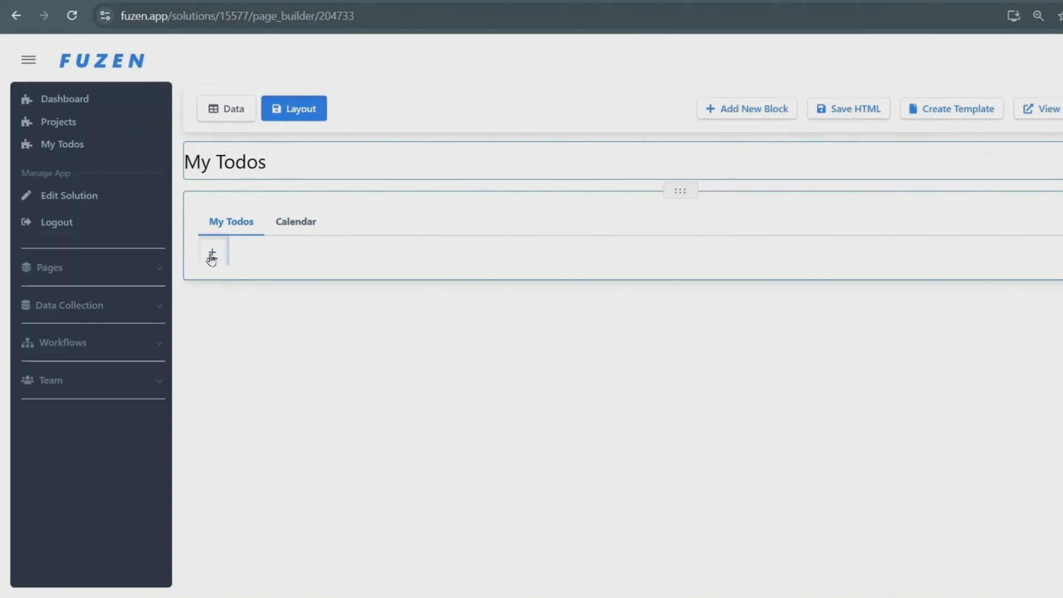
# Start a new UI Element block inside the My Todos tab.
pyautogui.click(212, 256)
pyautogui.click(73, 122)
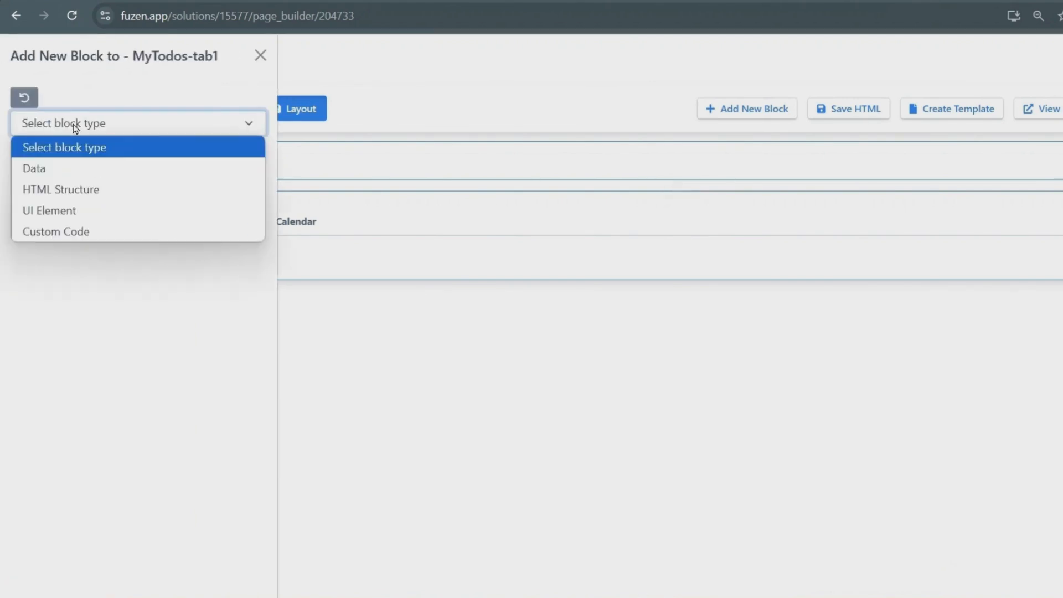
pyautogui.click(64, 209)
pyautogui.click(66, 159)
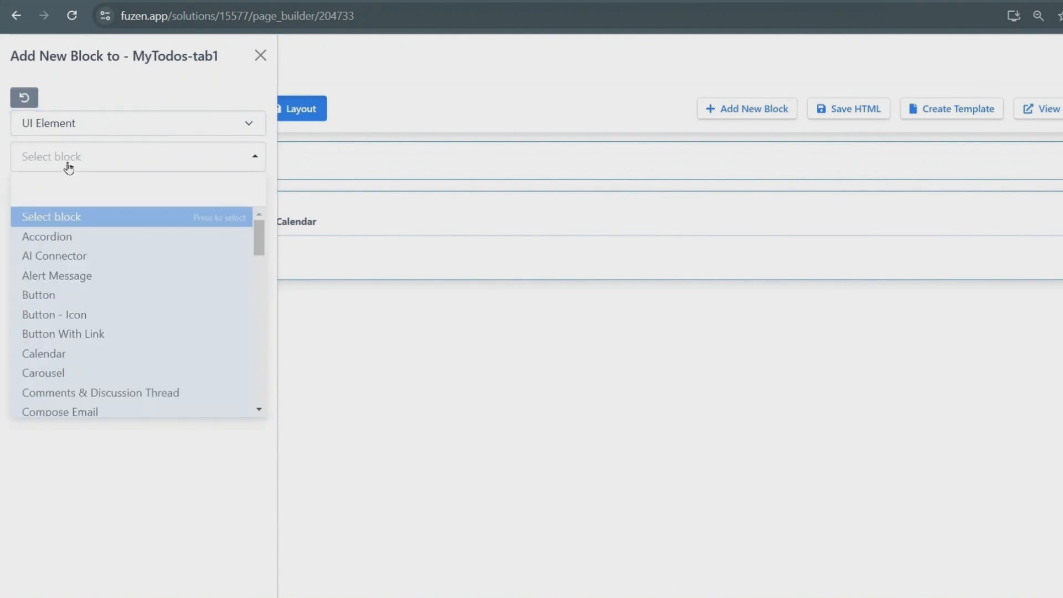
pyautogui.scroll(-3, 64, 254)
pyautogui.scroll(-4, 63, 255)
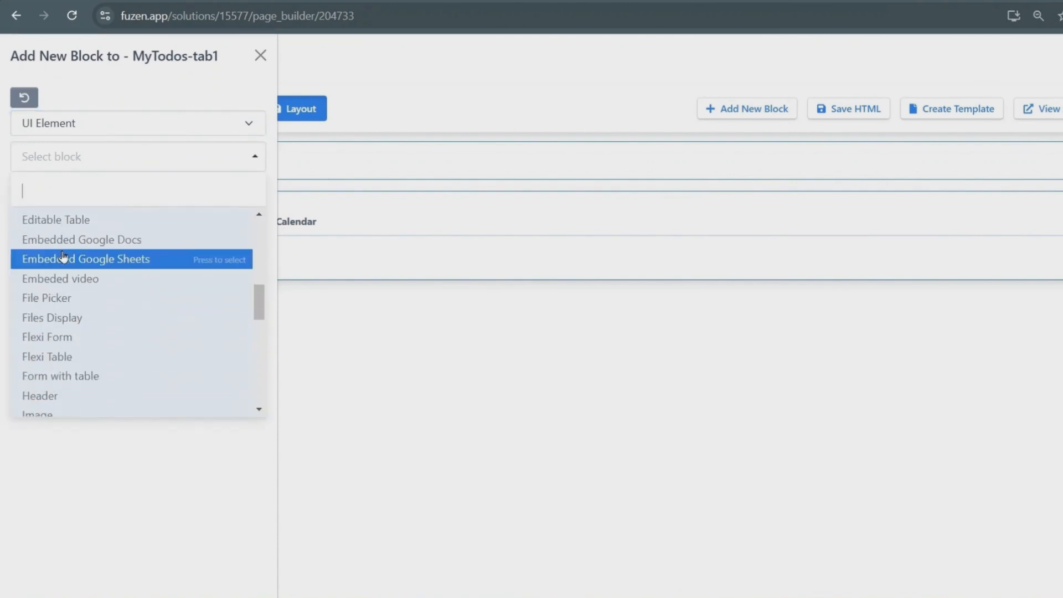
pyautogui.click(62, 356)
# Make the block a Todo List whose data source filters new data from the Tasks collection.
pyautogui.click(62, 161)
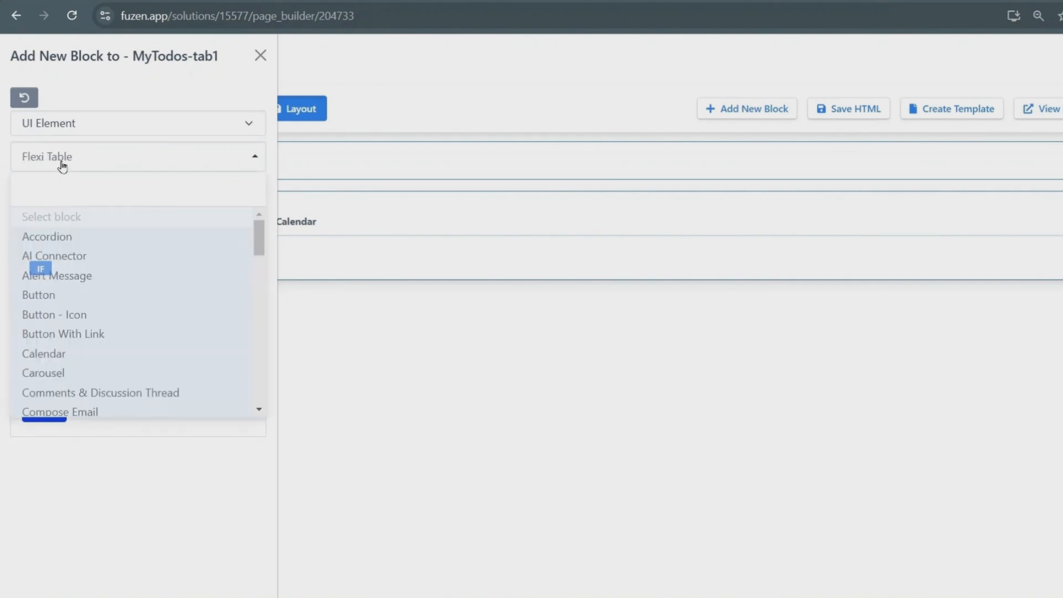
pyautogui.write('tod')
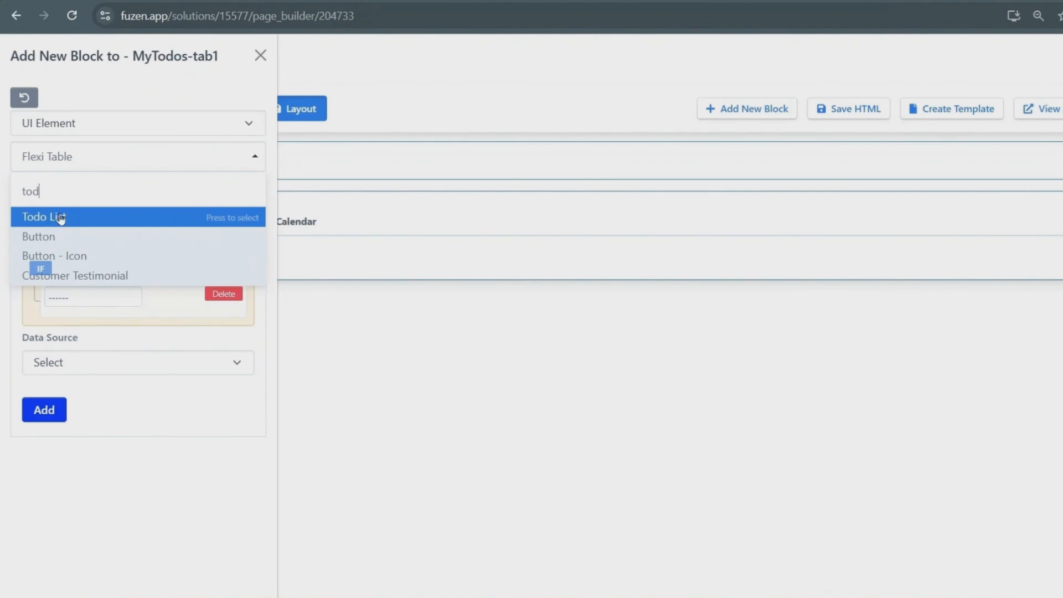
pyautogui.click(60, 217)
pyautogui.click(74, 290)
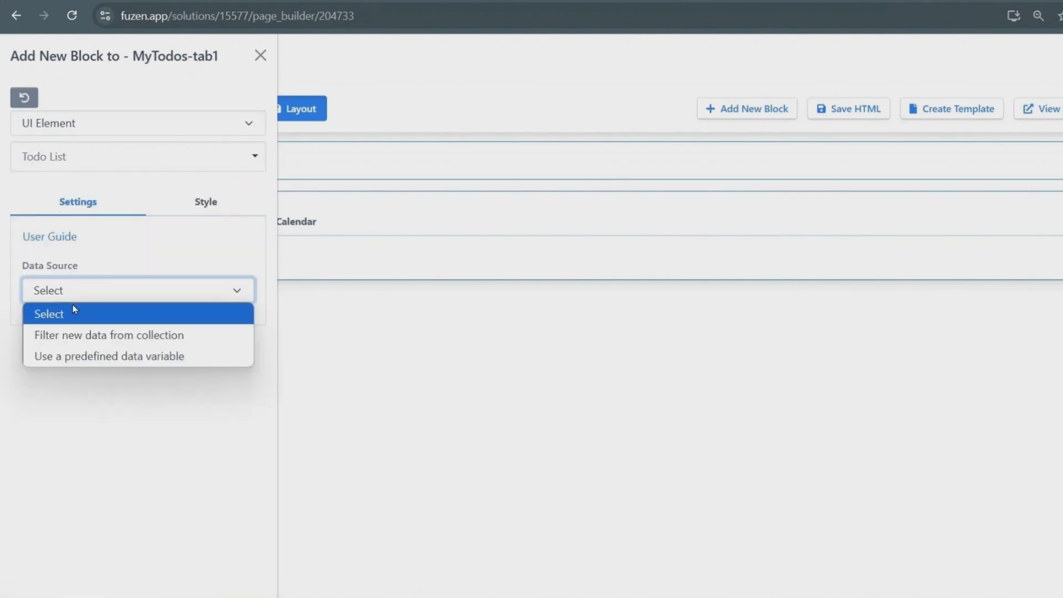
pyautogui.click(73, 335)
pyautogui.click(74, 348)
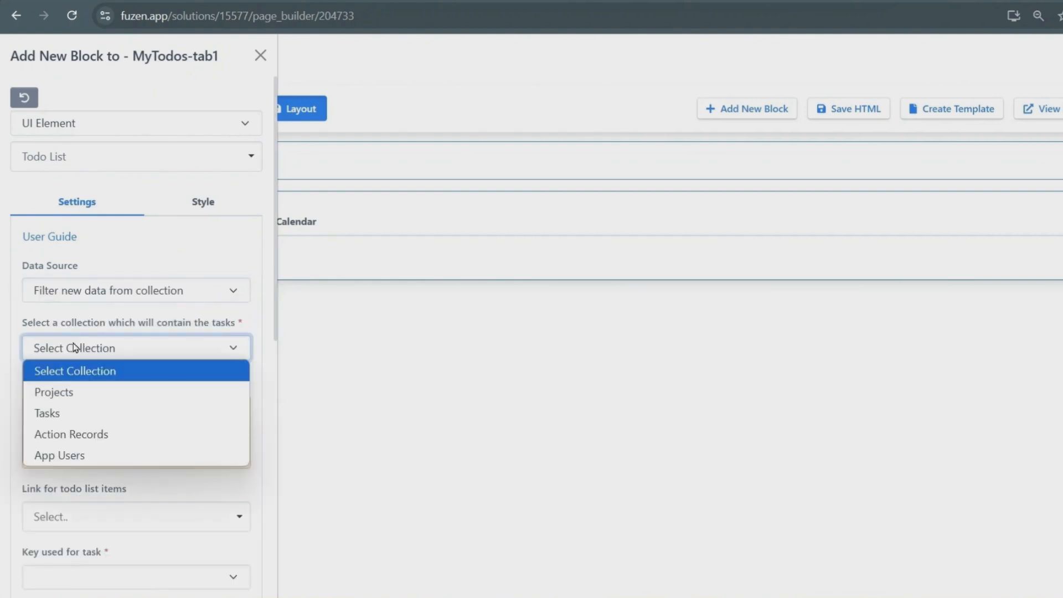
pyautogui.click(62, 408)
# Filter the todo list items to those whose status is not equal to Done.
pyautogui.click(65, 439)
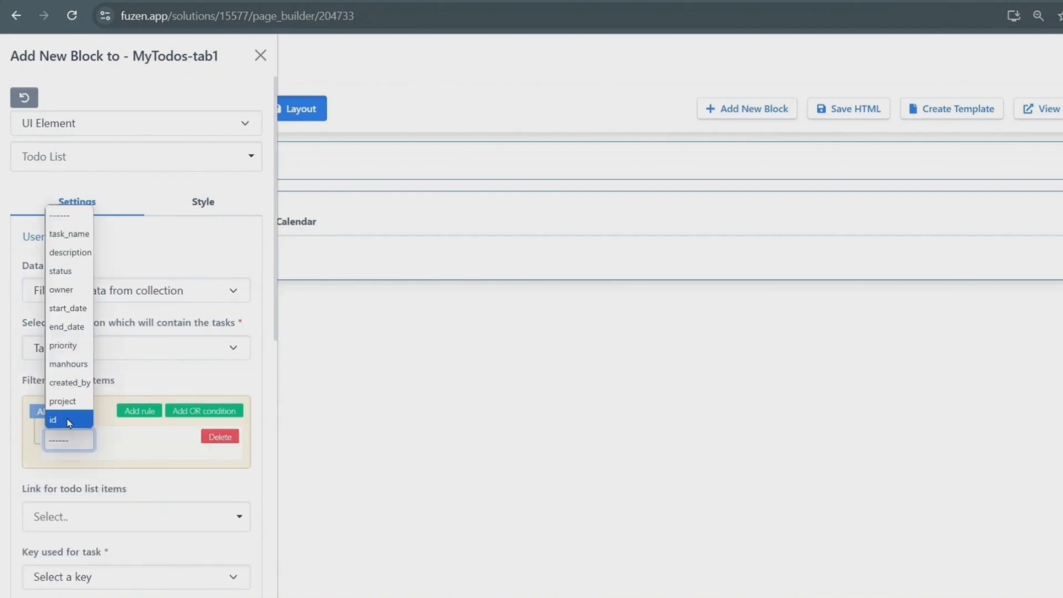
pyautogui.click(66, 274)
pyautogui.click(104, 441)
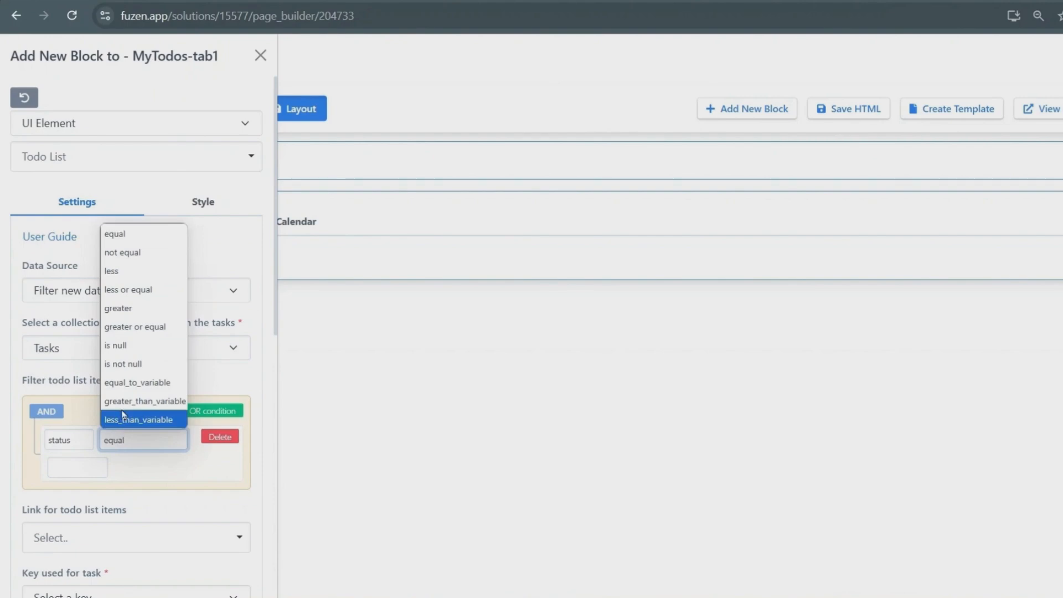
pyautogui.click(131, 254)
pyautogui.click(67, 470)
pyautogui.write('Done')
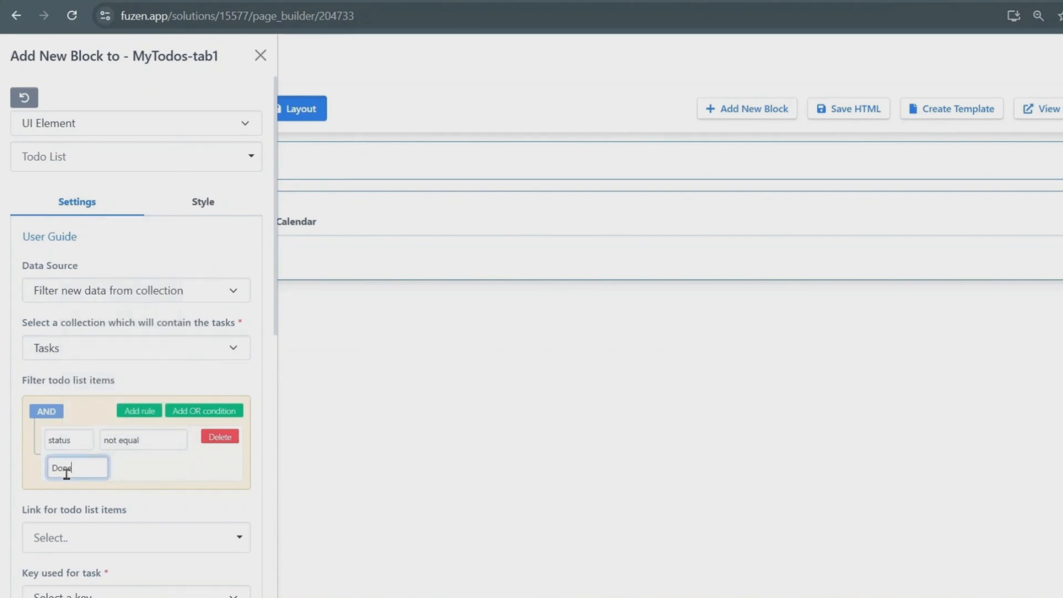
# Add a second rule to the todo list filter requiring status not equal to Verified.
pyautogui.click(136, 414)
pyautogui.click(65, 500)
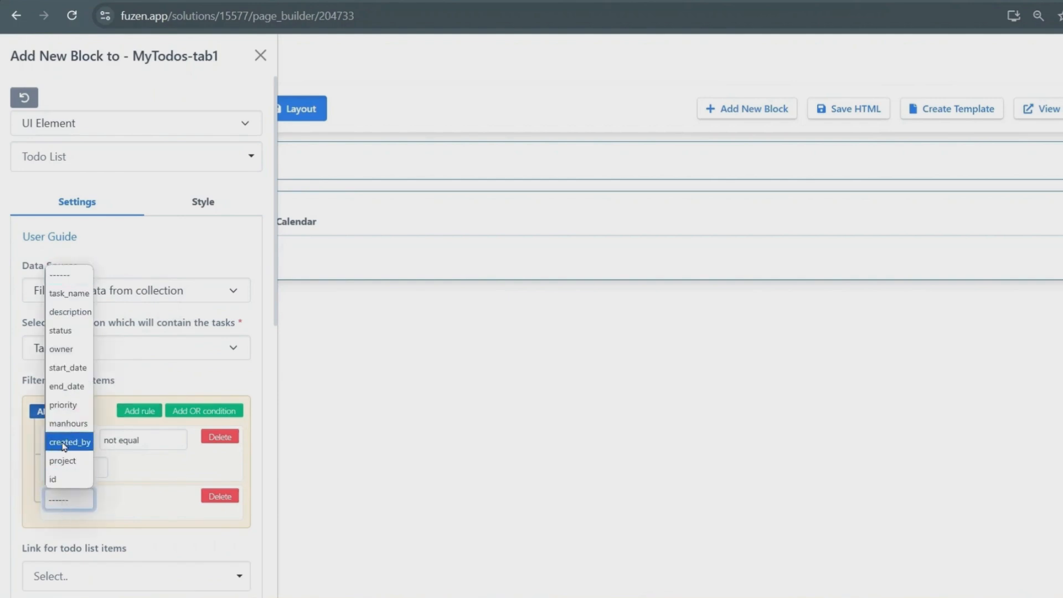
pyautogui.click(60, 331)
pyautogui.click(124, 499)
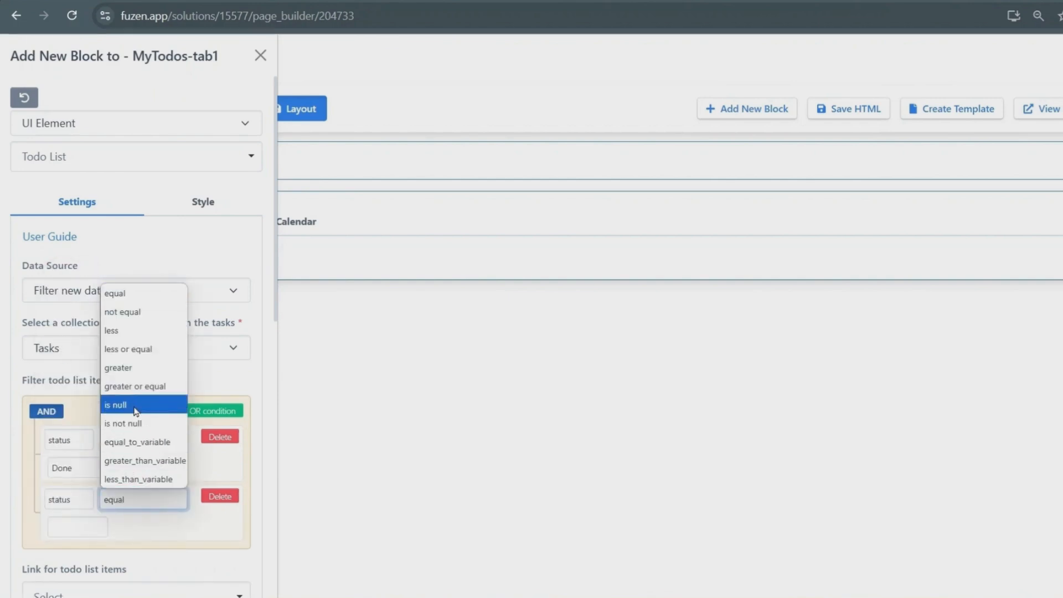
pyautogui.click(122, 312)
pyautogui.click(66, 528)
pyautogui.write('Verified')
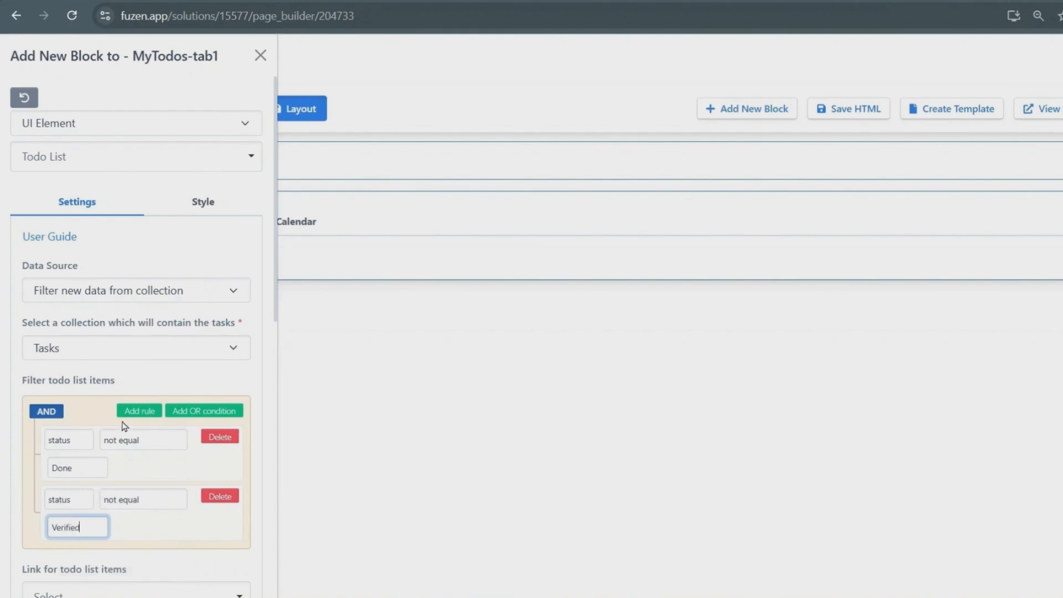
# Add a third todo list filter rule with owner set to equal_to_variable and the Current User Email variable.
pyautogui.click(136, 411)
pyautogui.click(66, 560)
pyautogui.click(65, 417)
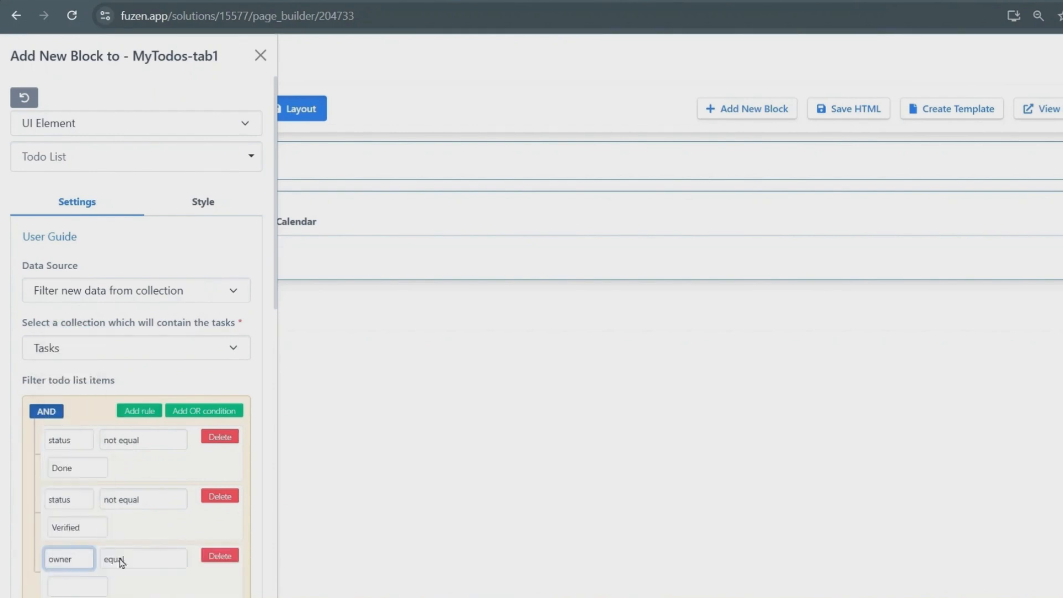
pyautogui.click(118, 560)
pyautogui.click(138, 502)
pyautogui.scroll(-1, 101, 520)
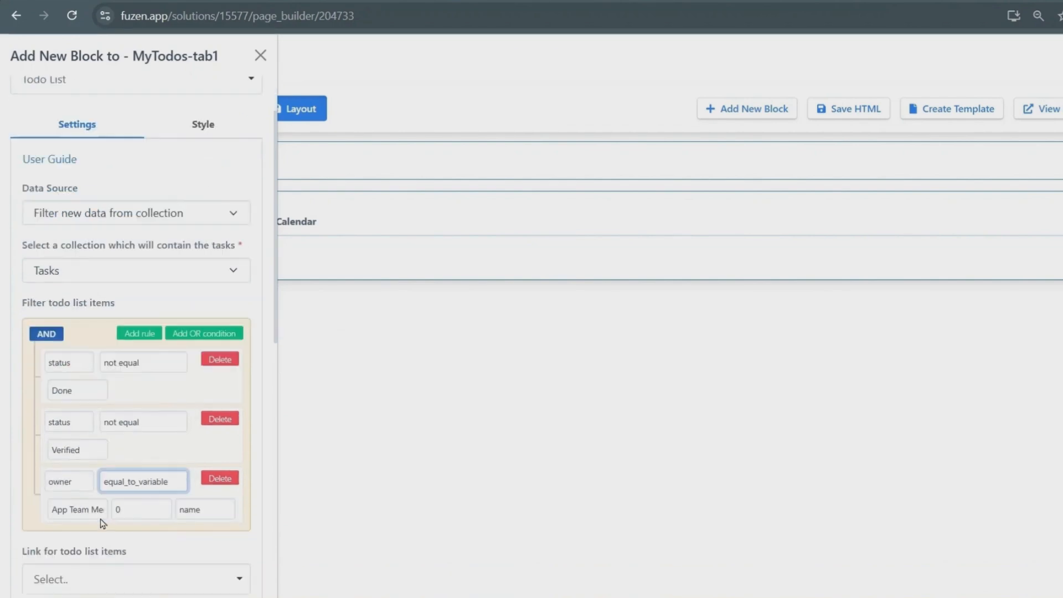
pyautogui.click(83, 510)
pyautogui.click(115, 422)
# Link the todo list items to the Task Details path, using task_name as the task key and status as the status key.
pyautogui.scroll(-2, 66, 449)
pyautogui.click(81, 431)
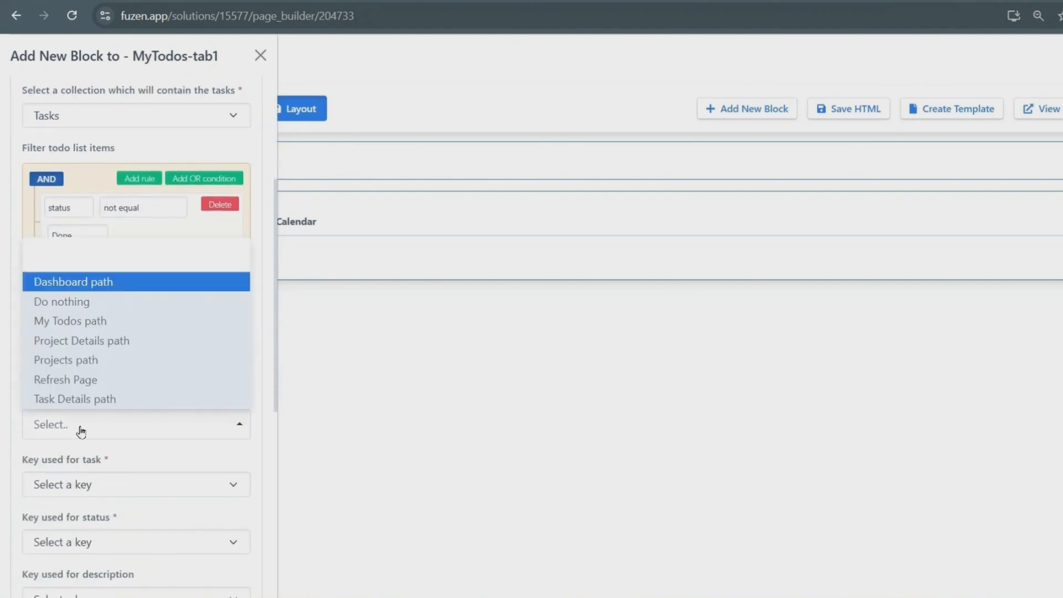
pyautogui.click(81, 400)
pyautogui.scroll(-1, 78, 407)
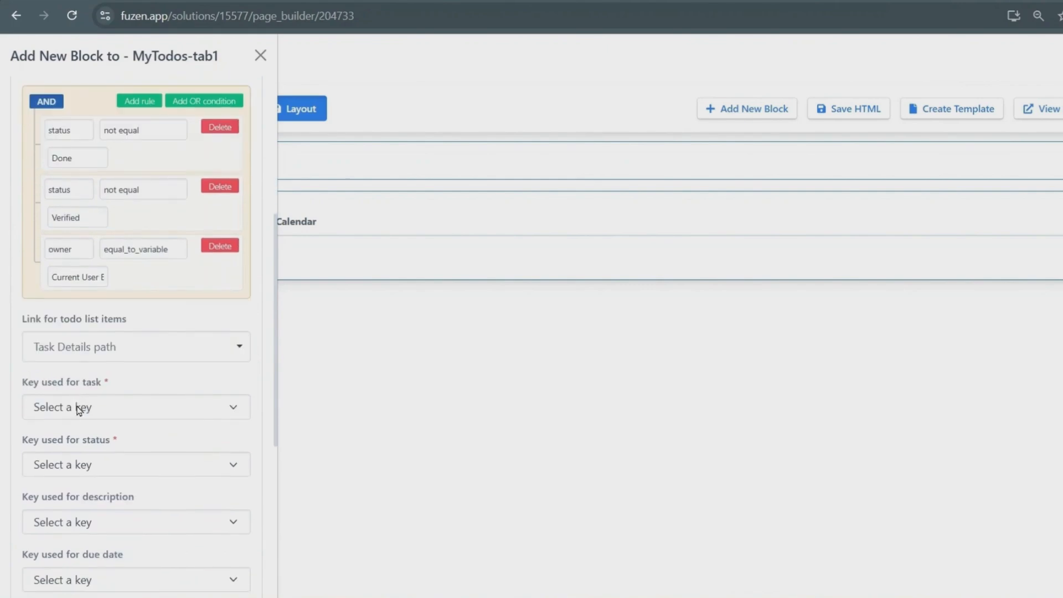
pyautogui.click(79, 408)
pyautogui.click(83, 194)
pyautogui.click(71, 464)
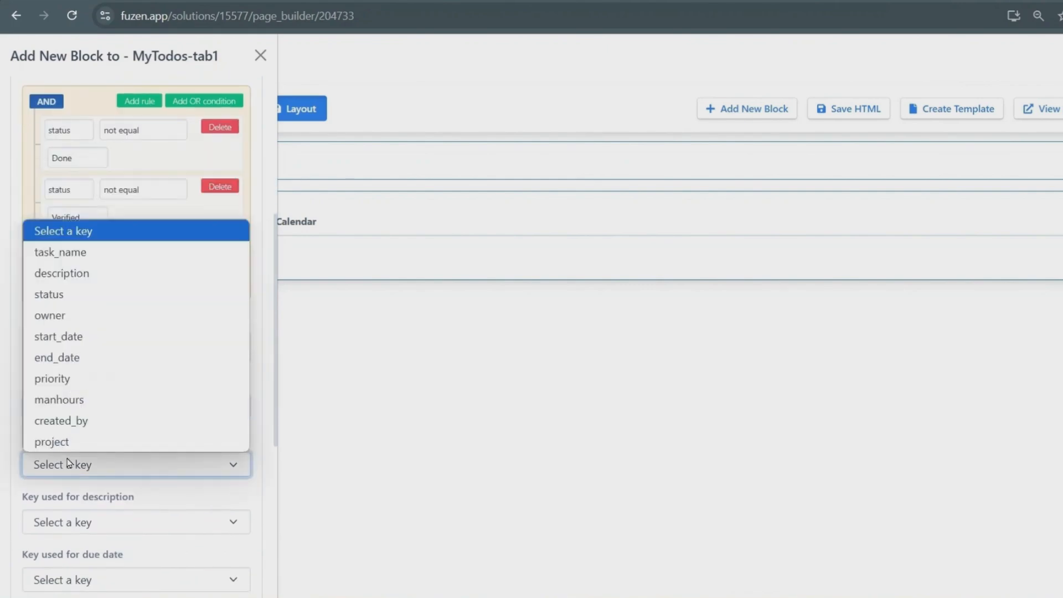
pyautogui.click(83, 297)
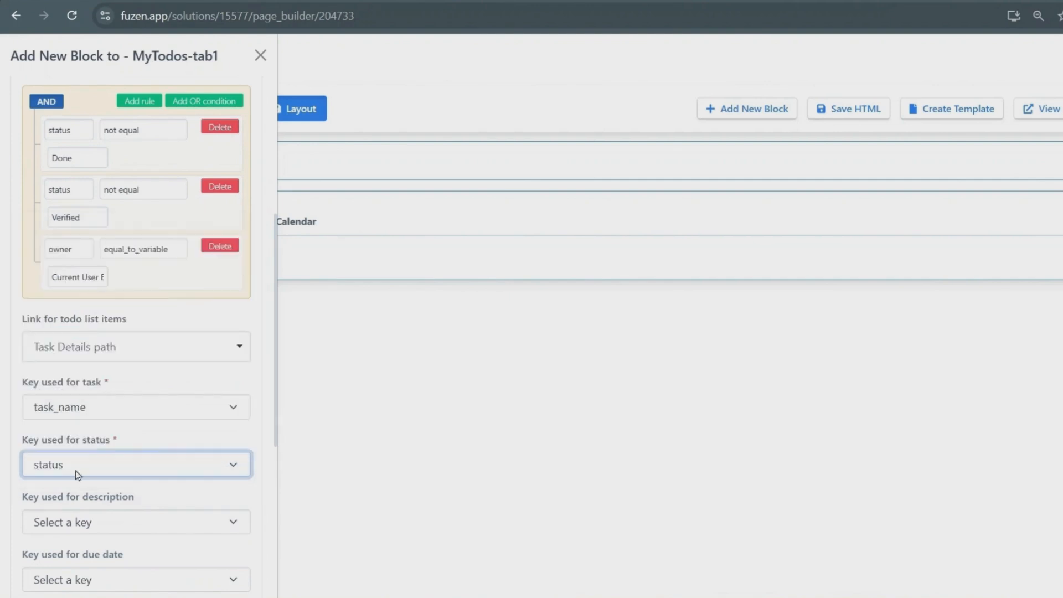
# Set the todo list keys to description for description, end_date for due date and owner for task owner.
pyautogui.click(74, 523)
pyautogui.click(78, 330)
pyautogui.scroll(-2, 79, 366)
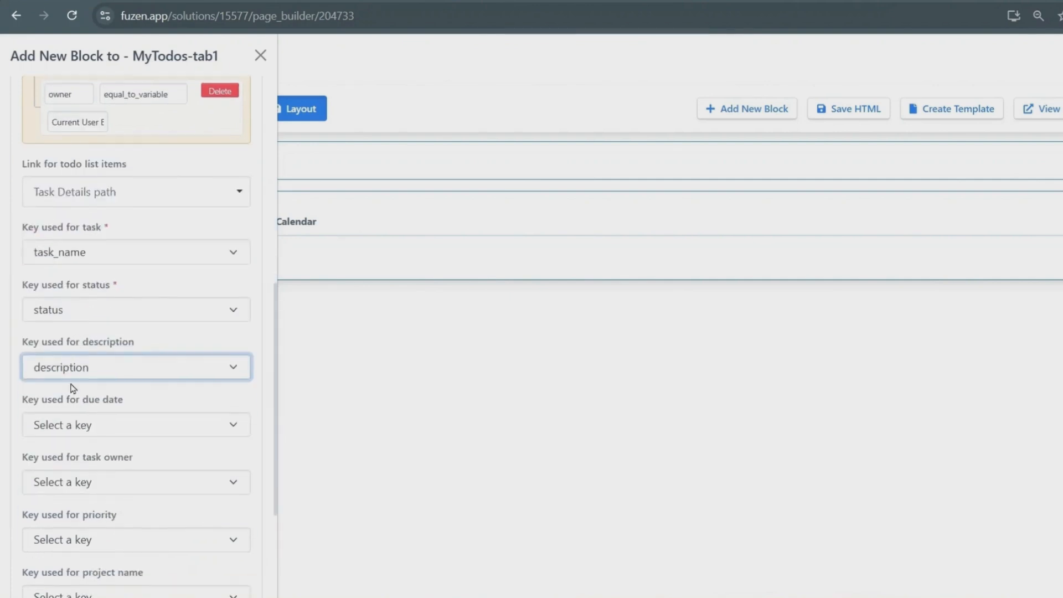
pyautogui.click(79, 425)
pyautogui.click(80, 320)
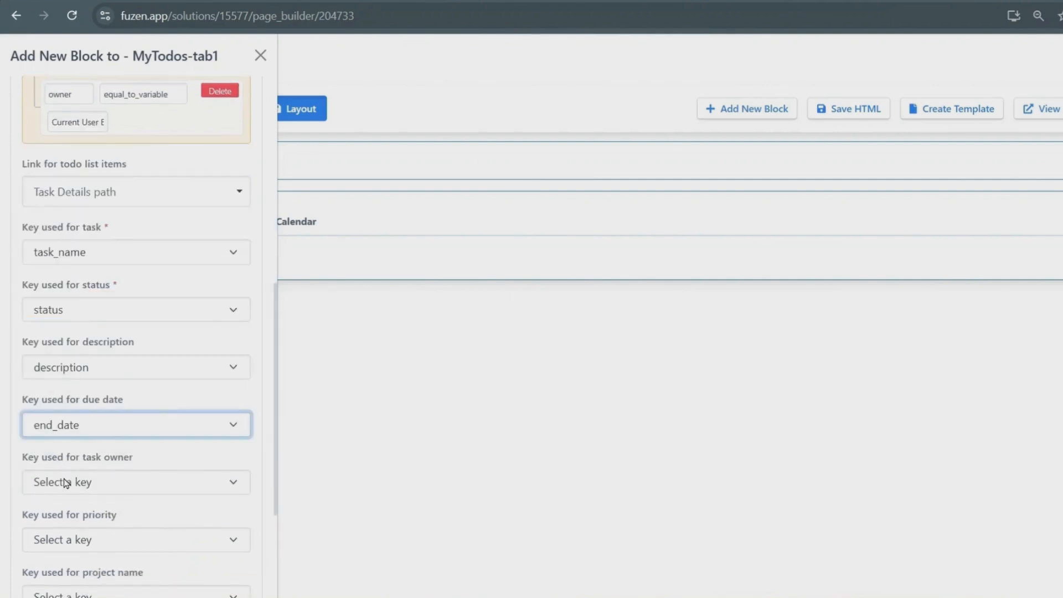
pyautogui.click(66, 483)
pyautogui.click(66, 335)
# Set the priority key to priority and the project name key to project, and add the Todo List block.
pyautogui.click(58, 536)
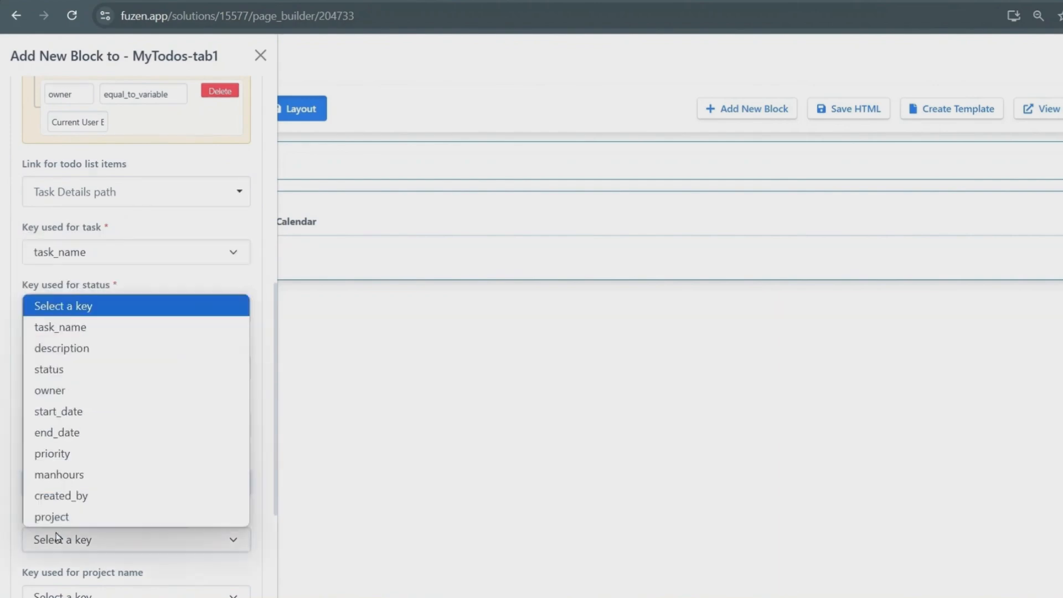
pyautogui.click(55, 454)
pyautogui.scroll(-1, 61, 499)
pyautogui.click(63, 521)
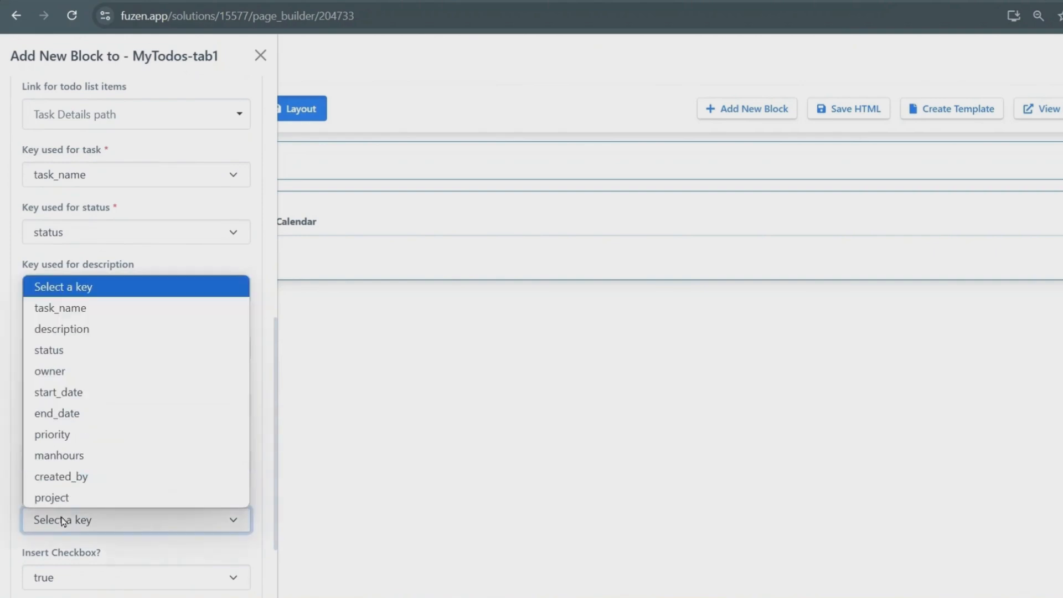
pyautogui.click(61, 498)
pyautogui.scroll(-2, 64, 498)
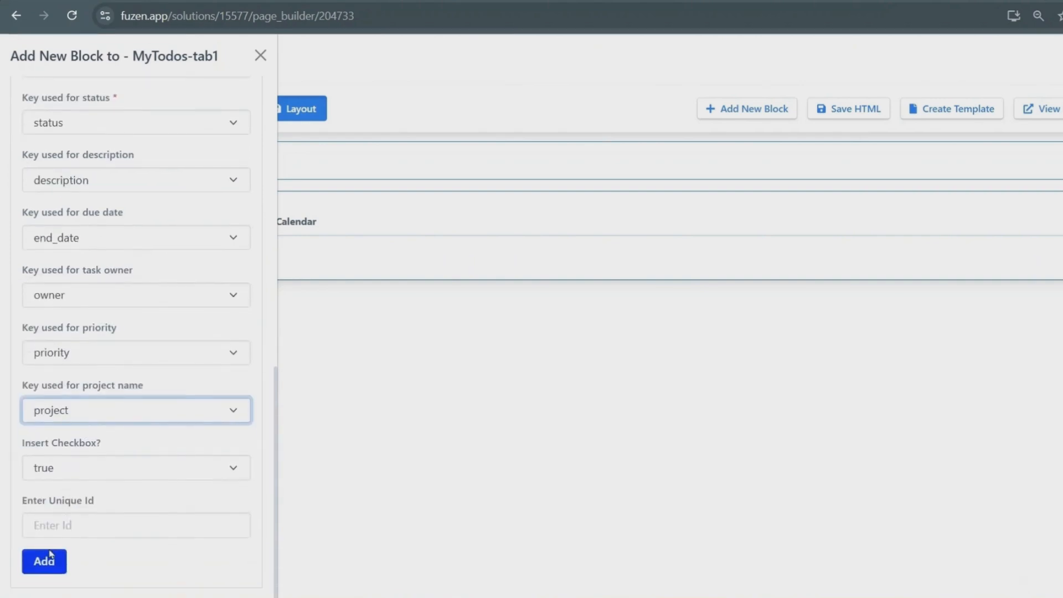
pyautogui.click(49, 559)
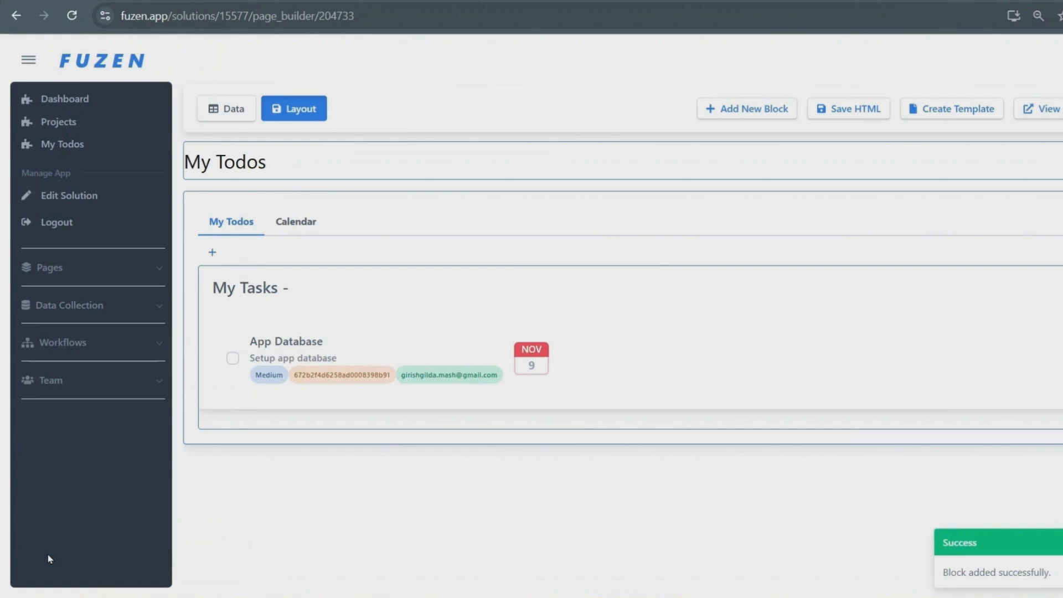
# Start a UI Element Calendar block inside the Calendar tab.
pyautogui.click(294, 224)
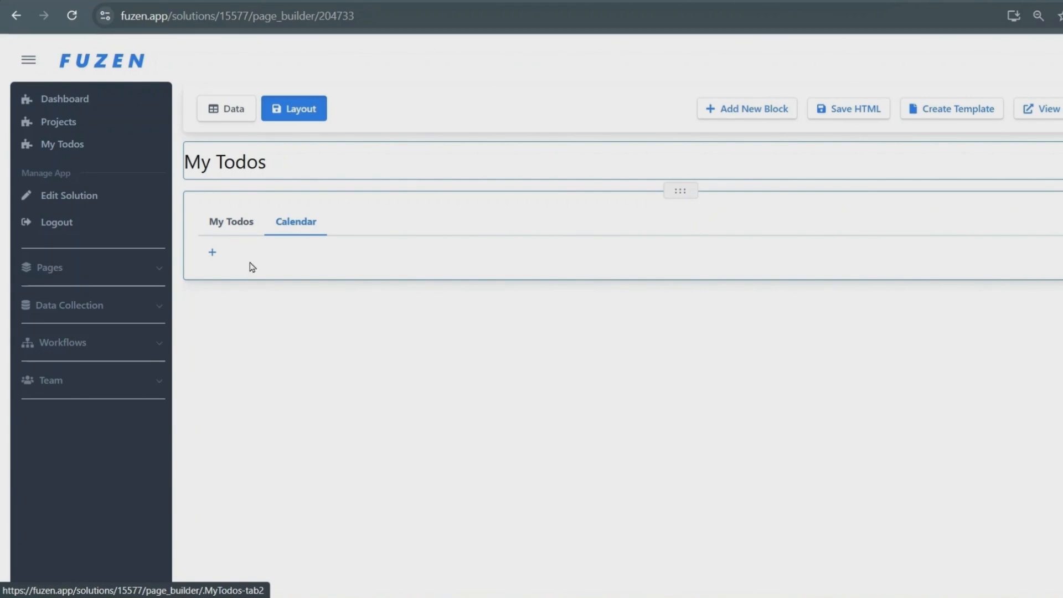
pyautogui.click(212, 253)
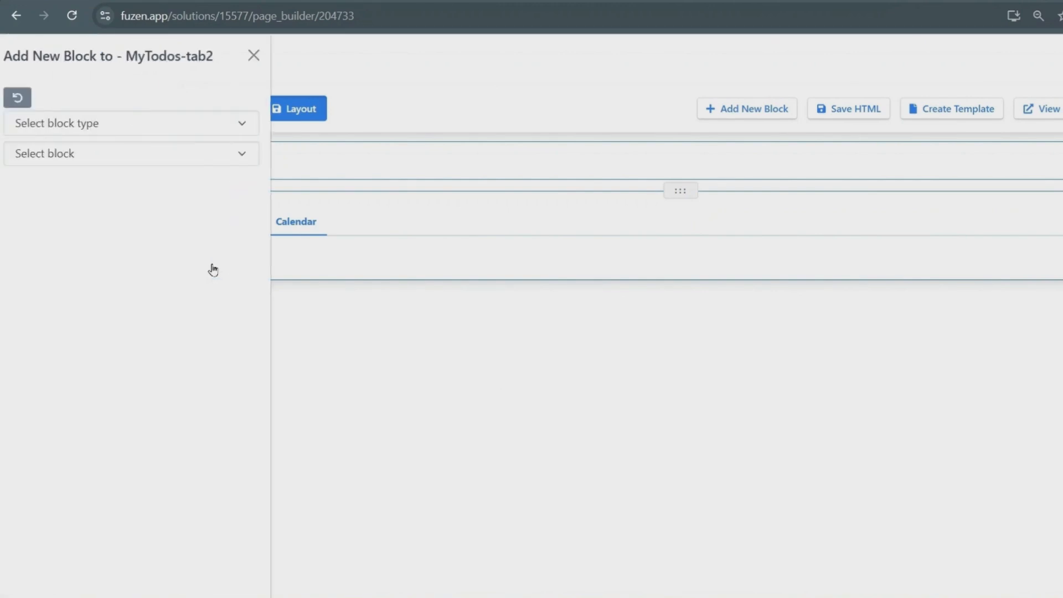
pyautogui.click(133, 125)
pyautogui.click(124, 211)
pyautogui.click(126, 166)
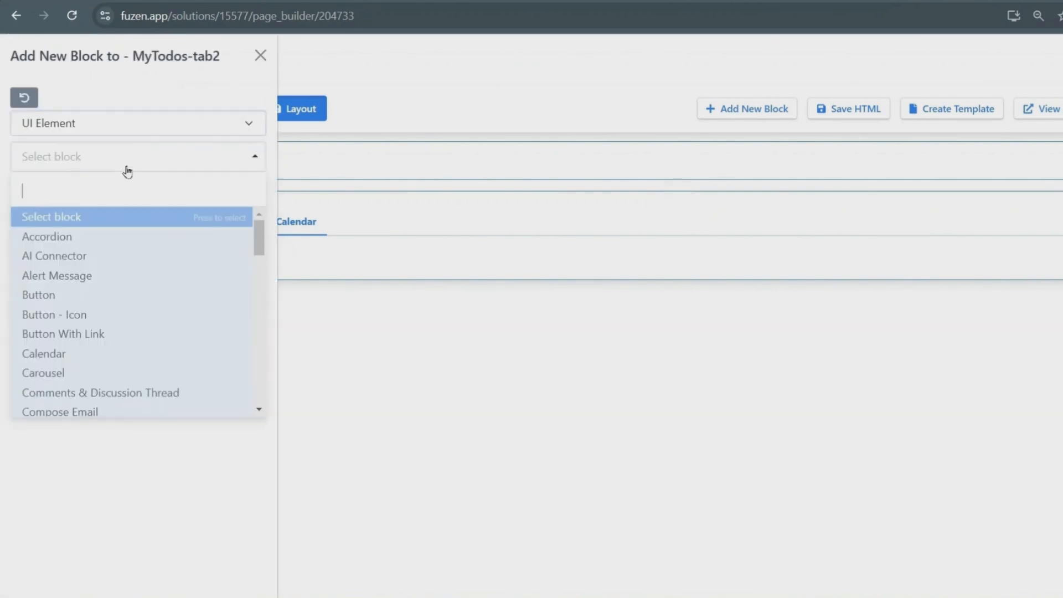
pyautogui.write('calendar')
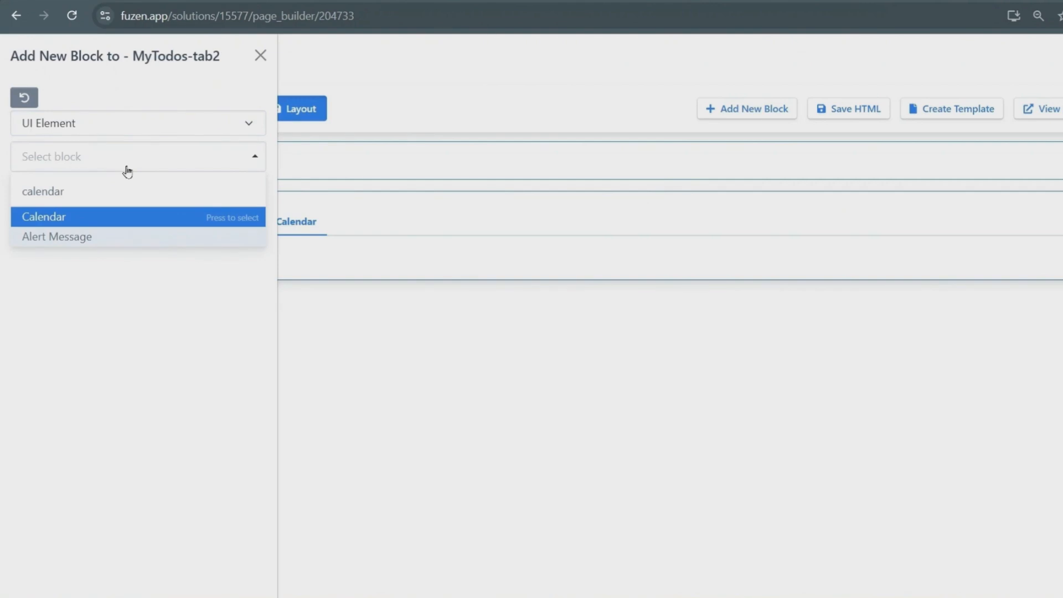
pyautogui.click(133, 216)
# Set the Calendar block's data source to filter new data from the Tasks collection.
pyautogui.click(131, 290)
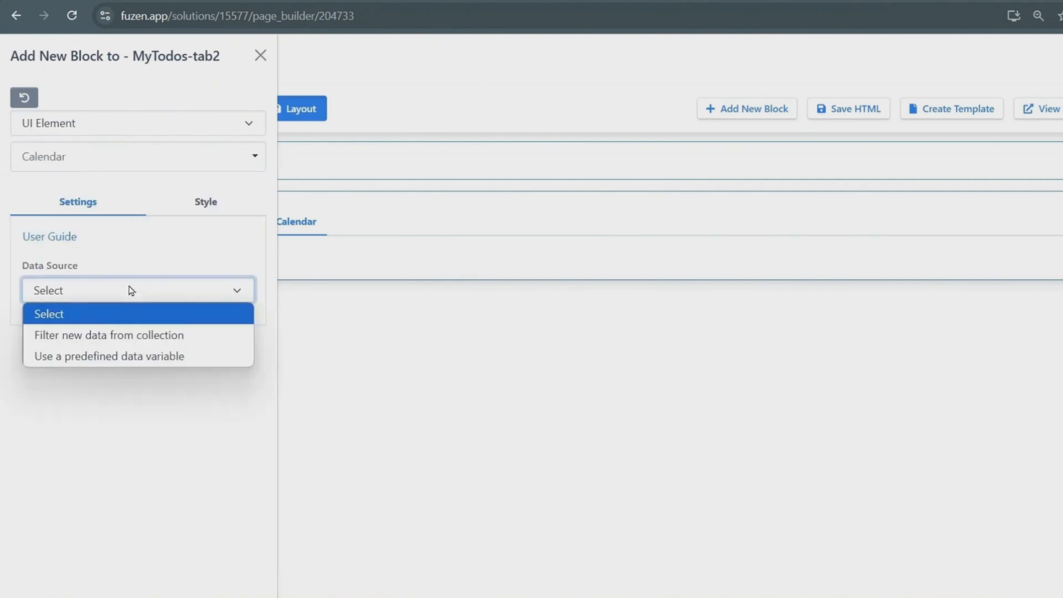
pyautogui.click(130, 335)
pyautogui.click(112, 349)
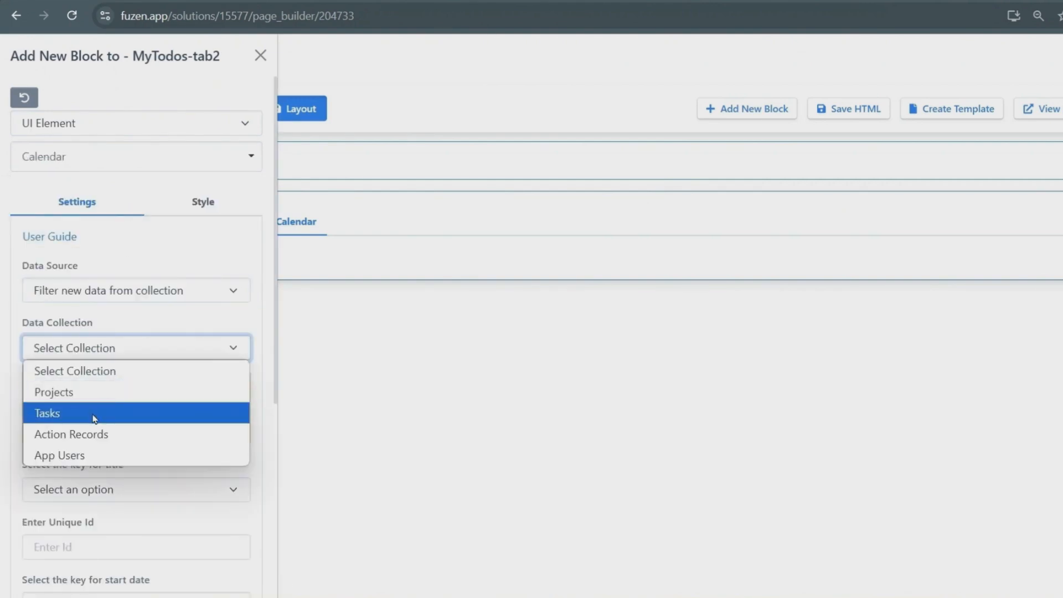
pyautogui.click(89, 413)
# Filter the calendar's tasks to those whose status is not equal to Done.
pyautogui.click(78, 417)
pyautogui.click(62, 248)
pyautogui.click(112, 418)
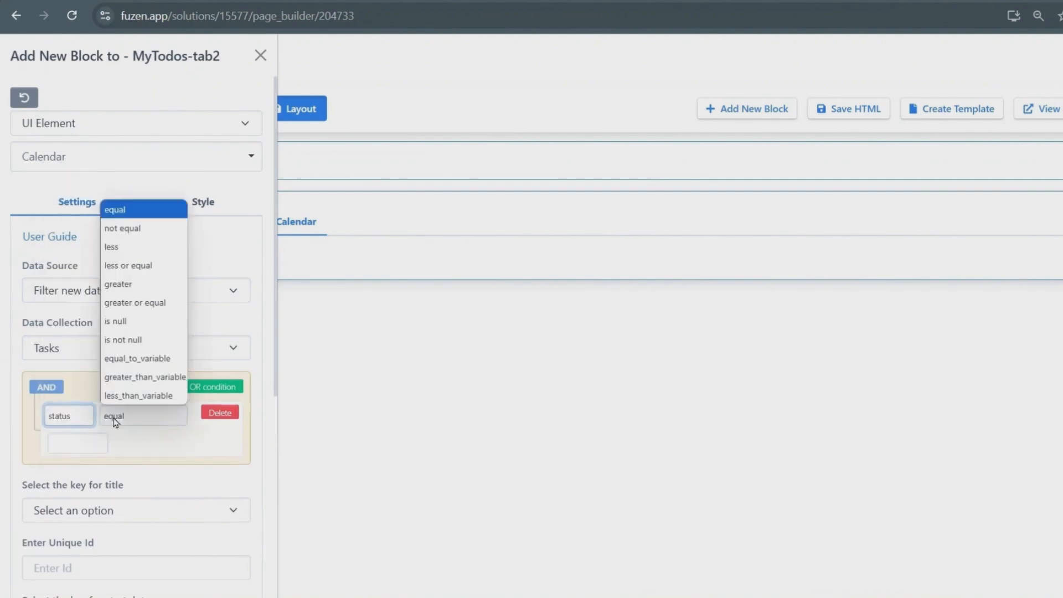
pyautogui.click(136, 230)
pyautogui.click(79, 441)
pyautogui.write('Done')
# Add a second rule to the calendar's filter so that status is not equal to Verified.
pyautogui.click(140, 386)
pyautogui.click(66, 475)
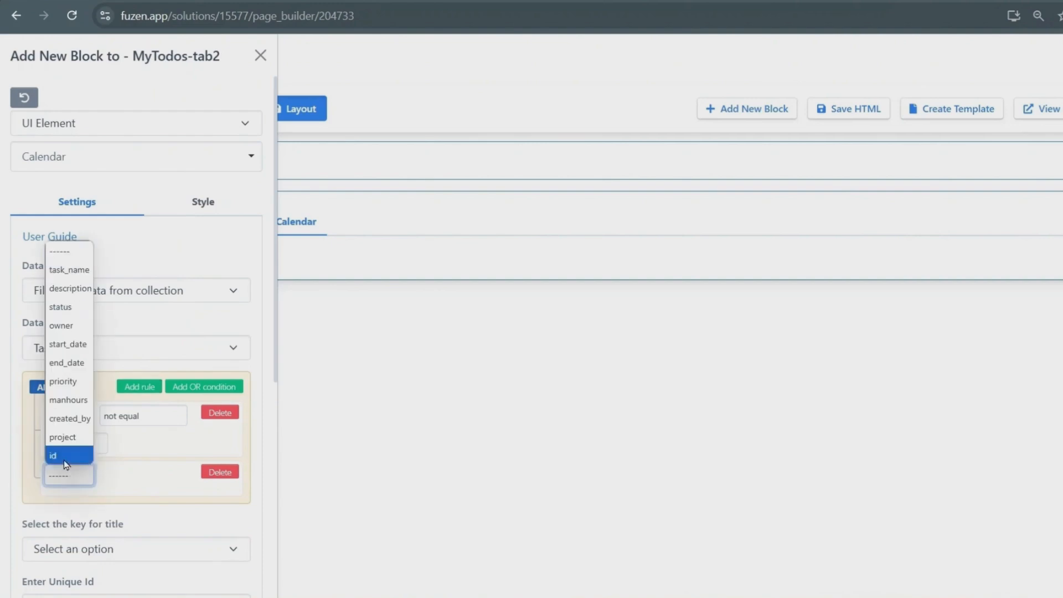
pyautogui.click(66, 308)
pyautogui.click(143, 475)
pyautogui.click(123, 289)
pyautogui.click(72, 503)
pyautogui.write('Verified')
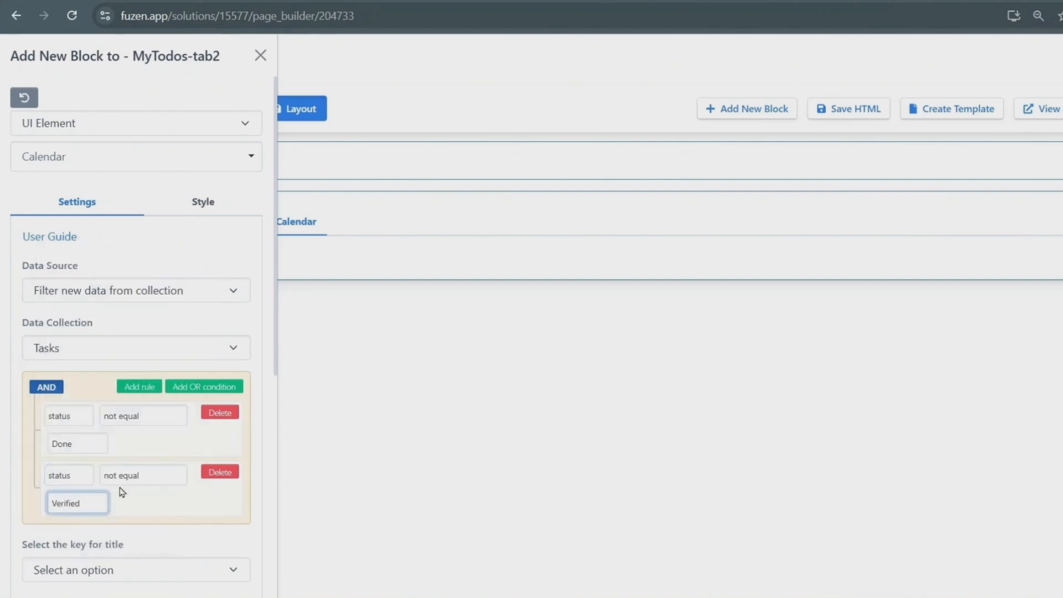
# Add a third filter rule so that owner is equal_to_variable Current User Email.
pyautogui.click(128, 387)
pyautogui.click(57, 539)
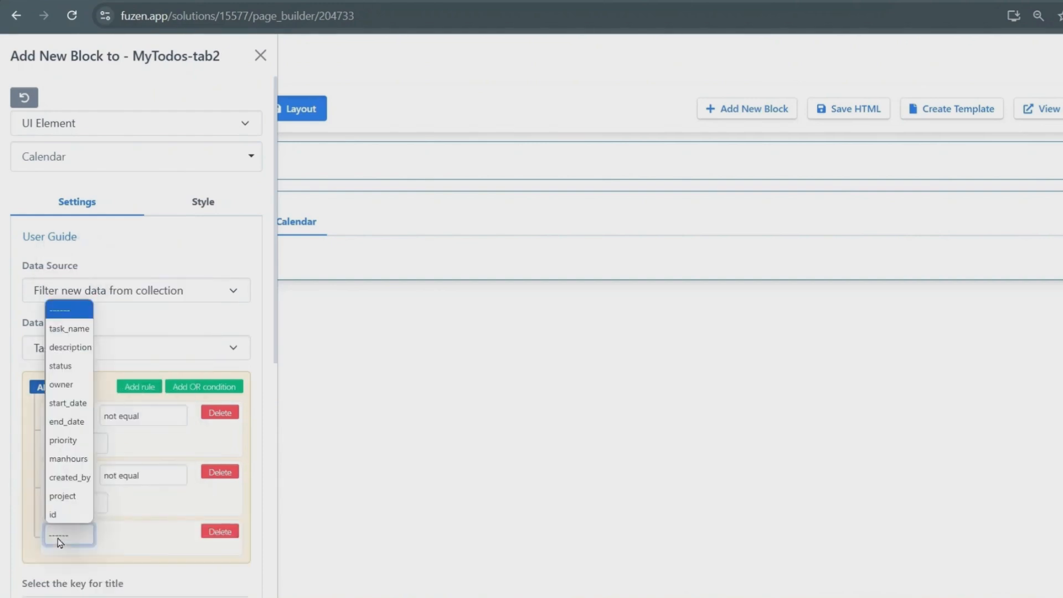
pyautogui.click(64, 383)
pyautogui.click(119, 535)
pyautogui.click(138, 477)
pyautogui.click(83, 564)
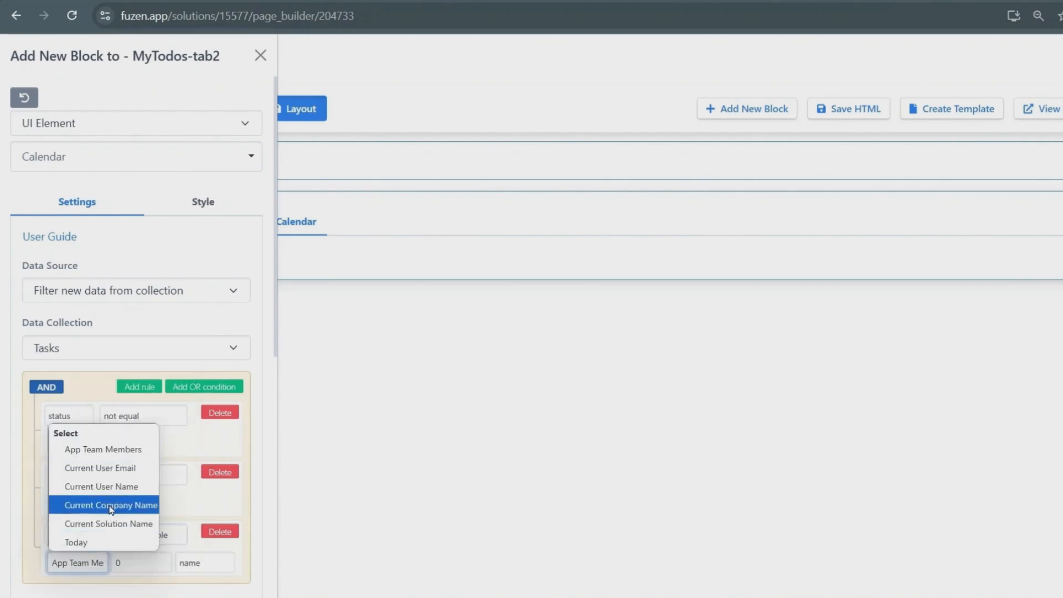
pyautogui.click(89, 469)
# Set the calendar's title key to Task Name, start date key to Start Date and end date key to End Date.
pyautogui.scroll(-4, 108, 402)
pyautogui.click(107, 397)
pyautogui.click(71, 183)
pyautogui.click(104, 512)
pyautogui.click(61, 379)
pyautogui.click(94, 564)
pyautogui.click(84, 457)
# Add the Calendar block with its entries linked to the task details page, and save the My Todos page.
pyautogui.scroll(-3, 84, 457)
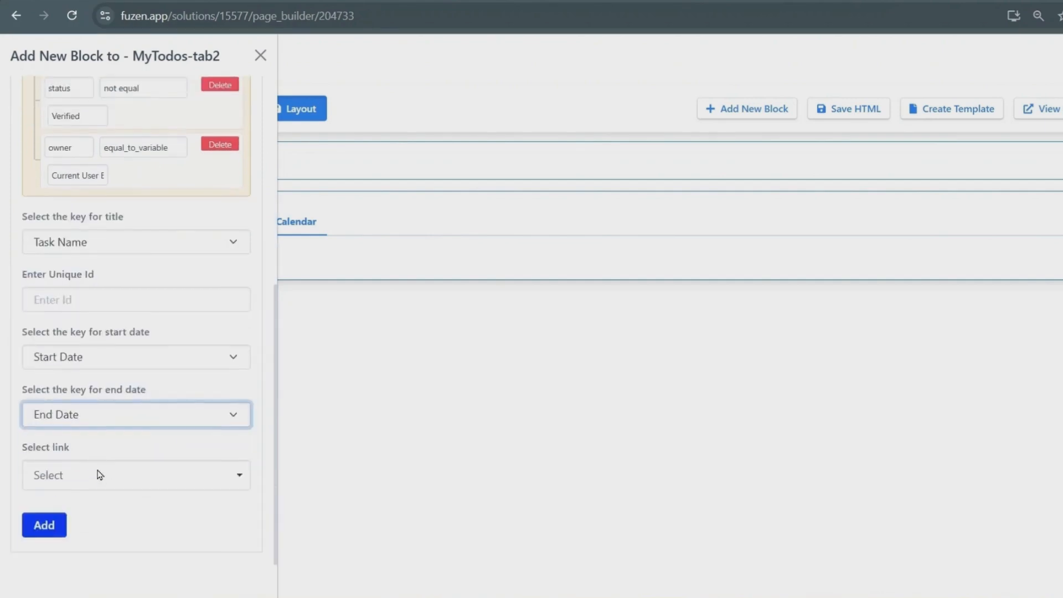
pyautogui.click(98, 475)
pyautogui.click(97, 486)
pyautogui.click(45, 562)
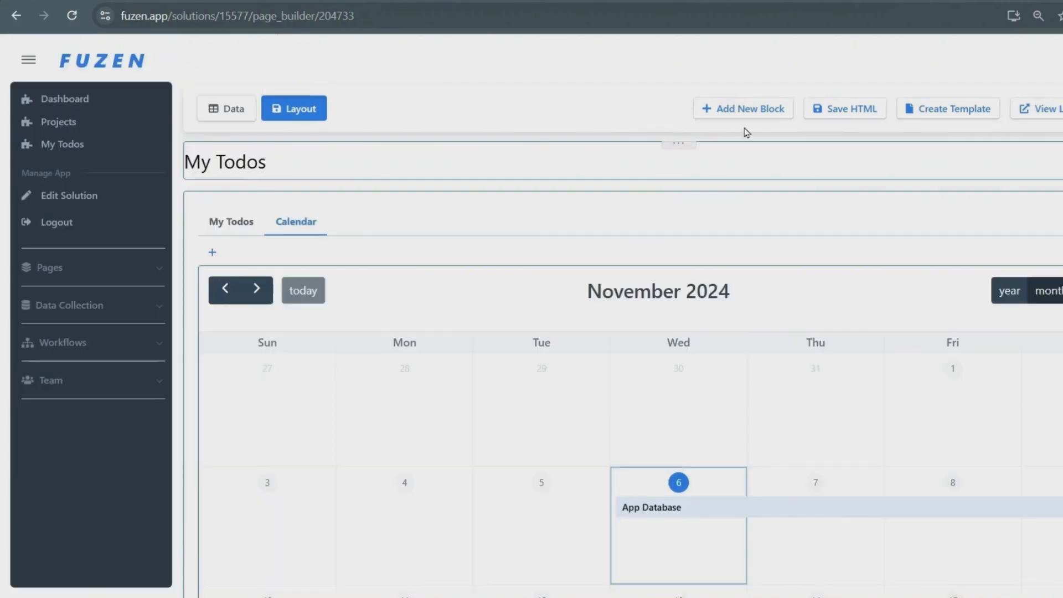
pyautogui.click(841, 122)
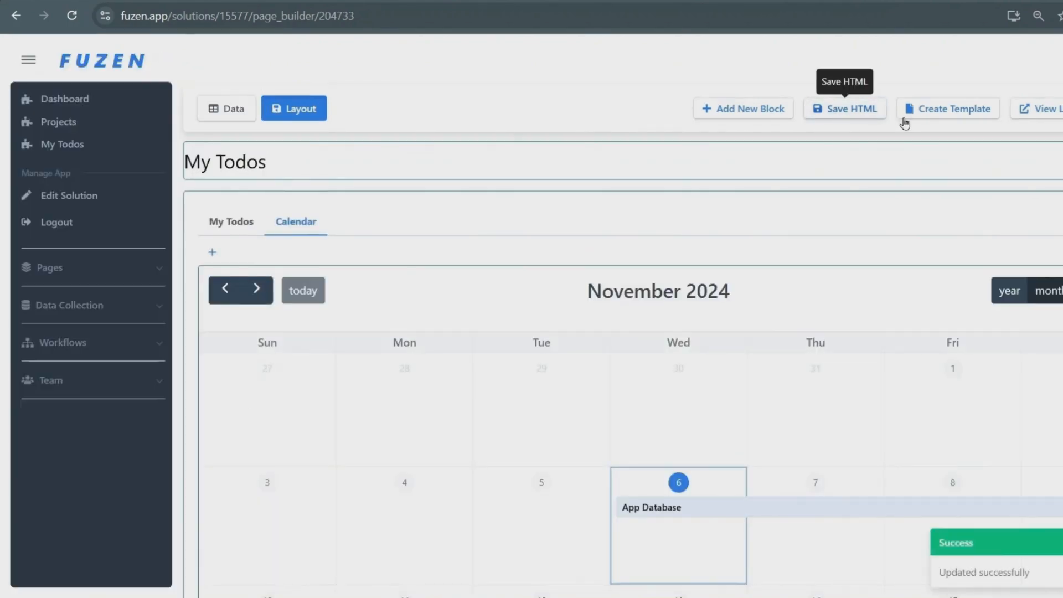
# View the live My Todos page, check both of its tabs and open the App Database task from the calendar.
pyautogui.click(1056, 113)
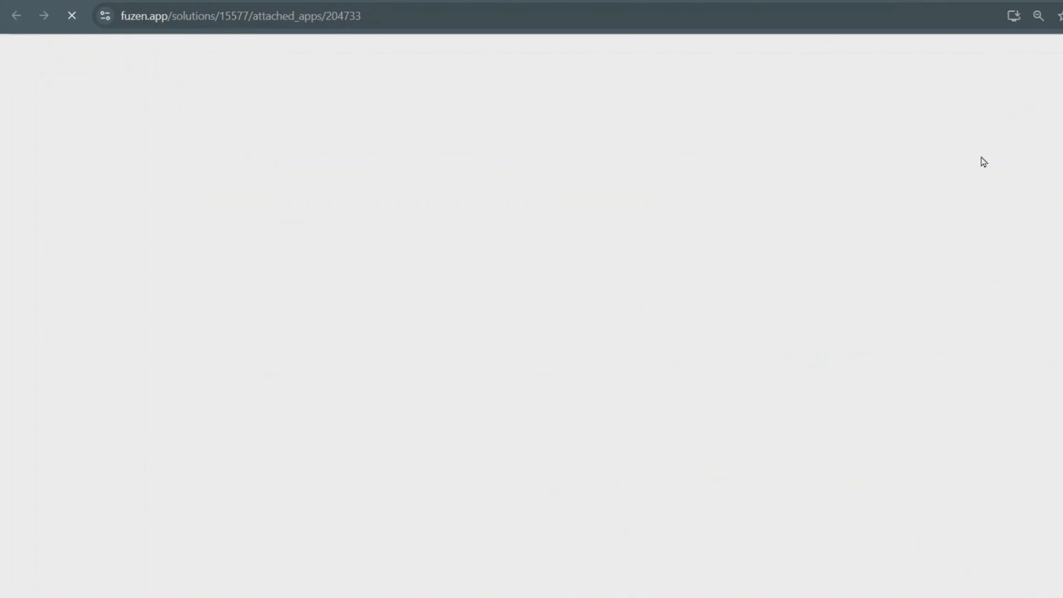
pyautogui.click(232, 184)
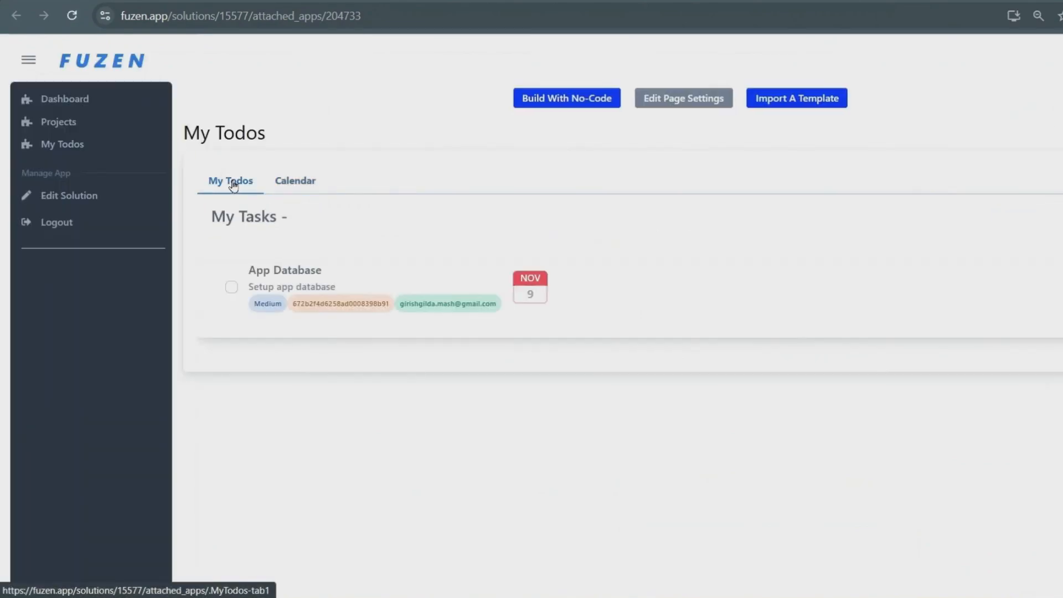
pyautogui.click(286, 189)
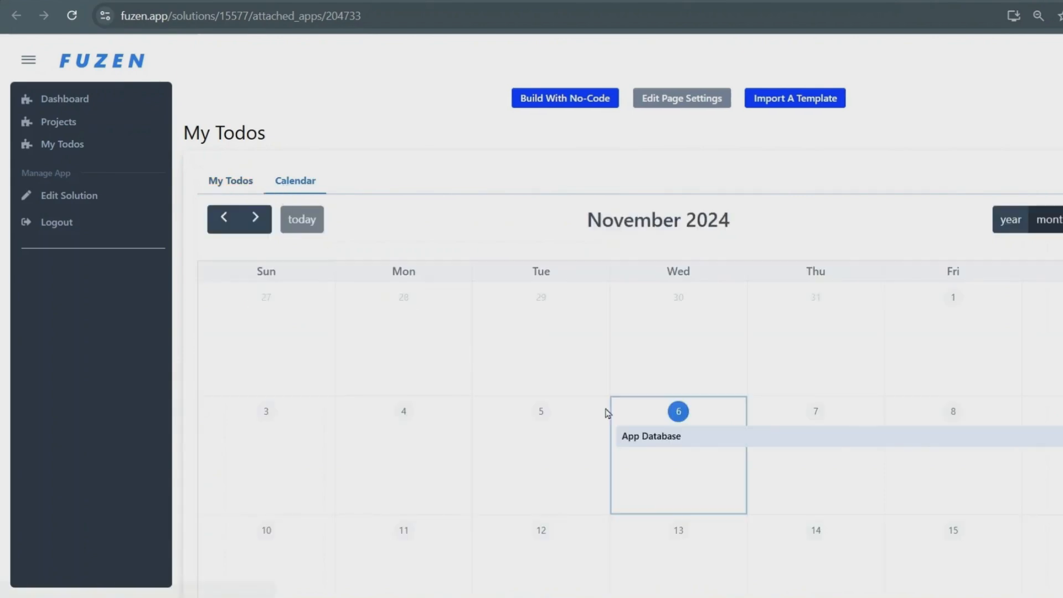
pyautogui.click(648, 440)
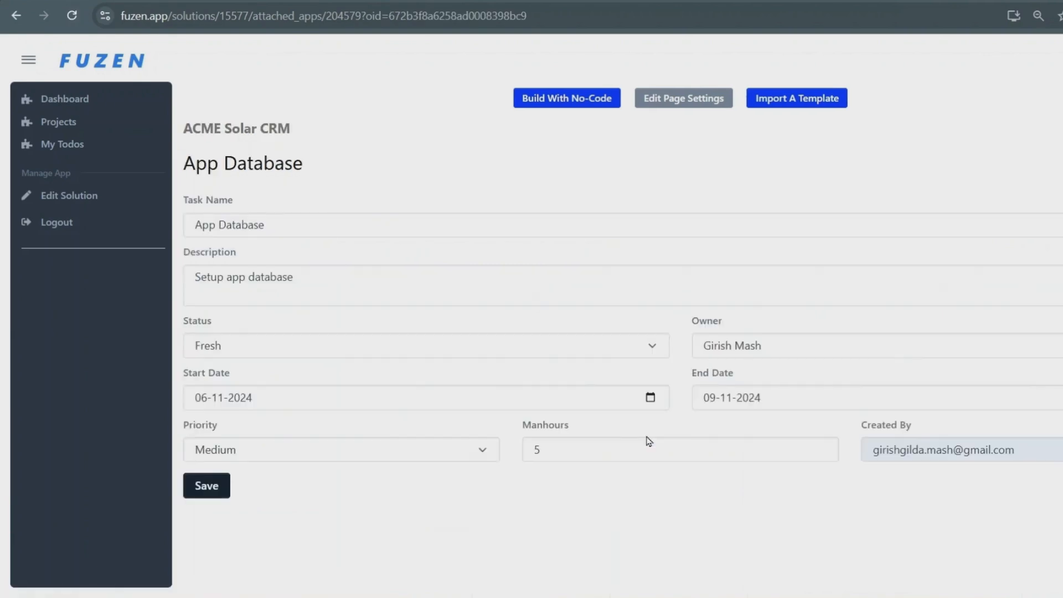
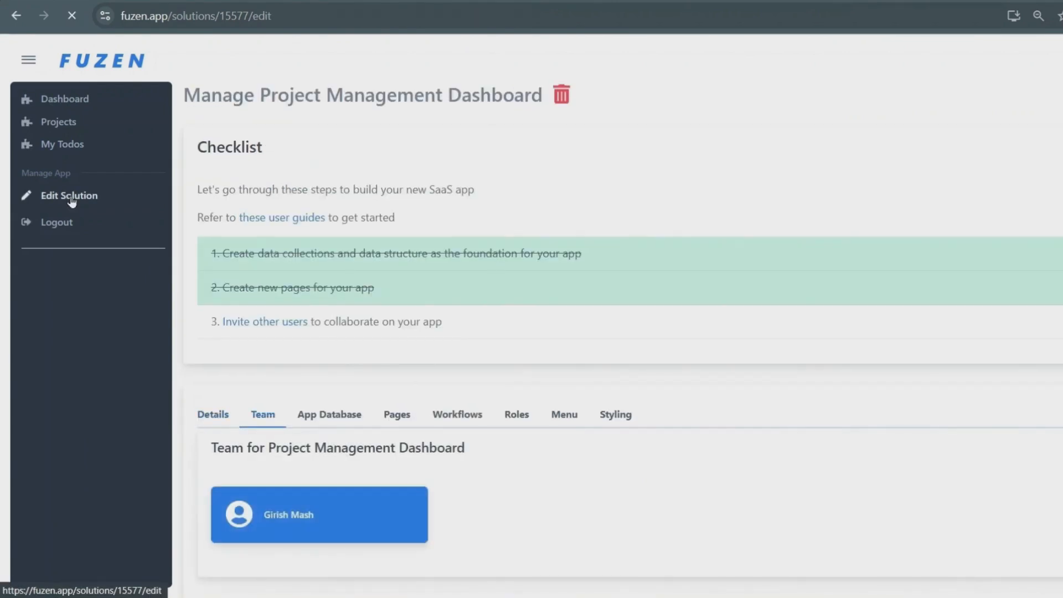
# Add a new app role labelled Project Manager in the solution settings.
pyautogui.click(500, 416)
pyautogui.scroll(-1, 439, 451)
pyautogui.click(368, 461)
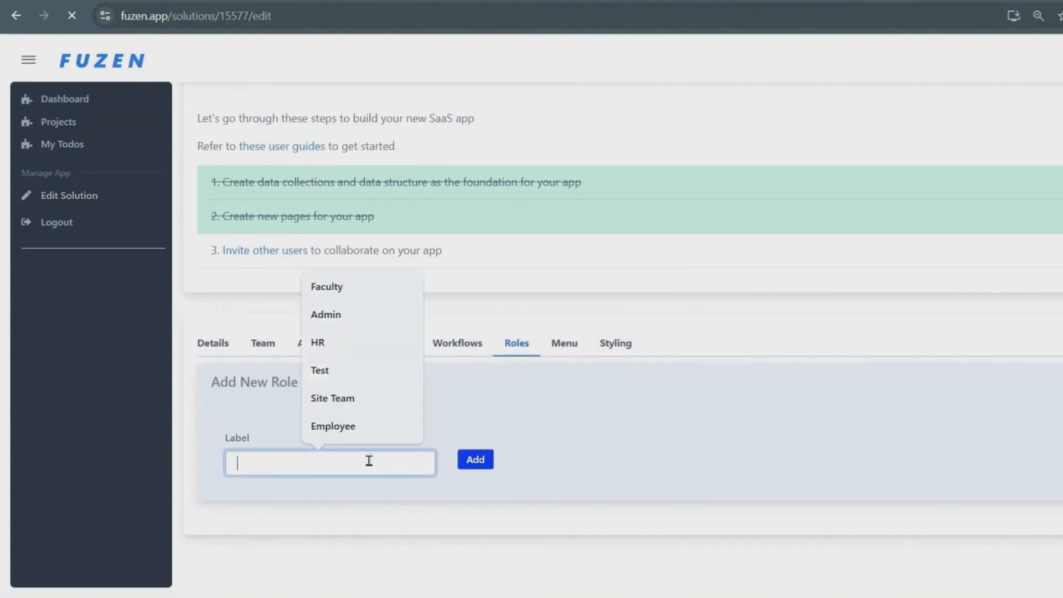
pyautogui.write('Project Manager')
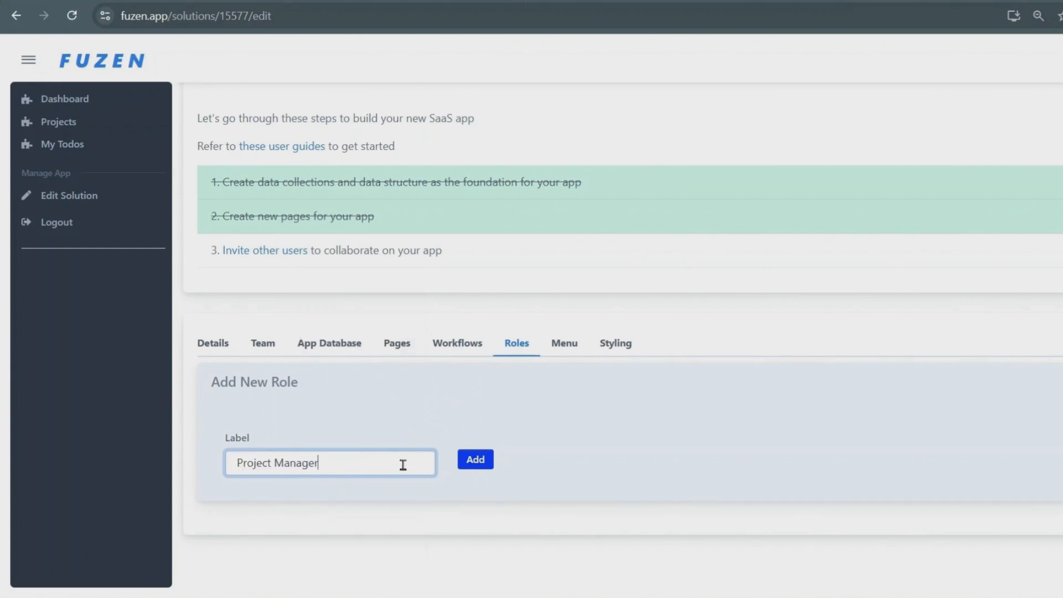
pyautogui.click(482, 464)
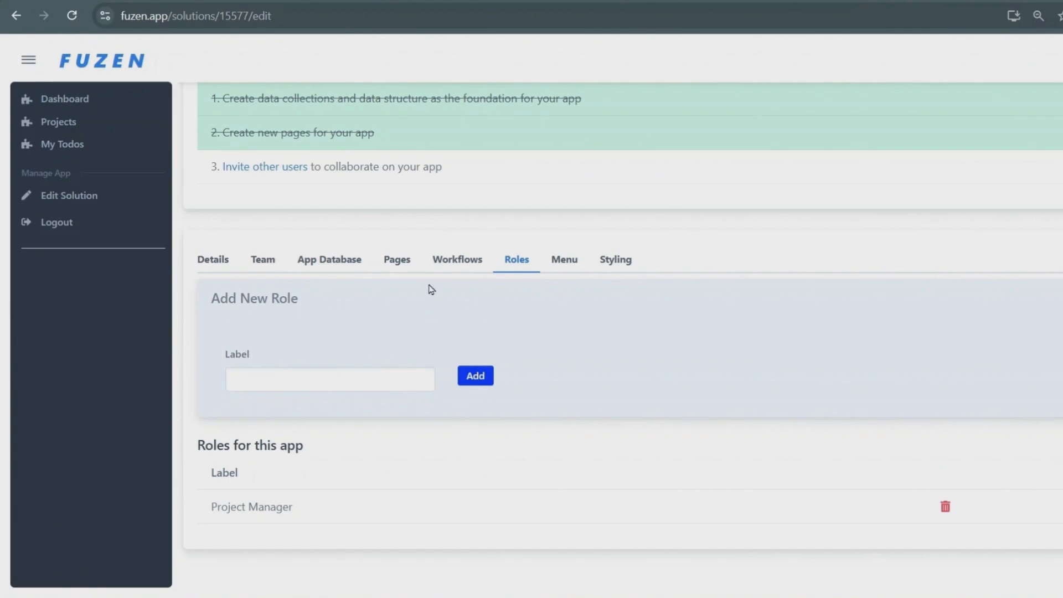
# Add a Team Members page that is displayed in the menu and restricted to the Project Manager role.
pyautogui.click(404, 265)
pyautogui.click(344, 382)
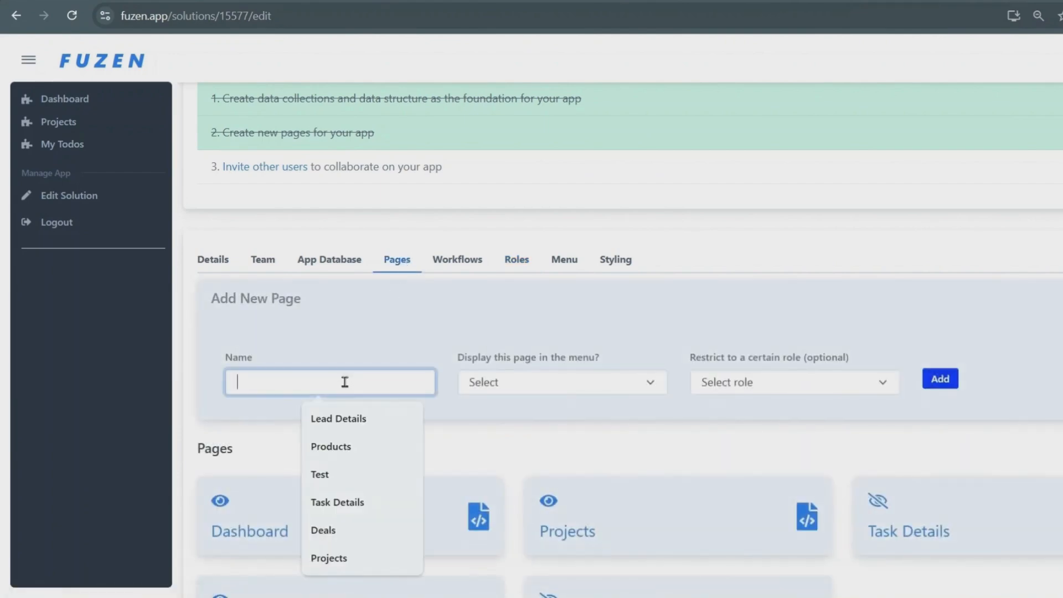
pyautogui.write('Team Members')
pyautogui.click(517, 382)
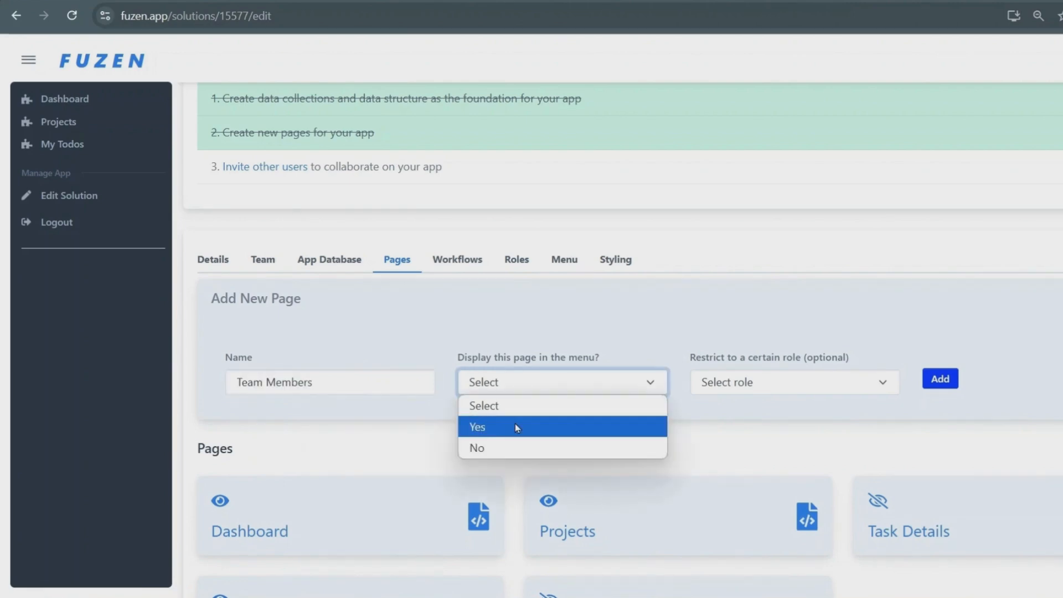
pyautogui.click(515, 425)
pyautogui.click(740, 385)
pyautogui.click(745, 427)
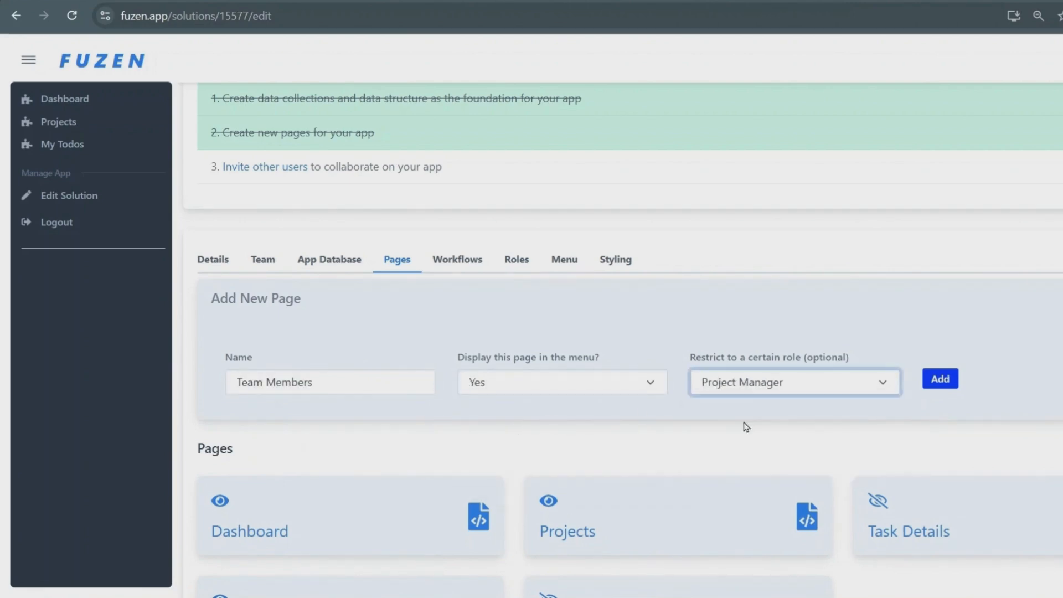
pyautogui.click(940, 378)
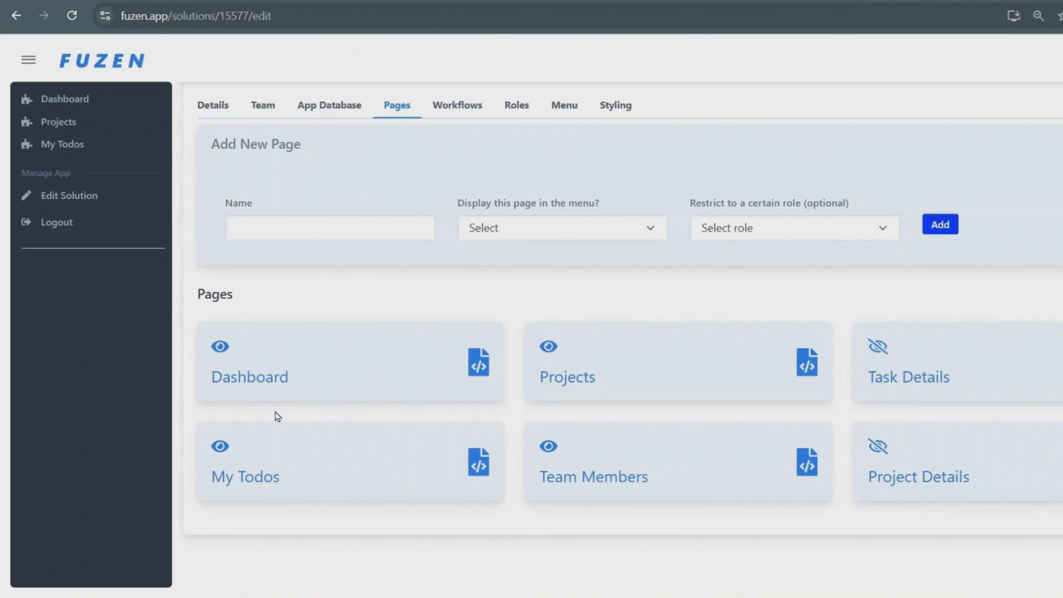
# Assign the Project Manager role to the existing team member.
pyautogui.scroll(5, 277, 416)
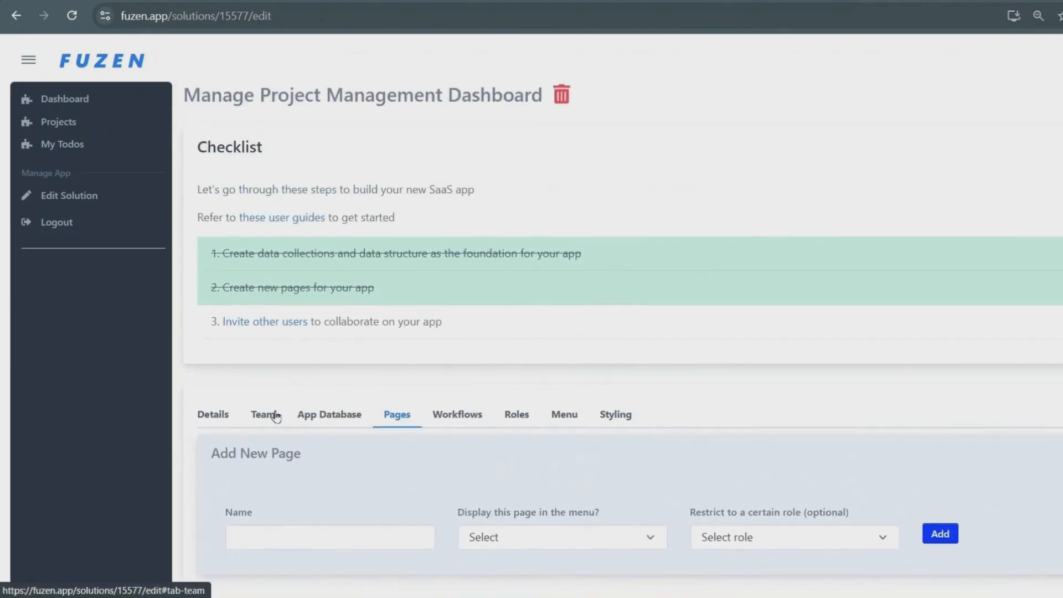
pyautogui.click(265, 415)
pyautogui.scroll(-3, 276, 416)
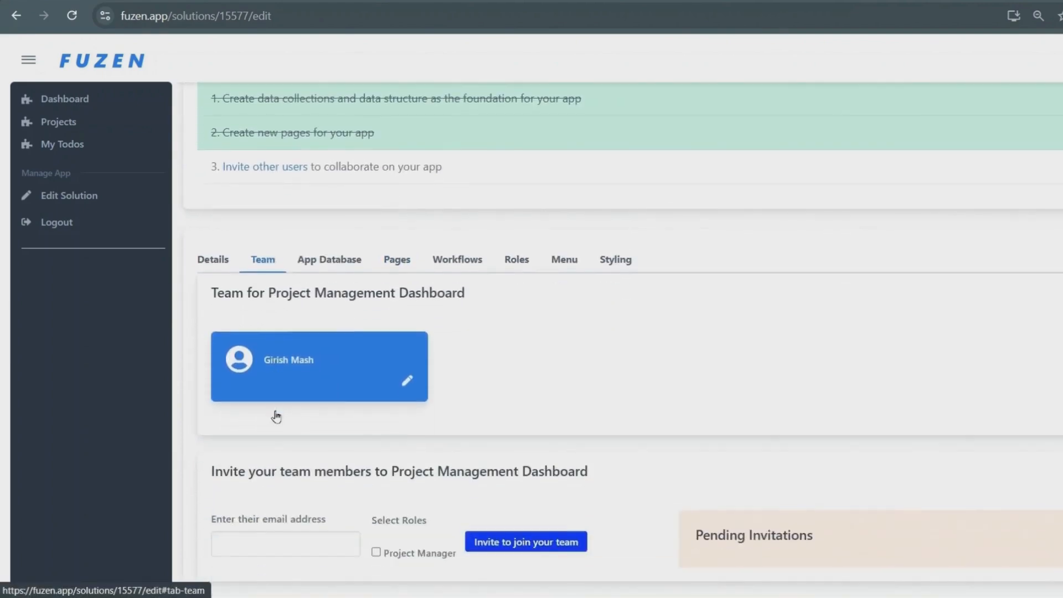
pyautogui.click(408, 380)
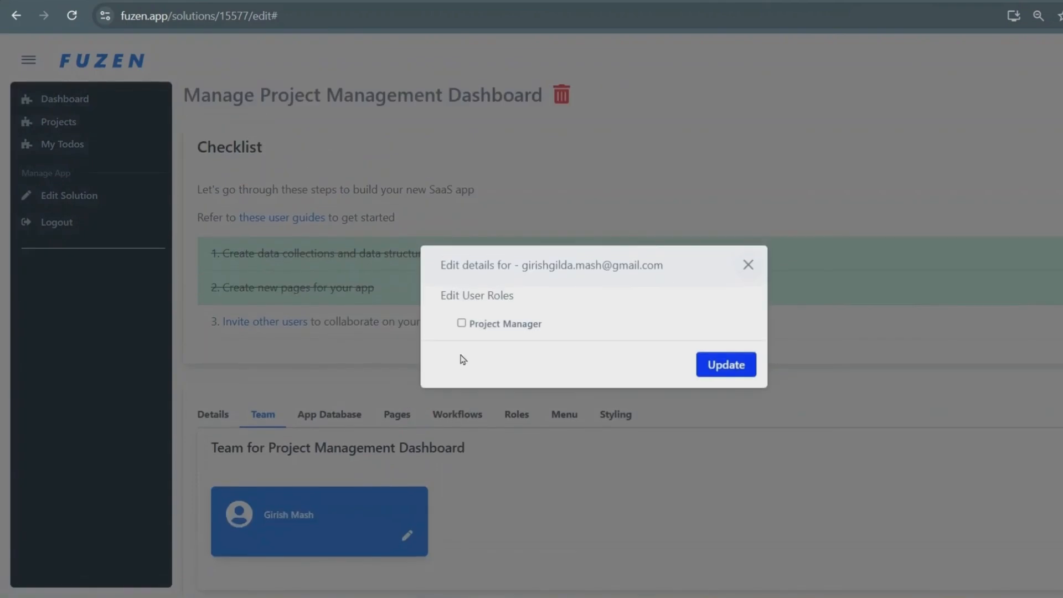
pyautogui.click(726, 366)
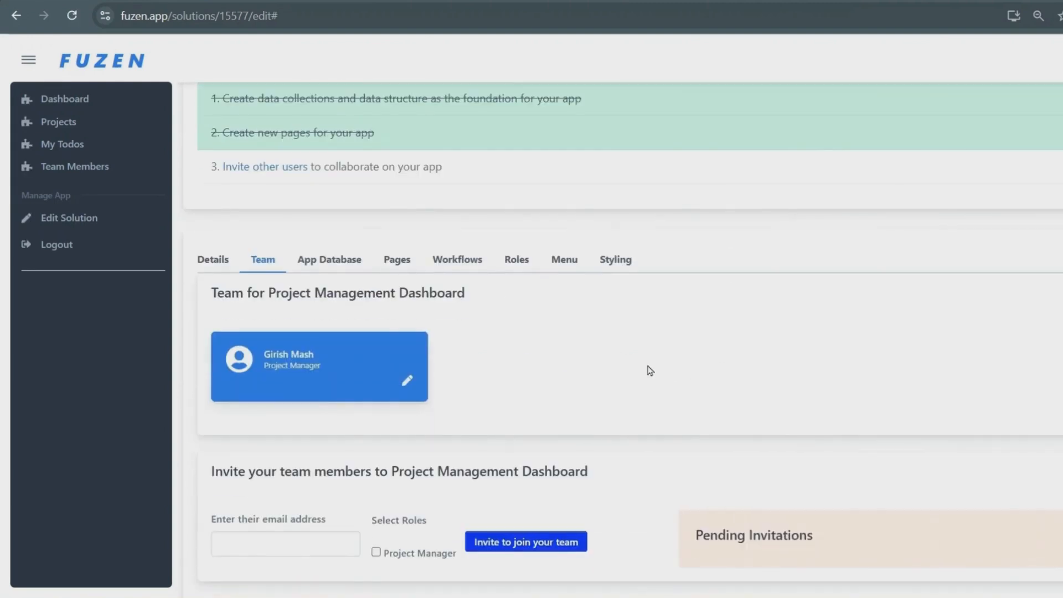
# Add a User Calendar page that is hidden from the menu and restricted to the Project Manager role.
pyautogui.click(390, 263)
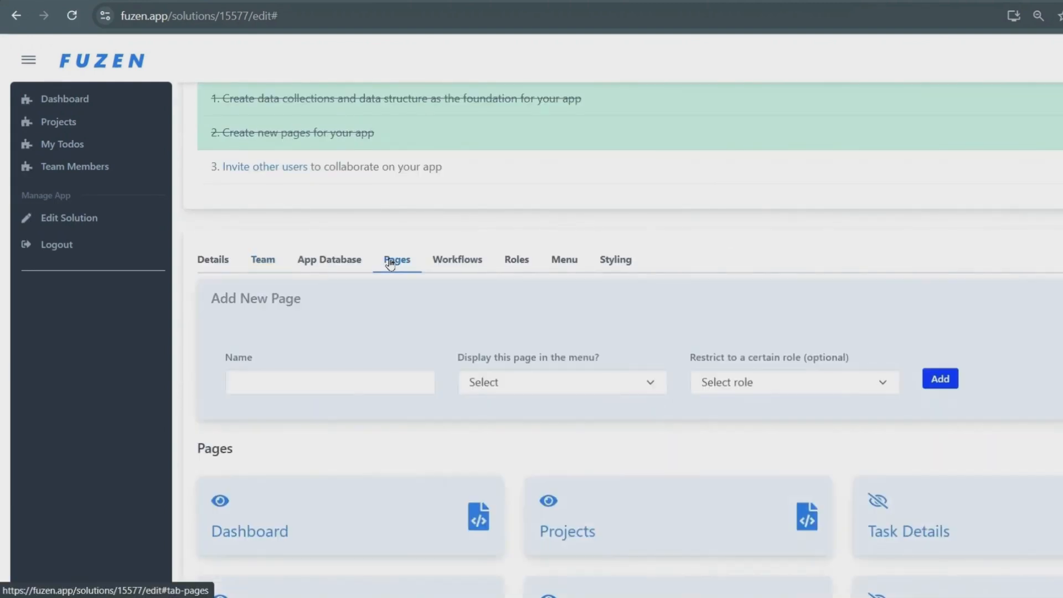
pyautogui.scroll(-2, 387, 274)
pyautogui.click(371, 304)
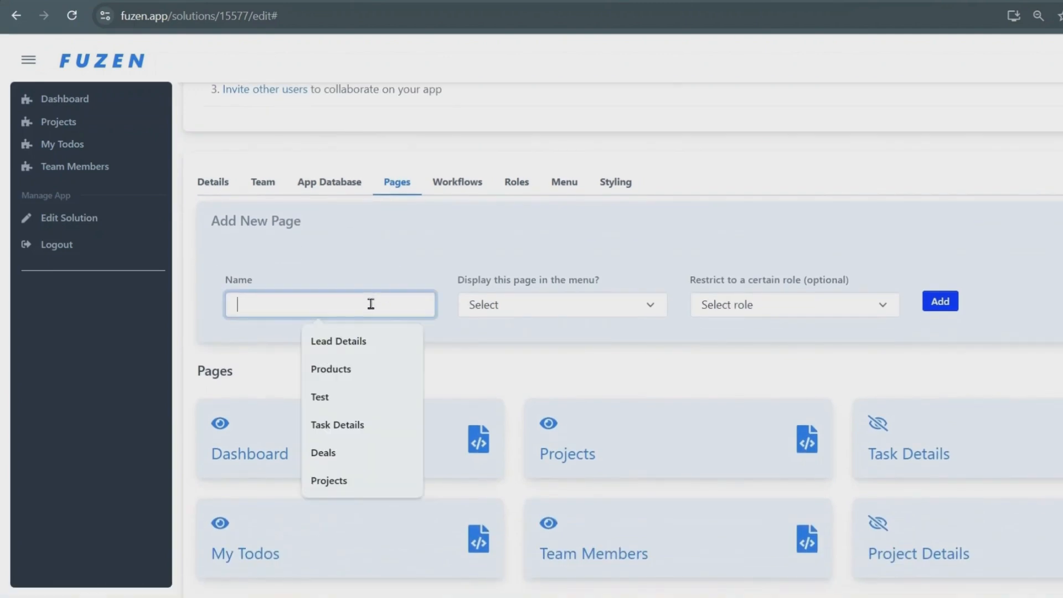
pyautogui.write('User Calendar')
pyautogui.click(559, 303)
pyautogui.click(646, 368)
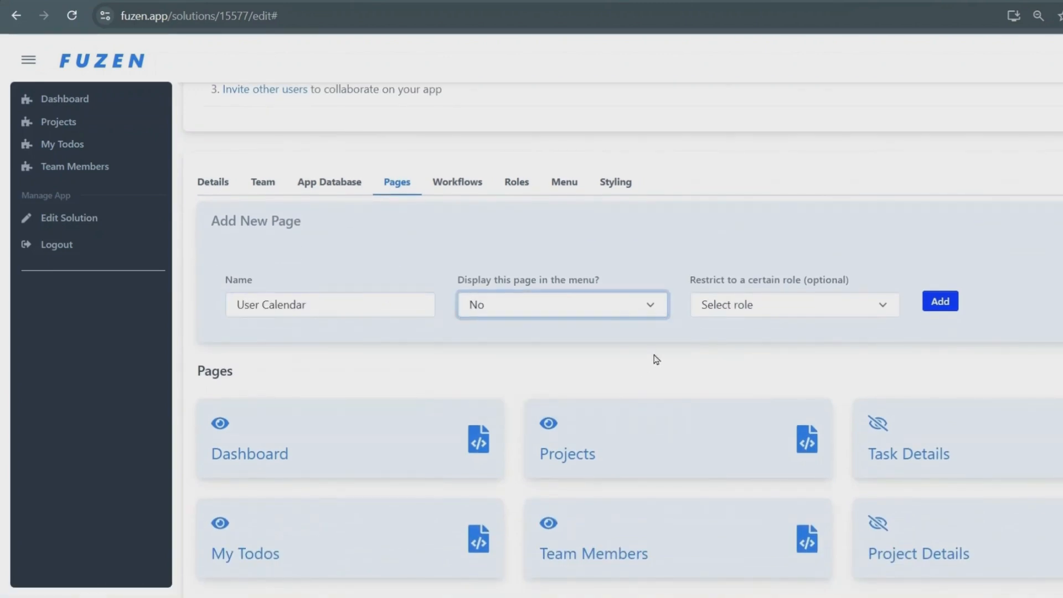
pyautogui.click(739, 307)
pyautogui.click(751, 349)
pyautogui.click(940, 302)
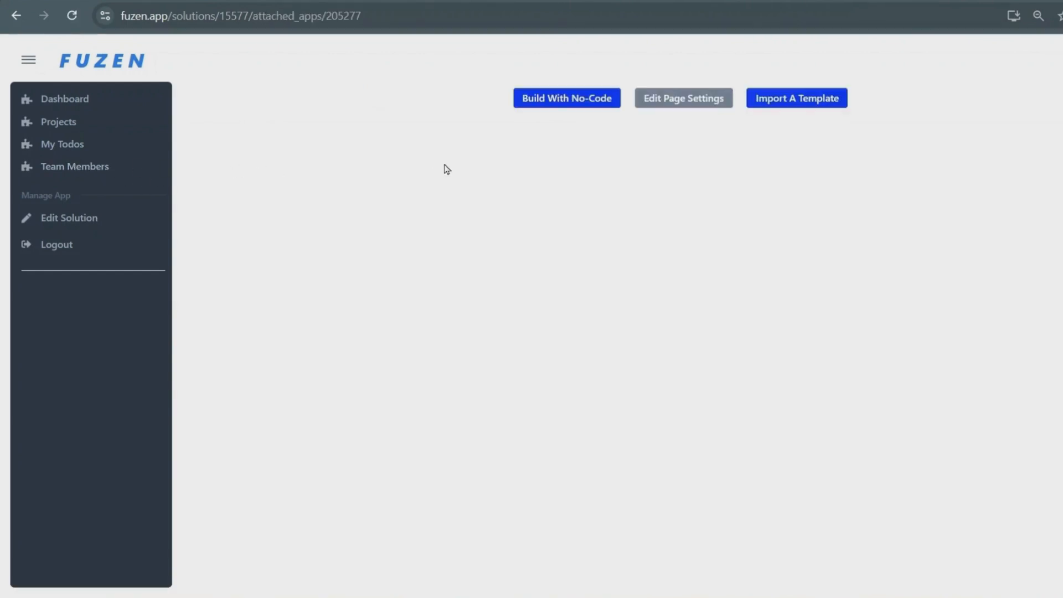
# Open the Team Members page in the no-code builder and add a Header block reading Team Members.
pyautogui.click(559, 104)
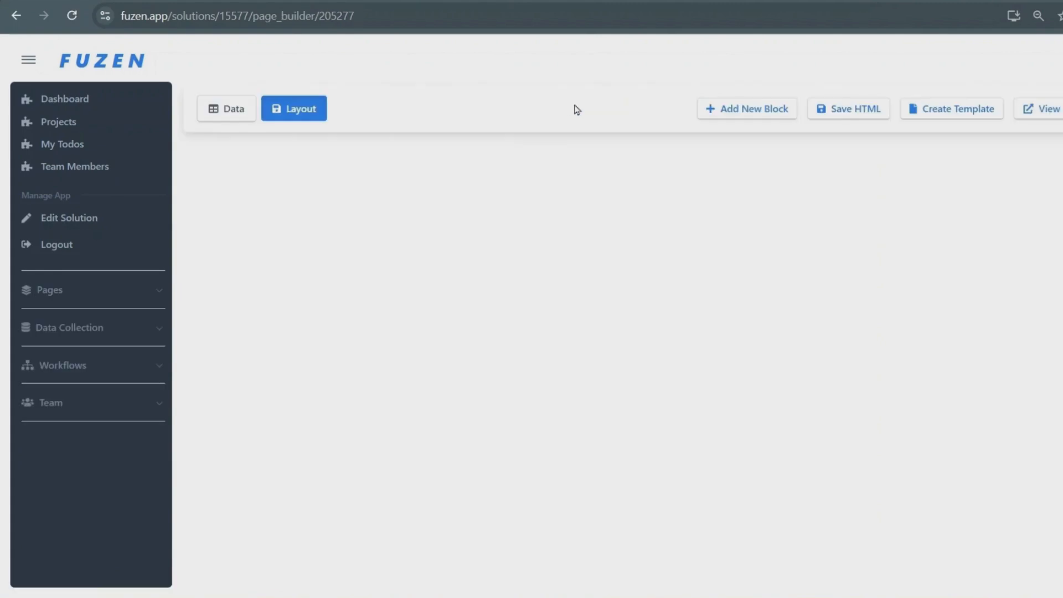
pyautogui.click(736, 111)
pyautogui.click(240, 128)
pyautogui.click(206, 209)
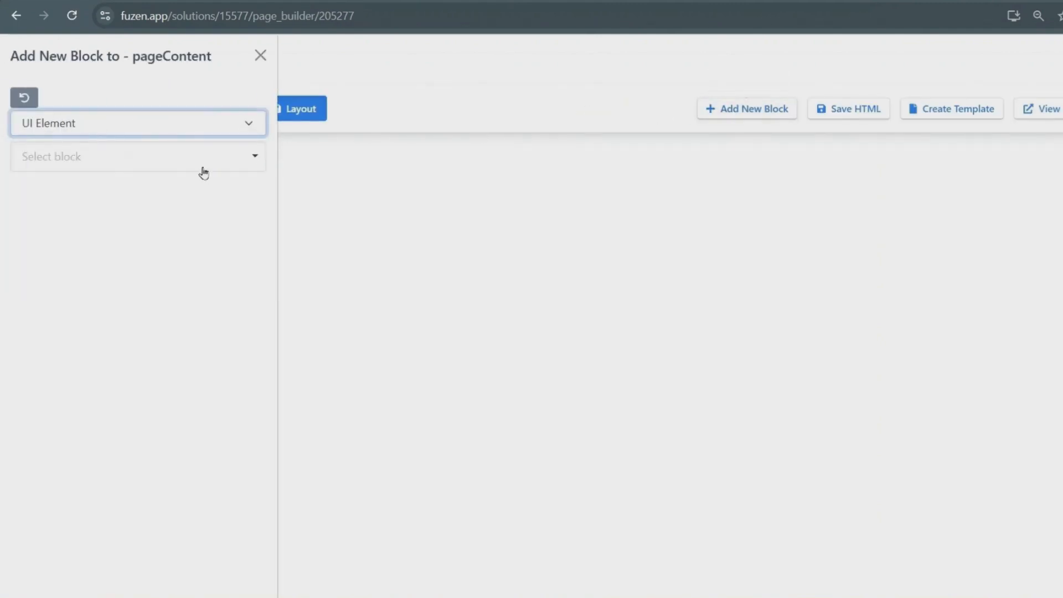
pyautogui.click(203, 169)
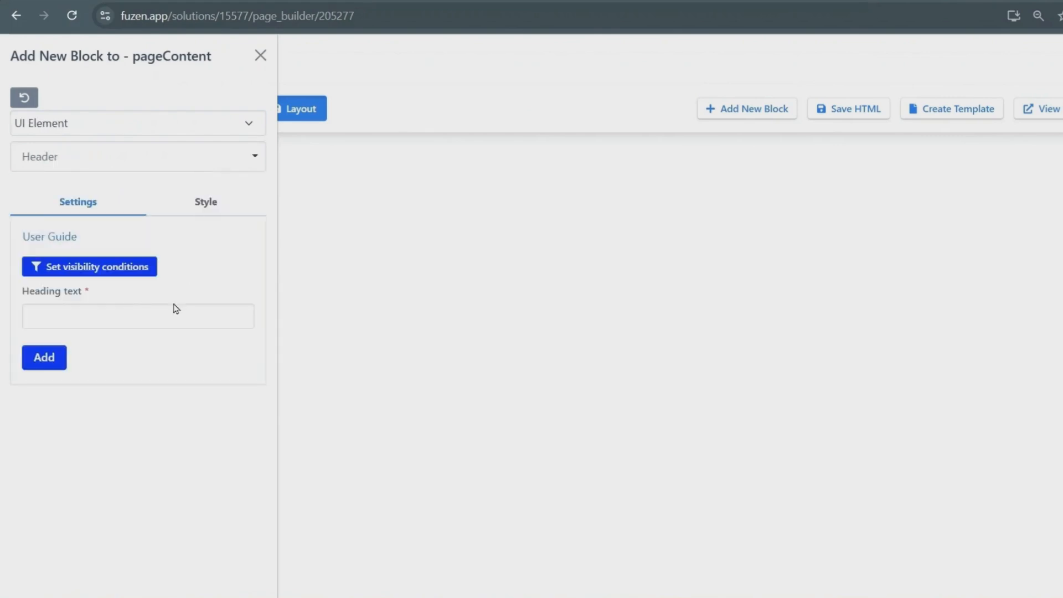
pyautogui.click(166, 310)
pyautogui.write('Team Members')
pyautogui.click(52, 358)
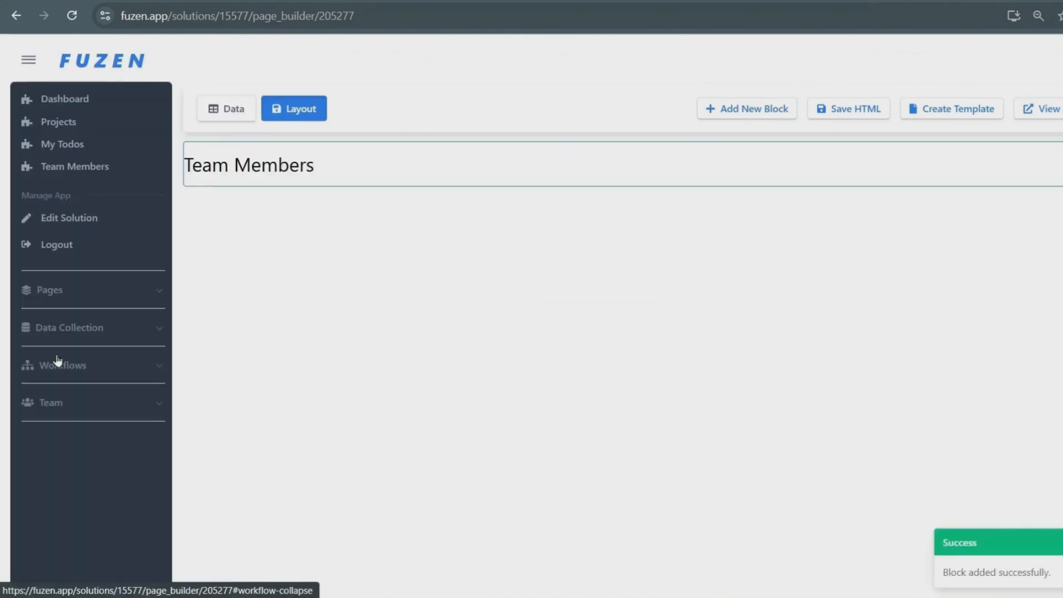
# Start a UI Element Flexi Table block on the Team Members page.
pyautogui.click(736, 108)
pyautogui.click(186, 119)
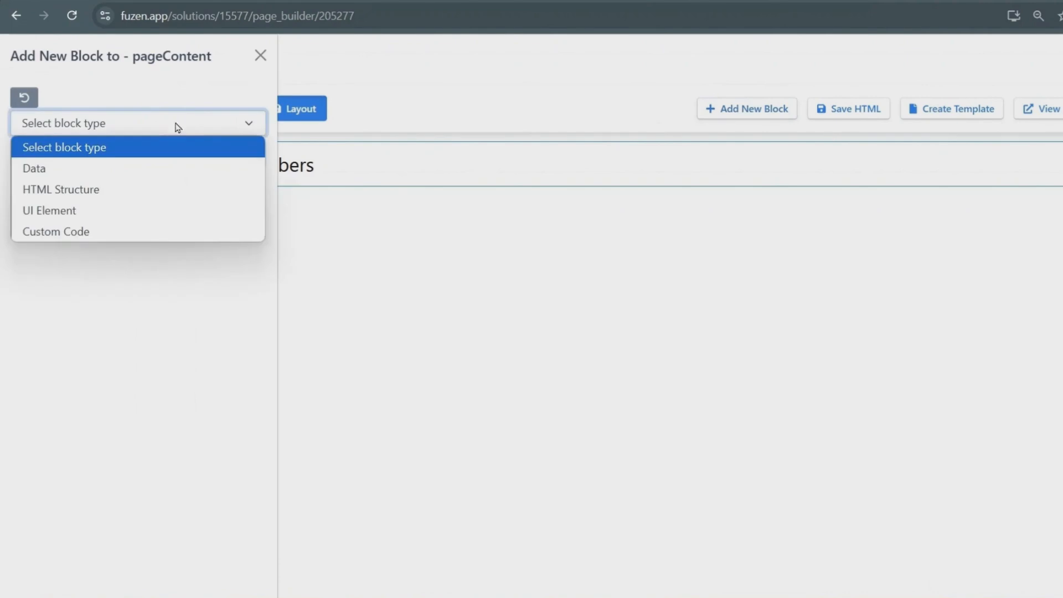
pyautogui.click(145, 208)
pyautogui.click(143, 153)
pyautogui.write('fle')
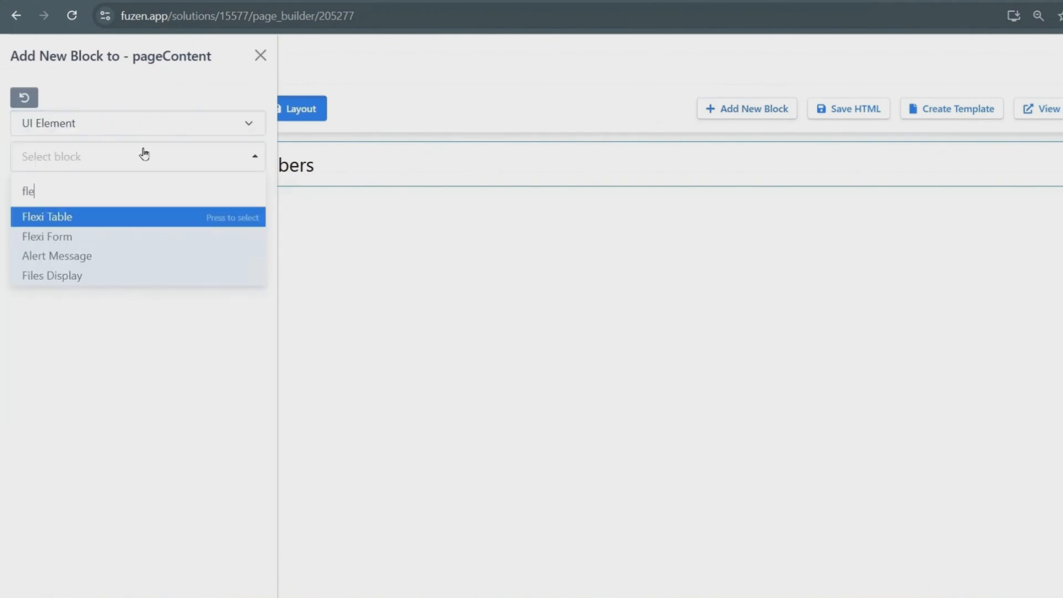
pyautogui.click(118, 217)
# Set the Flexi Table's data source and data collection, and define its filter rule.
pyautogui.click(90, 361)
pyautogui.click(90, 407)
pyautogui.click(89, 420)
pyautogui.click(61, 442)
pyautogui.click(80, 476)
pyautogui.click(60, 545)
pyautogui.click(61, 430)
pyautogui.click(141, 545)
pyautogui.click(134, 475)
# Include the User Id, Email and First Name fields in the Flexi Table.
pyautogui.scroll(-4, 133, 474)
pyautogui.click(32, 396)
pyautogui.click(86, 395)
pyautogui.click(139, 395)
pyautogui.scroll(-3, 141, 396)
pyautogui.scroll(-3, 140, 395)
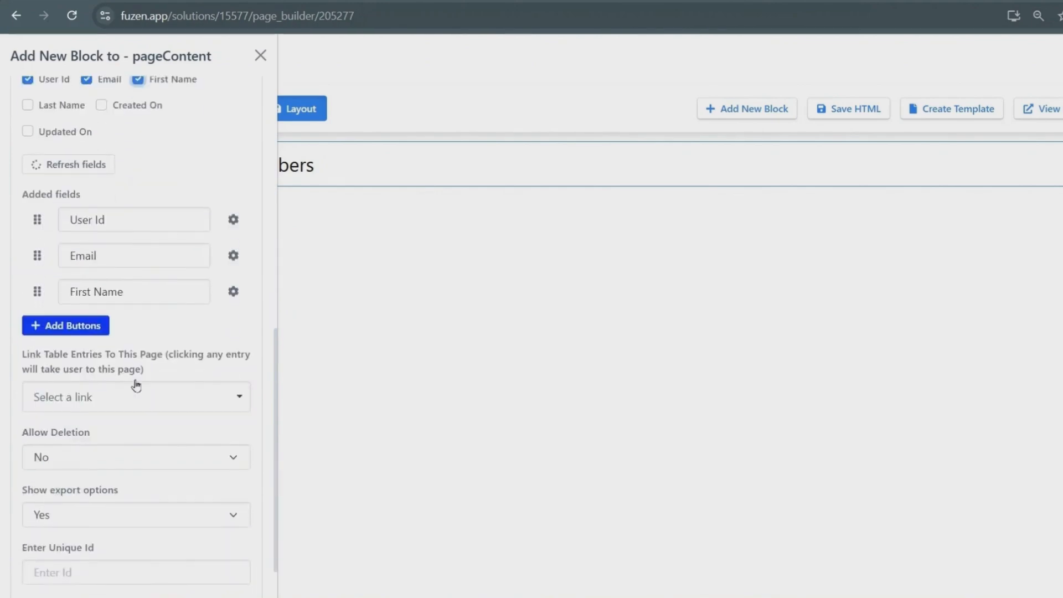
# Relabel the First Name column of the Flexi Table as Team Member Name.
pyautogui.click(233, 291)
pyautogui.moveTo(297, 295); pyautogui.dragTo(263, 302)
pyautogui.write('Team Member Name')
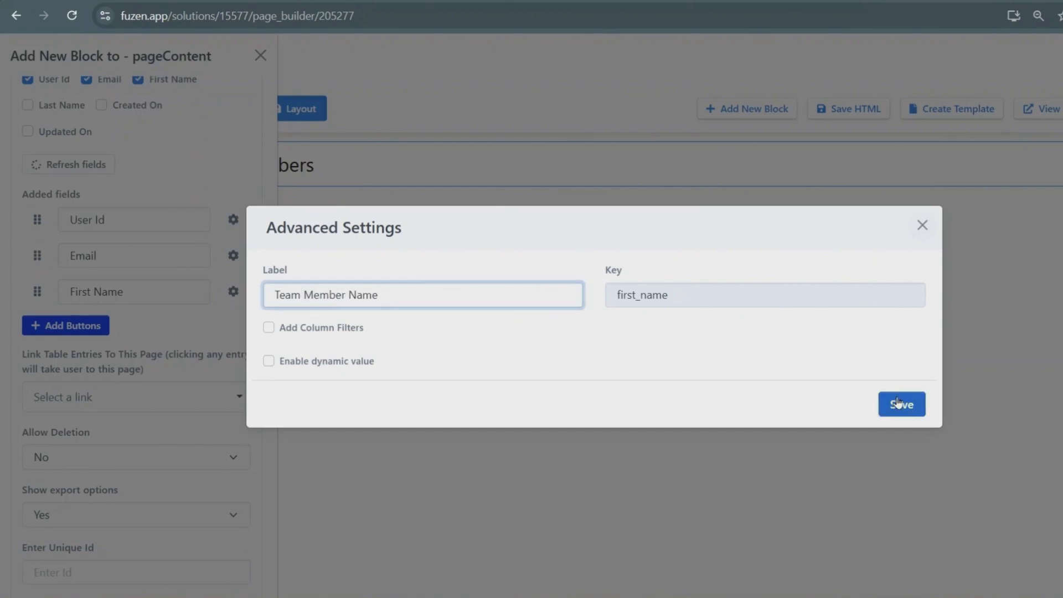
pyautogui.click(901, 404)
# Link the table entries to the User Calendar path, add the table block and save the page.
pyautogui.click(213, 397)
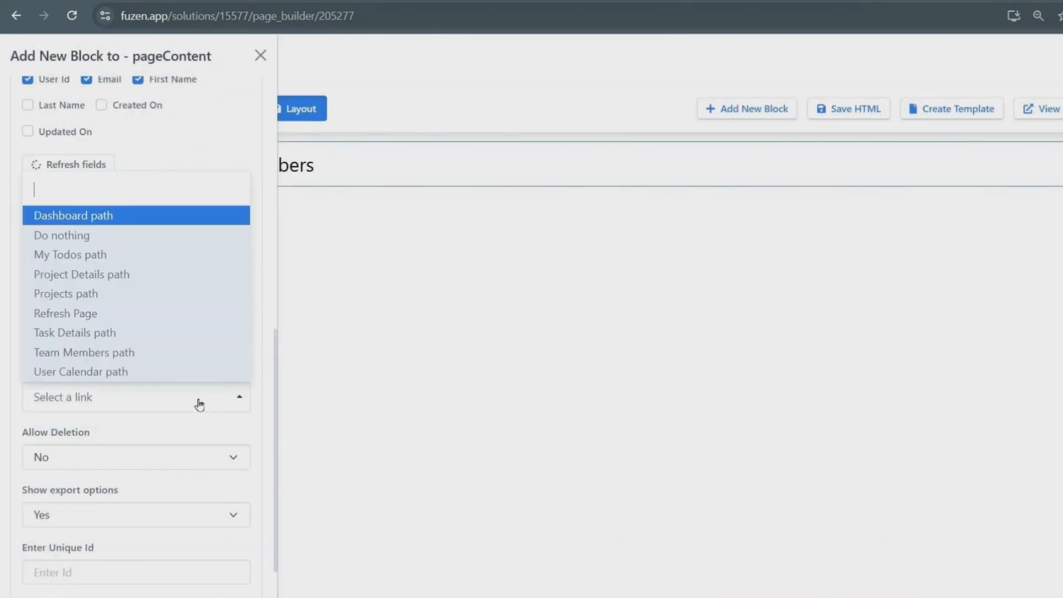
pyautogui.click(190, 371)
pyautogui.scroll(-1, 191, 375)
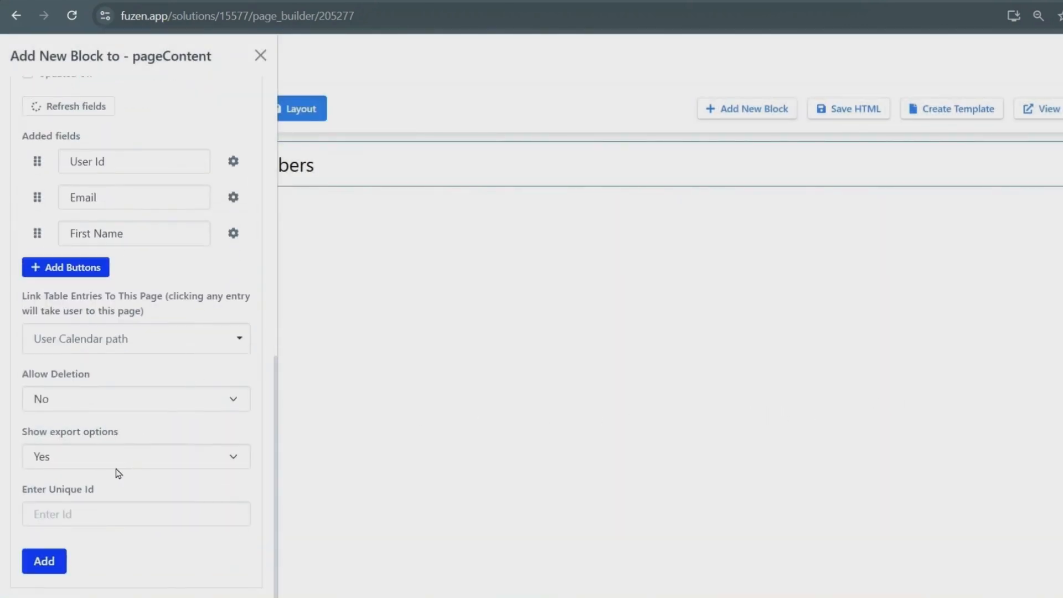
pyautogui.click(48, 560)
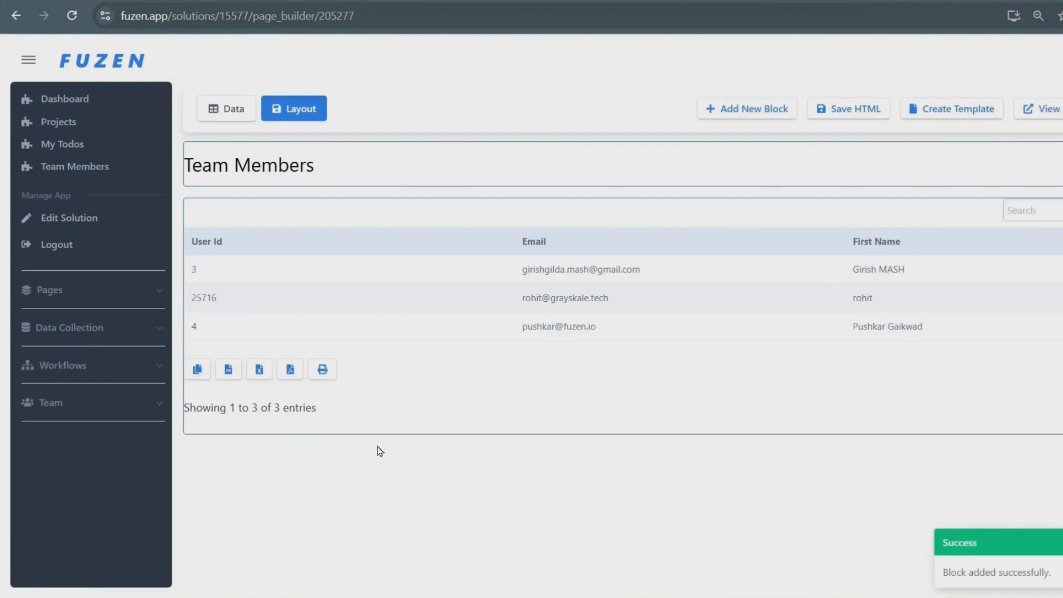
pyautogui.click(844, 113)
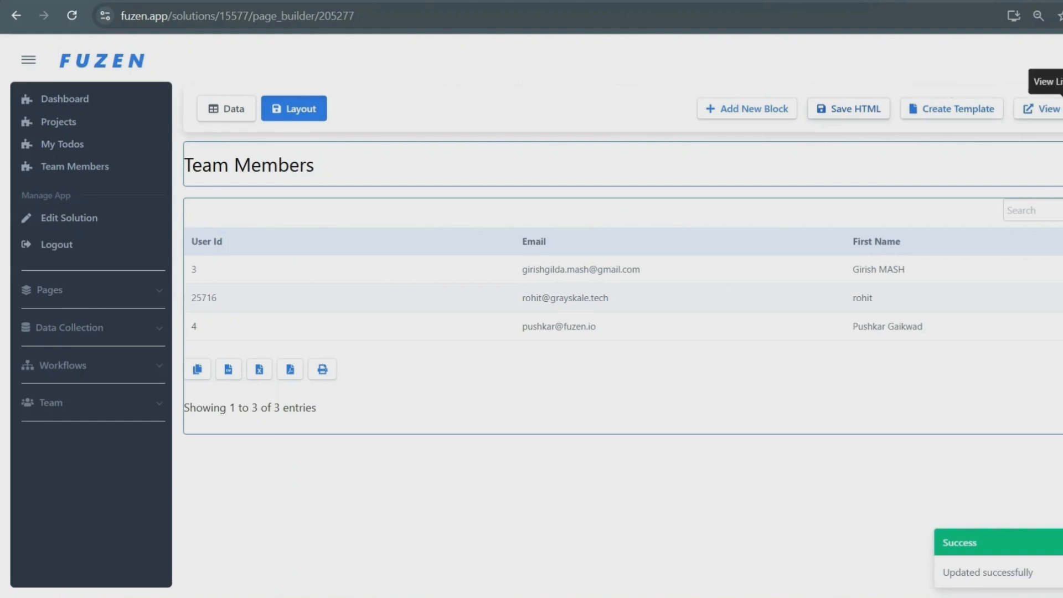
# View the live Team Members page, open the first member's User Calendar page and edit it in the no-code builder.
pyautogui.click(1044, 108)
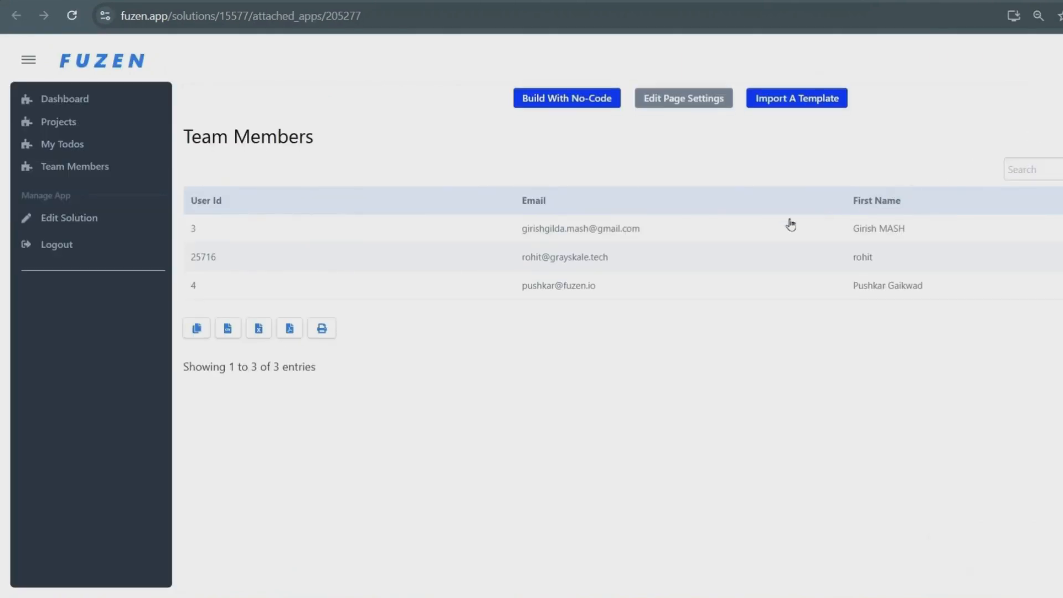
pyautogui.click(577, 232)
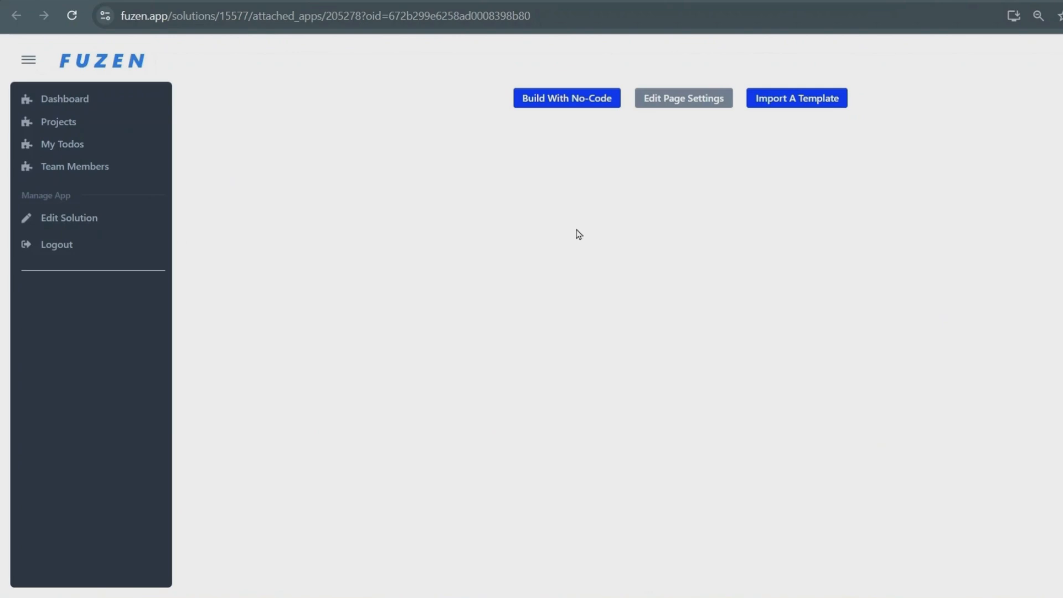
pyautogui.click(575, 102)
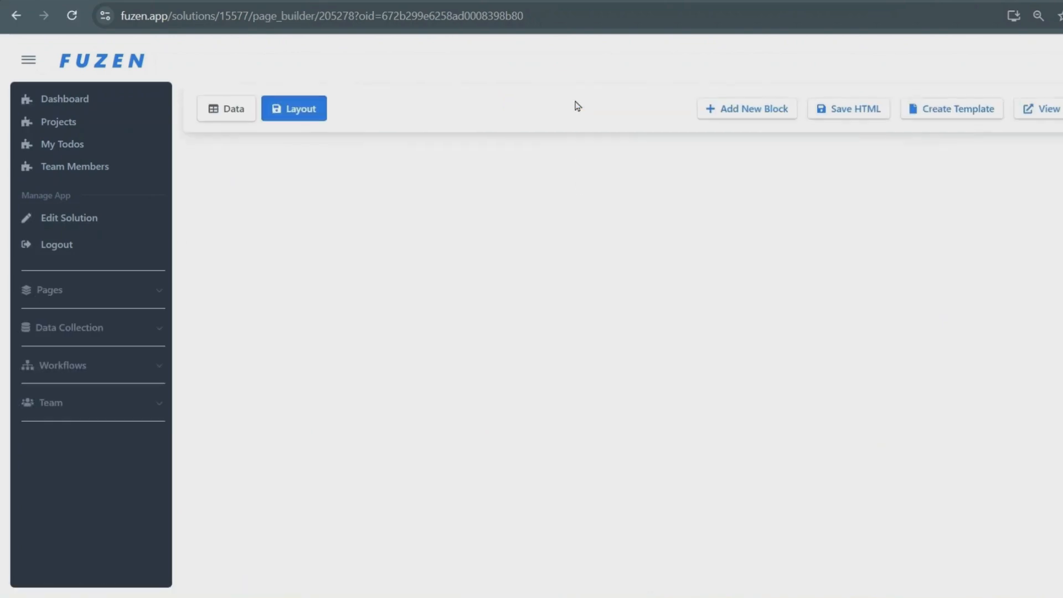
# Add a UI Element Header block reading Team Member Tasks to the User Calendar page.
pyautogui.click(724, 111)
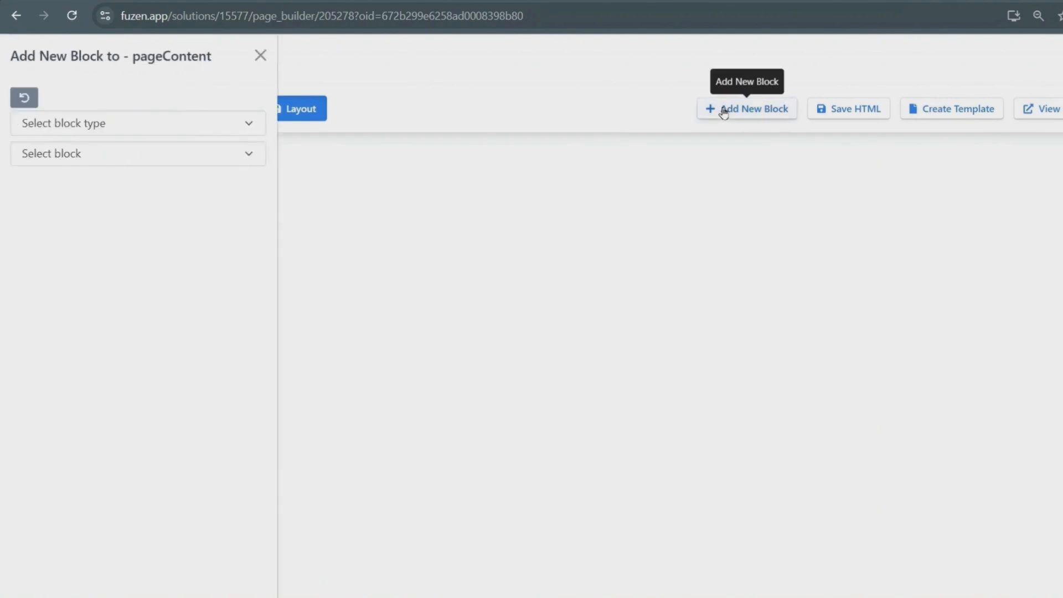
pyautogui.click(216, 130)
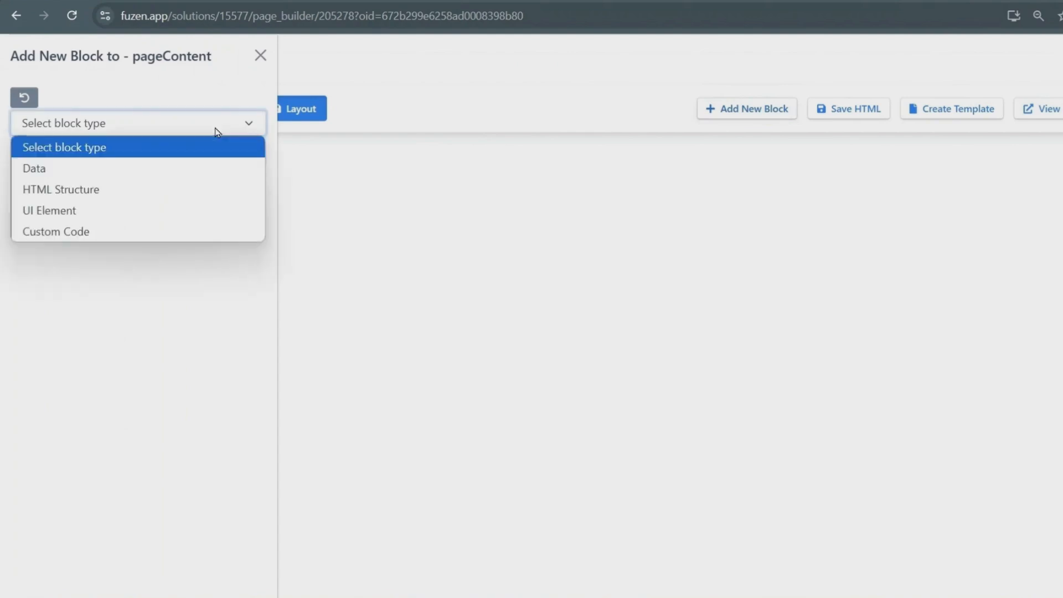
pyautogui.click(197, 210)
pyautogui.click(186, 159)
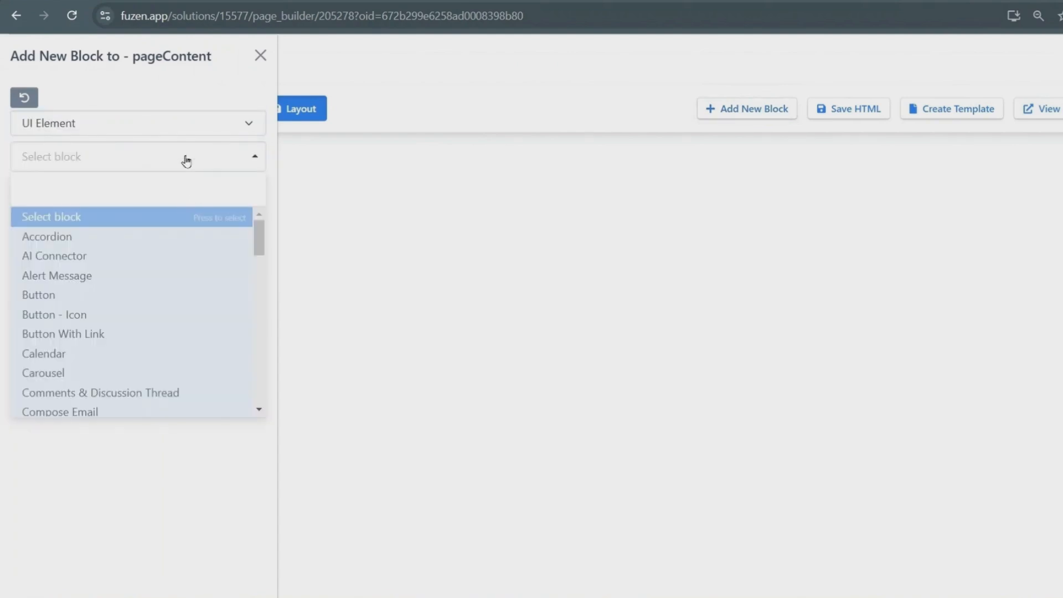
pyautogui.write('head')
pyautogui.click(154, 217)
pyautogui.click(105, 319)
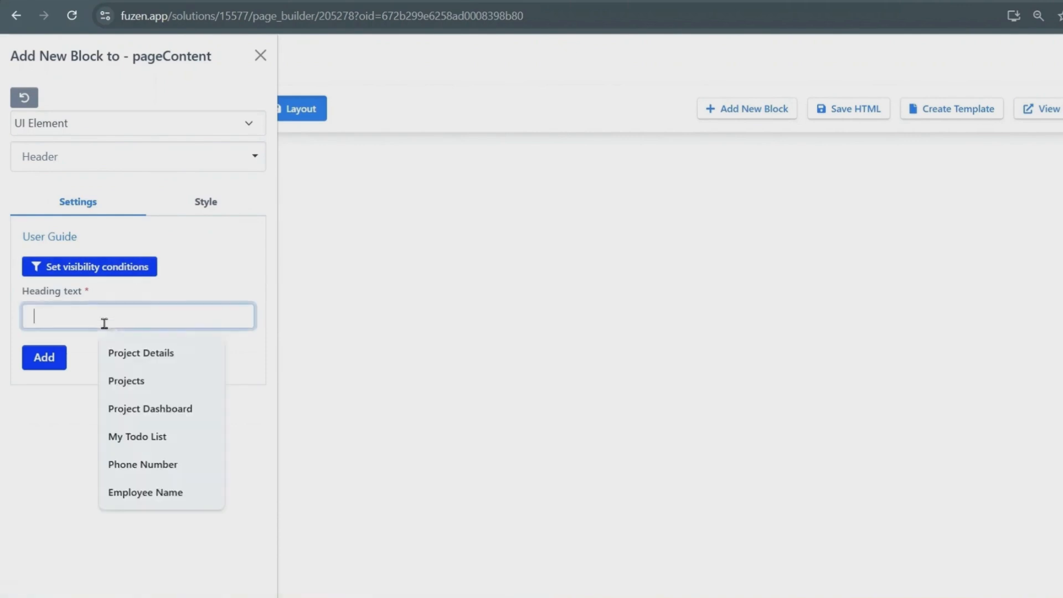
pyautogui.write('Team Member Tasks')
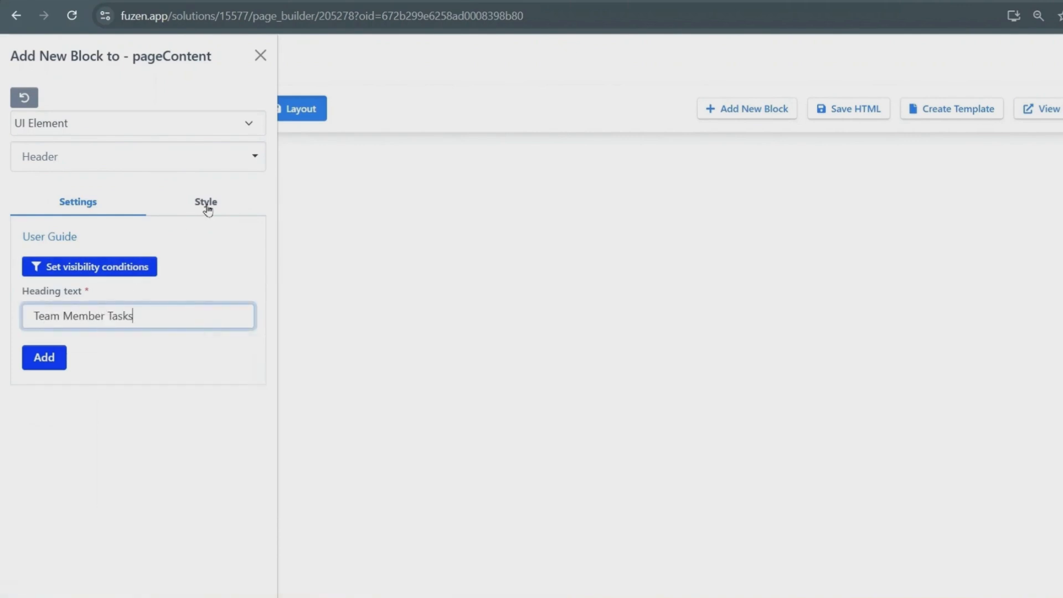
pyautogui.click(46, 357)
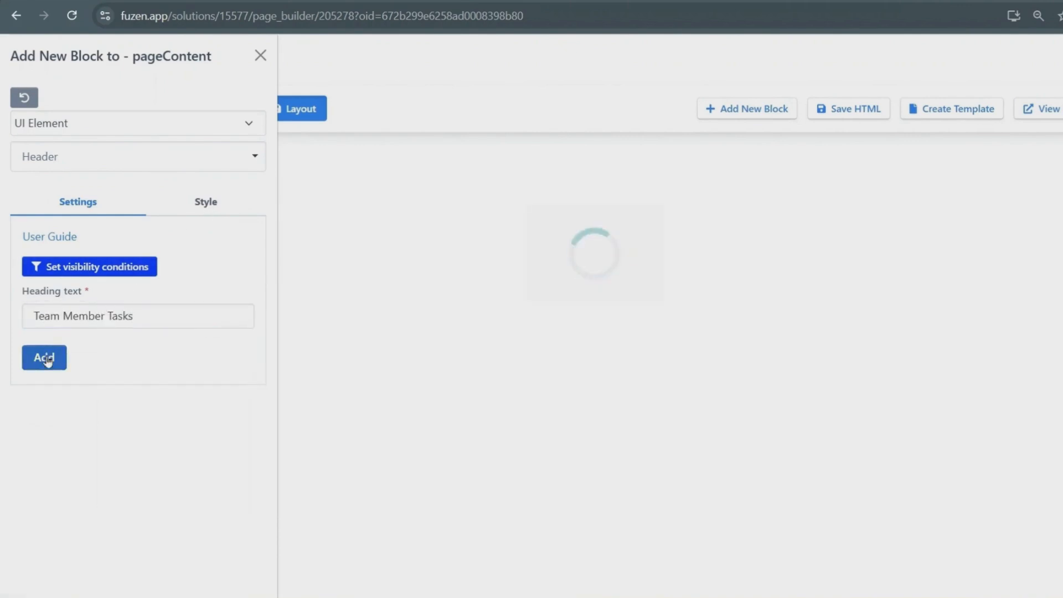
# Start an HTML Structure Nav Tabs block on the page.
pyautogui.click(726, 118)
pyautogui.click(171, 128)
pyautogui.click(159, 188)
pyautogui.click(166, 158)
pyautogui.scroll(-3, 145, 339)
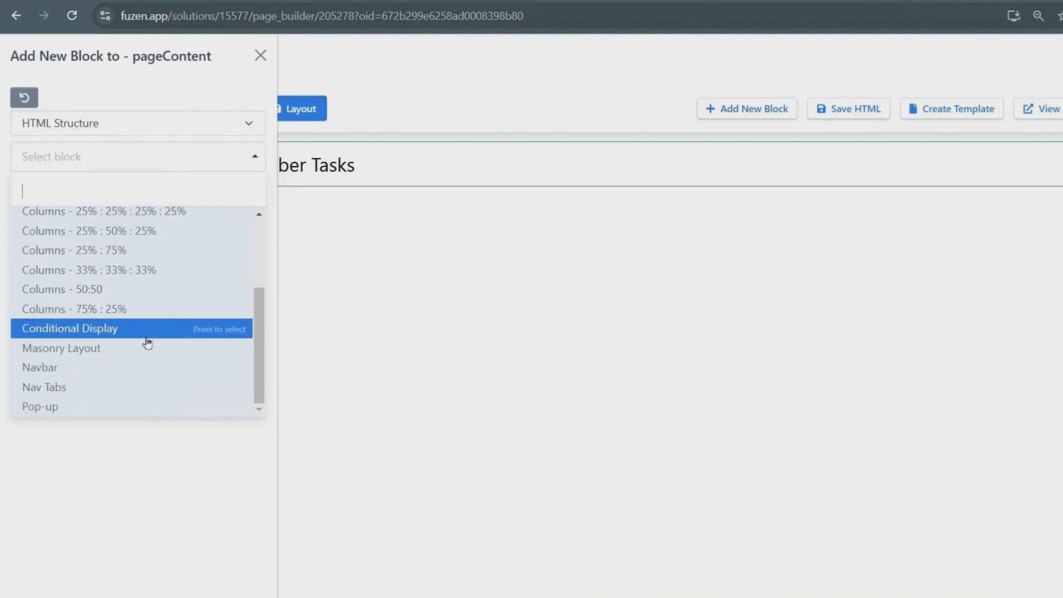
pyautogui.click(135, 386)
# Name the first tab Todo List and add a second tab named Calendar.
pyautogui.click(134, 382)
pyautogui.write('Todo List')
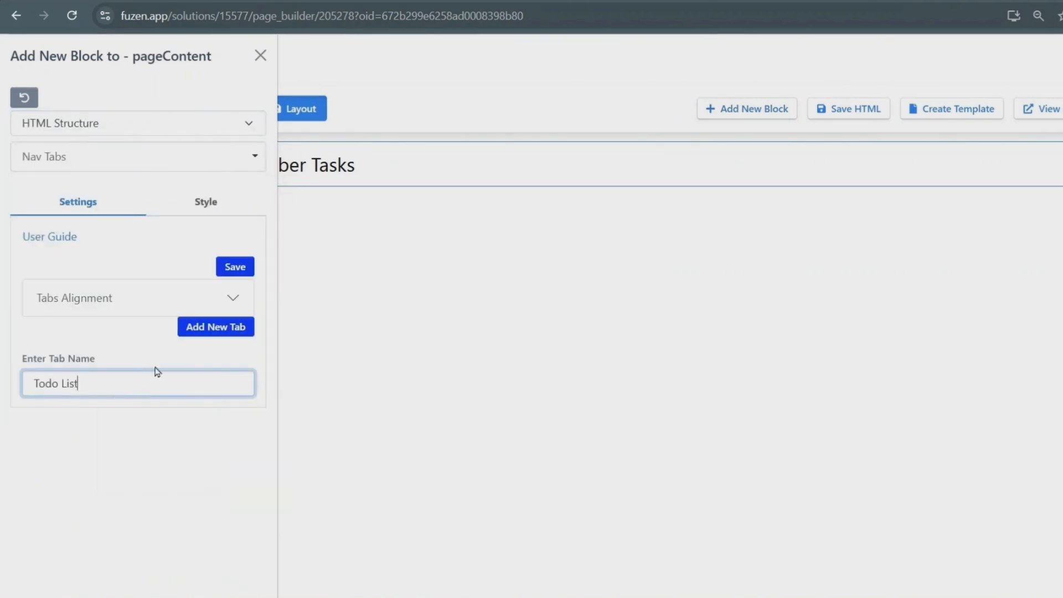
pyautogui.click(200, 332)
pyautogui.click(112, 439)
pyautogui.write('C')
# Set the tabs alignment to Left and save the Nav Tabs block.
pyautogui.click(168, 292)
pyautogui.click(127, 301)
pyautogui.click(104, 335)
pyautogui.click(94, 378)
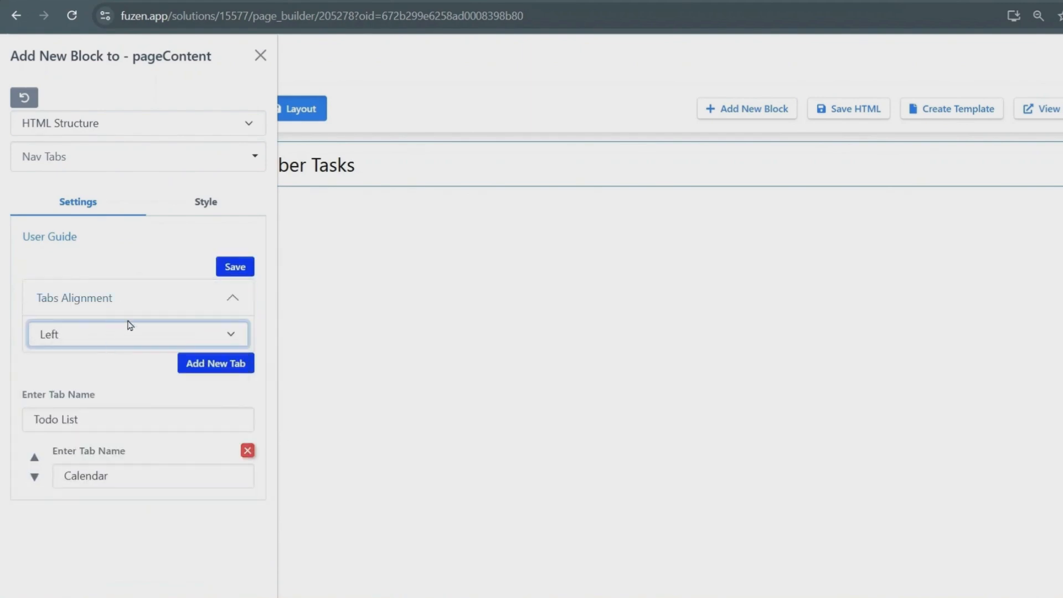
pyautogui.click(231, 269)
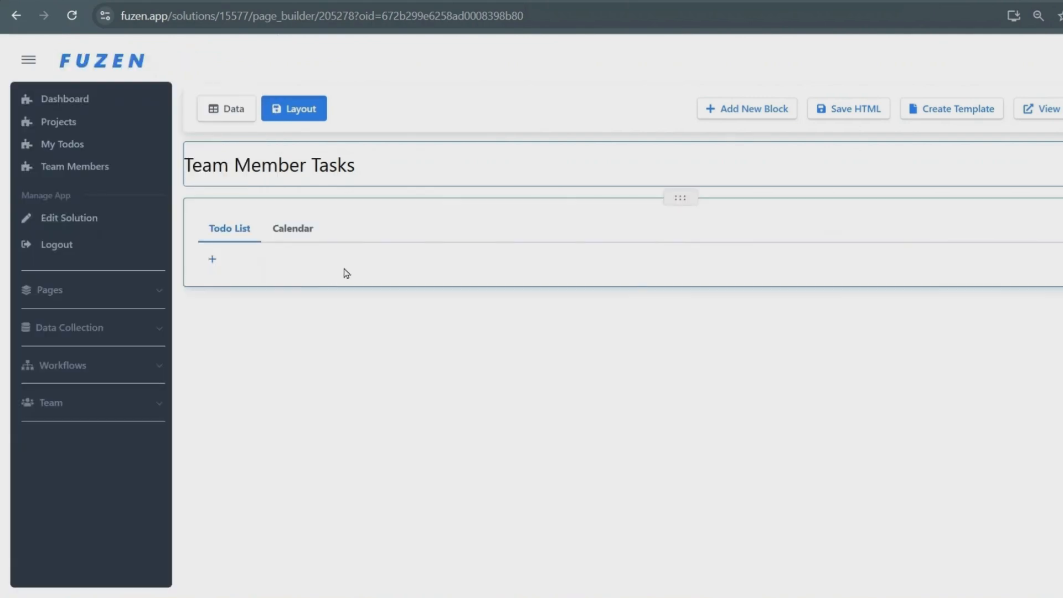
# Start a Data Variable block on the User Calendar page.
pyautogui.click(727, 112)
pyautogui.click(182, 131)
pyautogui.click(166, 168)
pyautogui.click(167, 166)
pyautogui.click(133, 255)
# Source the variable from the page's Current Object Data (oid) and select the value of its email key.
pyautogui.click(119, 286)
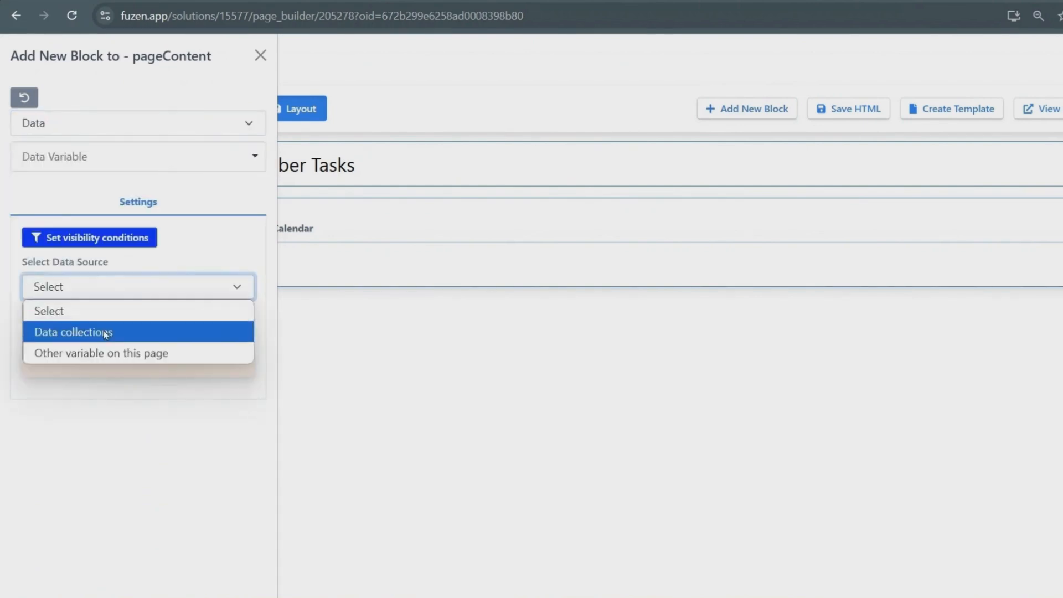
pyautogui.click(100, 351)
pyautogui.click(100, 347)
pyautogui.click(108, 446)
pyautogui.click(102, 418)
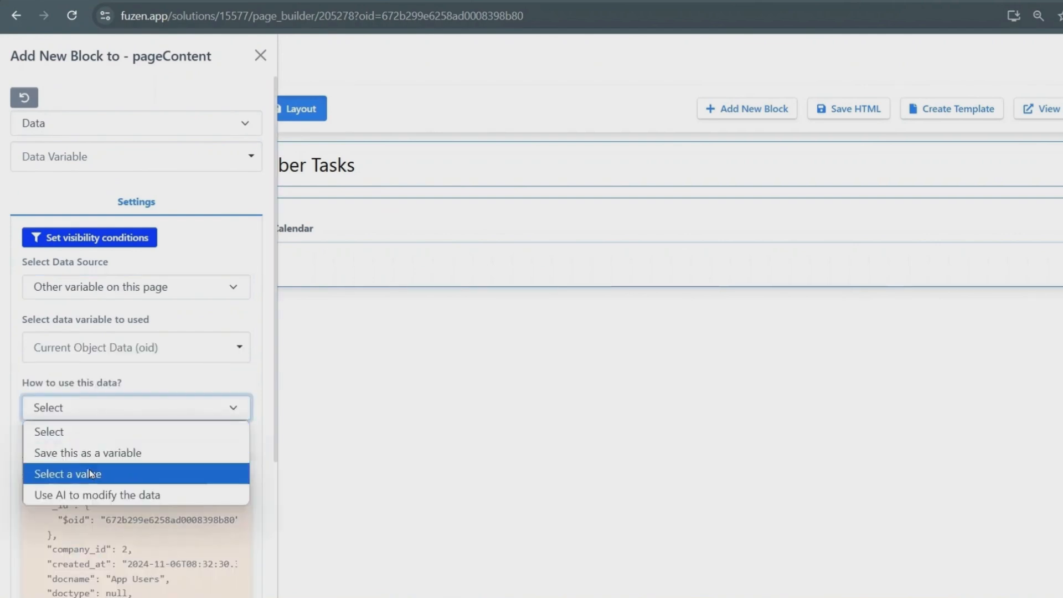
pyautogui.click(89, 471)
pyautogui.click(88, 465)
pyautogui.click(88, 292)
pyautogui.scroll(-1, 77, 387)
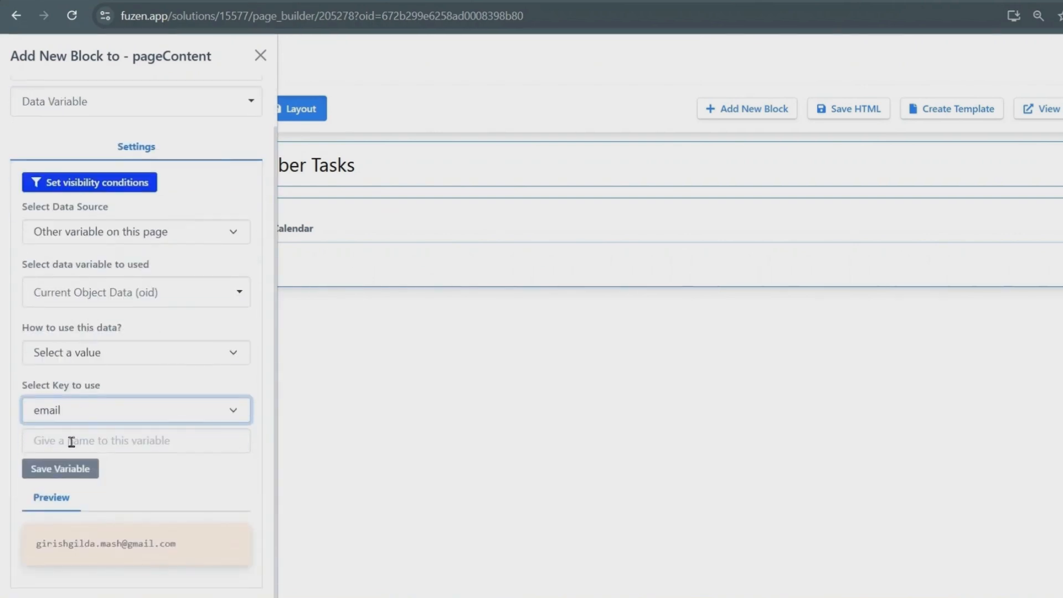
# Name the data variable selected_user and save it.
pyautogui.click(72, 442)
pyautogui.write('selected')
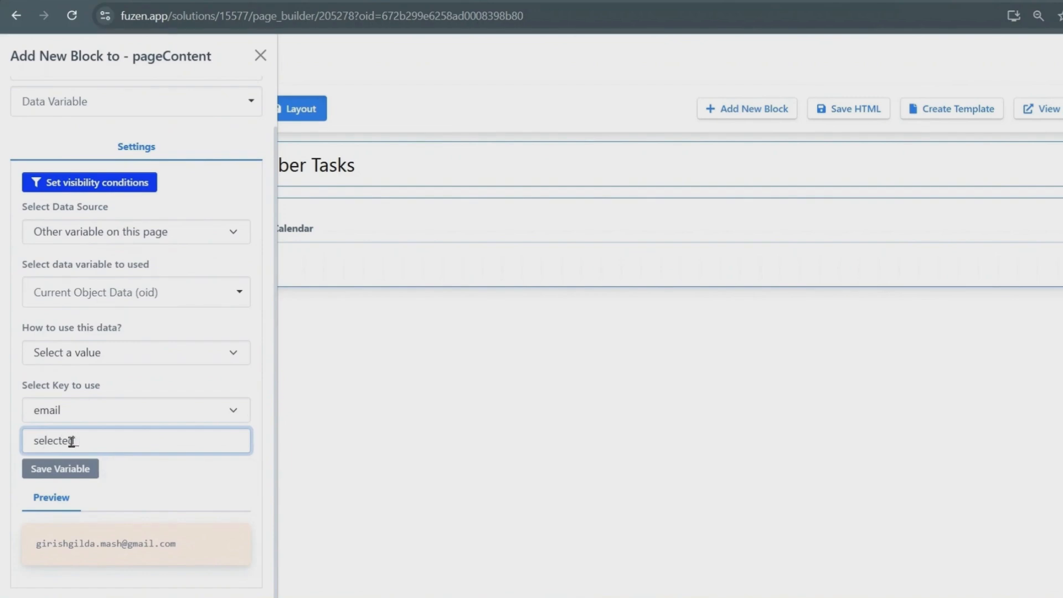
pyautogui.write('_useer')
pyautogui.press('BackSpace')
pyautogui.press('BackSpace')
pyautogui.write('r')
pyautogui.click(75, 464)
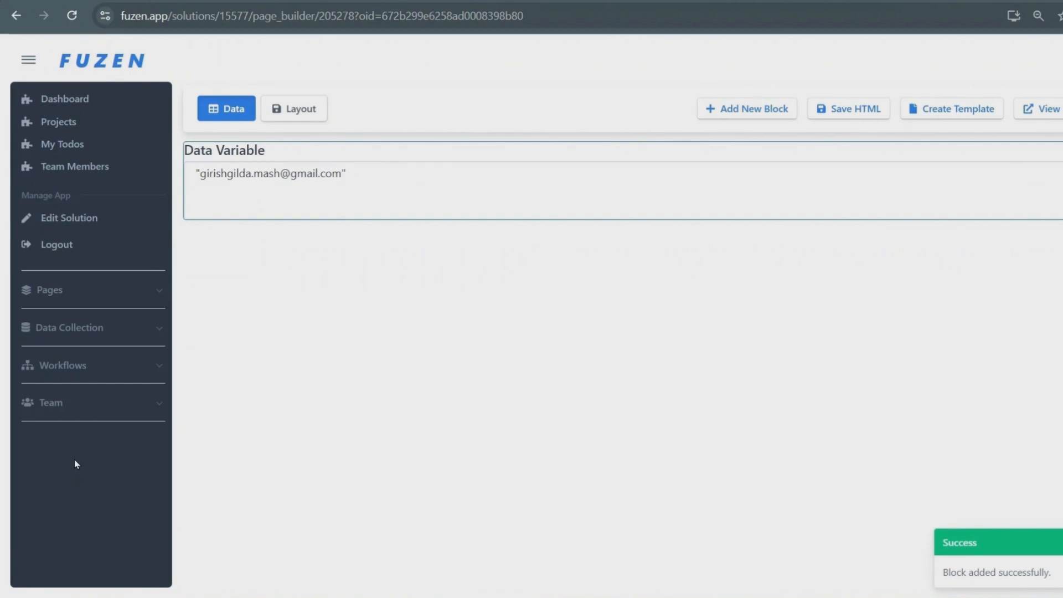
# Return to the page layout and start a UI Element Todo List block inside the Todo List tab.
pyautogui.click(294, 108)
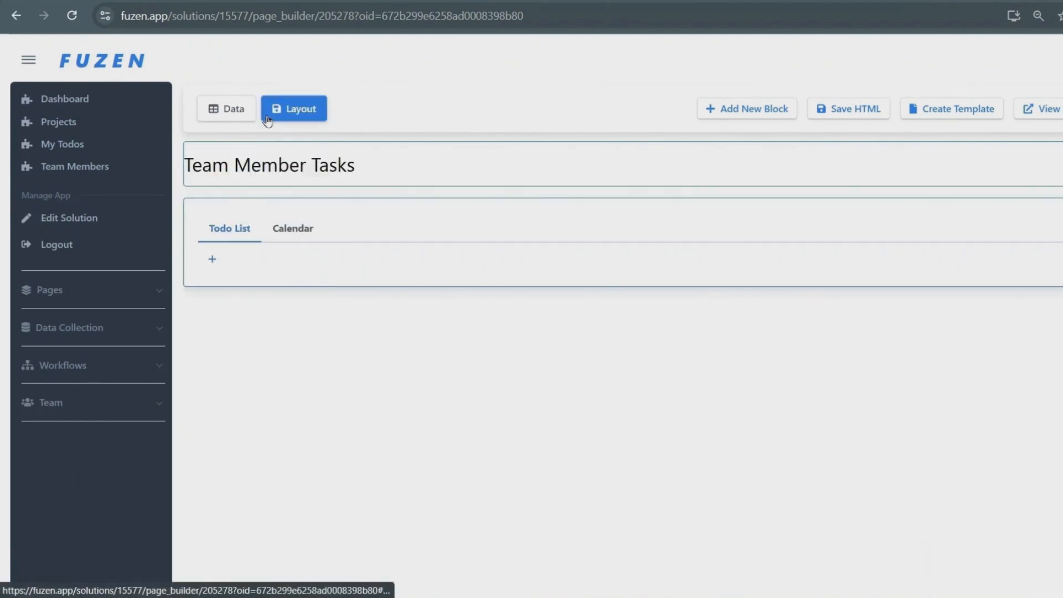
pyautogui.click(220, 267)
pyautogui.click(88, 130)
pyautogui.click(76, 209)
pyautogui.click(81, 160)
pyautogui.write('todo')
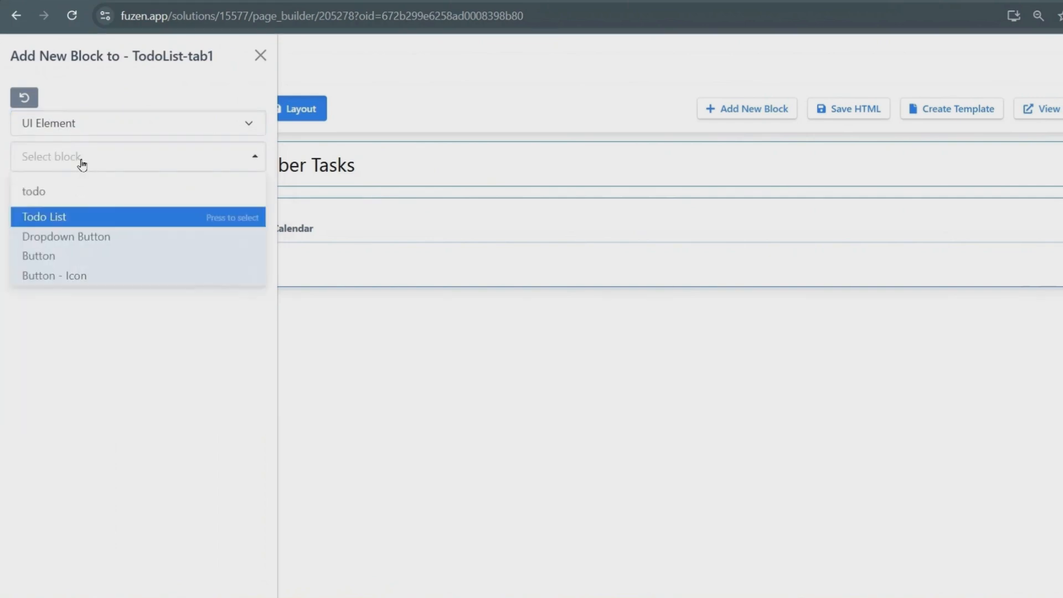
pyautogui.click(113, 223)
# Set the todo list's data source to Filter new data from collection and choose the Tasks collection.
pyautogui.click(107, 292)
pyautogui.click(101, 334)
pyautogui.click(94, 347)
pyautogui.click(84, 411)
# Filter the todo list items to tasks whose status is not equal to Done.
pyautogui.click(68, 439)
pyautogui.click(66, 273)
pyautogui.click(117, 441)
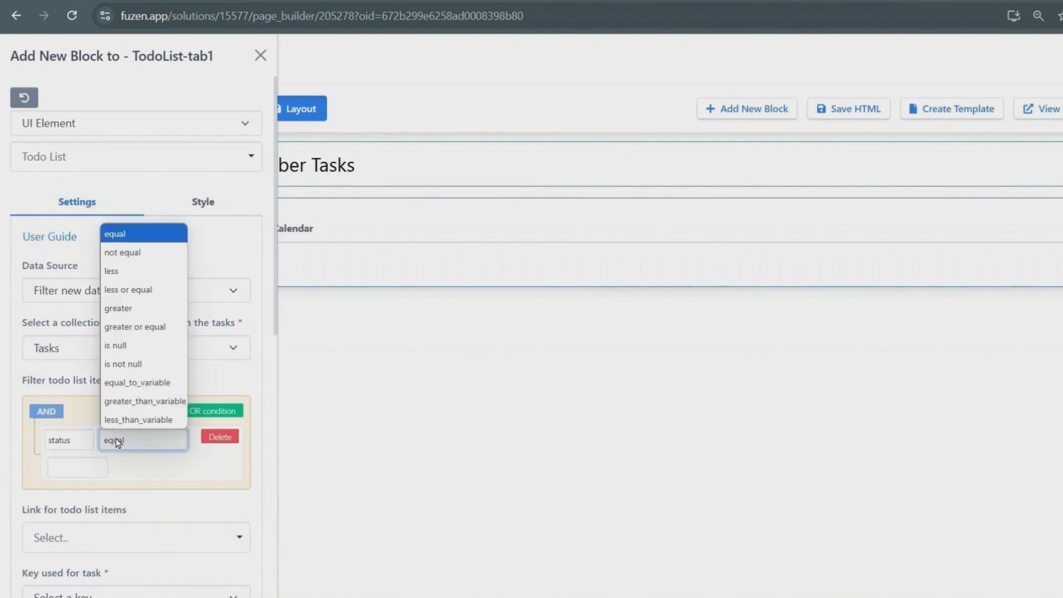
pyautogui.click(135, 253)
pyautogui.click(59, 475)
pyautogui.click(83, 321)
# Add a second filter rule requiring status not equal to Verified.
pyautogui.click(139, 411)
pyautogui.click(70, 501)
pyautogui.click(67, 335)
pyautogui.click(118, 500)
pyautogui.click(141, 319)
pyautogui.click(78, 529)
pyautogui.write('Verified')
pyautogui.click(140, 412)
pyautogui.click(67, 563)
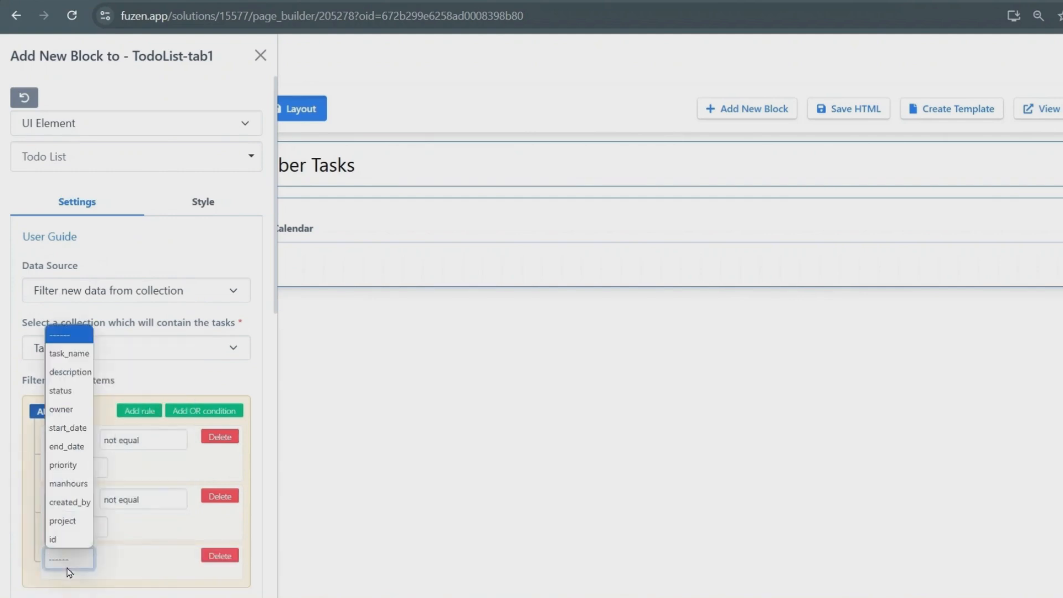
pyautogui.click(71, 410)
pyautogui.click(113, 563)
pyautogui.click(136, 502)
pyautogui.scroll(-1, 131, 513)
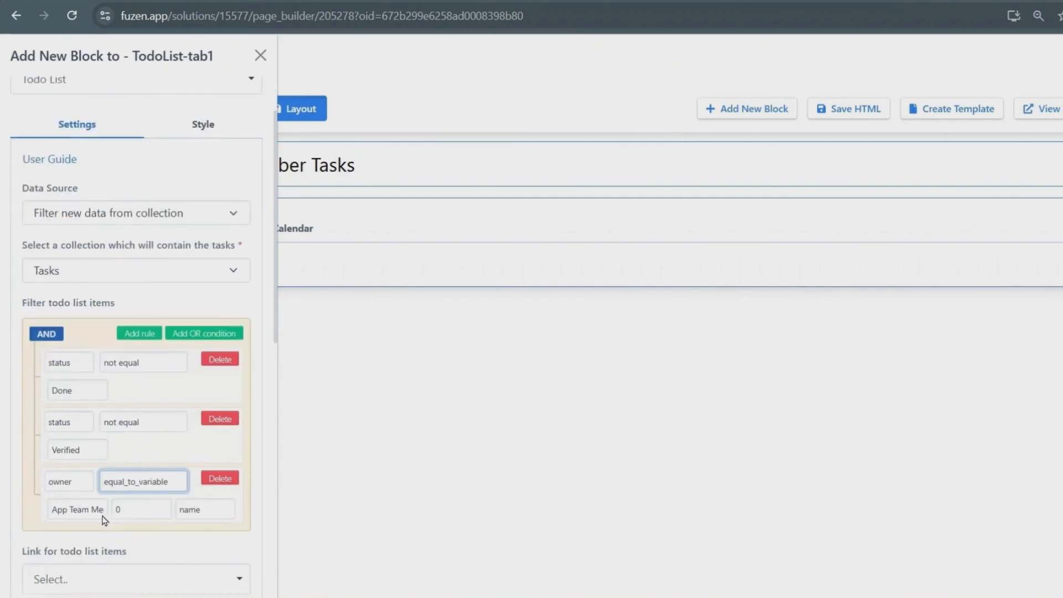
pyautogui.click(93, 515)
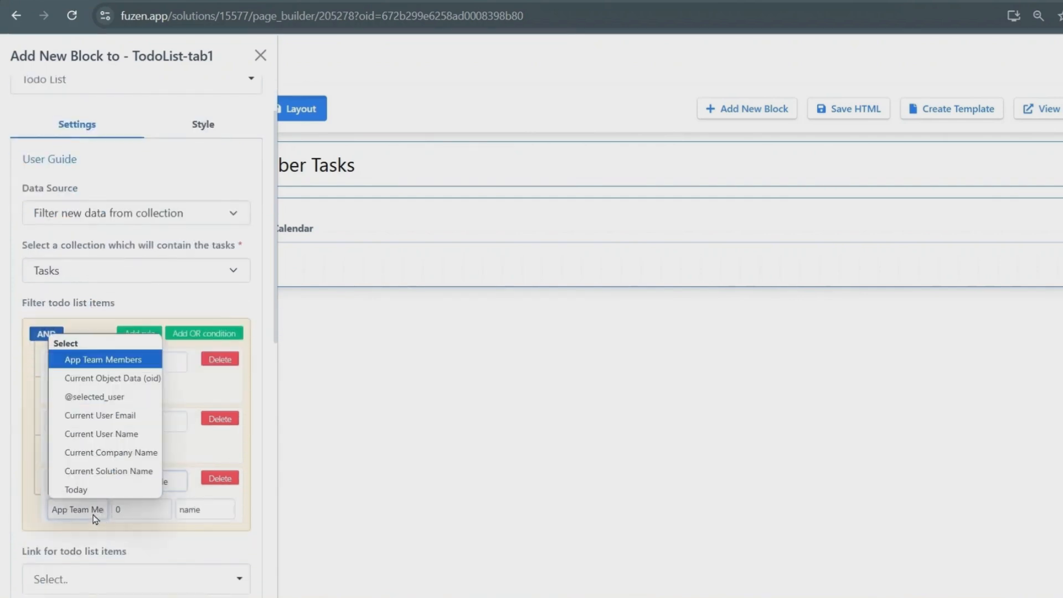
pyautogui.click(107, 396)
# Link the todo list items to the Task Details path and finish adding the Todo List block.
pyautogui.scroll(-2, 115, 406)
pyautogui.click(111, 425)
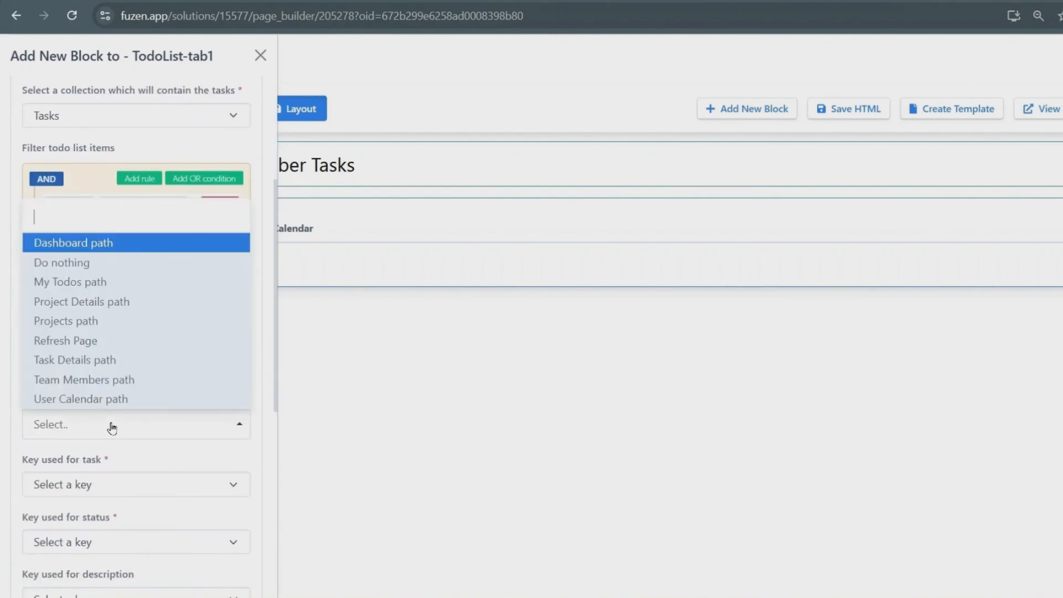
pyautogui.click(120, 367)
pyautogui.scroll(-2, 121, 367)
pyautogui.click(119, 333)
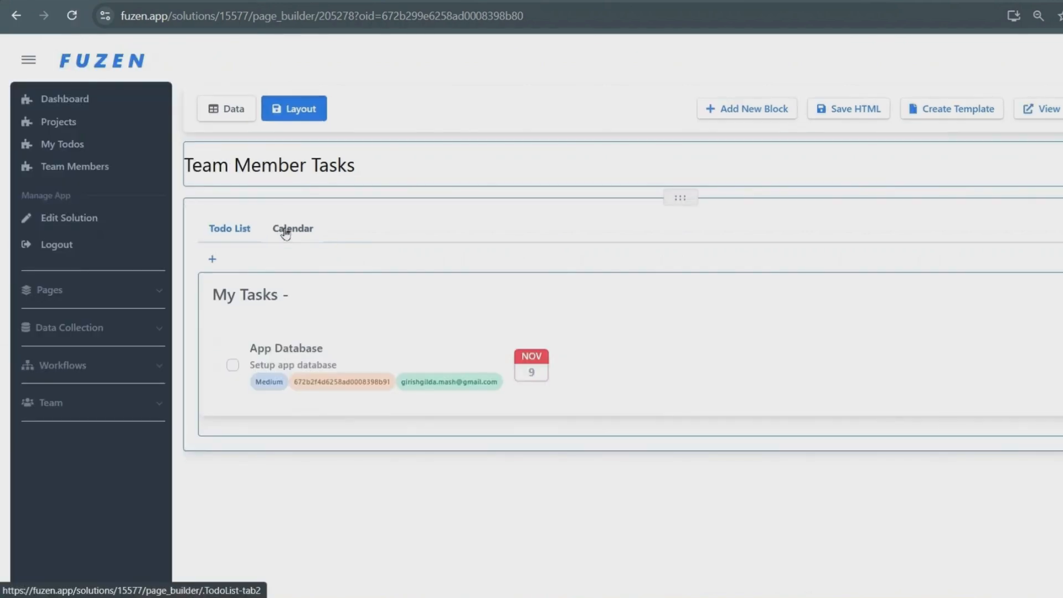
# Start a UI Element Calendar block inside the Calendar tab.
pyautogui.click(287, 228)
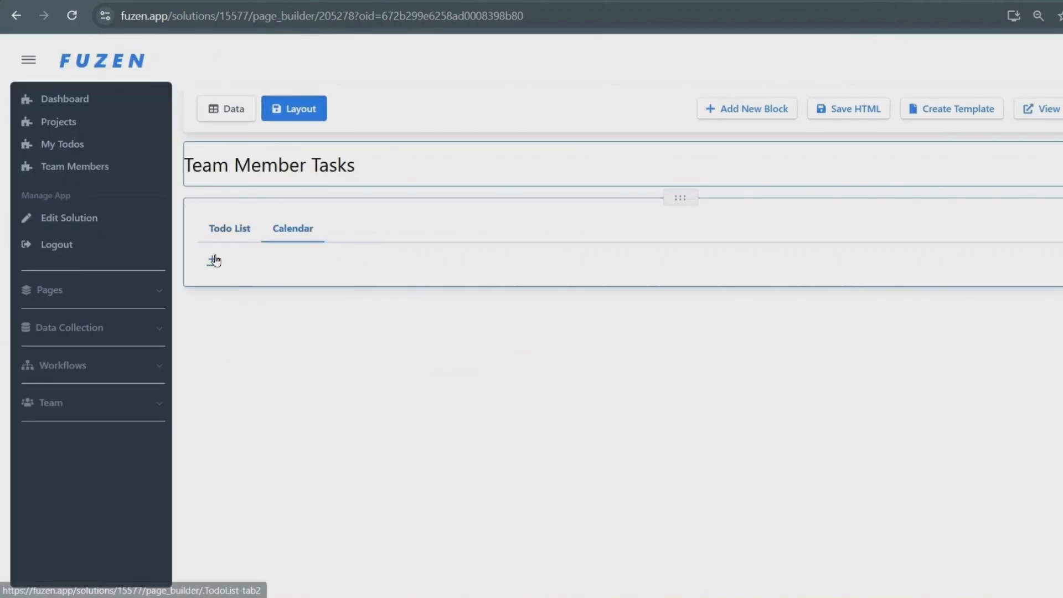
pyautogui.click(214, 258)
pyautogui.click(102, 122)
pyautogui.click(85, 209)
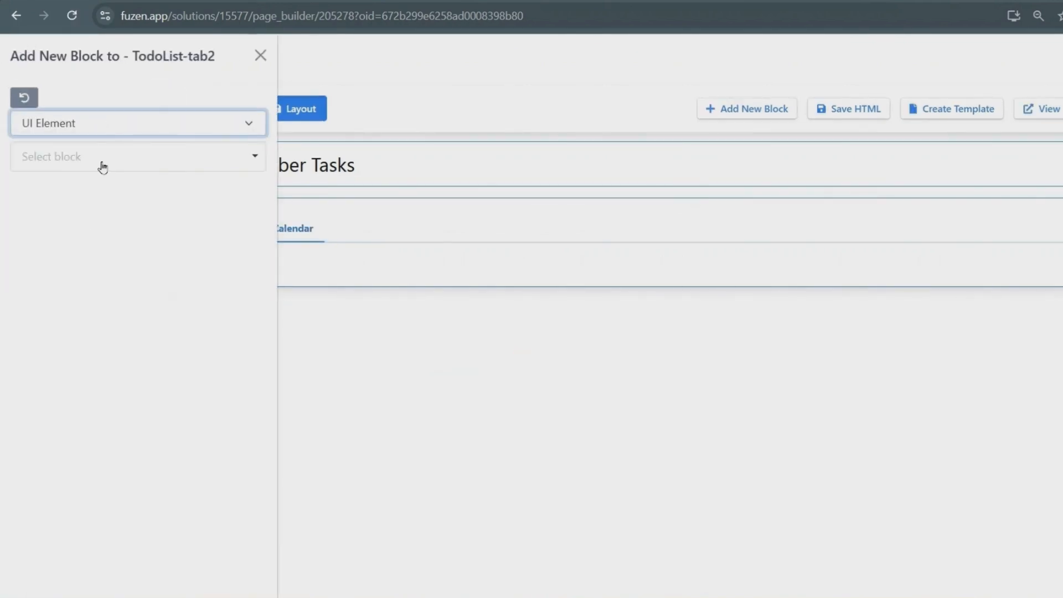
pyautogui.click(102, 166)
pyautogui.write('calen')
pyautogui.click(98, 216)
# Set the Calendar block's data source to filter new data from the Tasks collection.
pyautogui.click(97, 292)
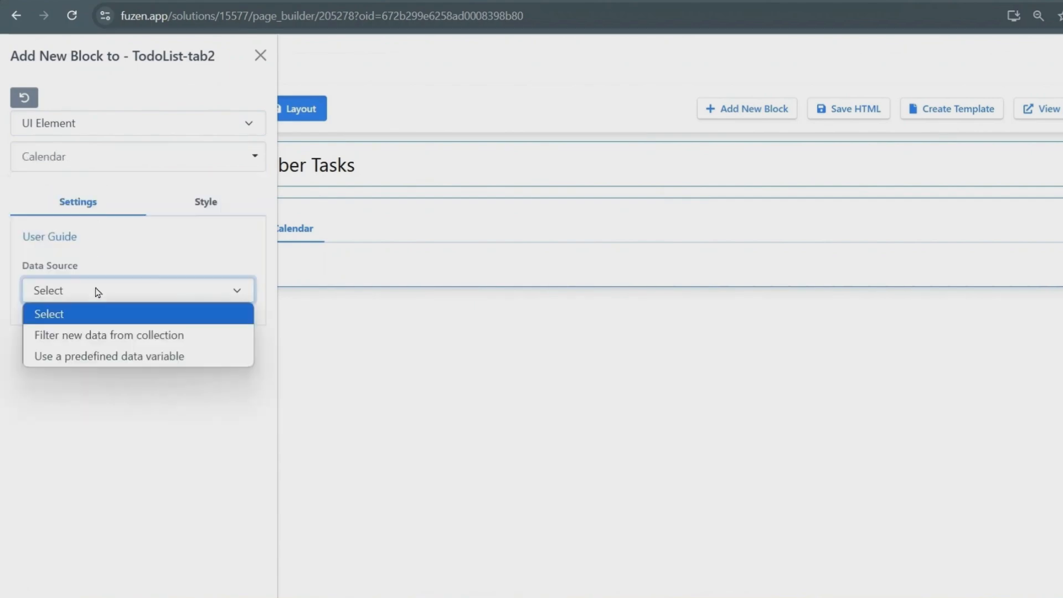
pyautogui.click(93, 339)
pyautogui.click(90, 347)
pyautogui.click(83, 413)
# Define the calendar's first filter rule as status not equal to Done.
pyautogui.click(87, 419)
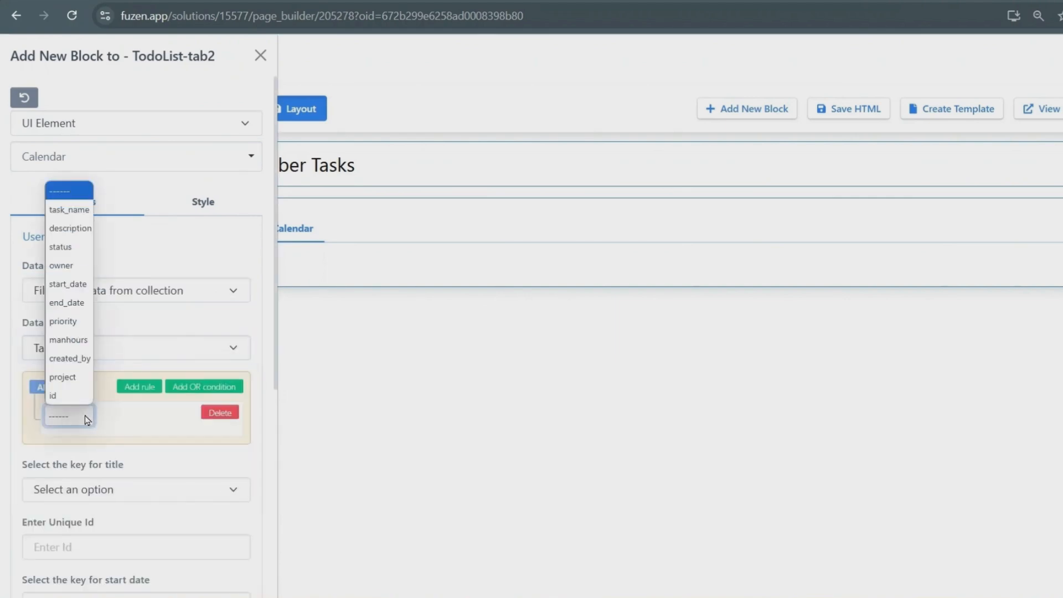
pyautogui.click(60, 247)
pyautogui.click(110, 416)
pyautogui.click(136, 228)
pyautogui.click(73, 442)
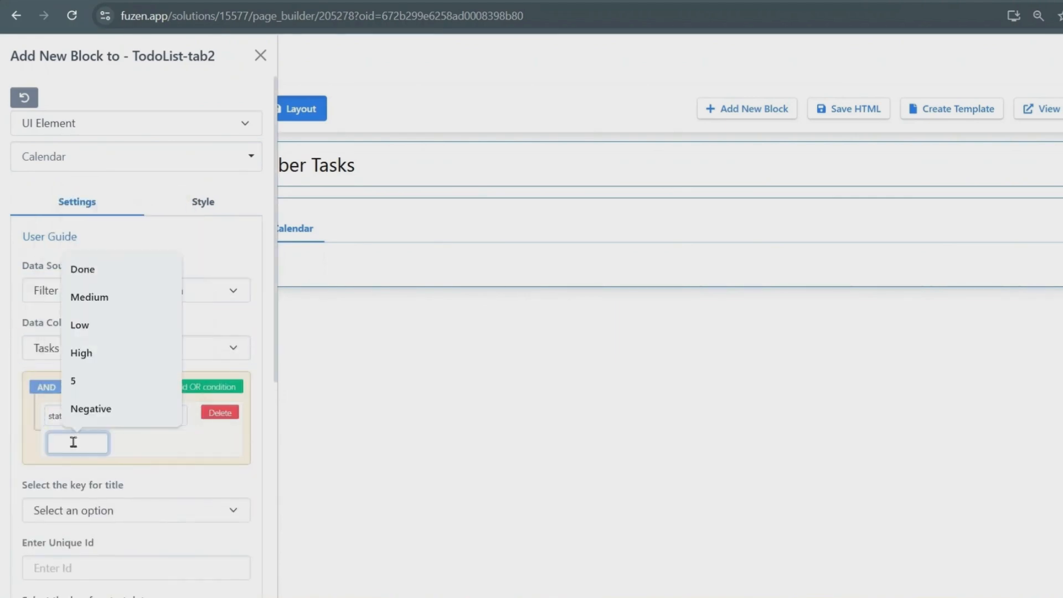
pyautogui.write('Done')
# Add a second calendar filter rule requiring status not equal to Verified.
pyautogui.click(139, 387)
pyautogui.click(68, 475)
pyautogui.click(65, 316)
pyautogui.click(143, 475)
pyautogui.click(139, 353)
pyautogui.click(81, 501)
pyautogui.write('Verified')
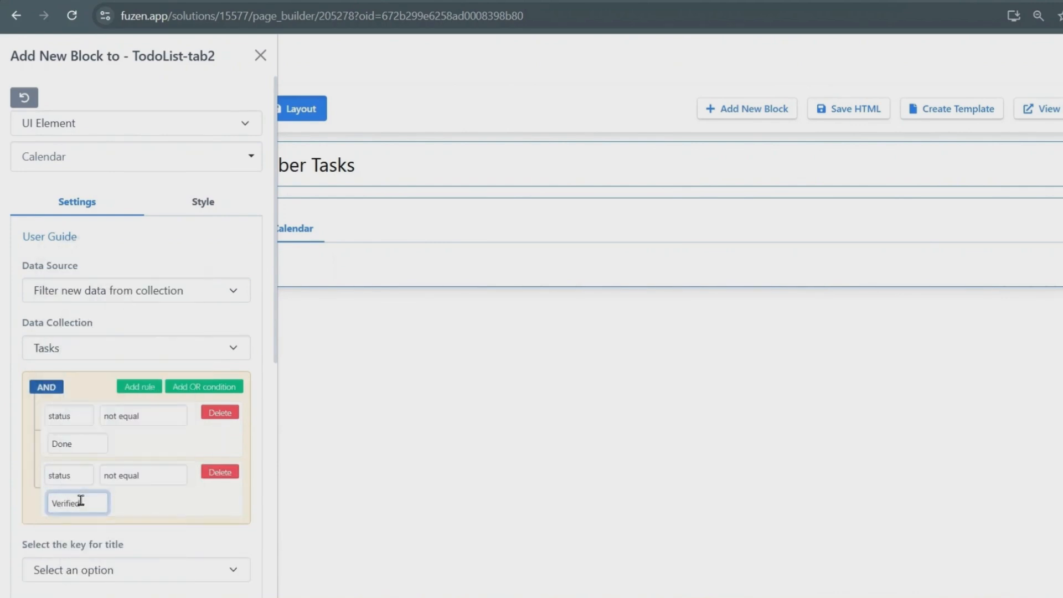
pyautogui.click(140, 387)
pyautogui.scroll(-1, 85, 430)
pyautogui.click(68, 456)
pyautogui.click(65, 308)
pyautogui.click(124, 461)
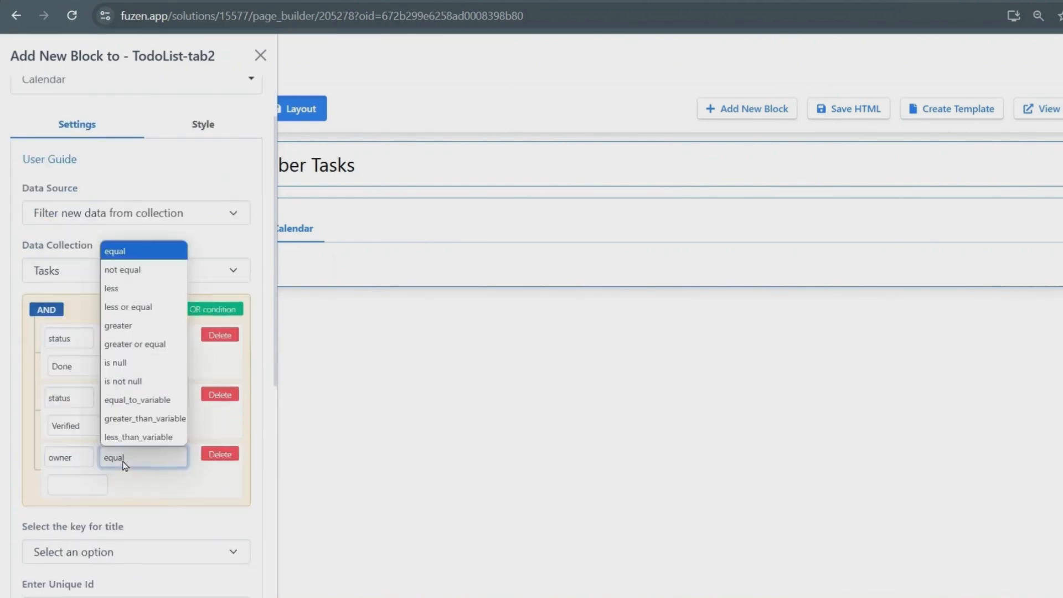
pyautogui.click(142, 401)
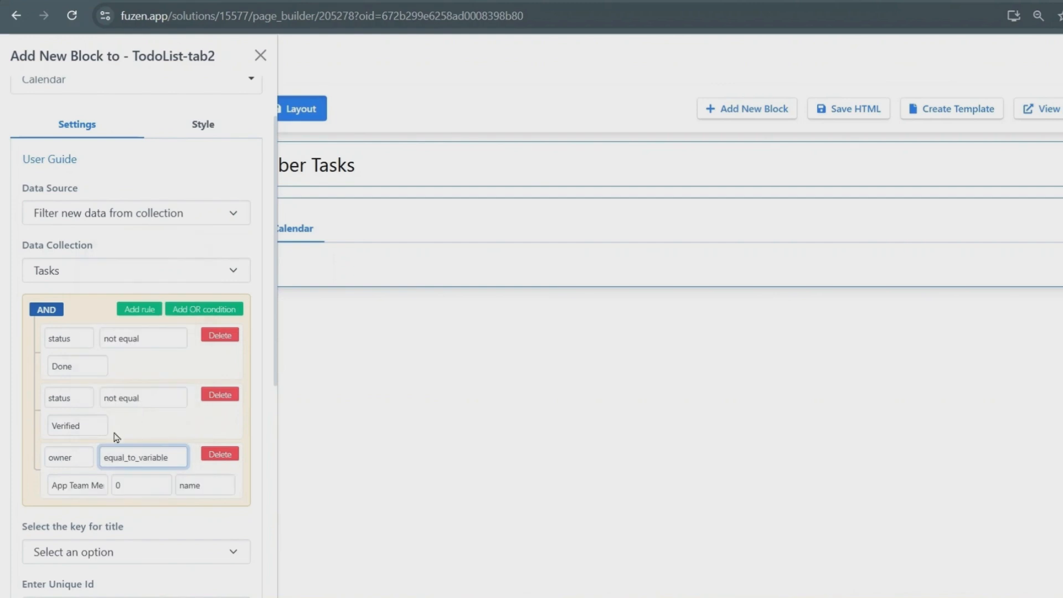
pyautogui.click(84, 479)
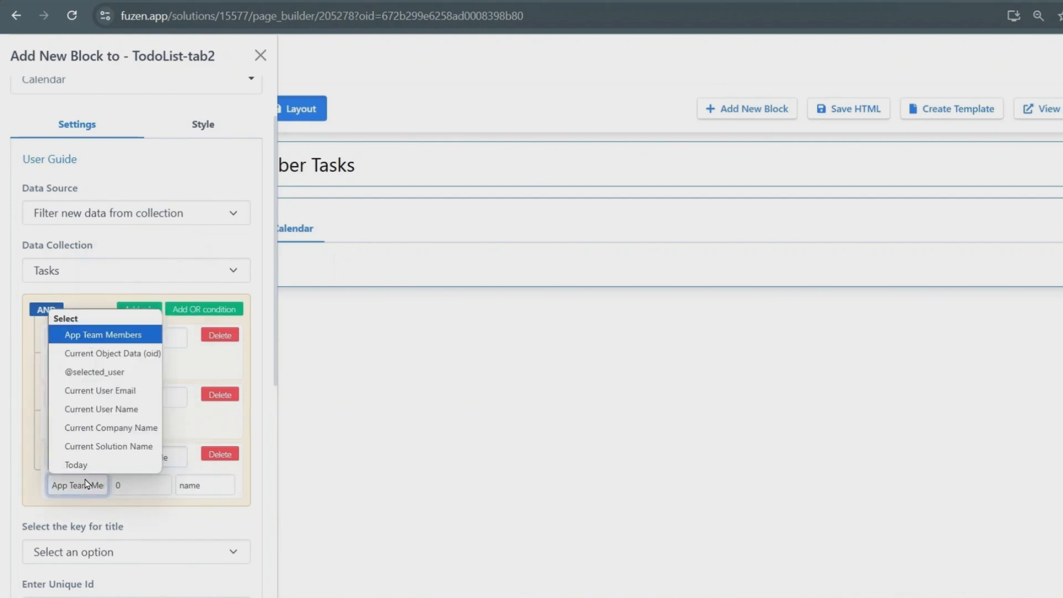
pyautogui.click(103, 378)
# Set the calendar's title key to Task Name and choose its start date and end date keys.
pyautogui.scroll(-1, 101, 380)
pyautogui.click(113, 475)
pyautogui.click(83, 259)
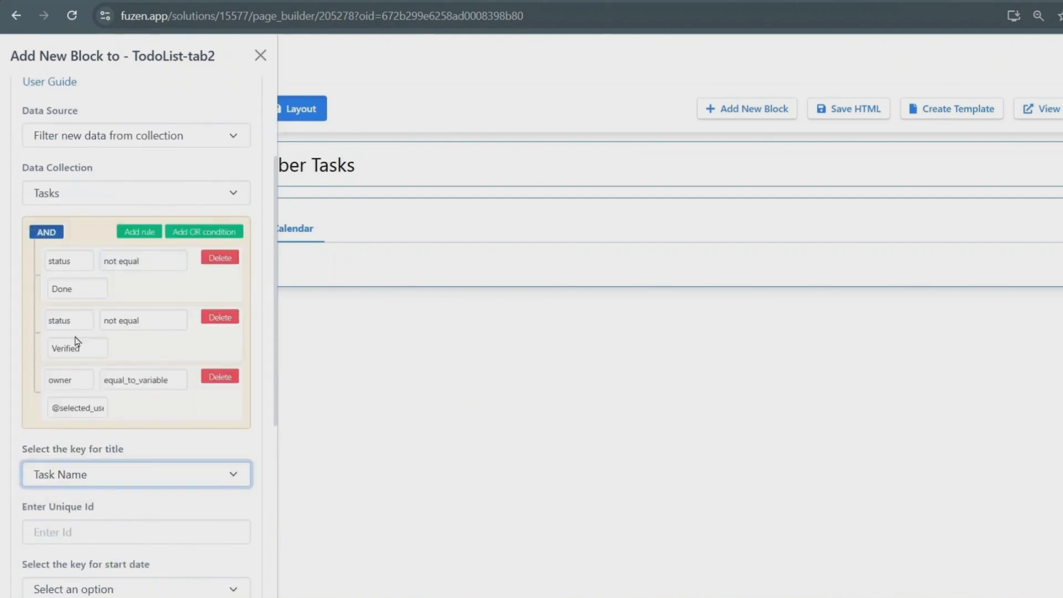
pyautogui.scroll(-3, 87, 287)
pyautogui.click(78, 440)
pyautogui.click(60, 306)
pyautogui.click(89, 491)
pyautogui.click(55, 381)
# Link the calendar entries to the Task Details path and finish adding the Calendar block.
pyautogui.click(69, 552)
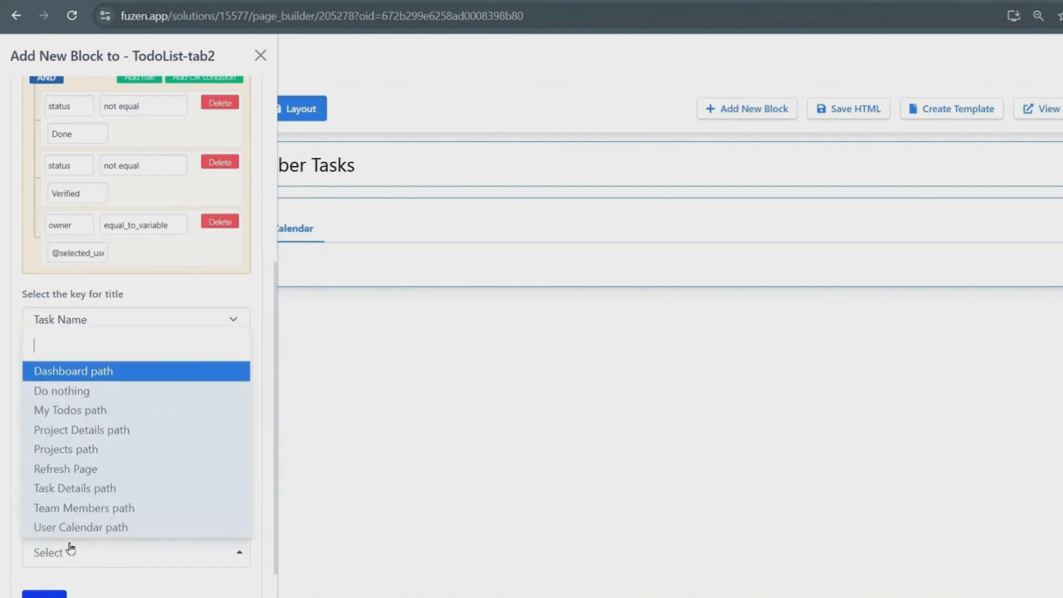
pyautogui.click(75, 488)
pyautogui.scroll(-3, 55, 498)
pyautogui.click(44, 464)
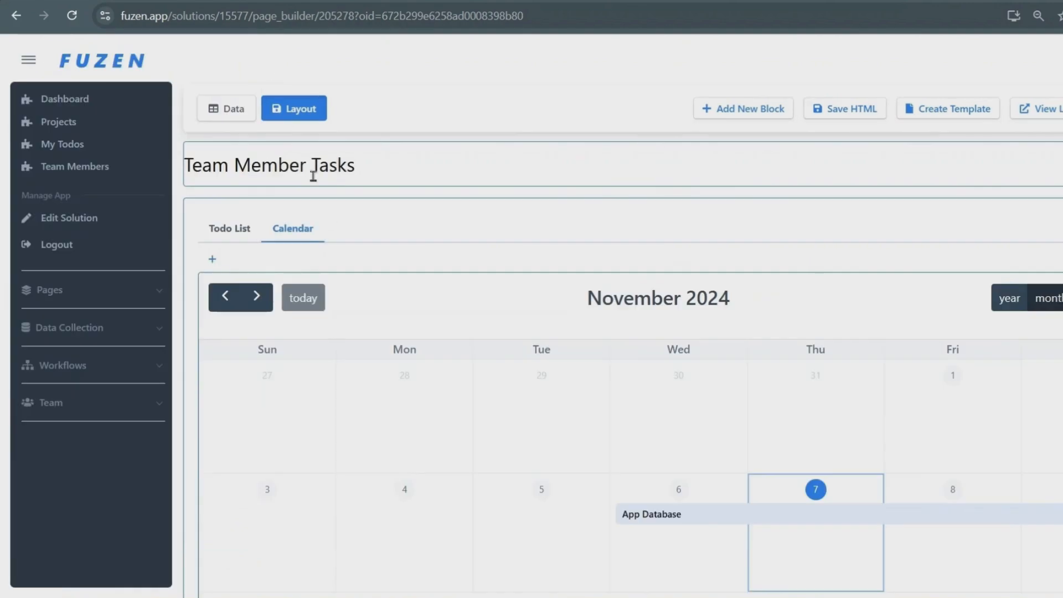
# Save the page's HTML and open the live Team Member Tasks page to check its Calendar tab.
pyautogui.scroll(-3, 389, 351)
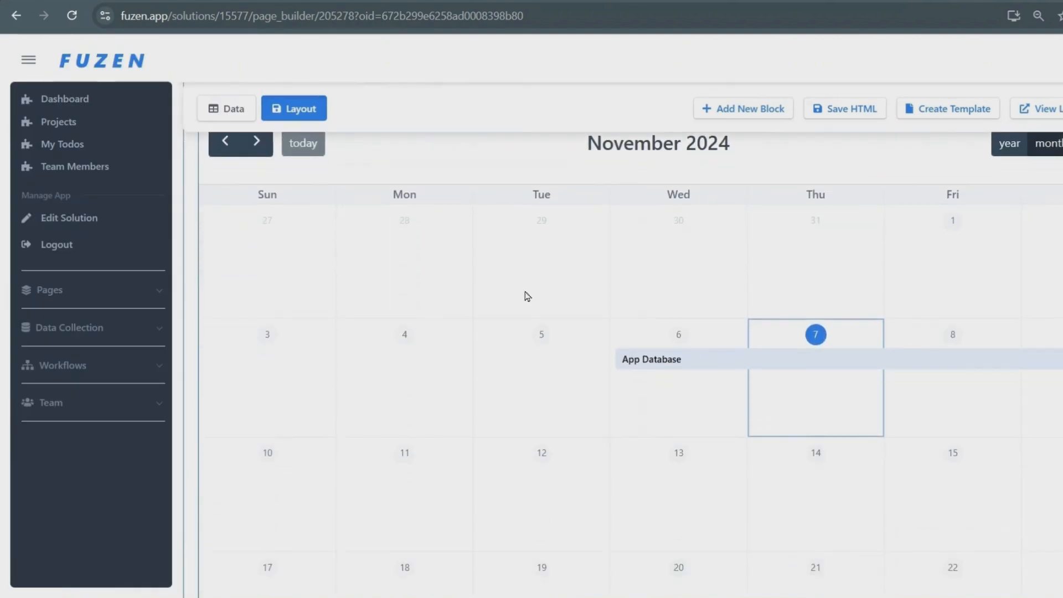
pyautogui.click(844, 120)
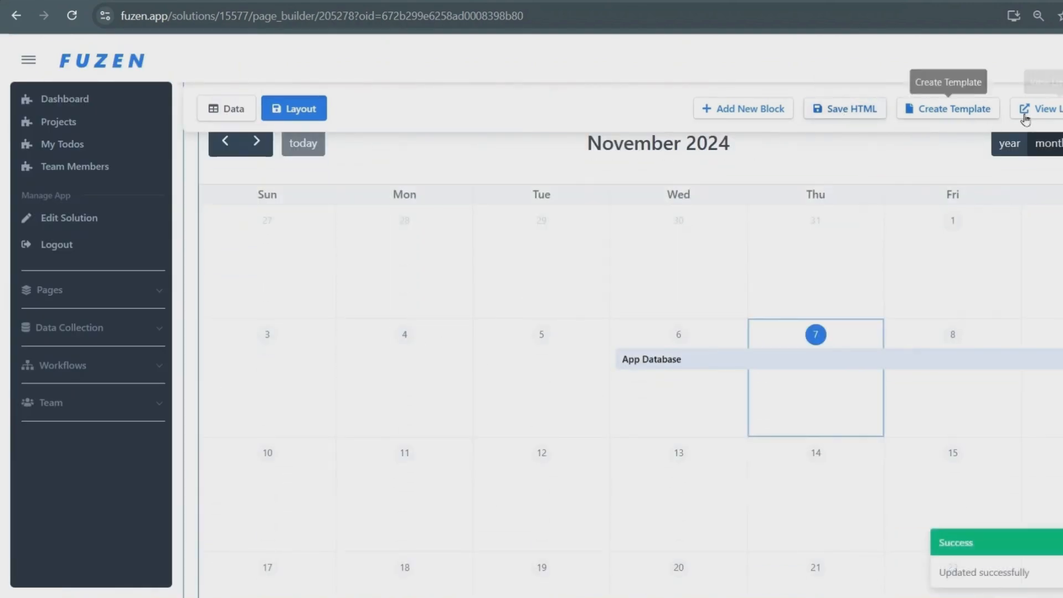
pyautogui.click(1046, 110)
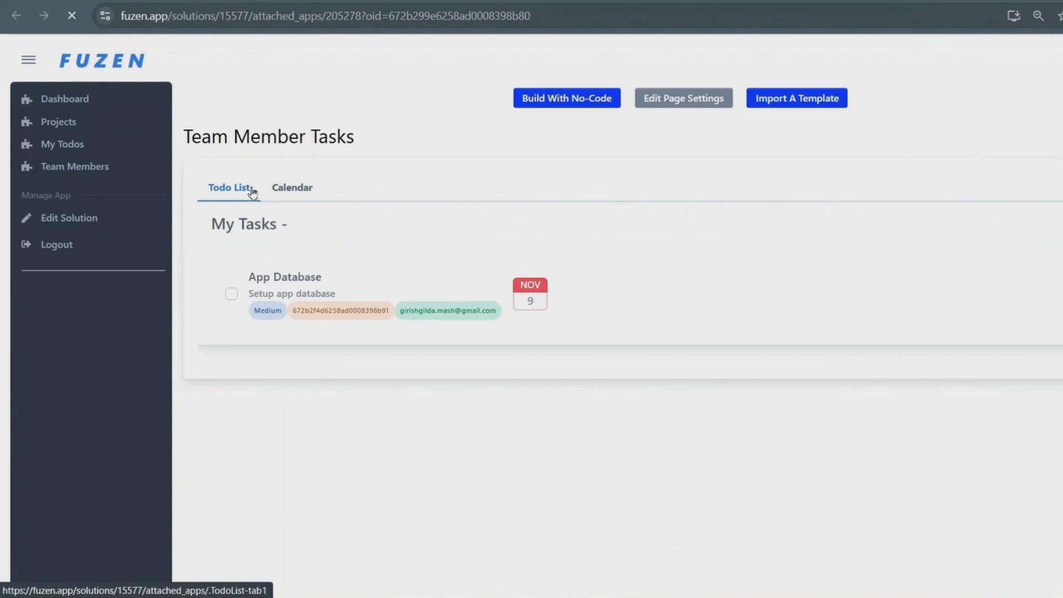
pyautogui.click(290, 188)
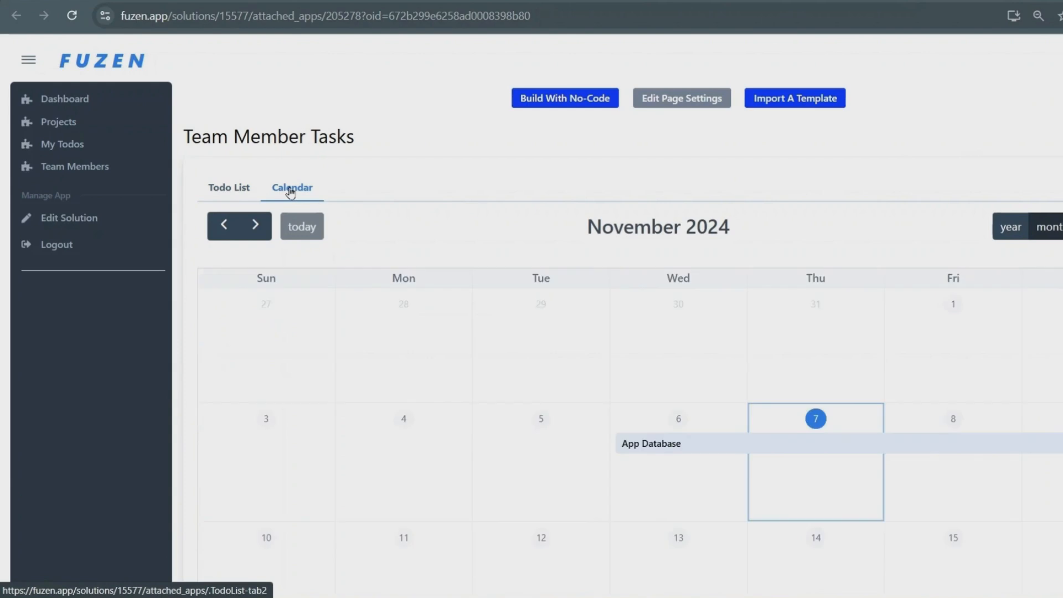
pyautogui.scroll(-3, 297, 211)
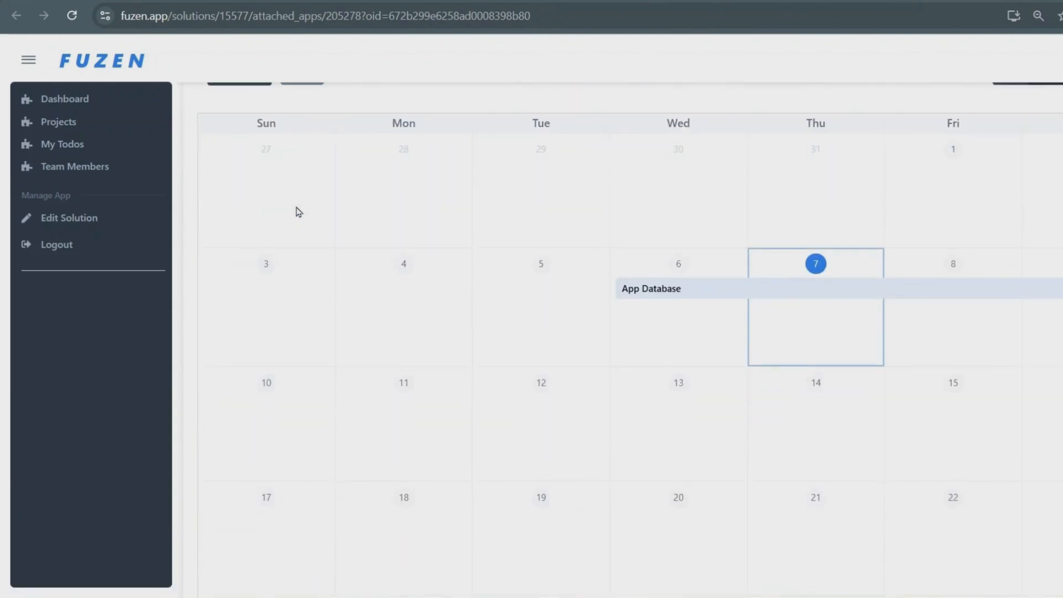
# Open the last listed team member's tasks from the Team Members page and examine their calendar.
pyautogui.click(99, 171)
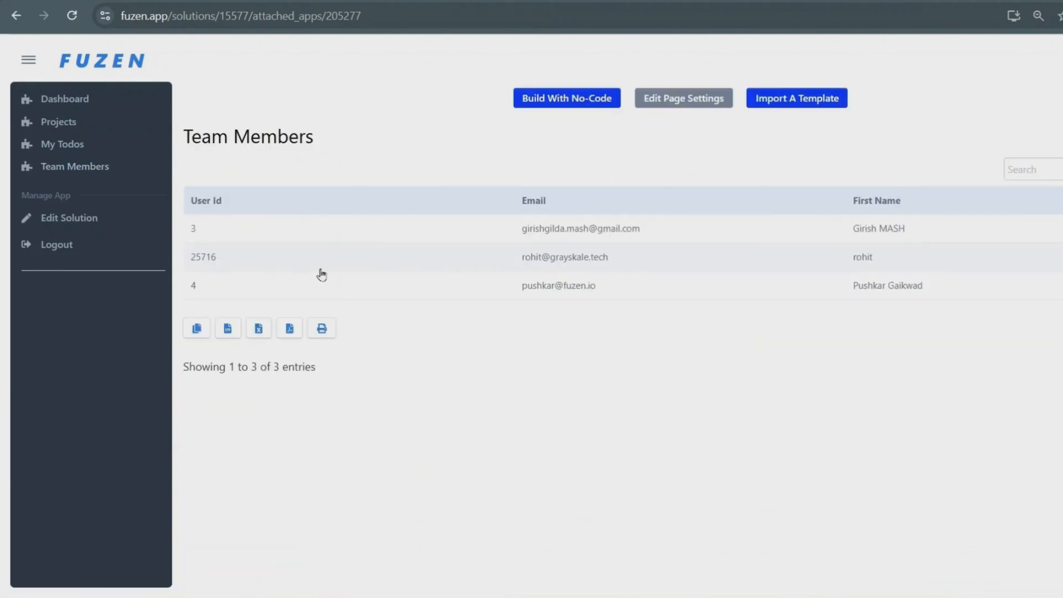
pyautogui.click(545, 293)
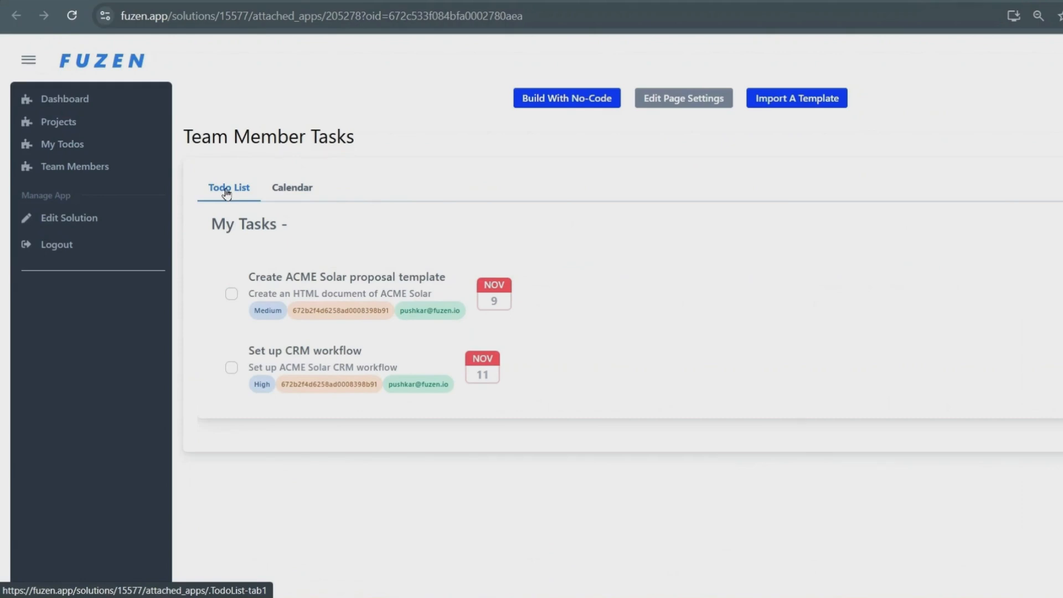
pyautogui.click(291, 188)
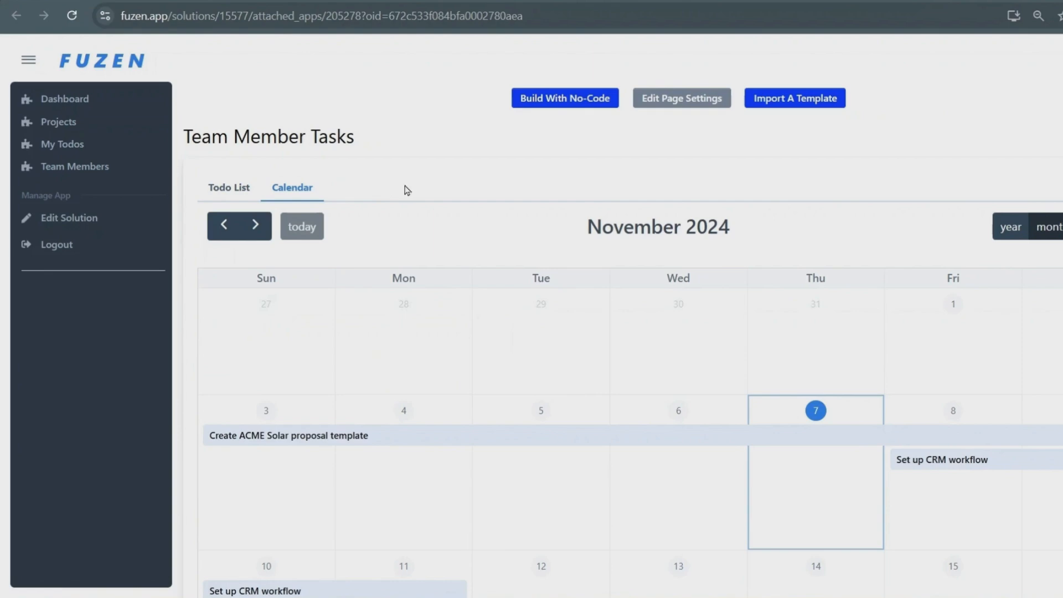
pyautogui.scroll(-3, 416, 191)
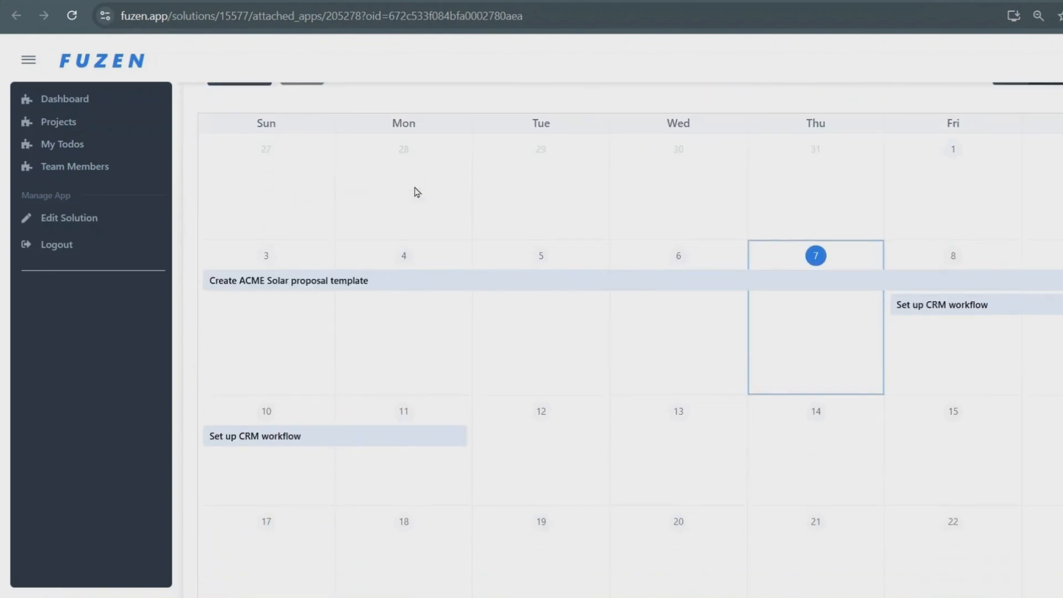
pyautogui.scroll(3, 416, 192)
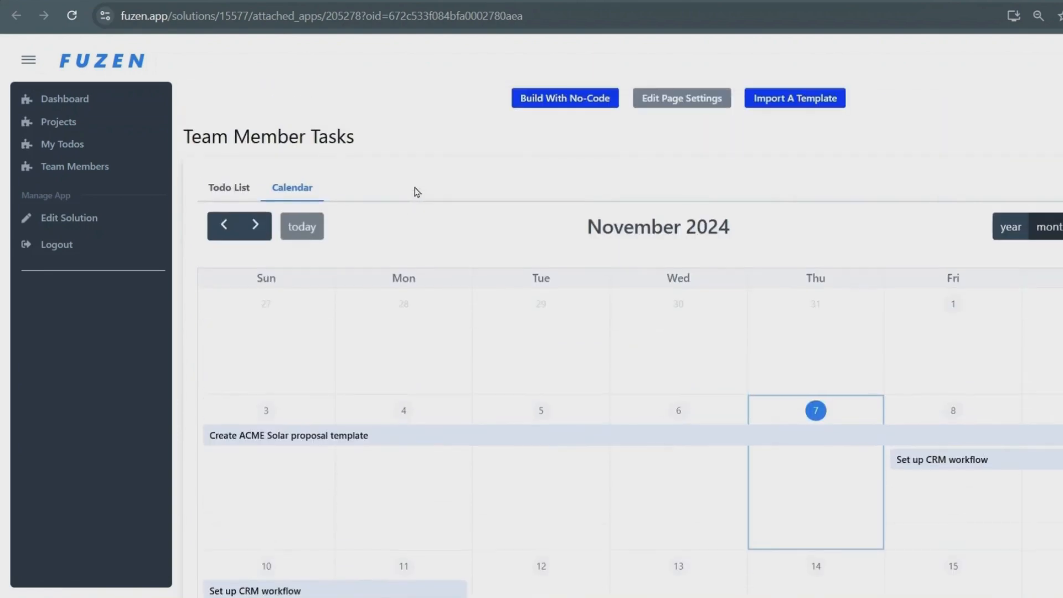